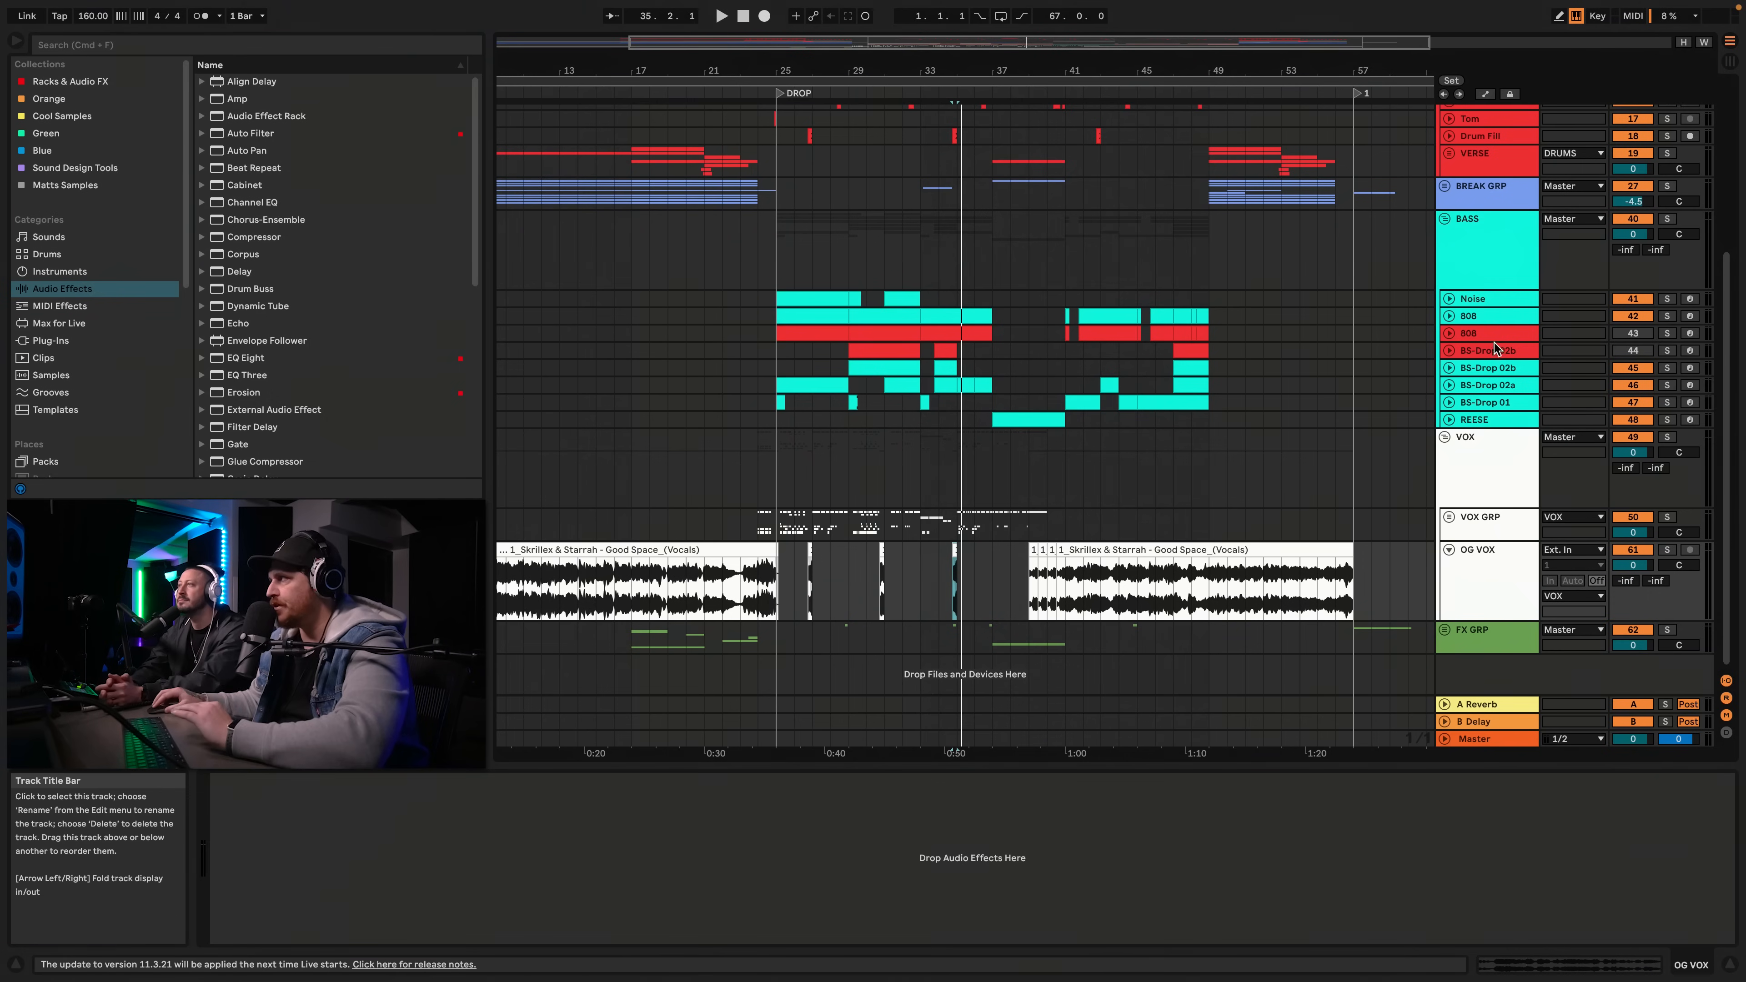
Unfold the cyan 808 track and the red BS-Drop 02b track to show their MIDI clips in the drop
click(1479, 326)
key(Right)
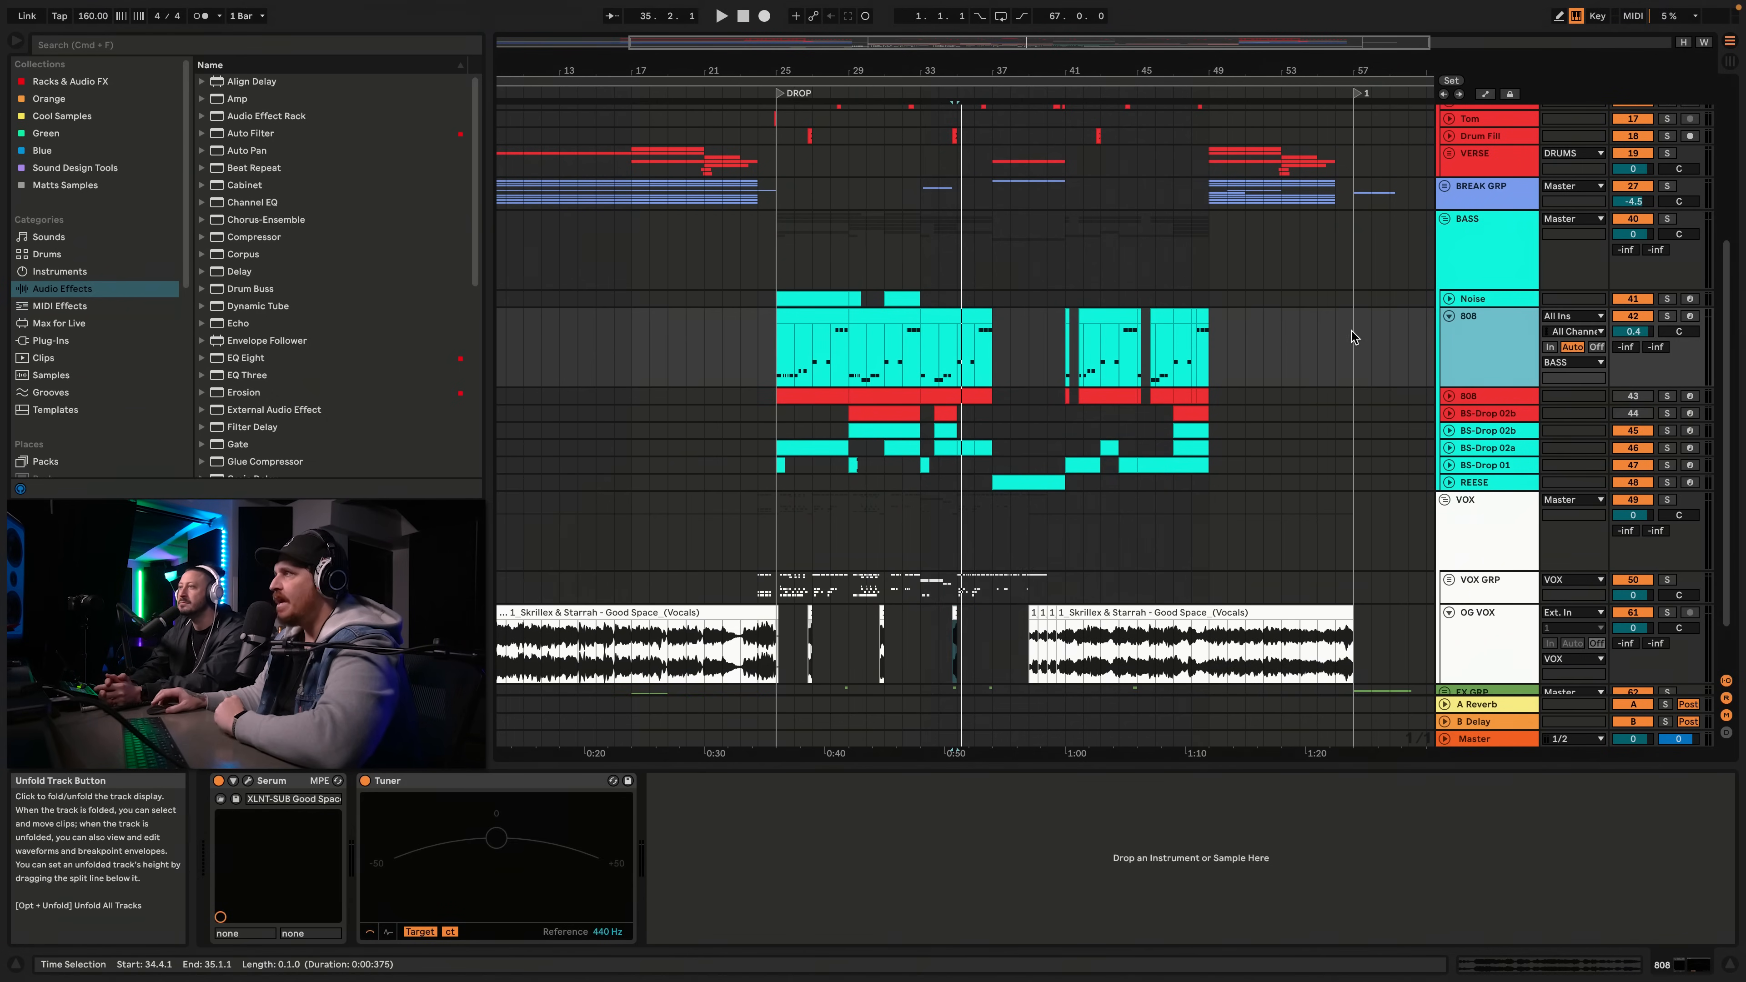
drag(861, 68, 860, 96)
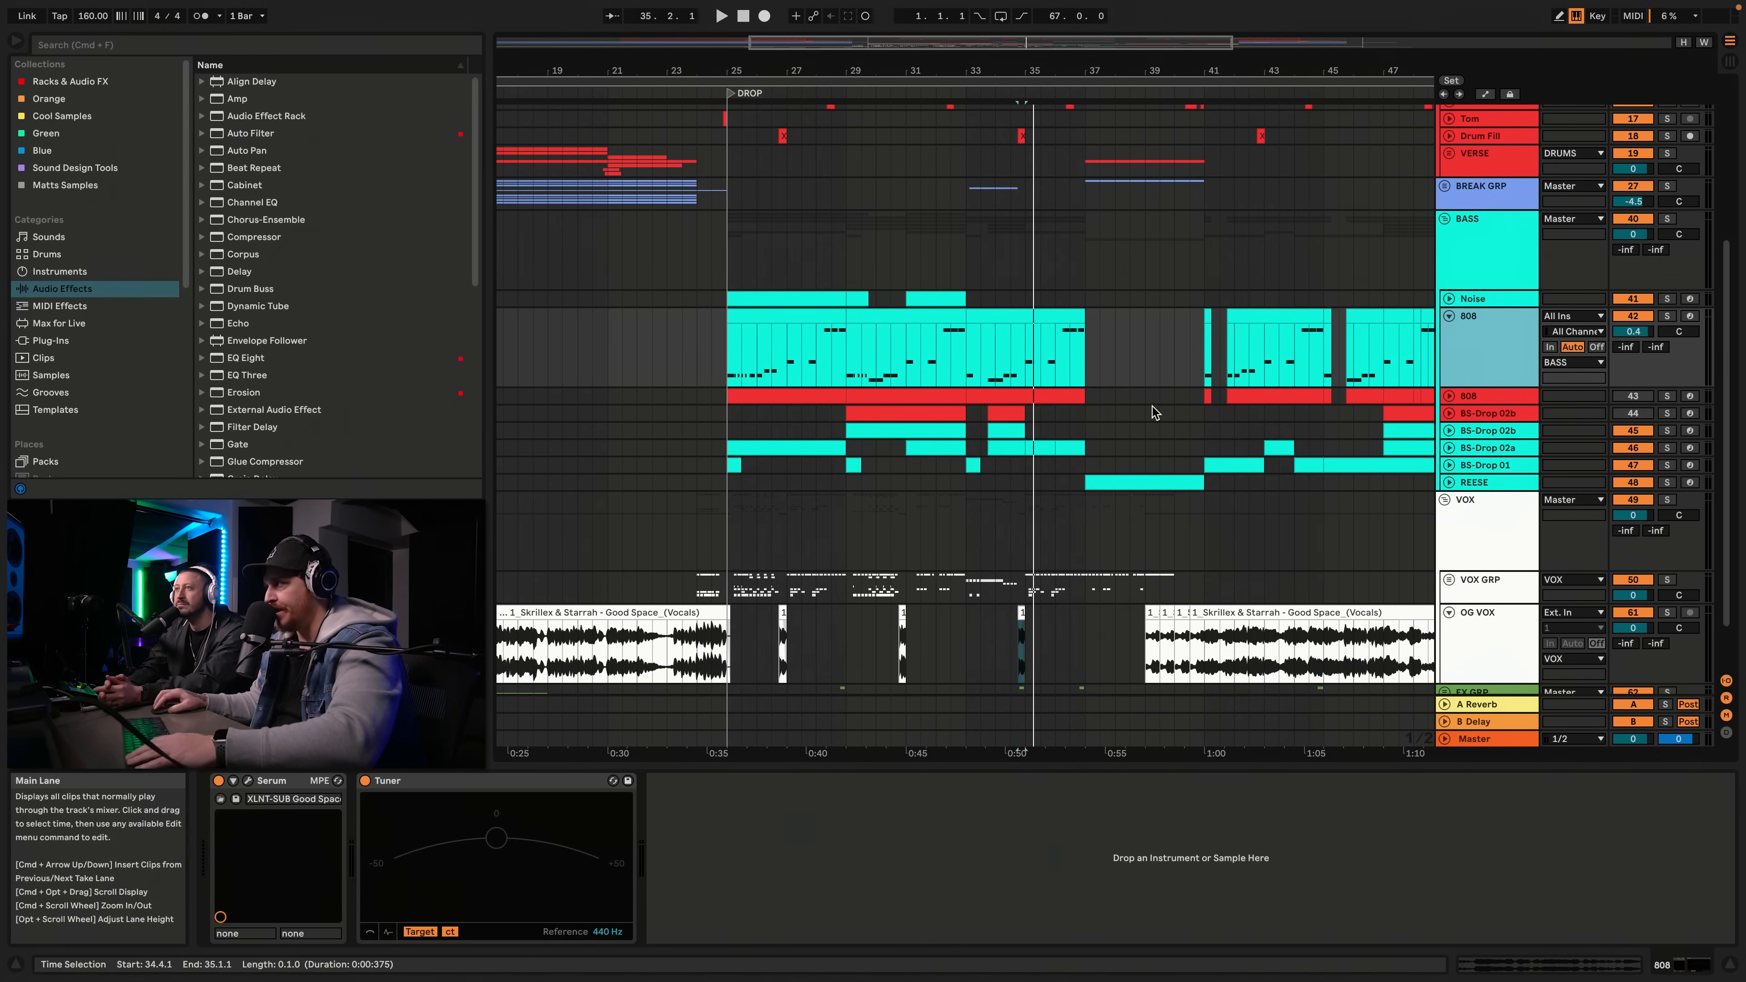
click(1461, 414)
key(Right)
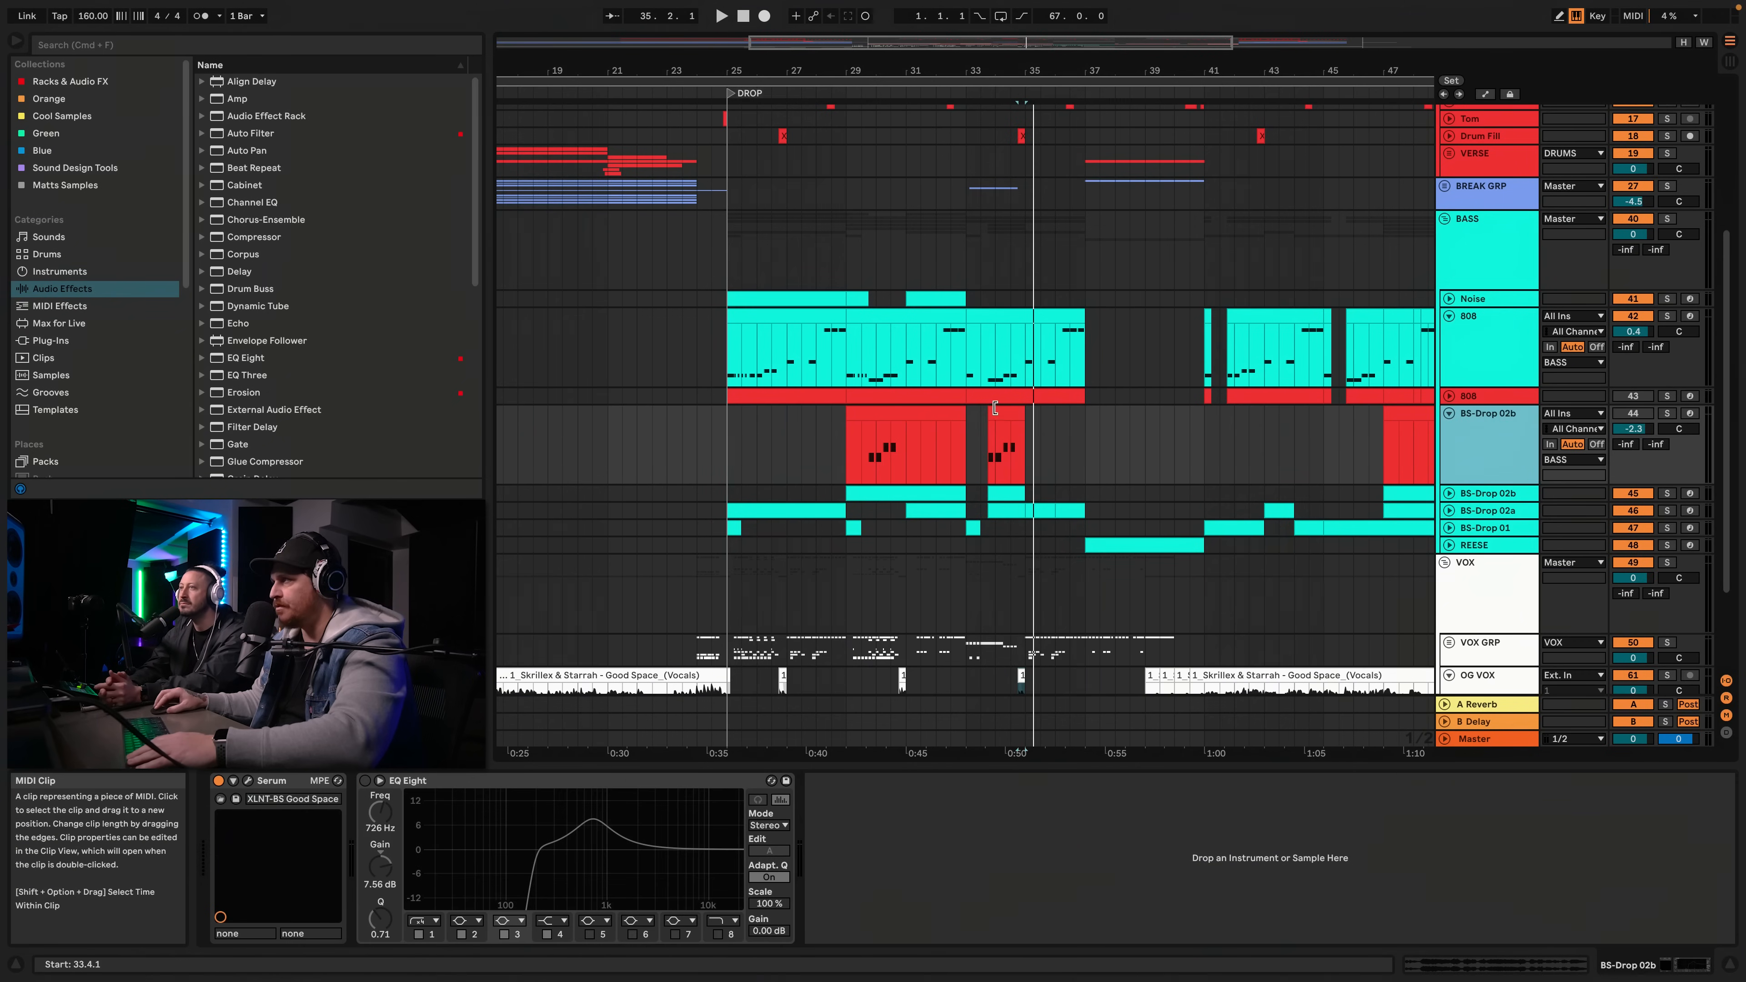
Solo the cyan BS-Drop 02b bass track and play it from the clip starting at 33.4.1
click(1007, 450)
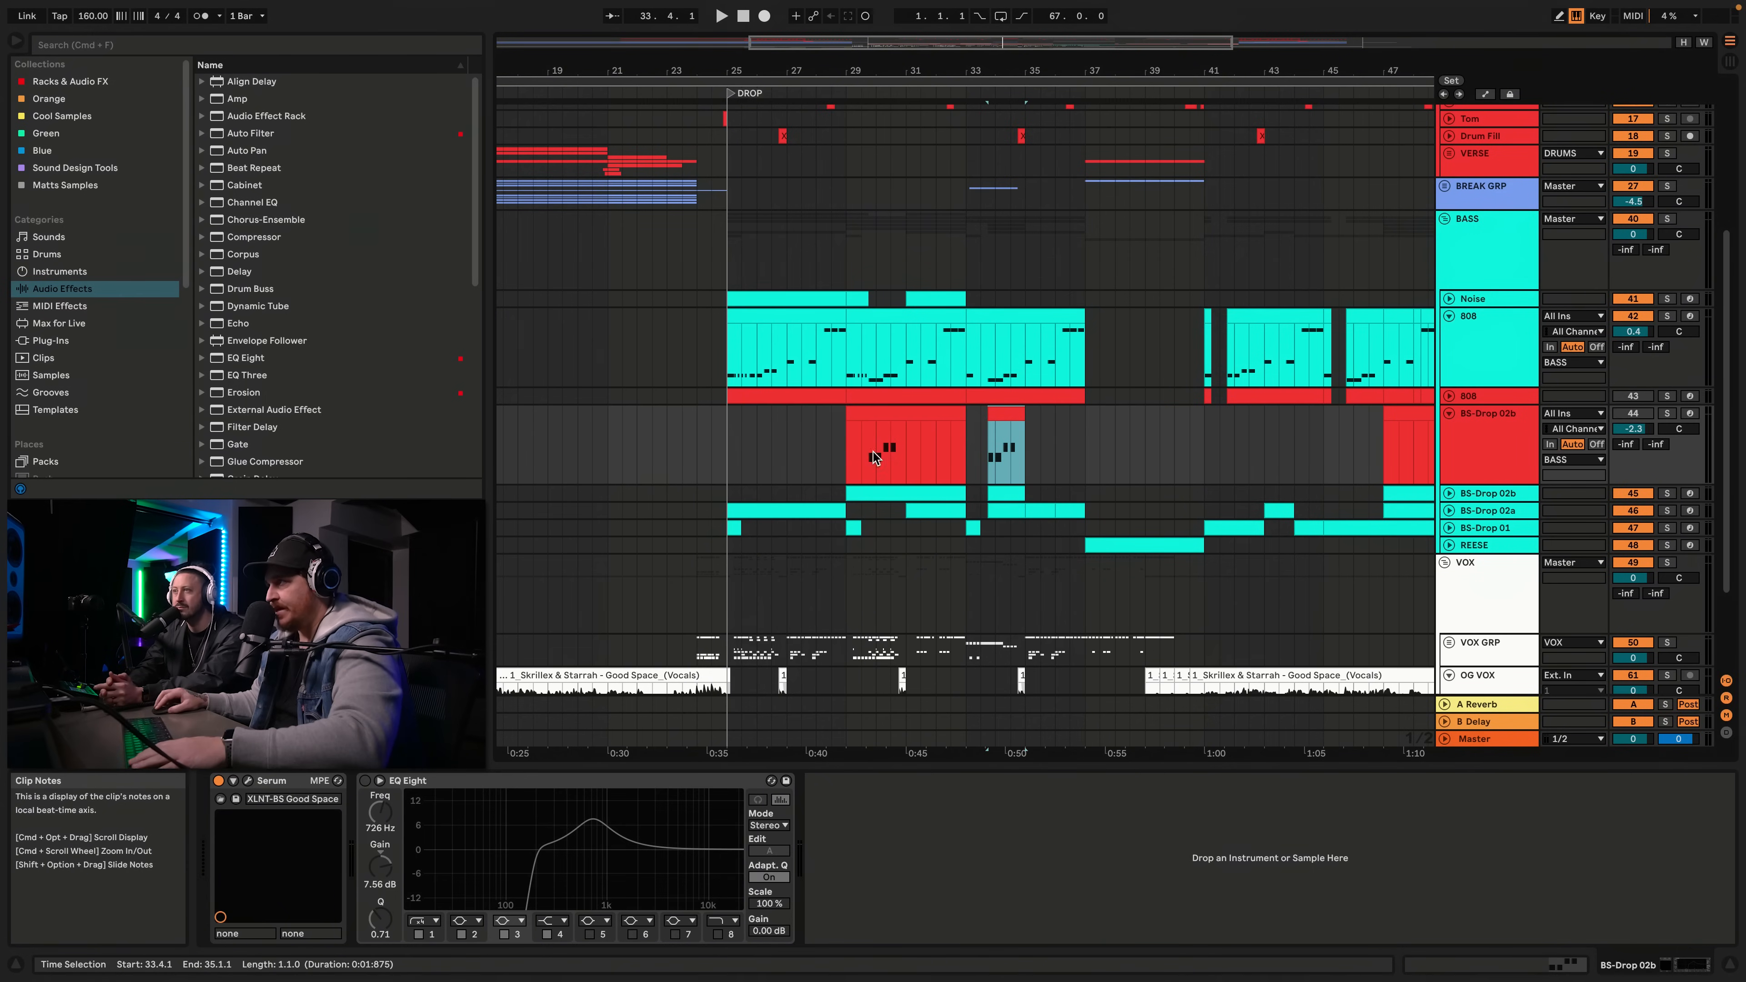
click(1665, 414)
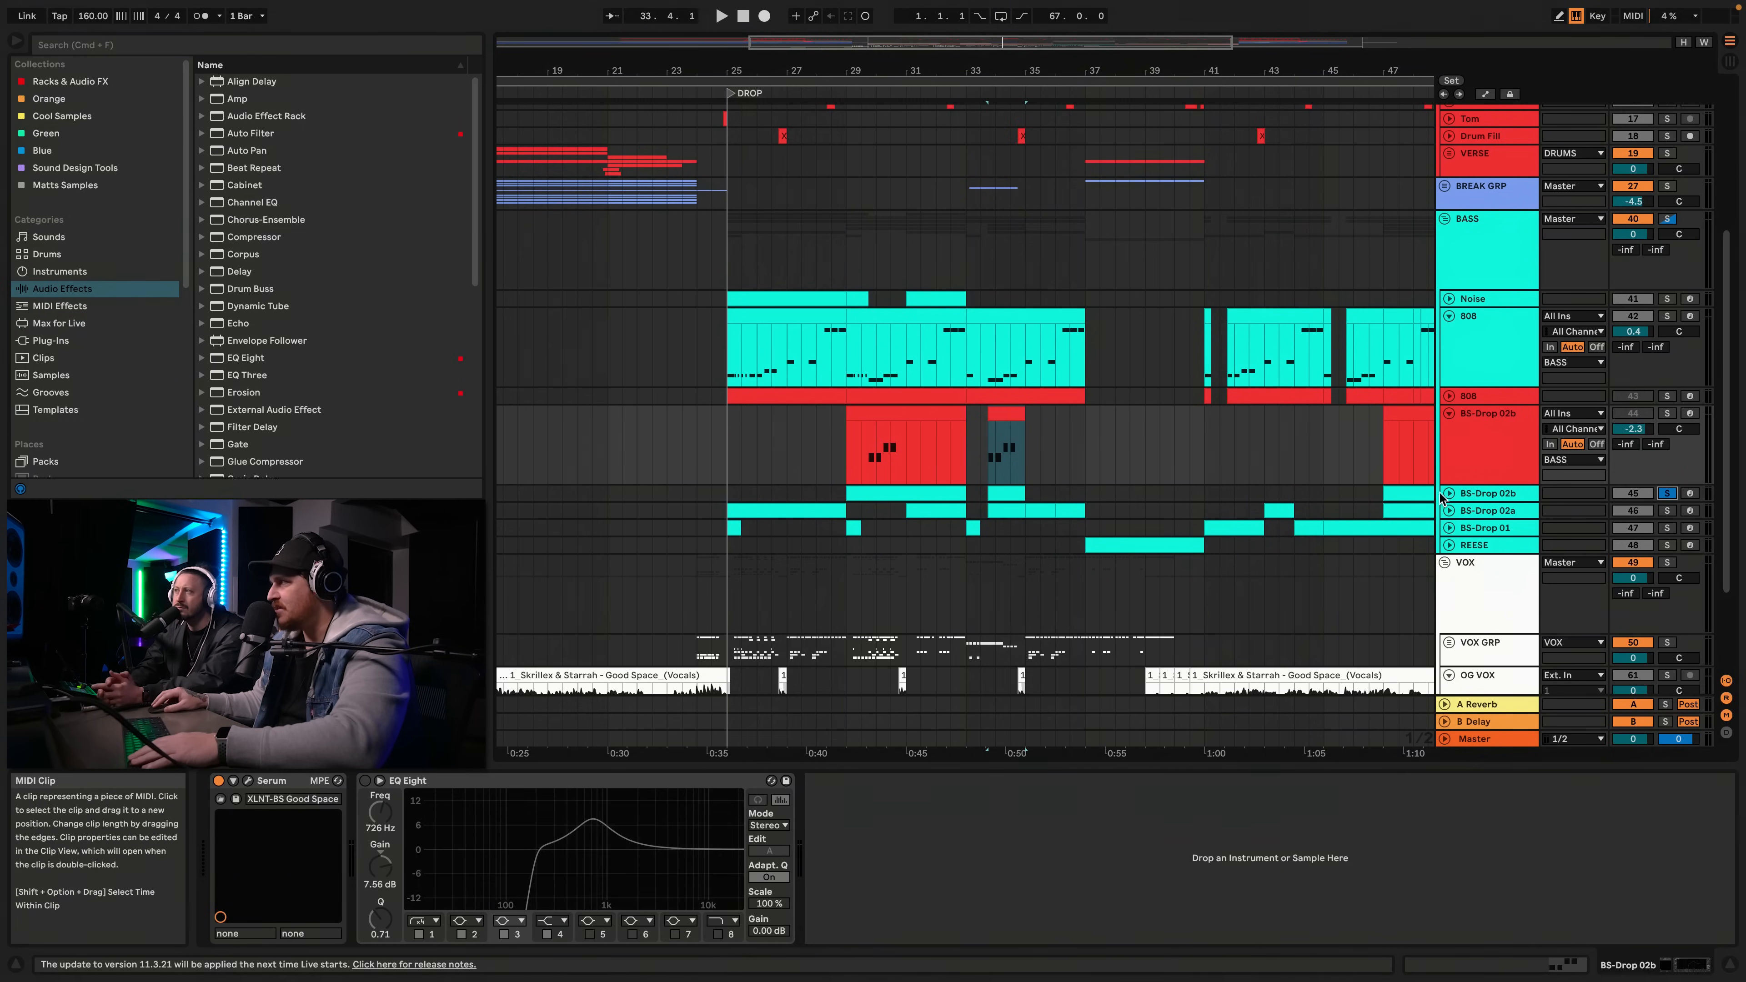
click(1463, 495)
key(space)
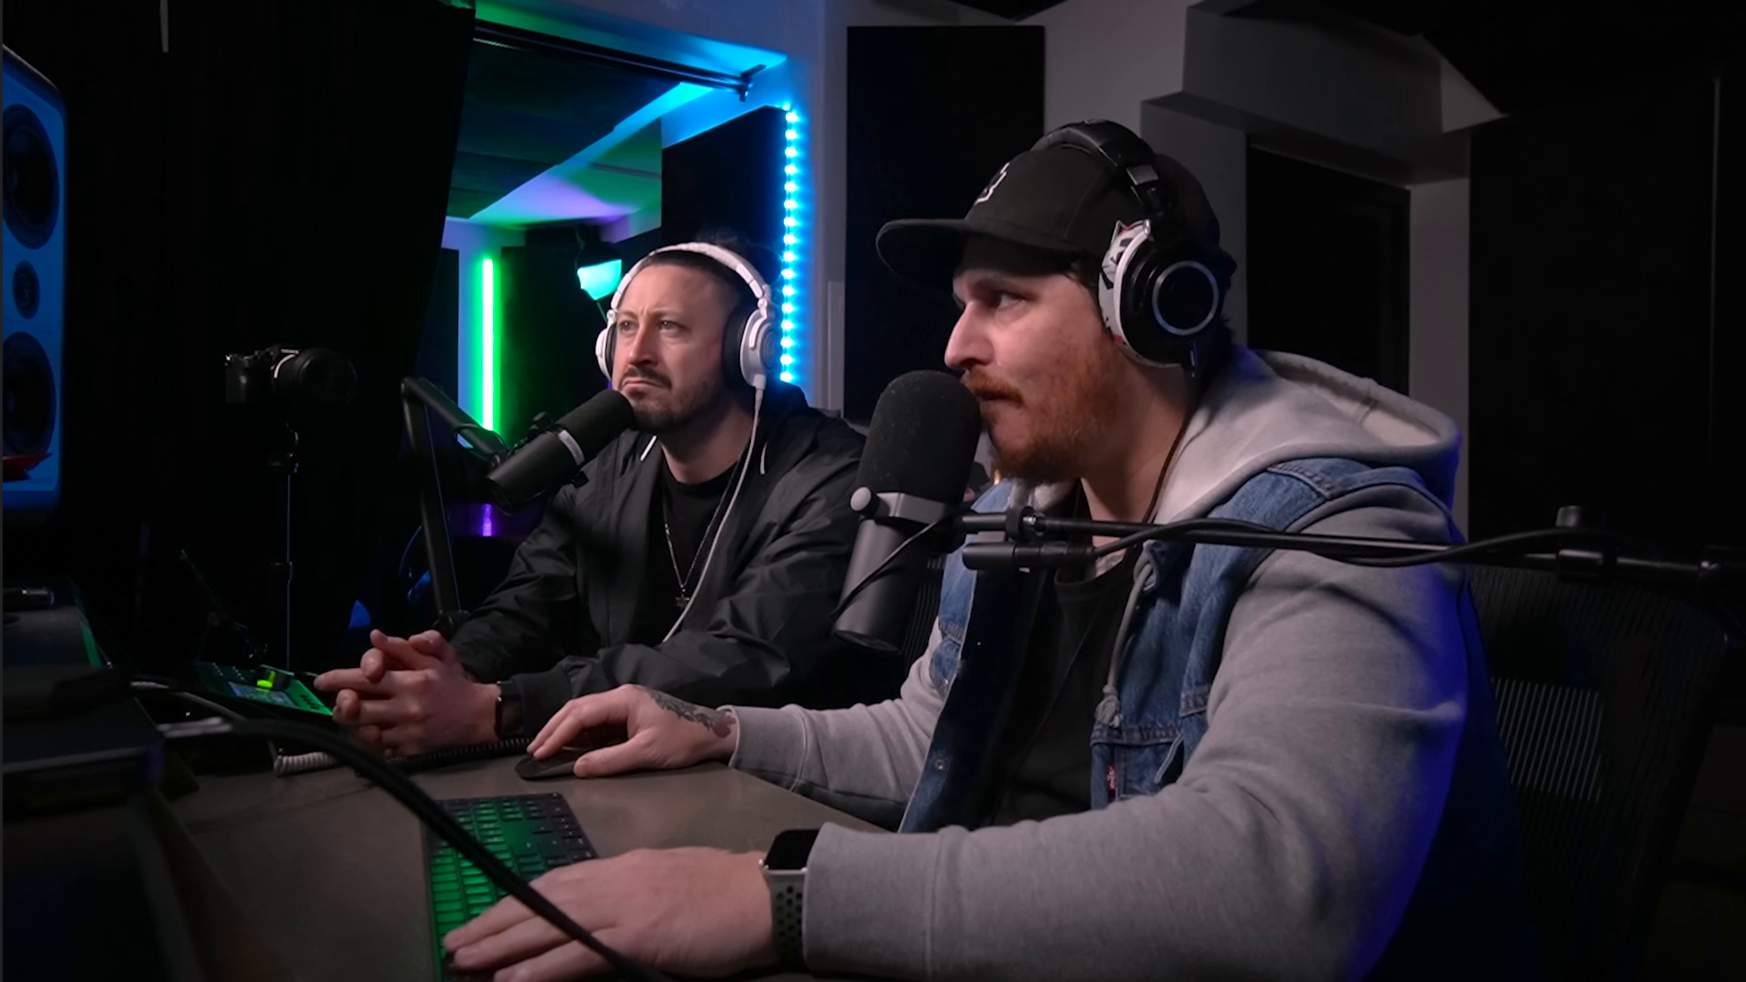
Unfold the cyan BS-Drop 02b and BS-Drop 02a tracks, and play BS-Drop 02a soloed near the start of the drop
click(1449, 493)
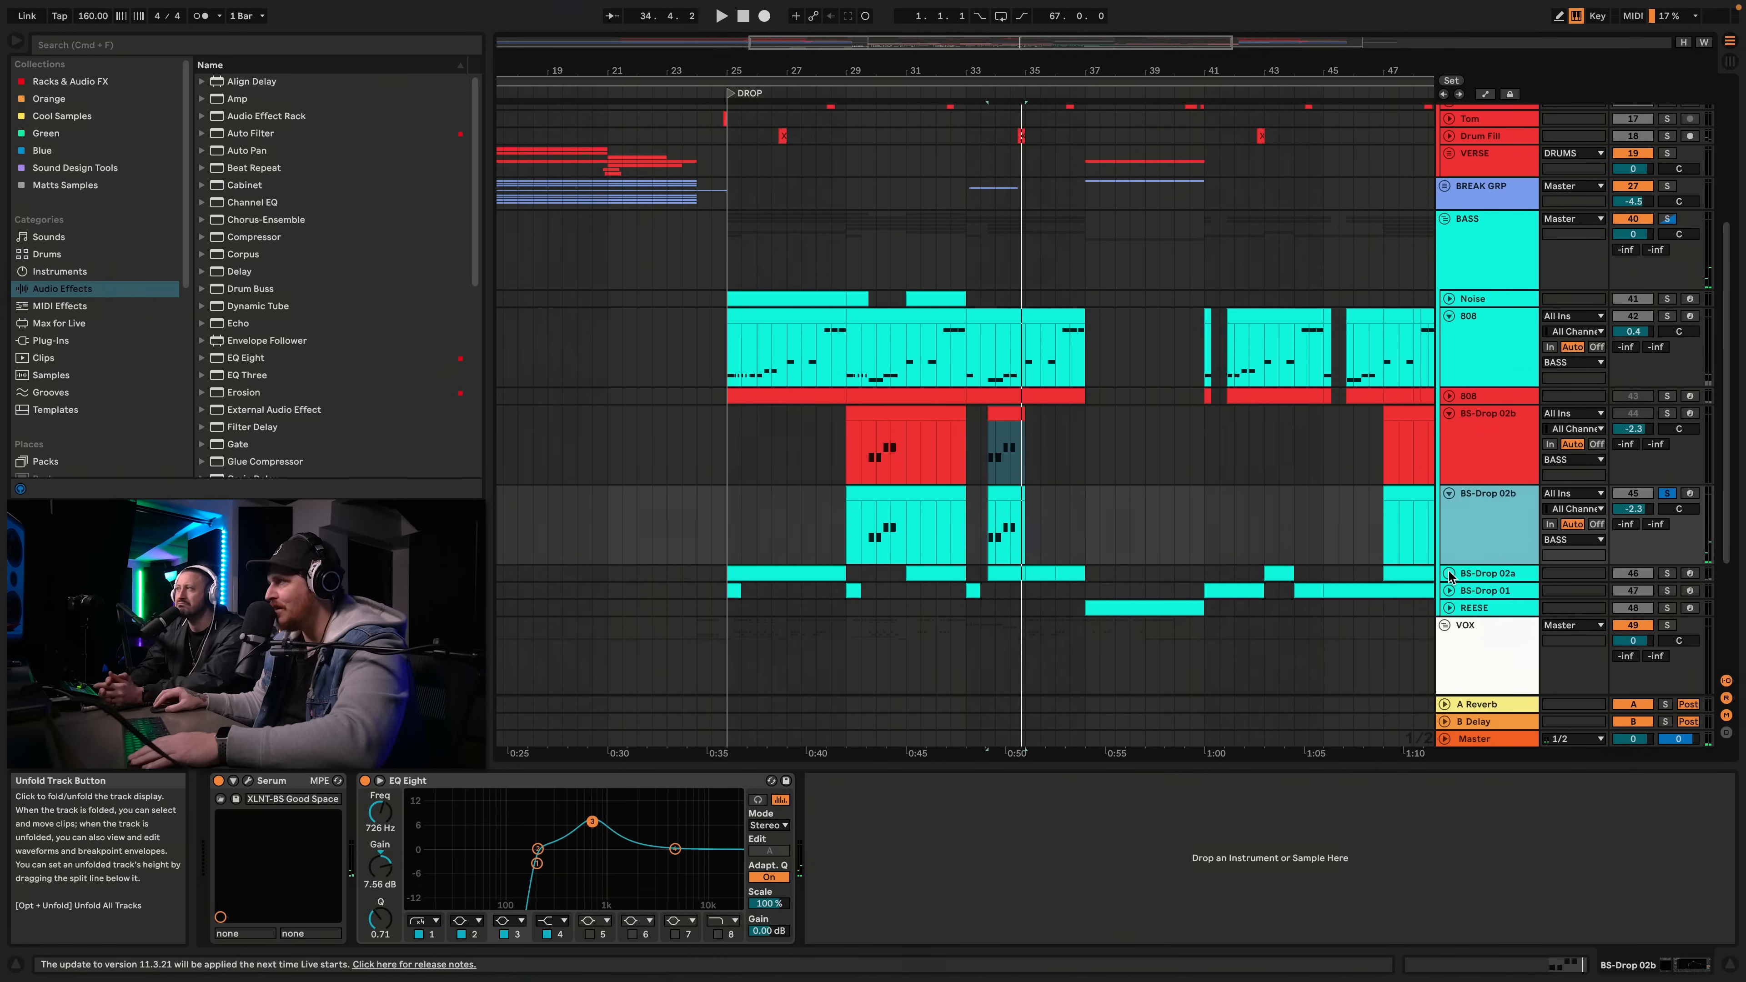
click(1449, 573)
click(1667, 575)
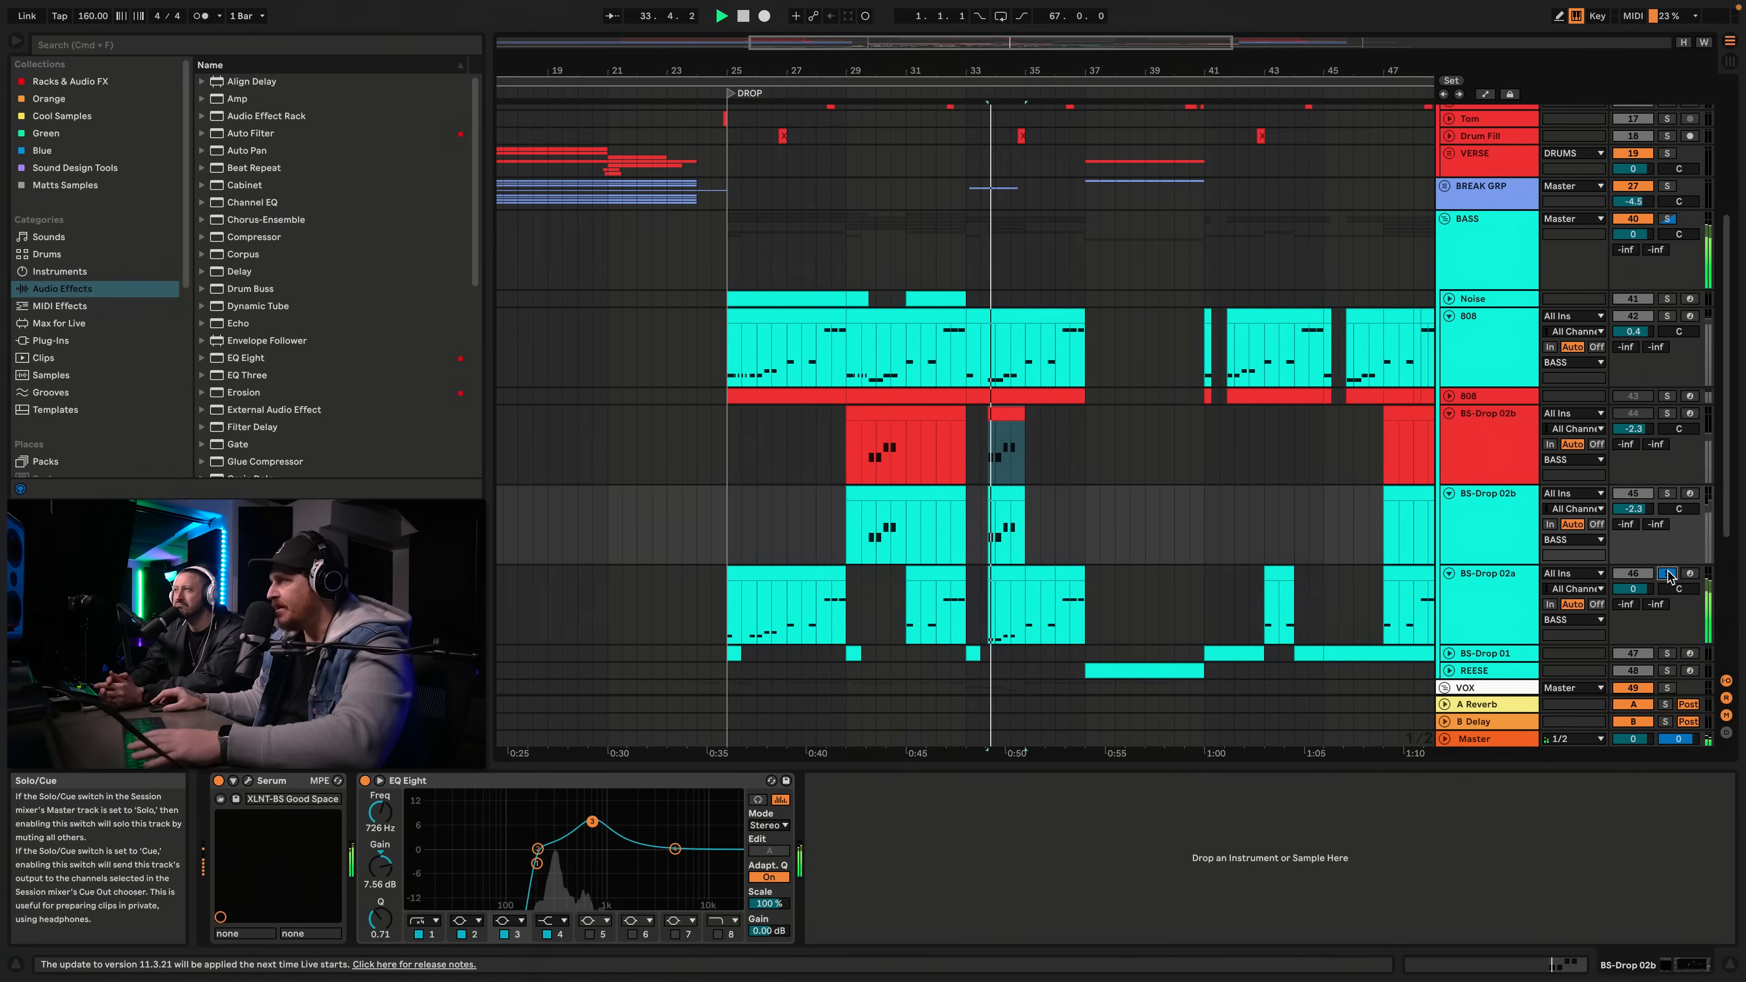
click(741, 625)
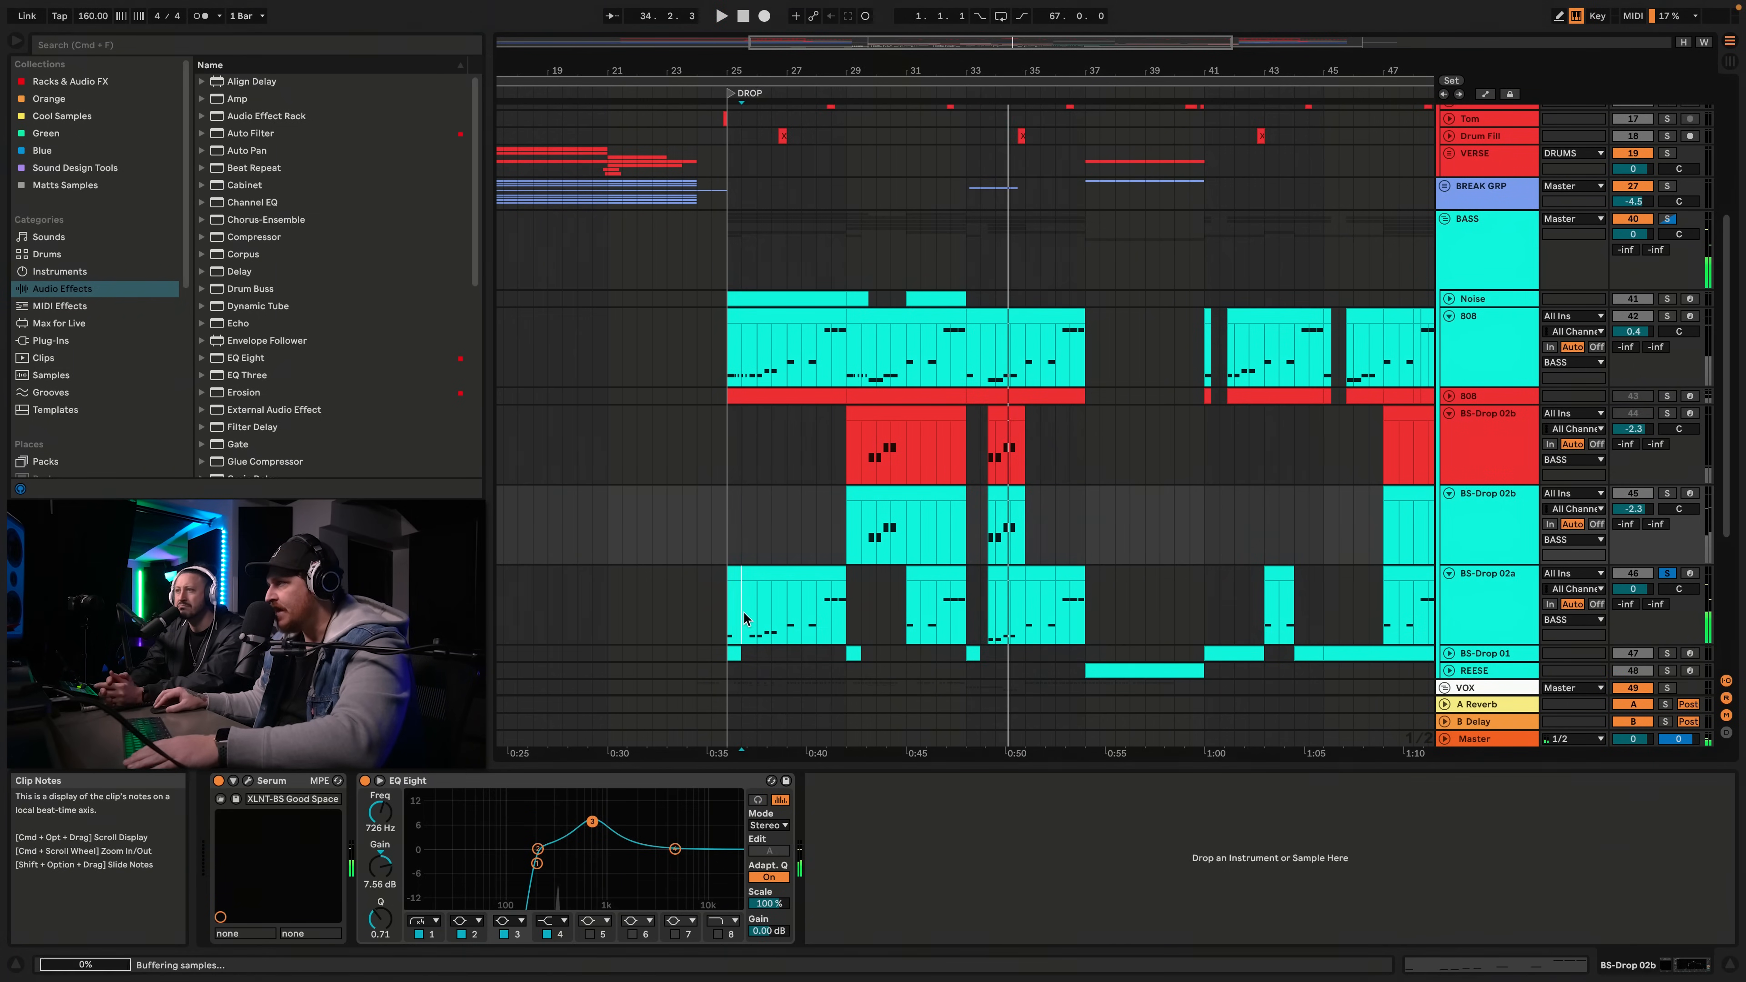
key(space)
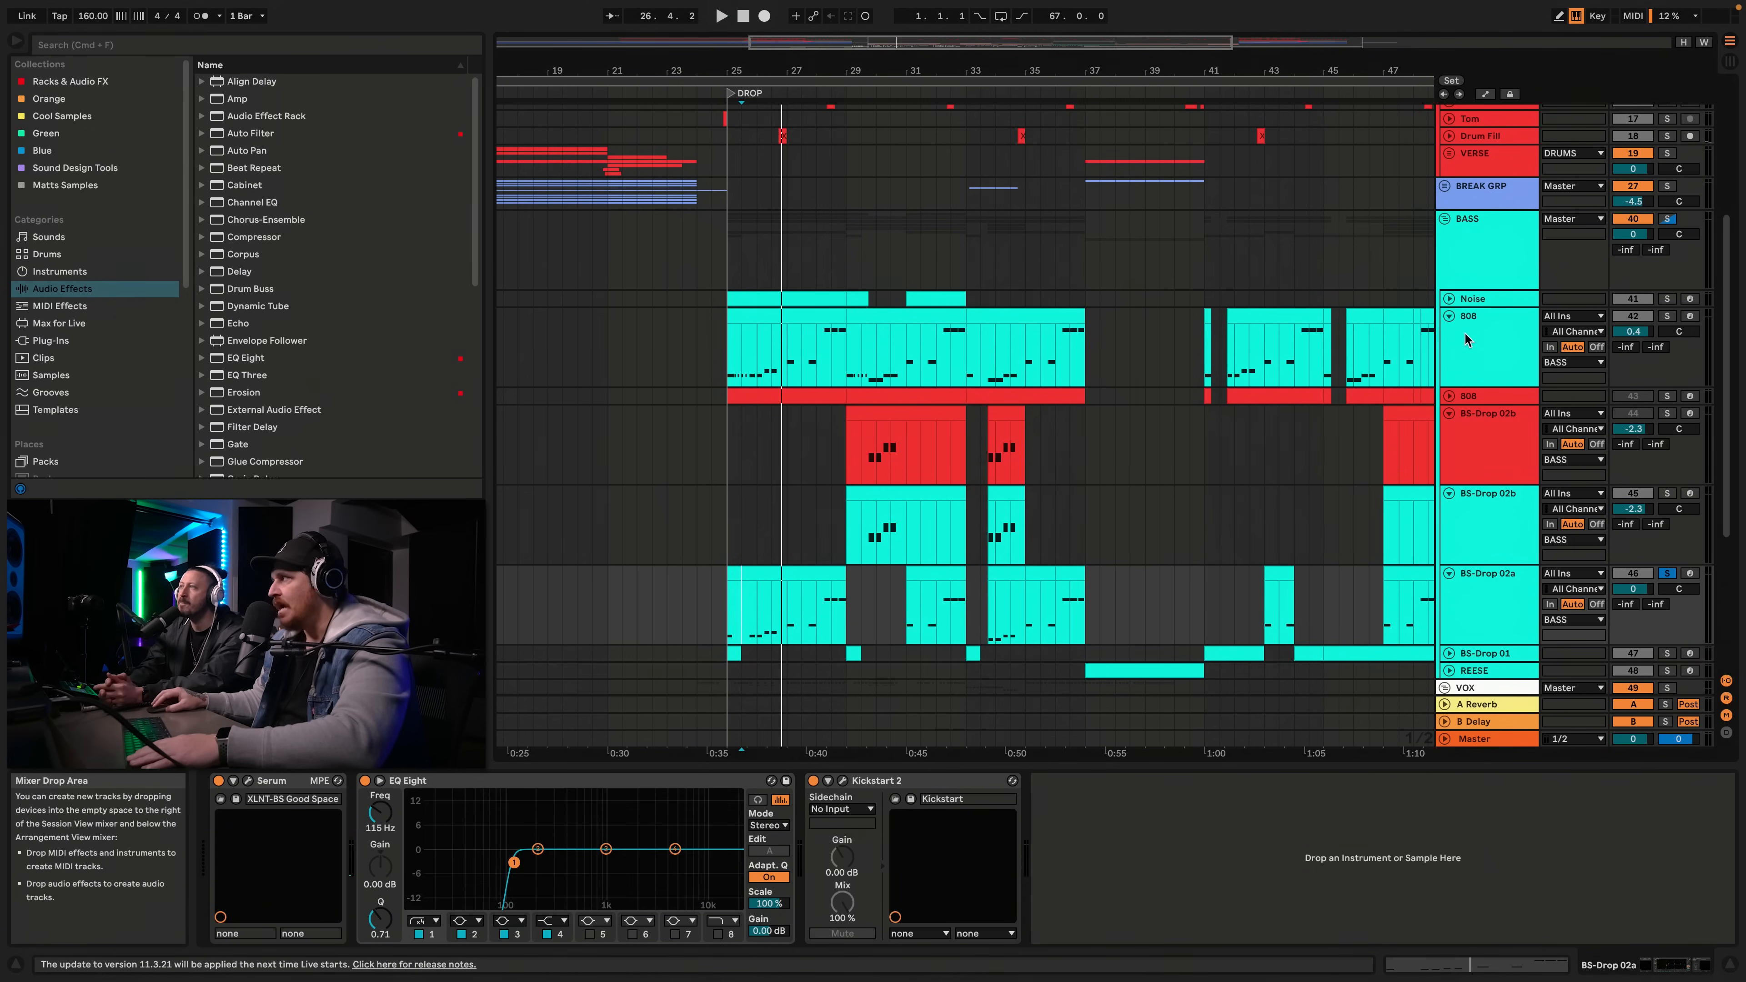
Play the soloed DRUMS group from the start of the drop at bar 25
click(1156, 372)
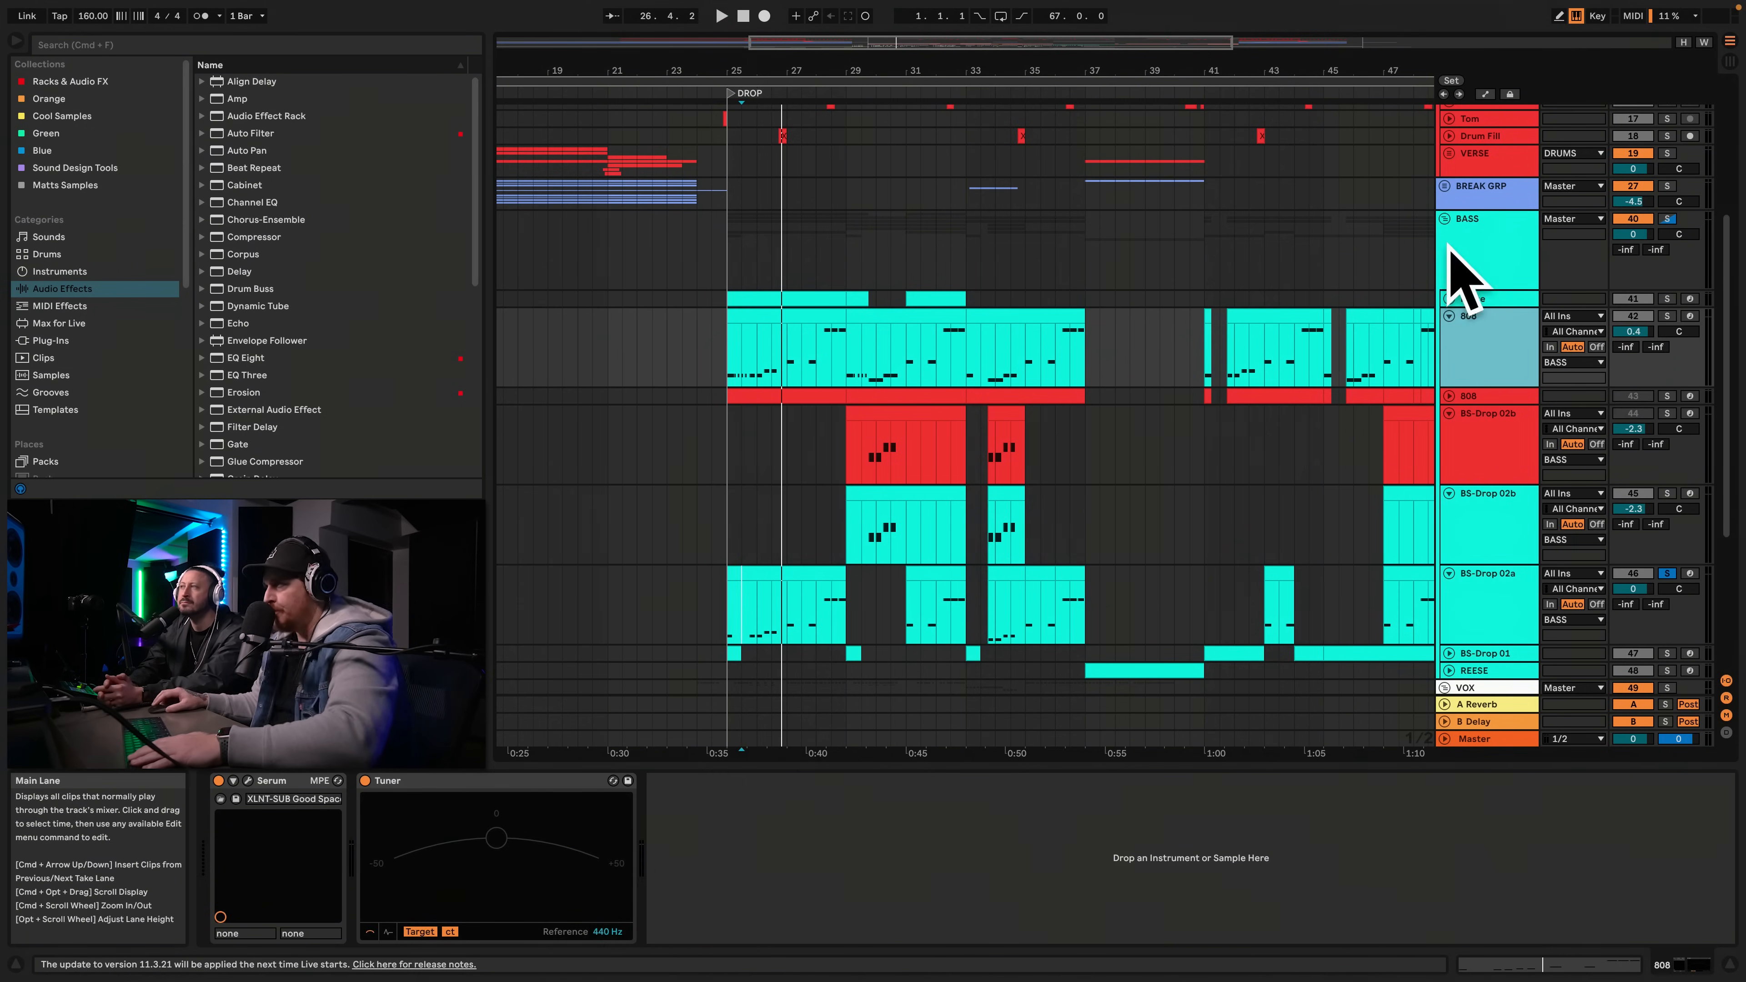
scroll(1450, 167, up, 1)
scroll(1450, 167, up, 6)
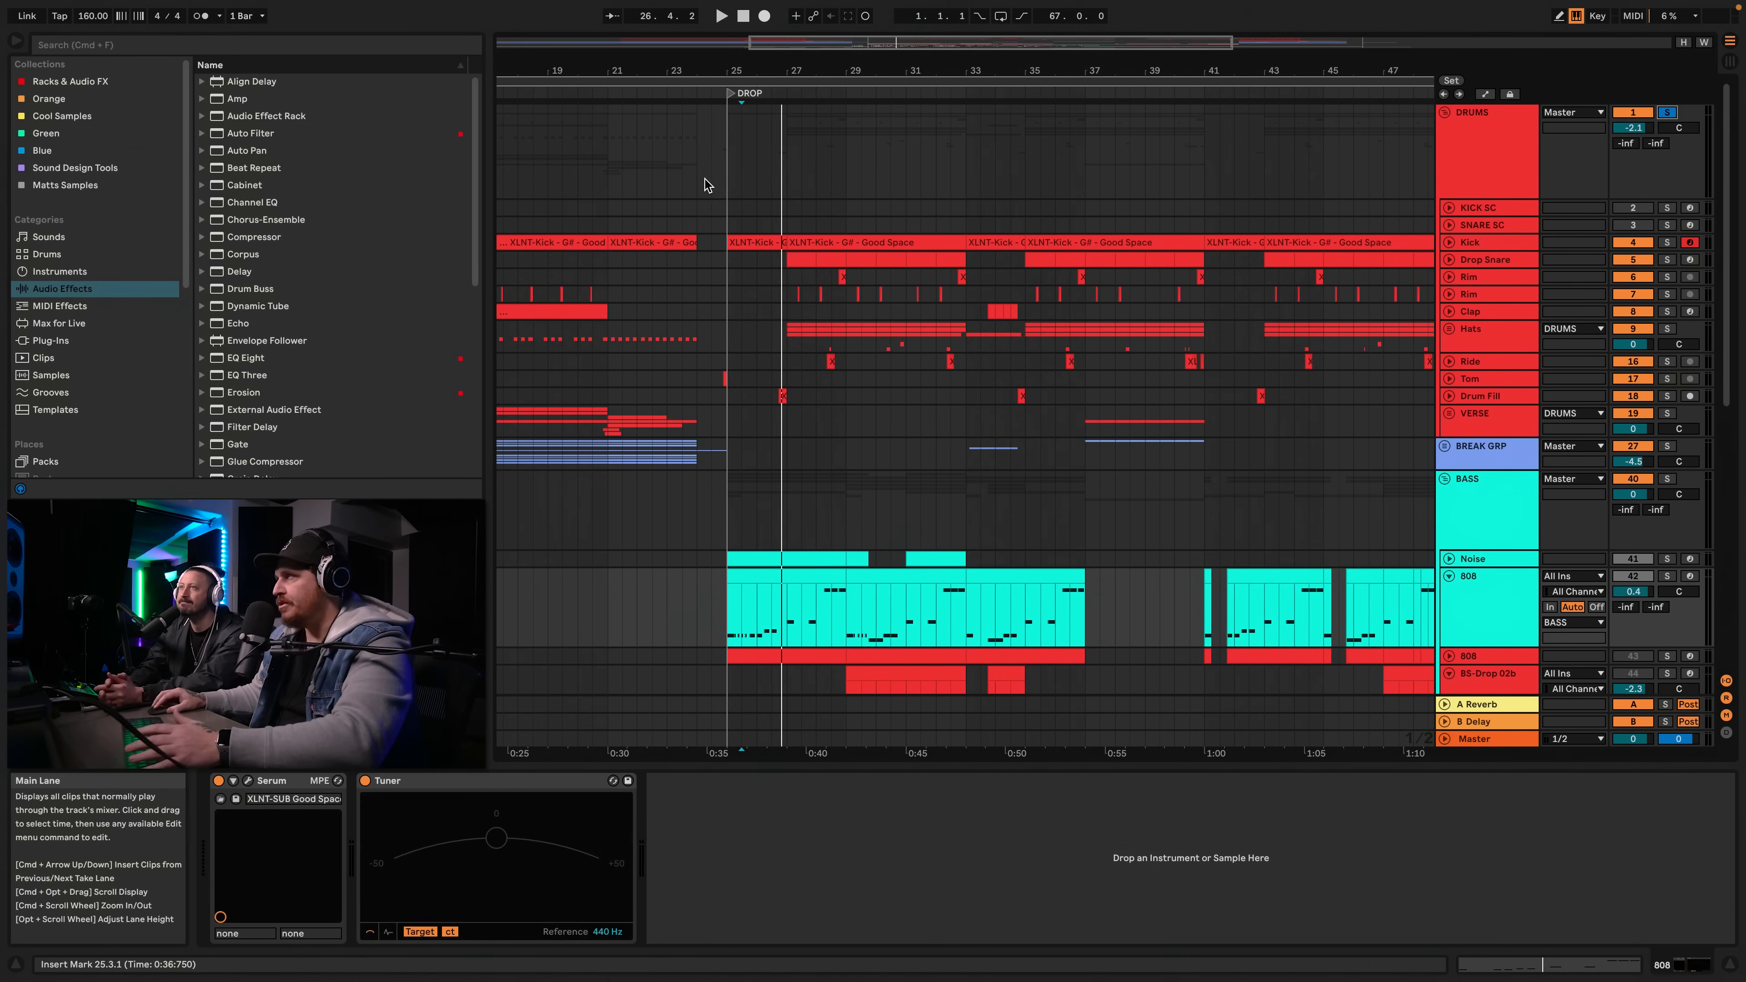
click(727, 176)
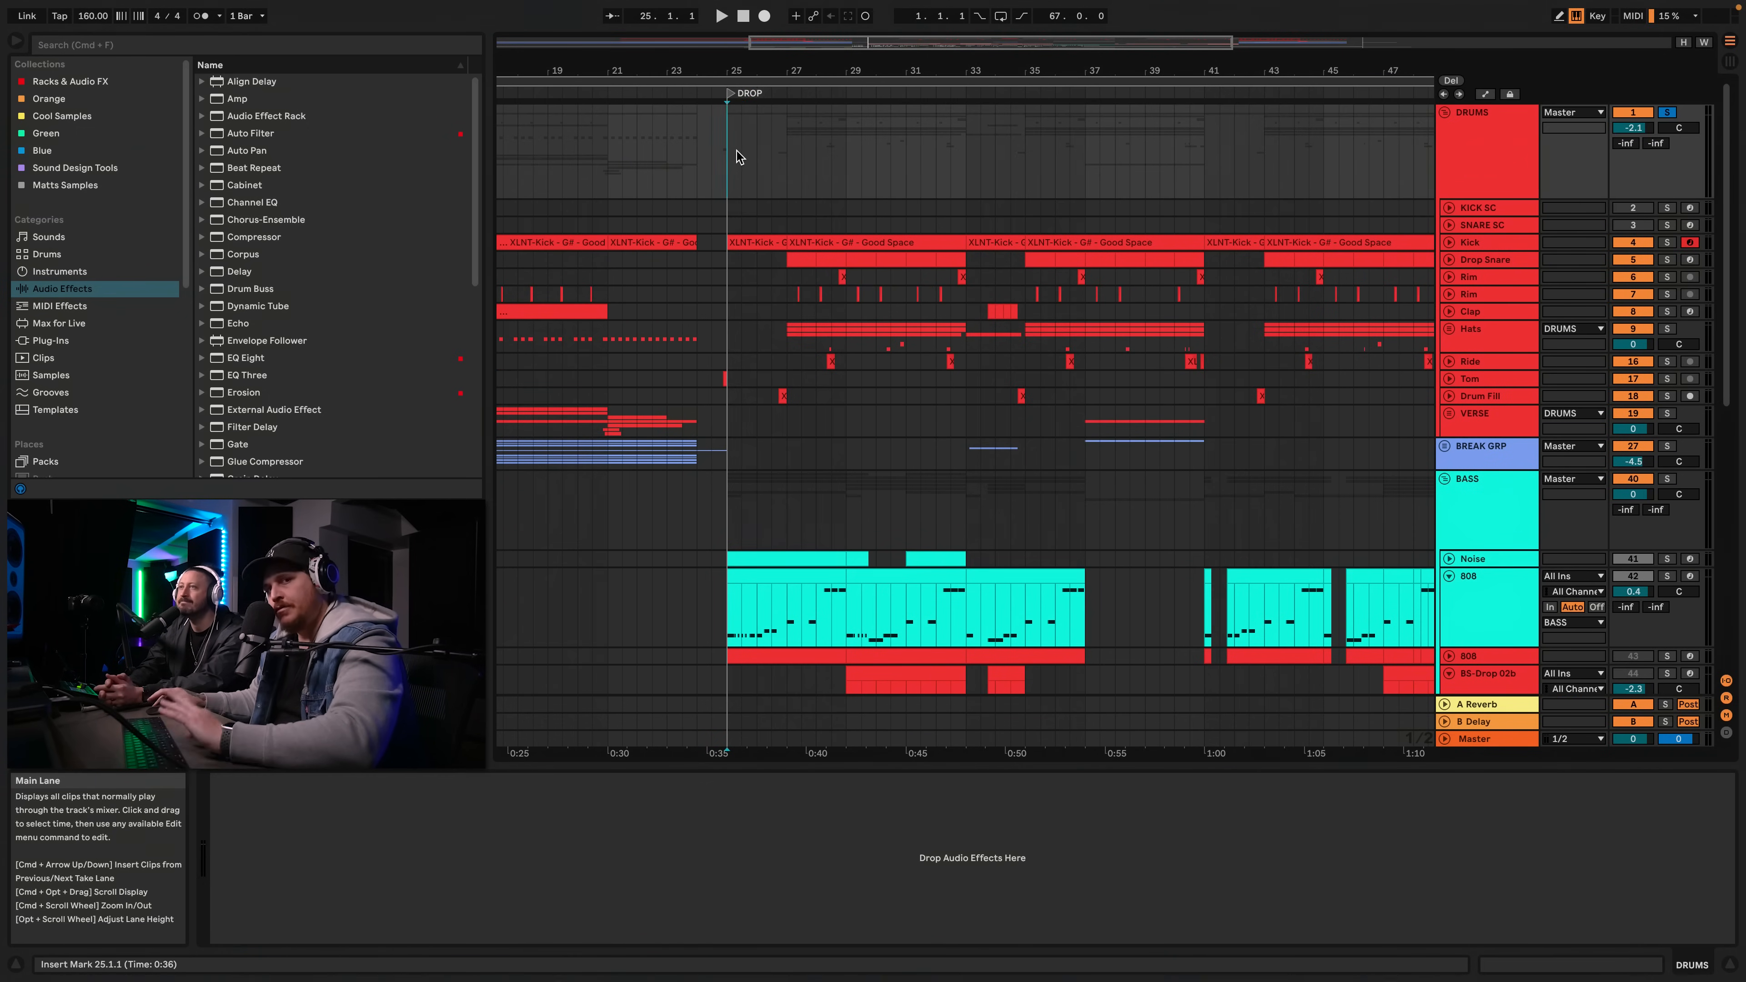
key(space)
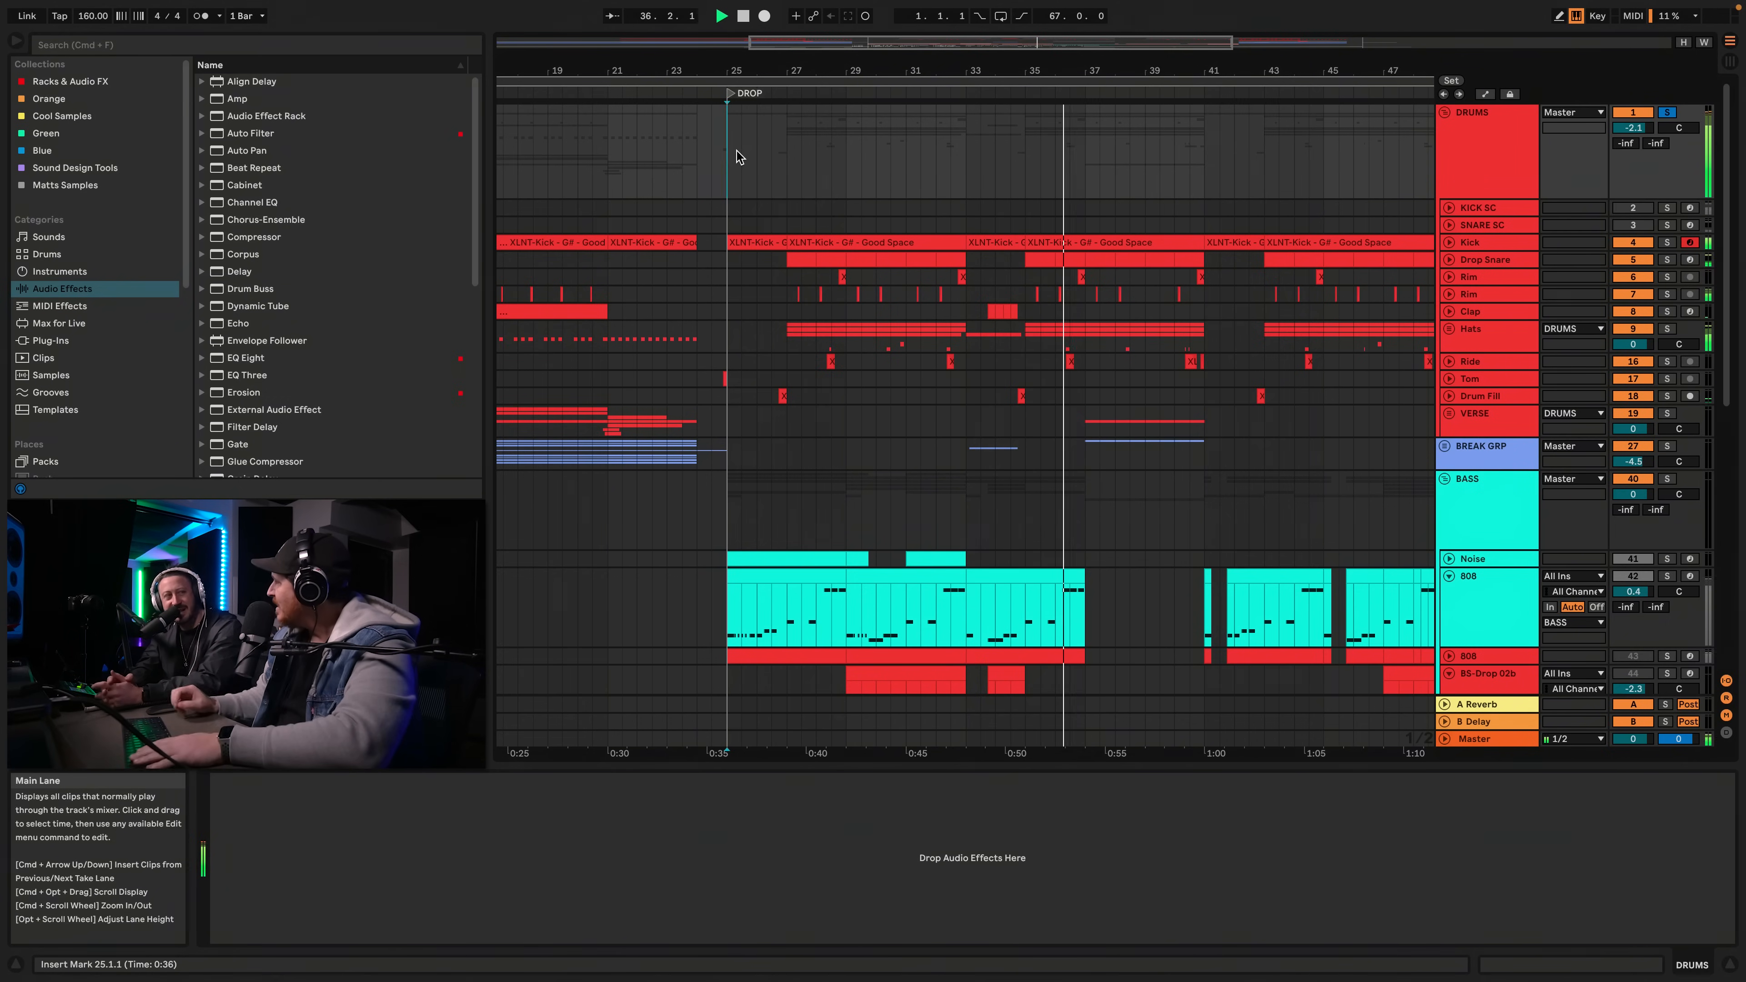
key(space)
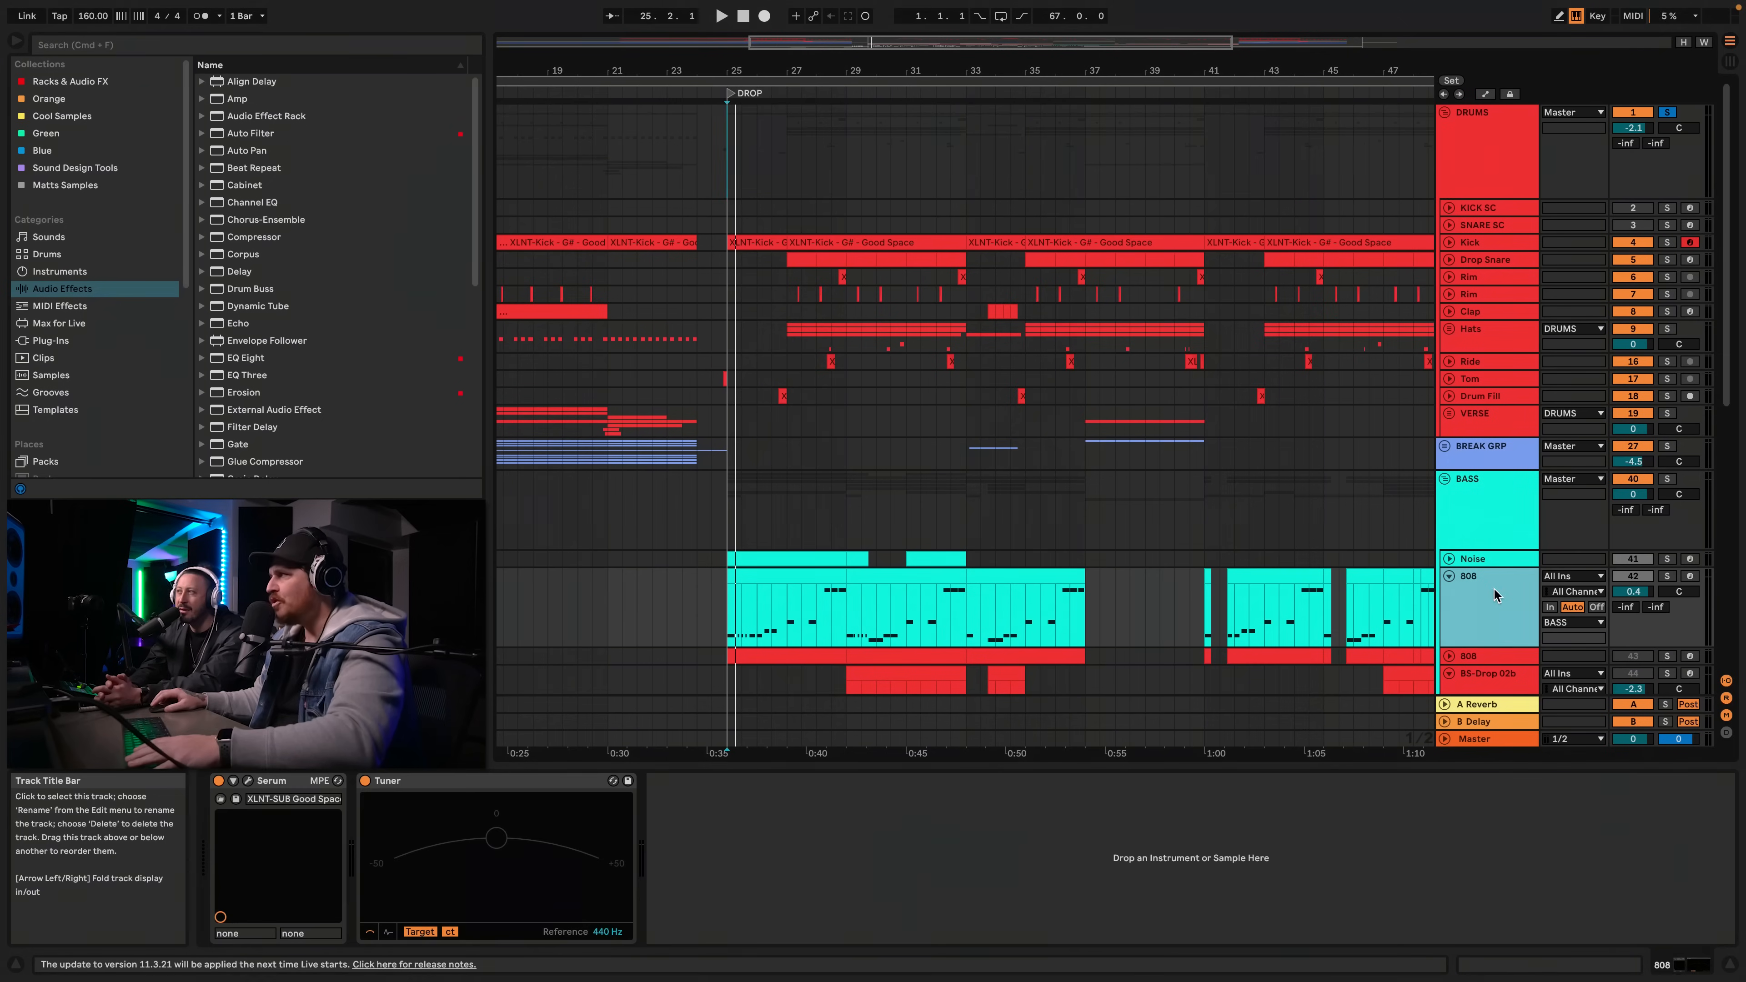
Solo the cyan 808 track and play its clip spanning bars 29 to 33
scroll(963, 581, down, 1)
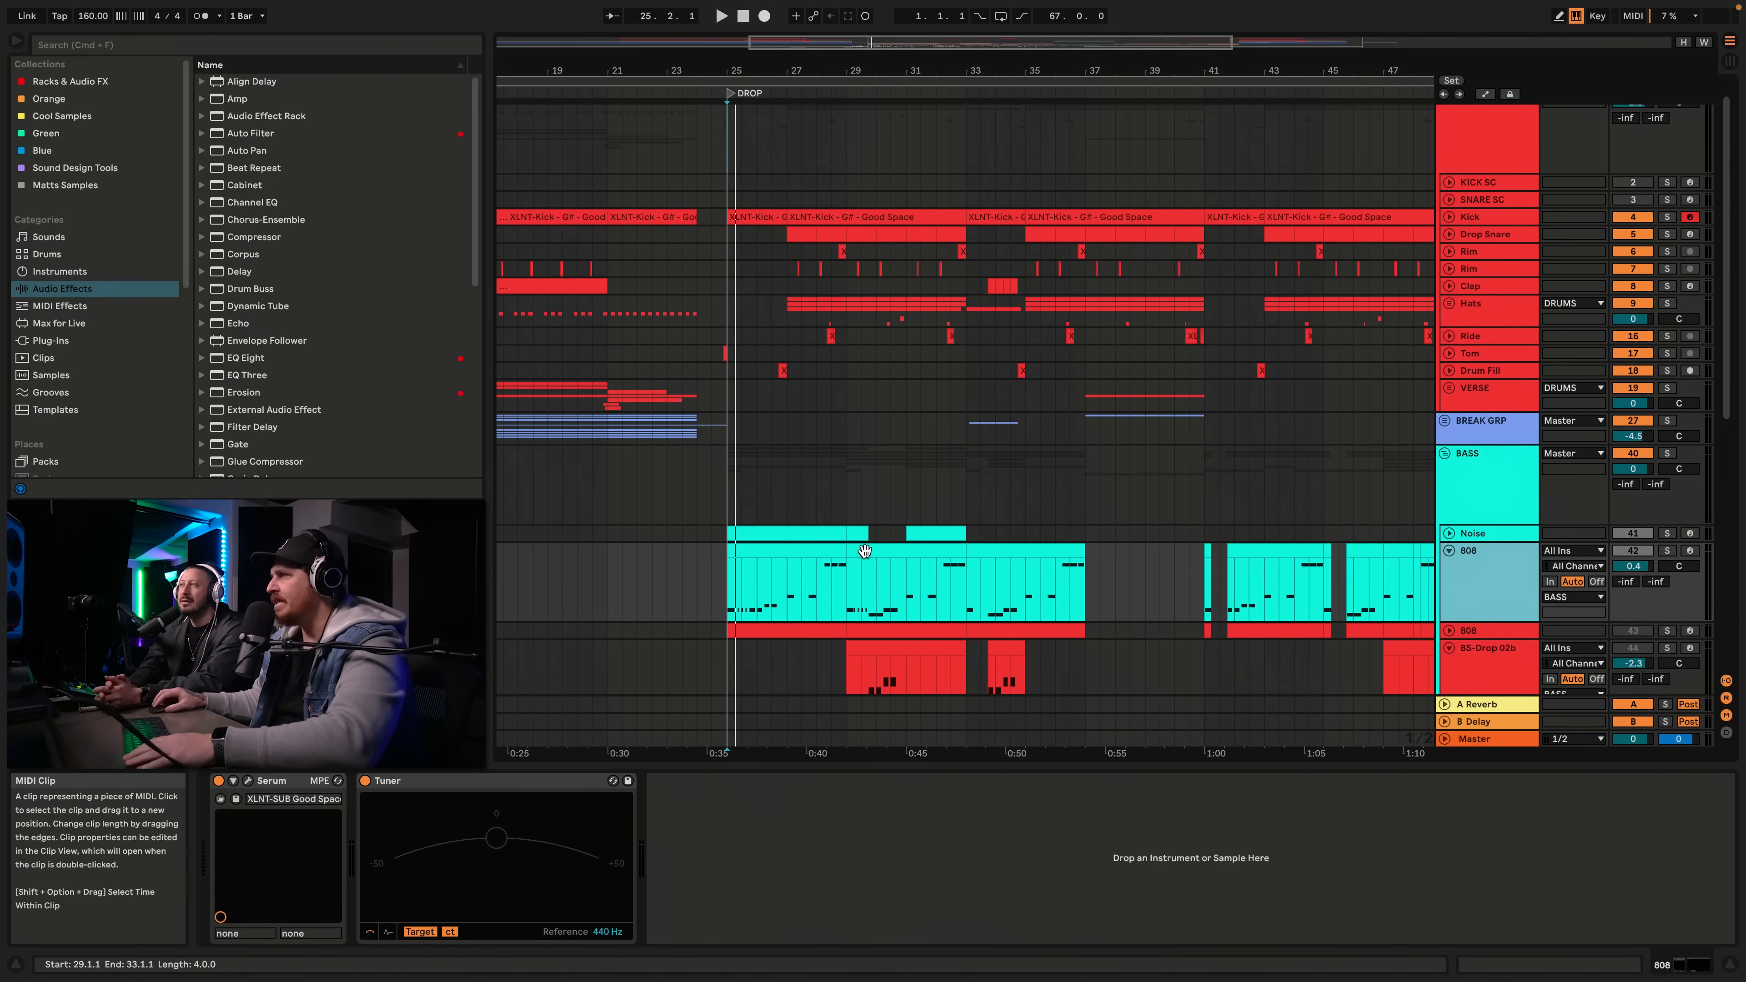
click(908, 551)
click(1667, 551)
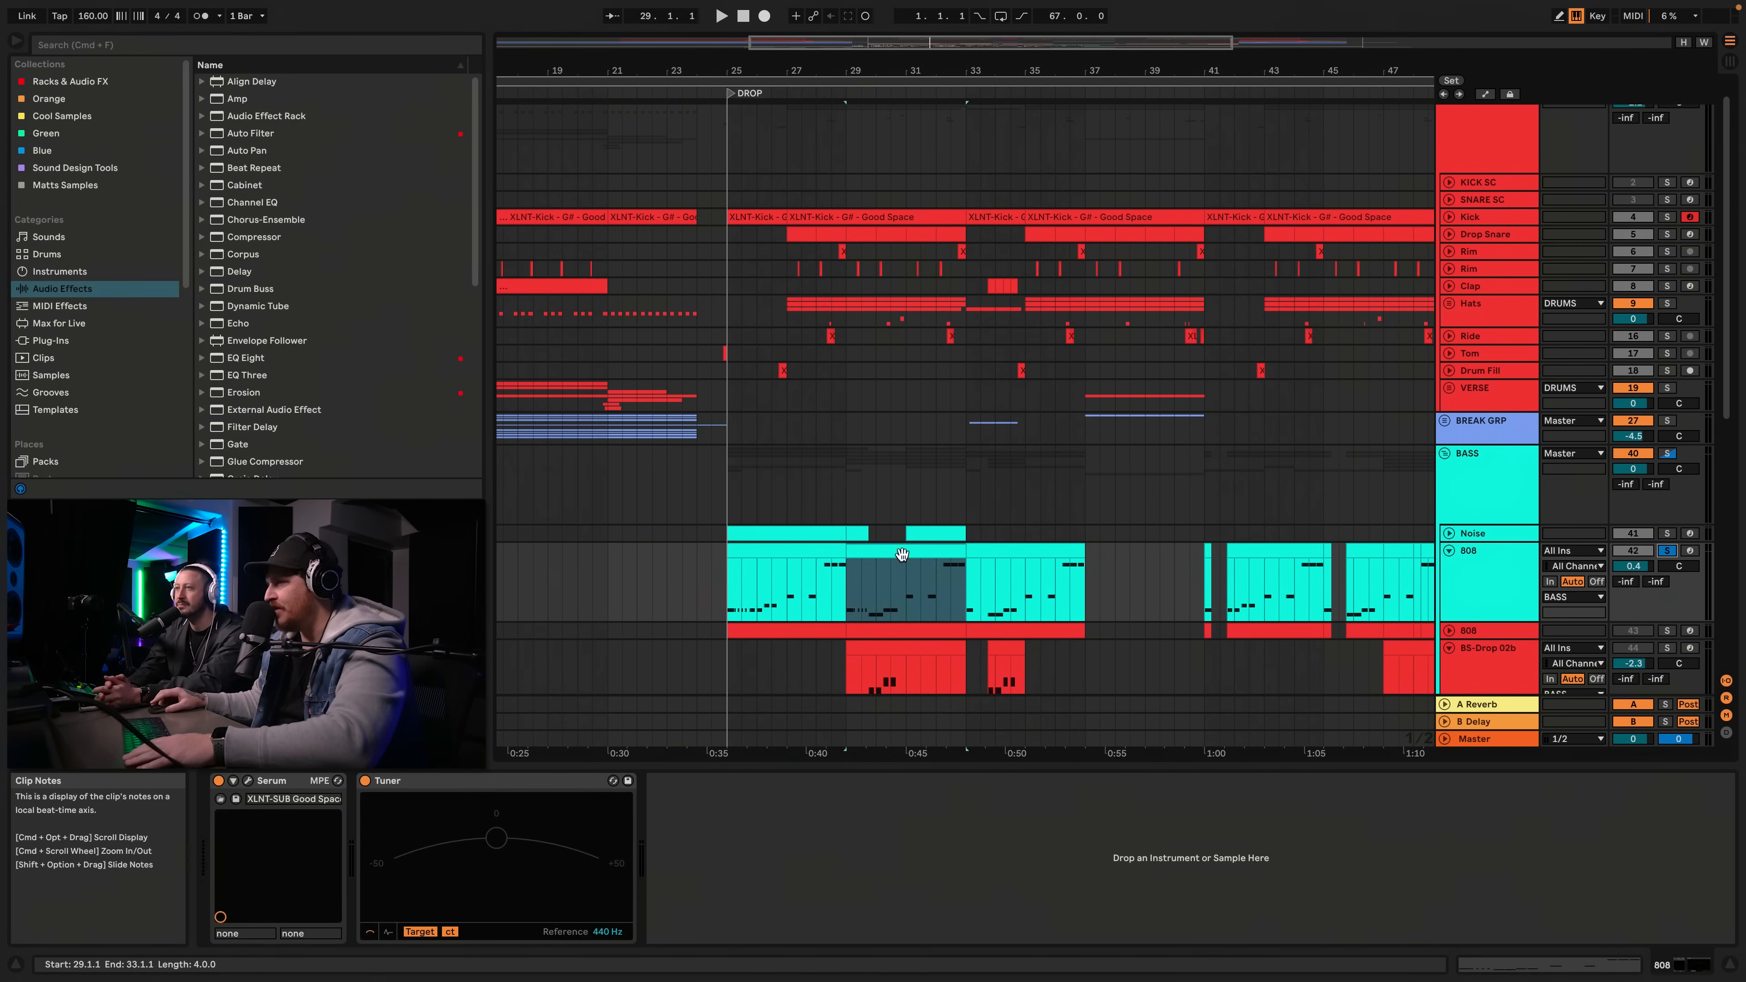
key(space)
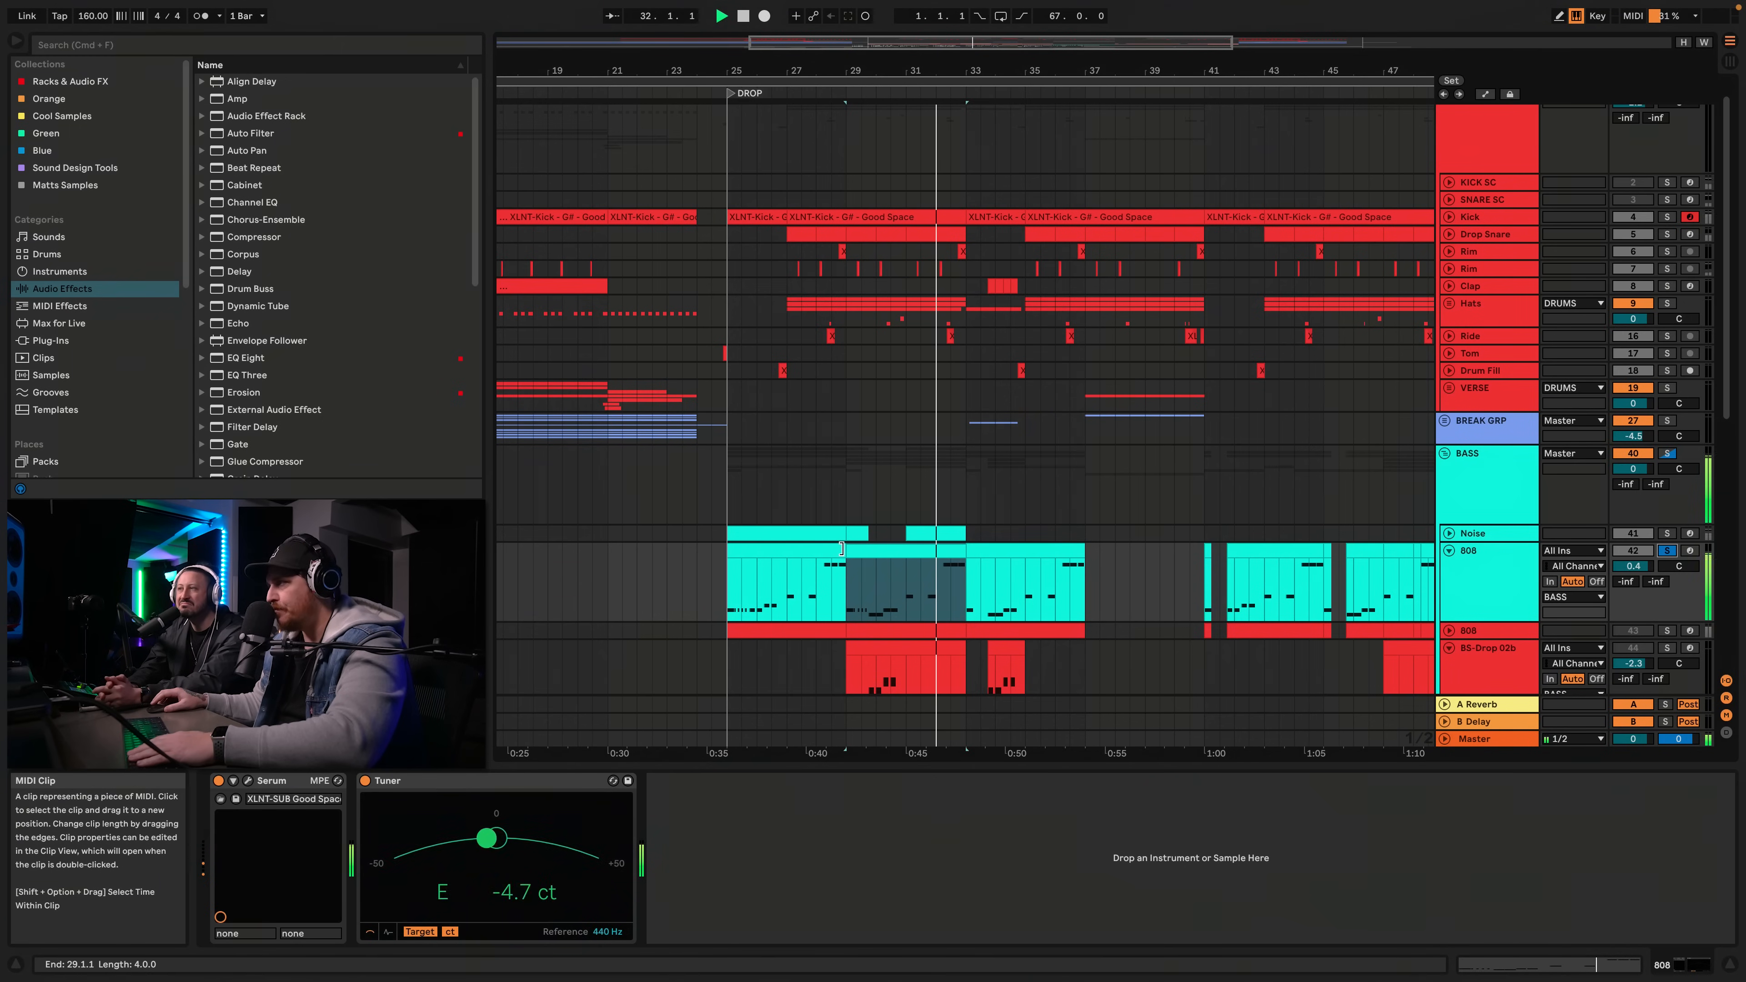
key(space)
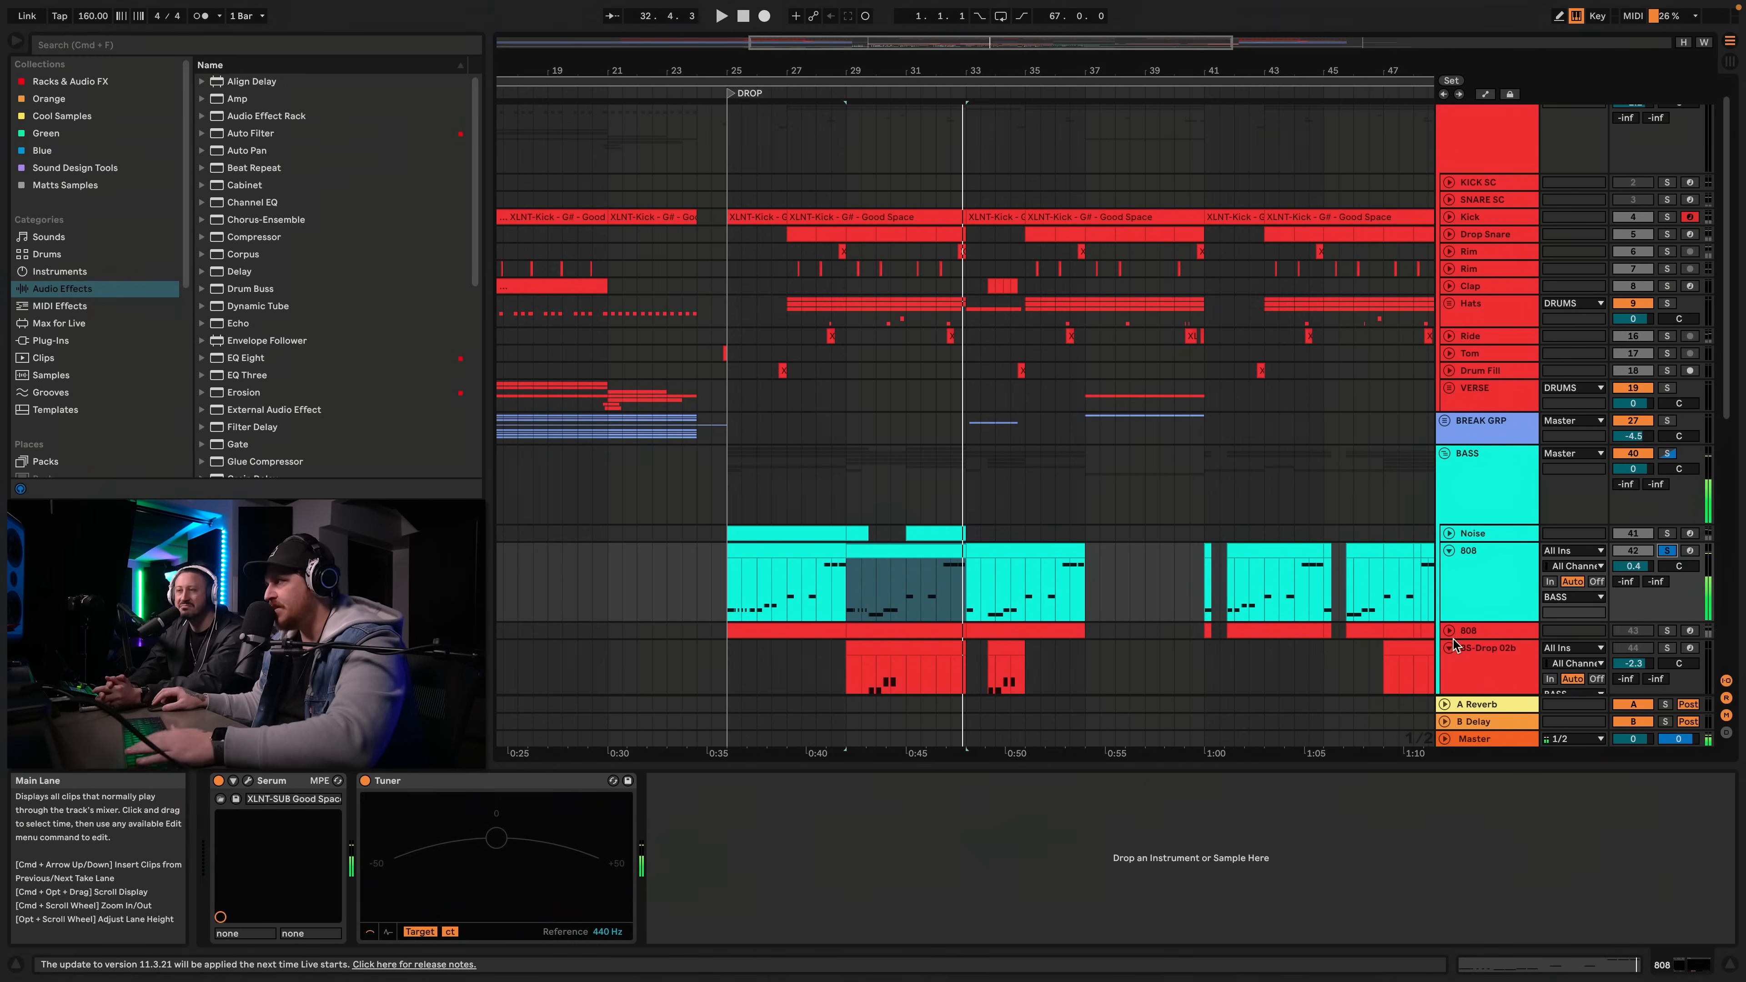
Unfold the red 808 track and select its clip spanning bars 29 to 33
click(1516, 630)
click(1450, 630)
scroll(1095, 591, down, 5)
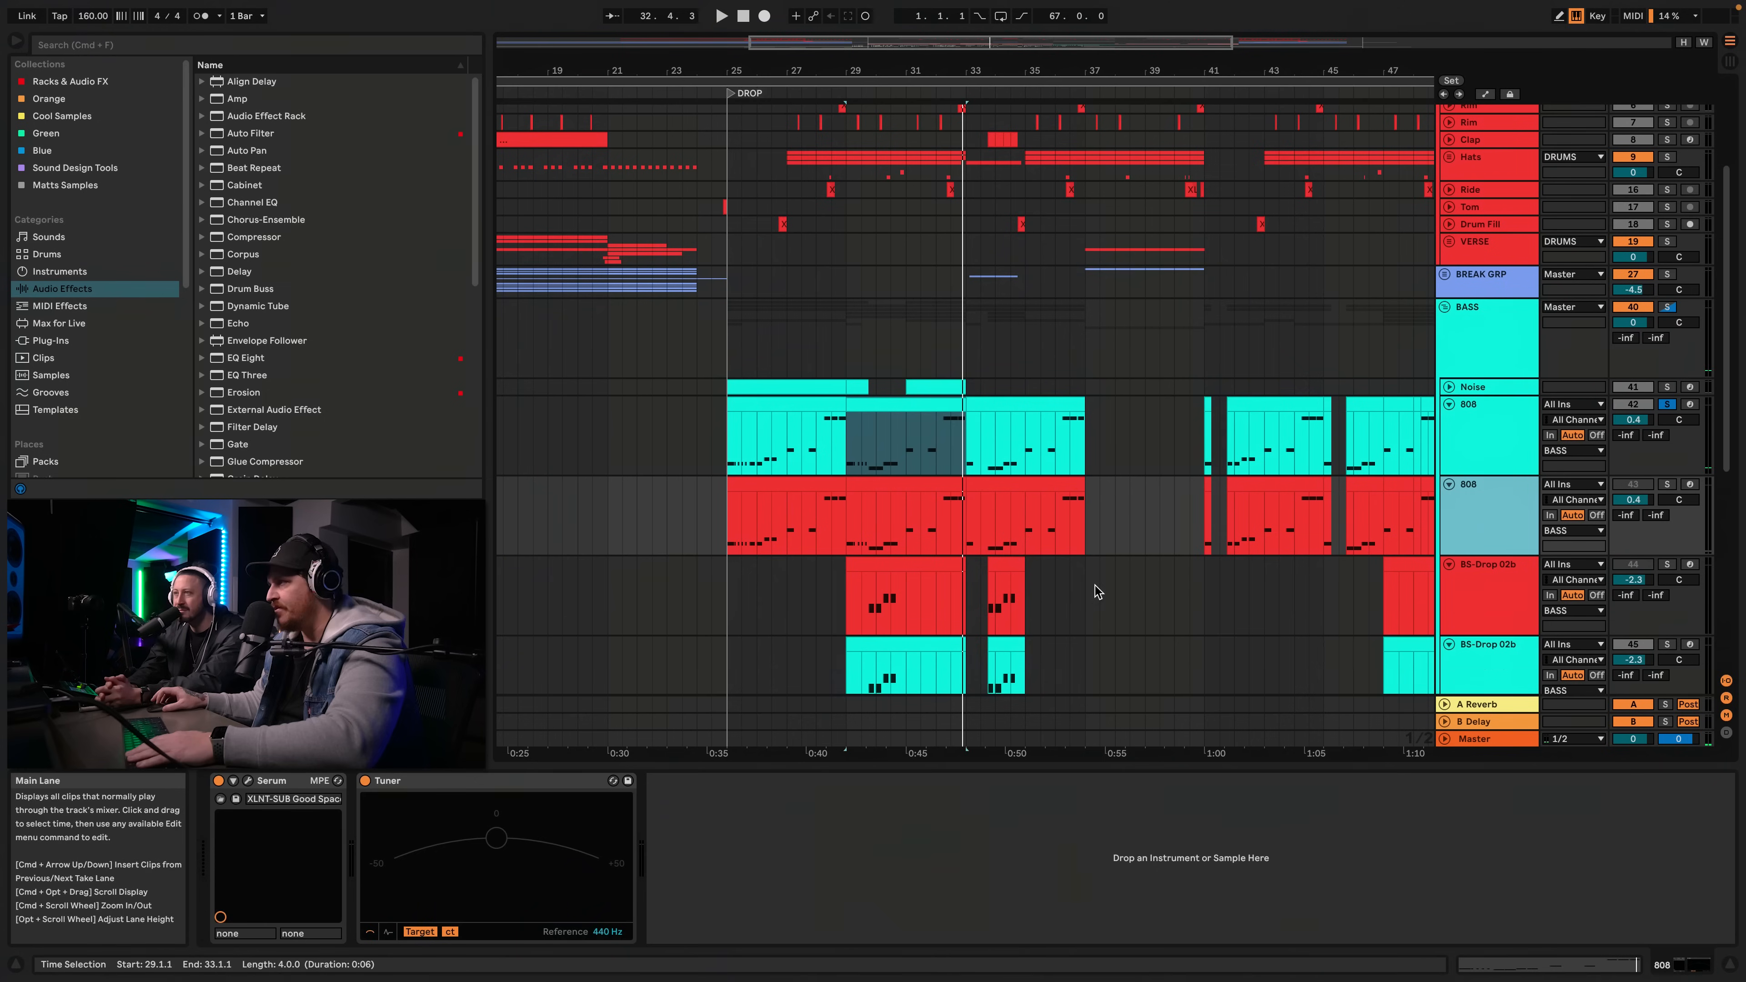
click(862, 486)
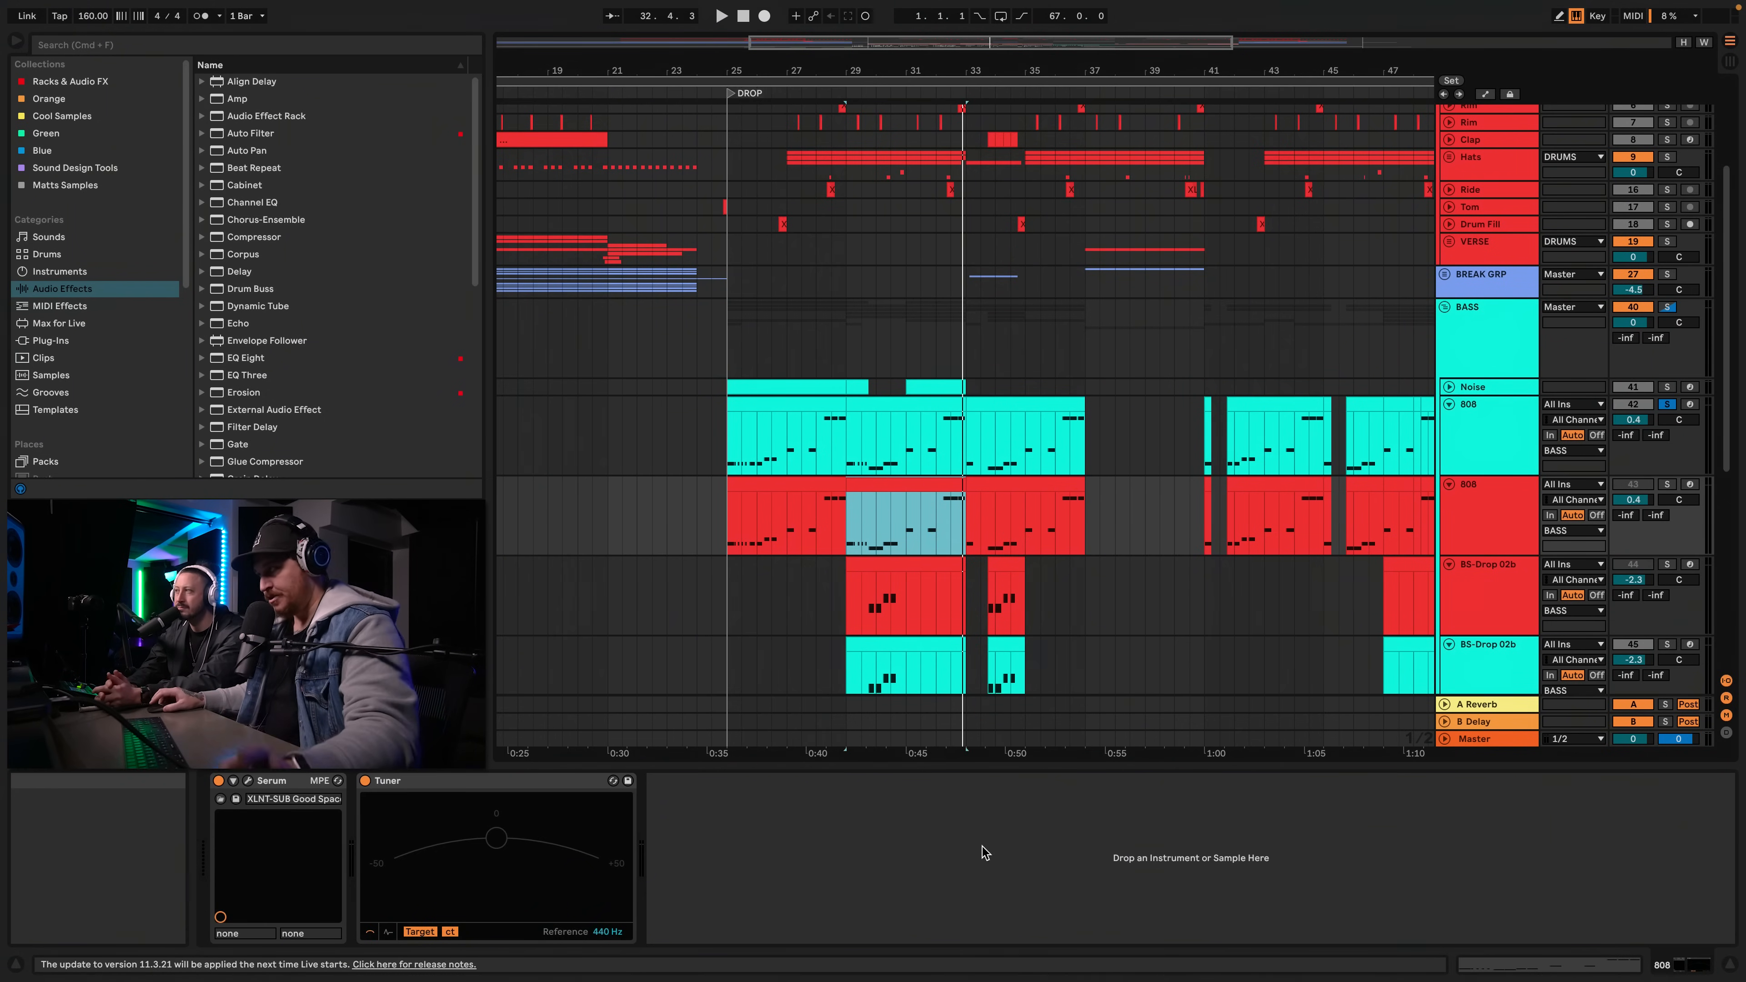
Solo the red 808 track and play the selected section with the track's Serum window open
click(1506, 527)
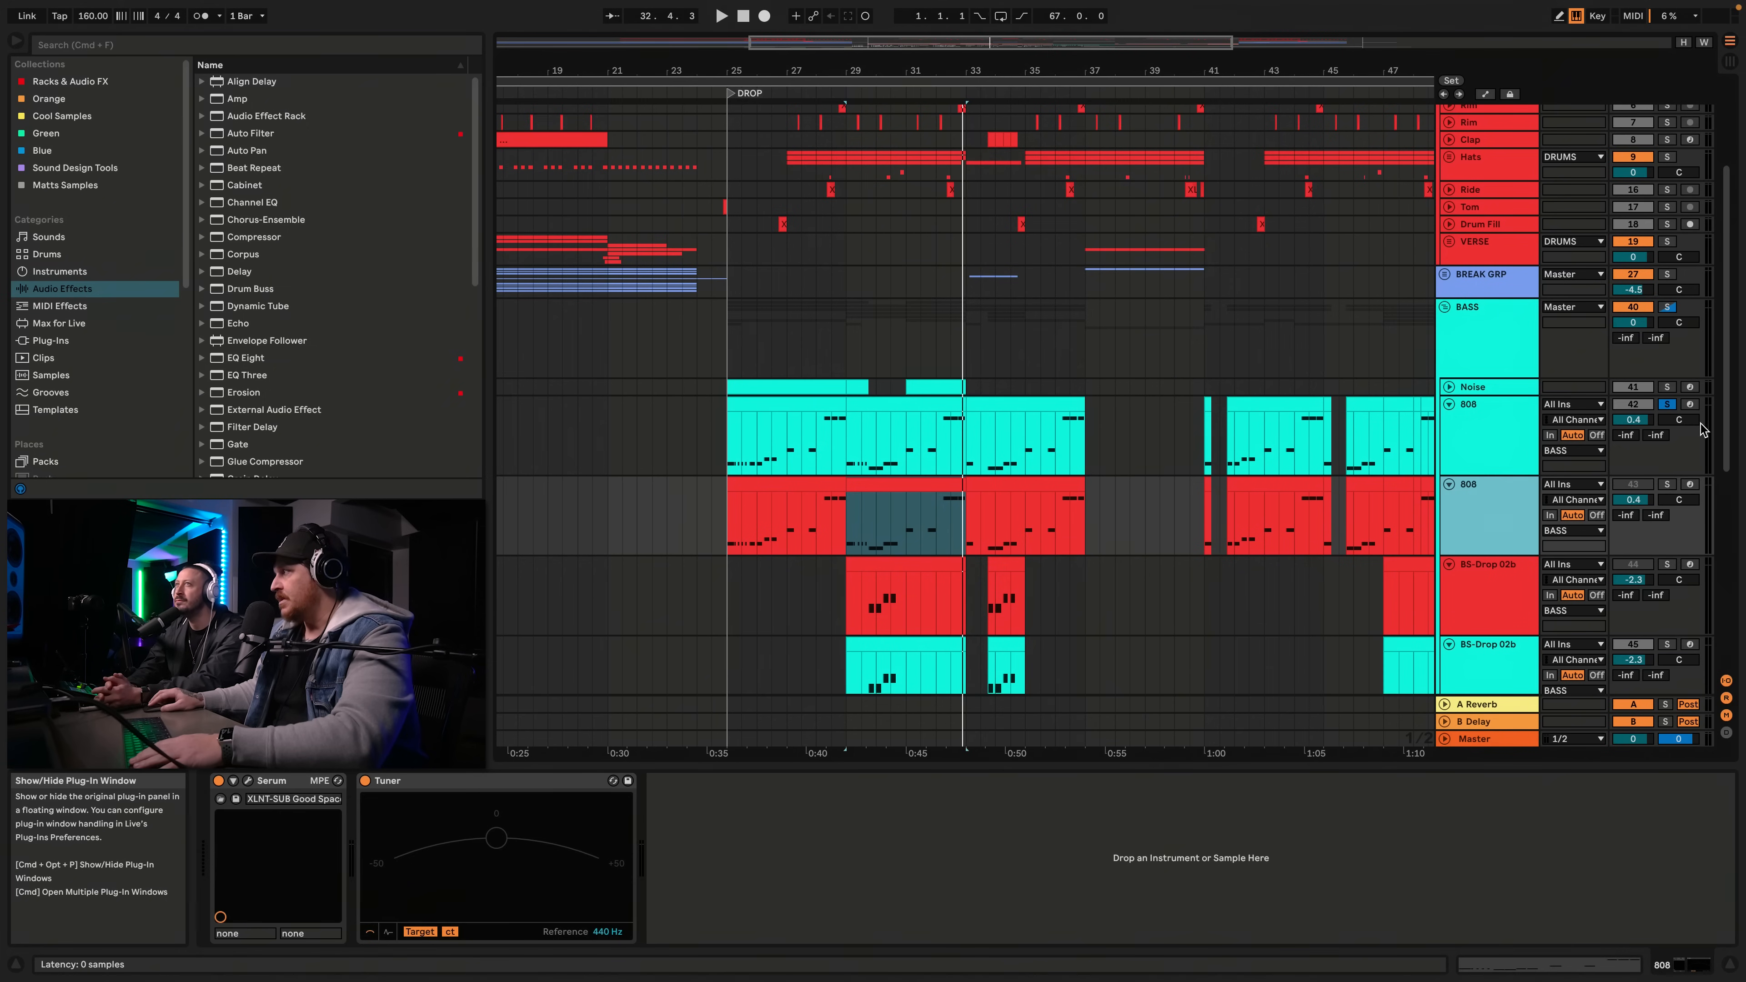
click(1666, 485)
drag(1099, 242, 902, 102)
key(space)
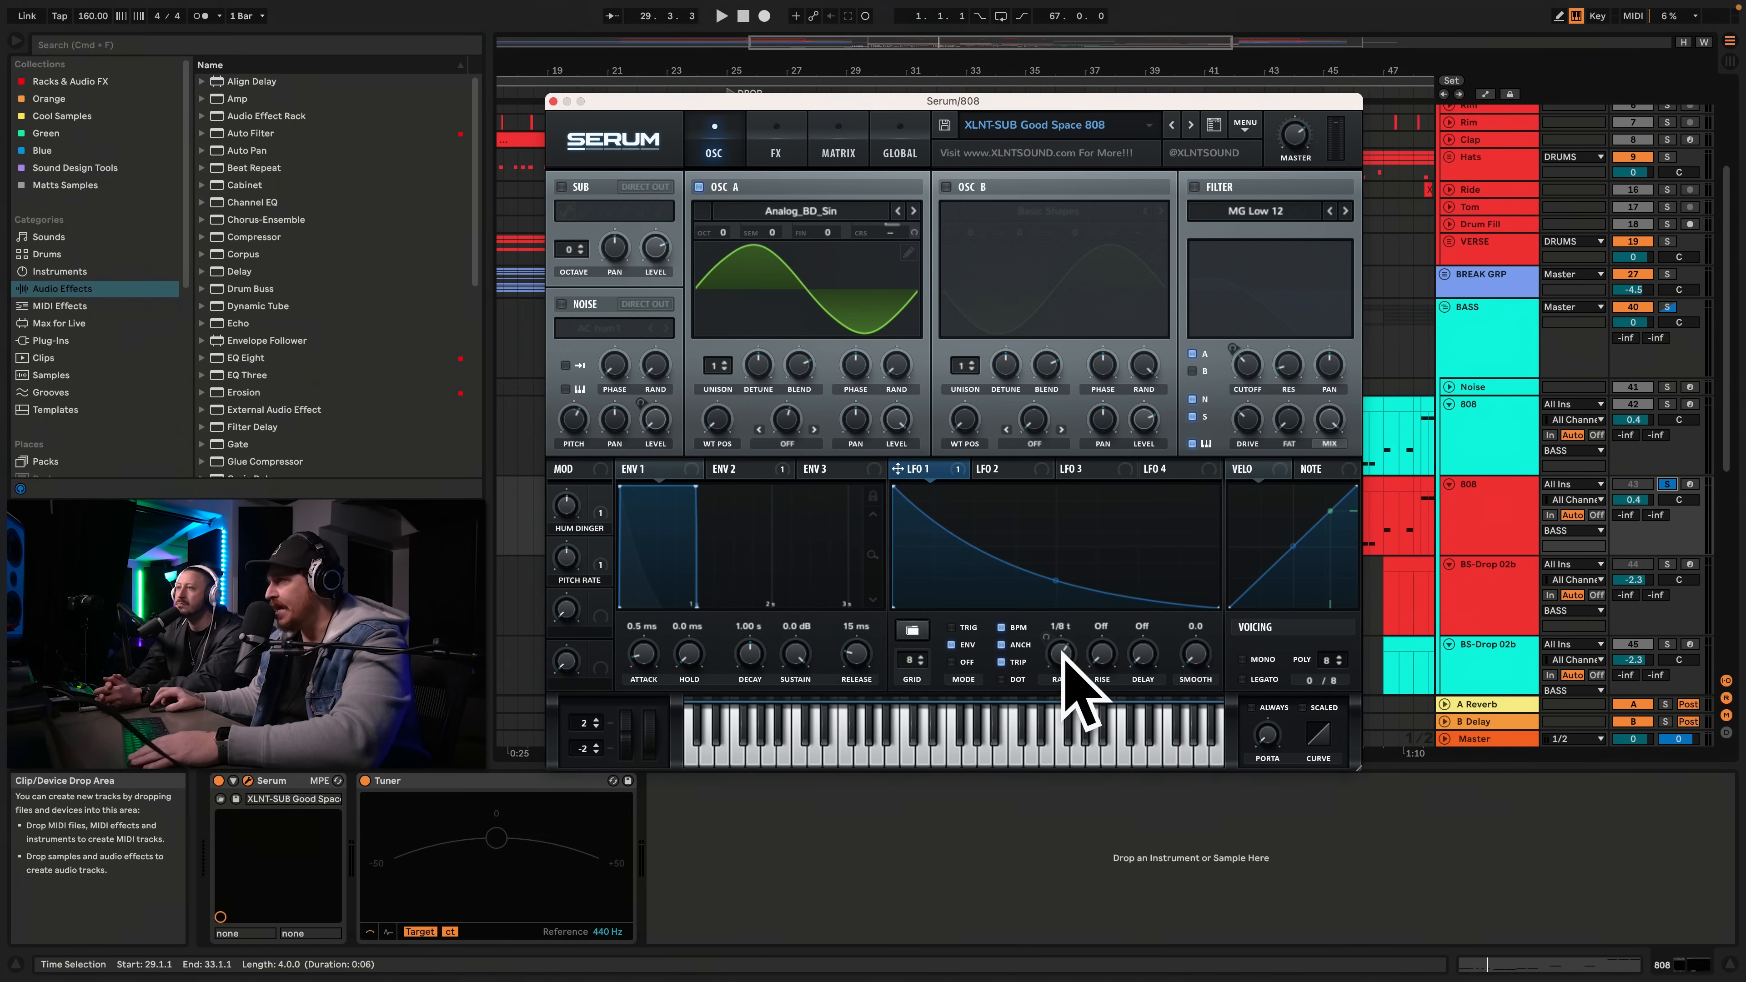
Activate LFO 1's bypassed coarse pitch modulation on oscillator A and enable the MG Low 12 filter
right_click(937, 474)
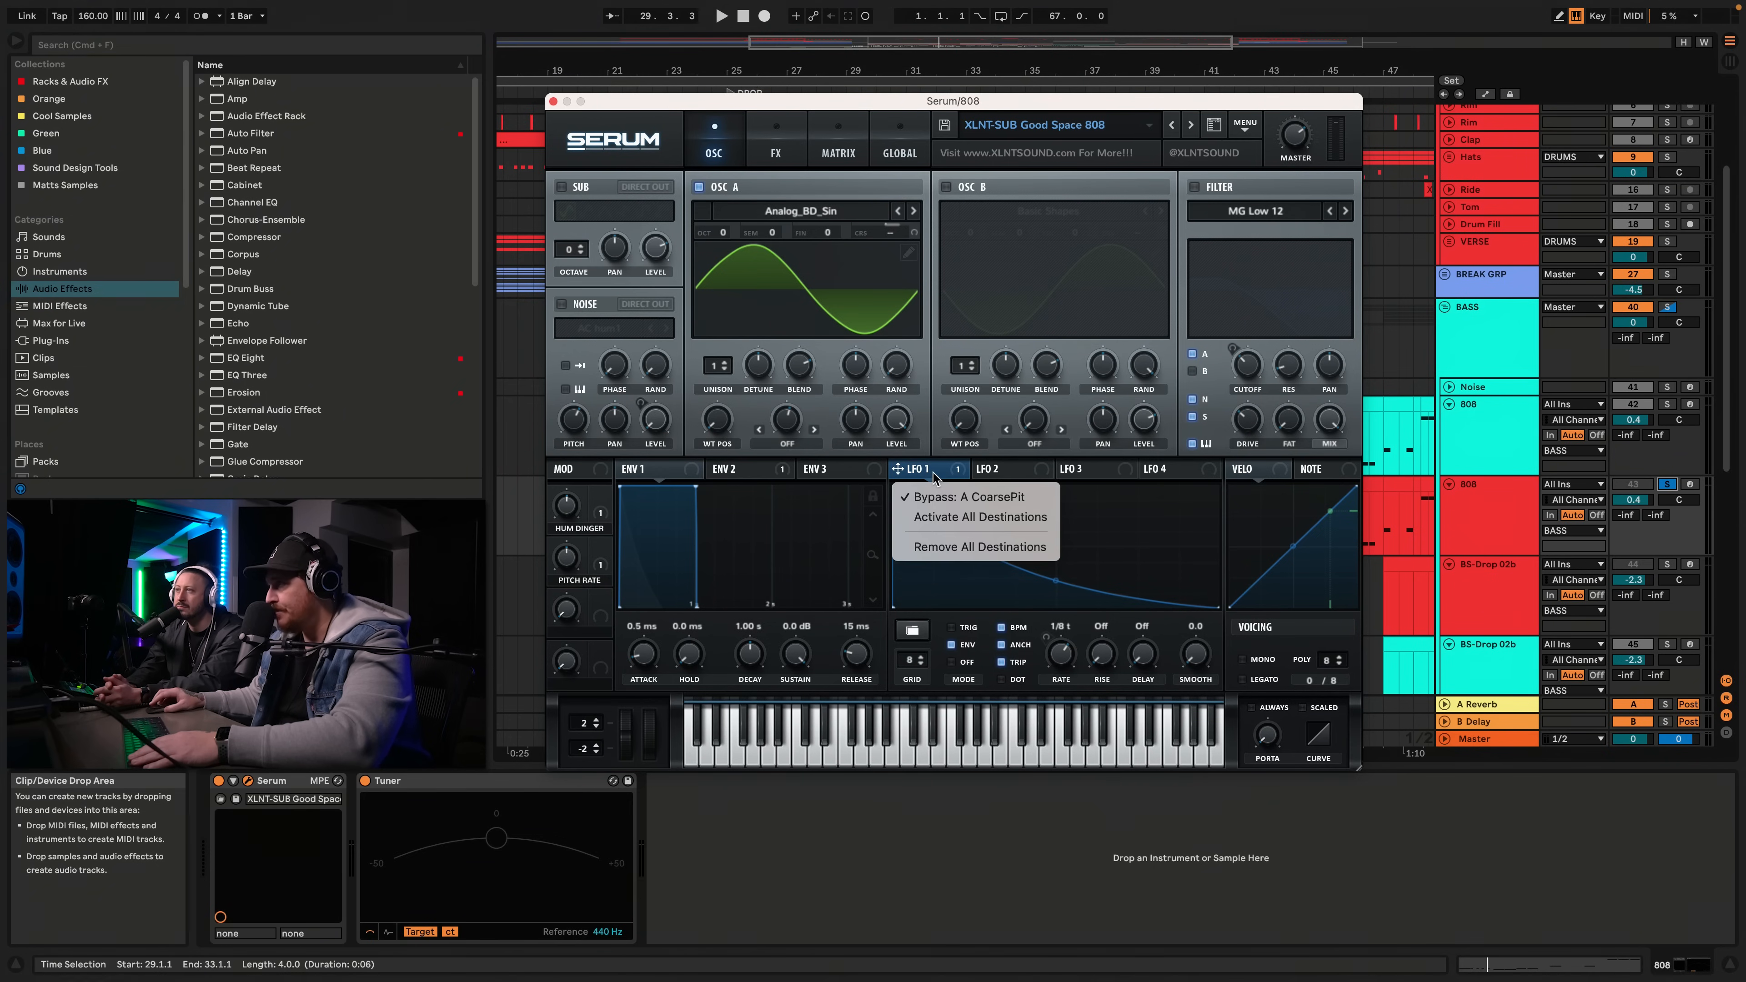
click(935, 497)
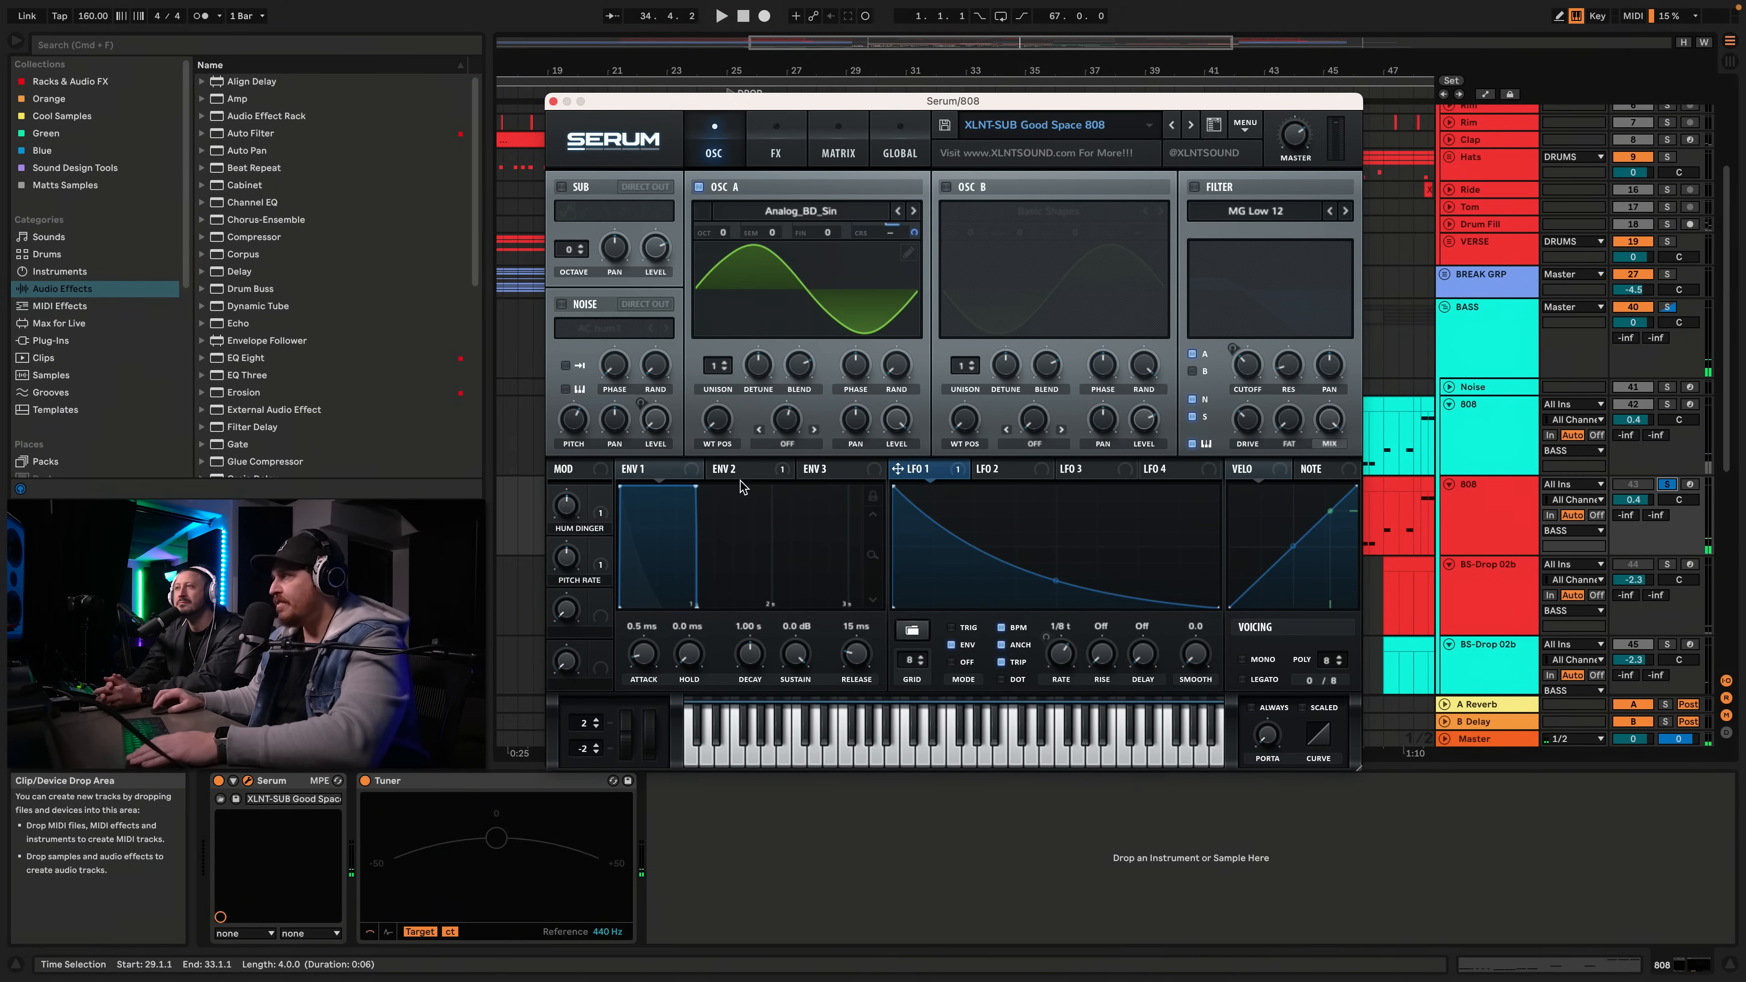
click(1194, 187)
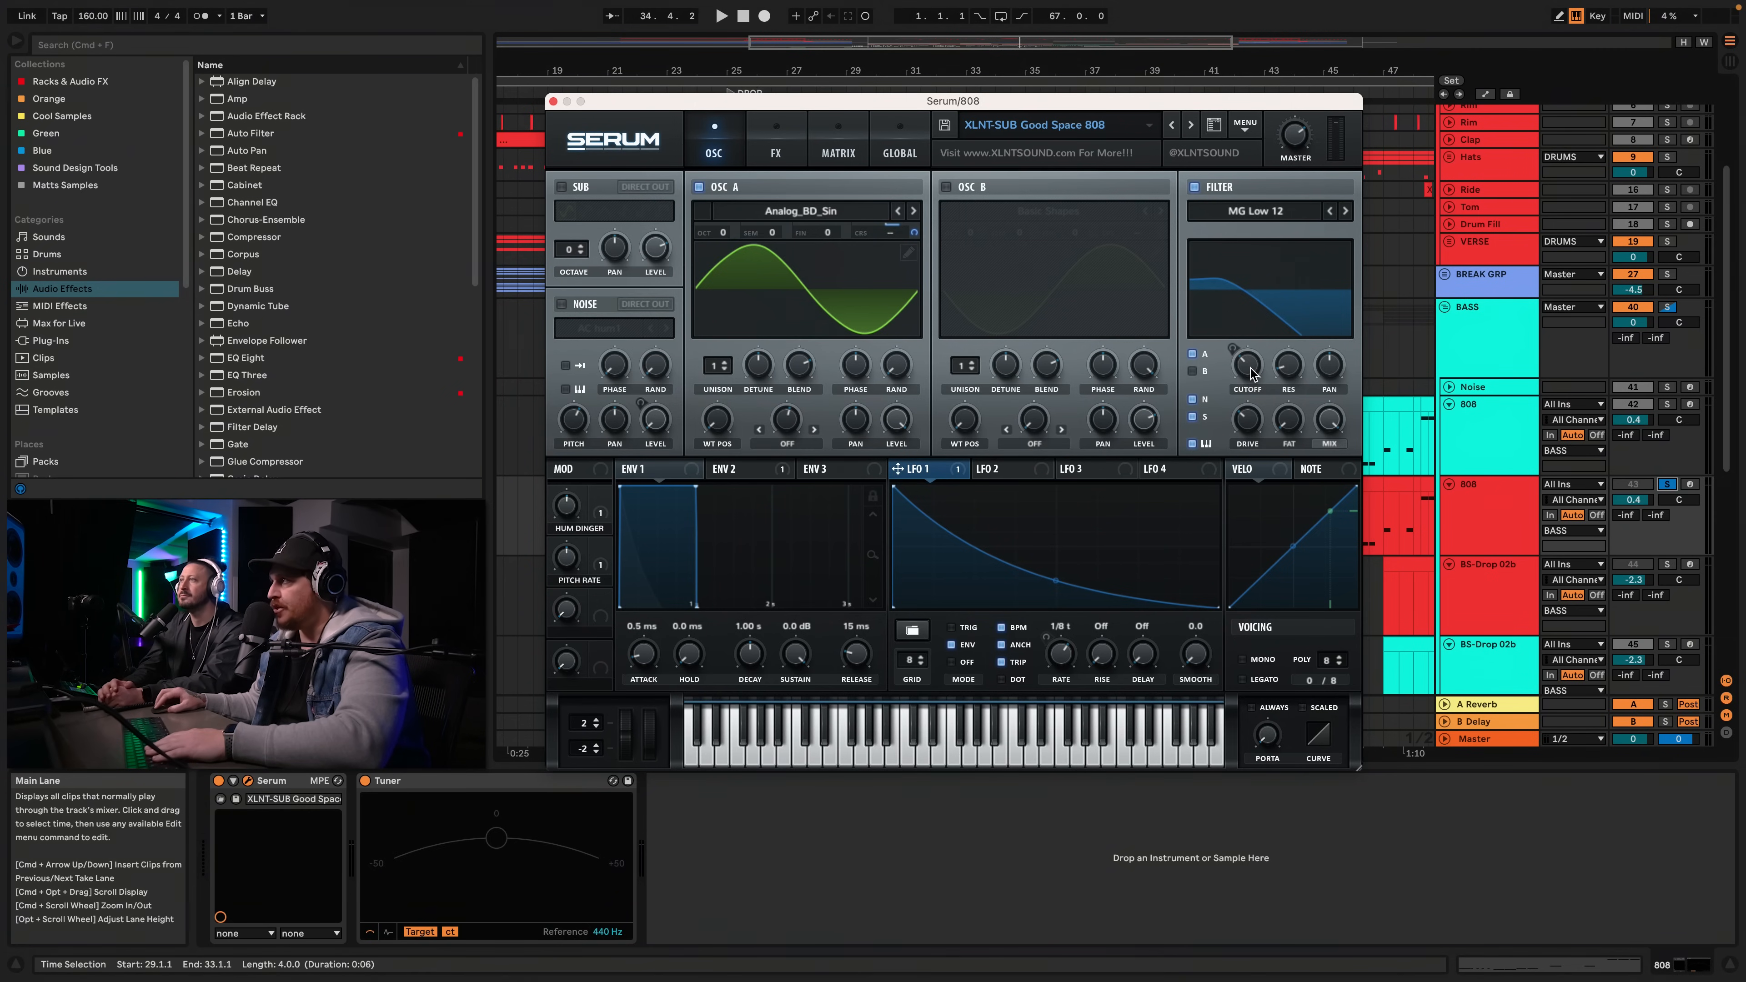
mouse_move(1251, 373)
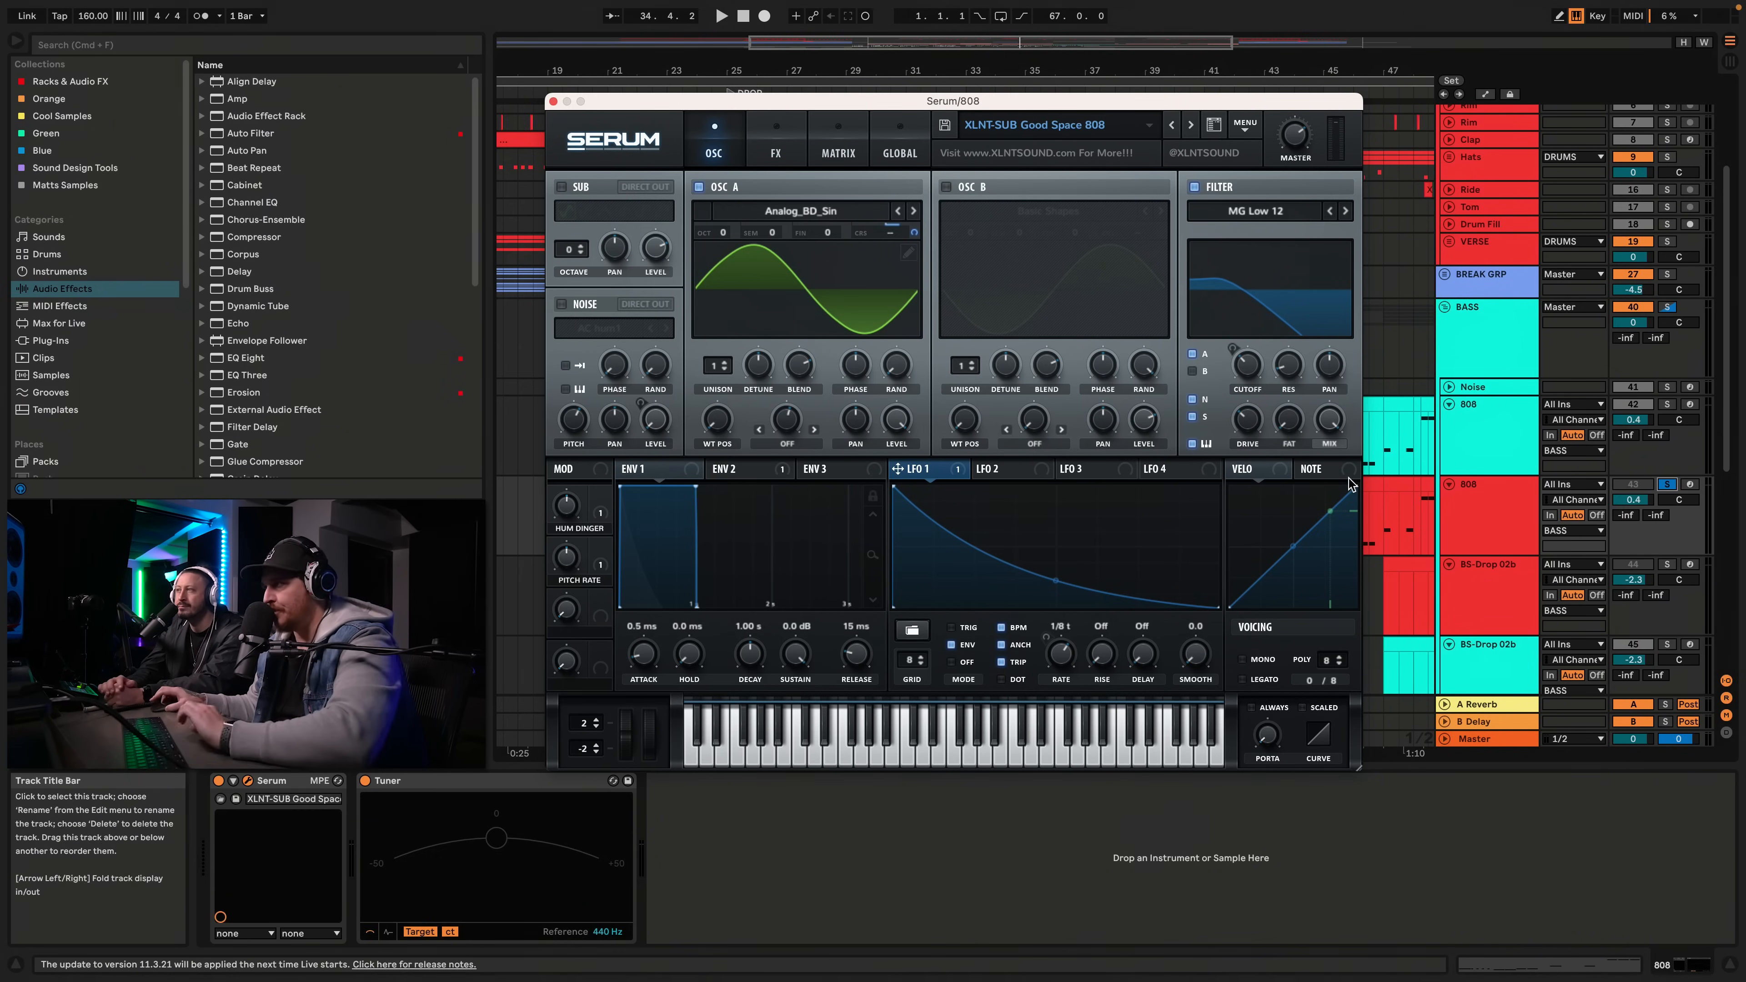
Activate ENV 2's bypassed modulation of the filter cutoff and play the 808 with it
click(722, 471)
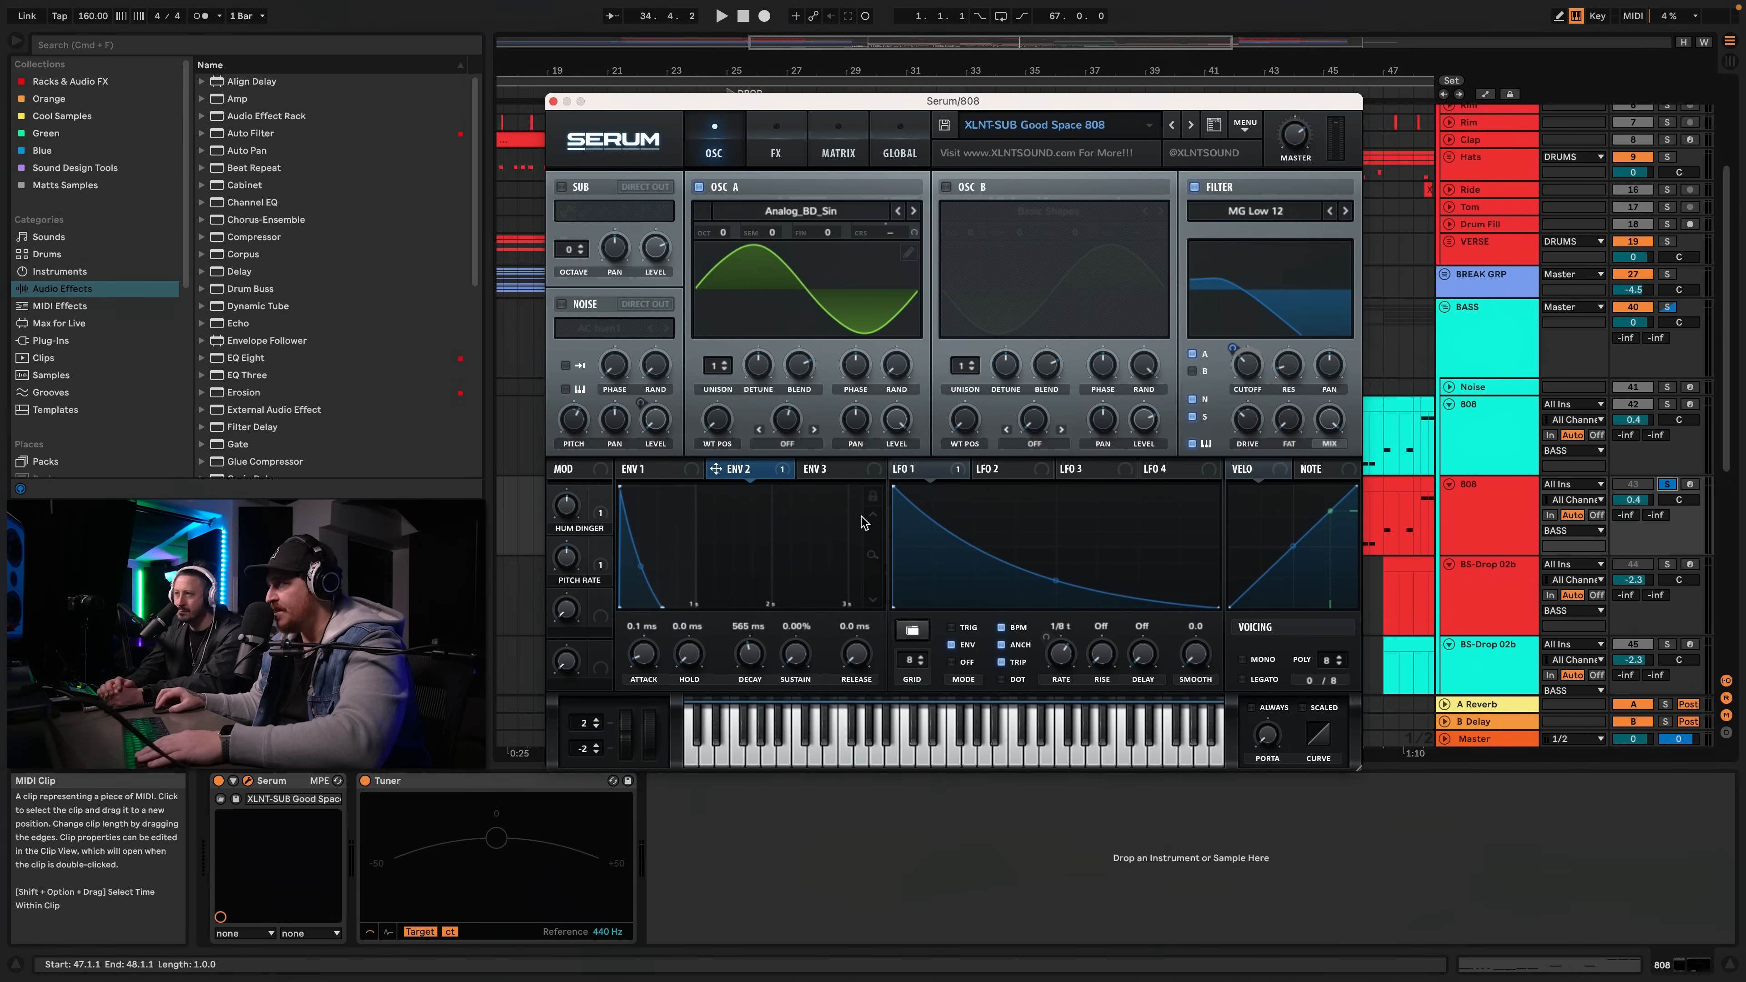
right_click(1234, 349)
click(1269, 391)
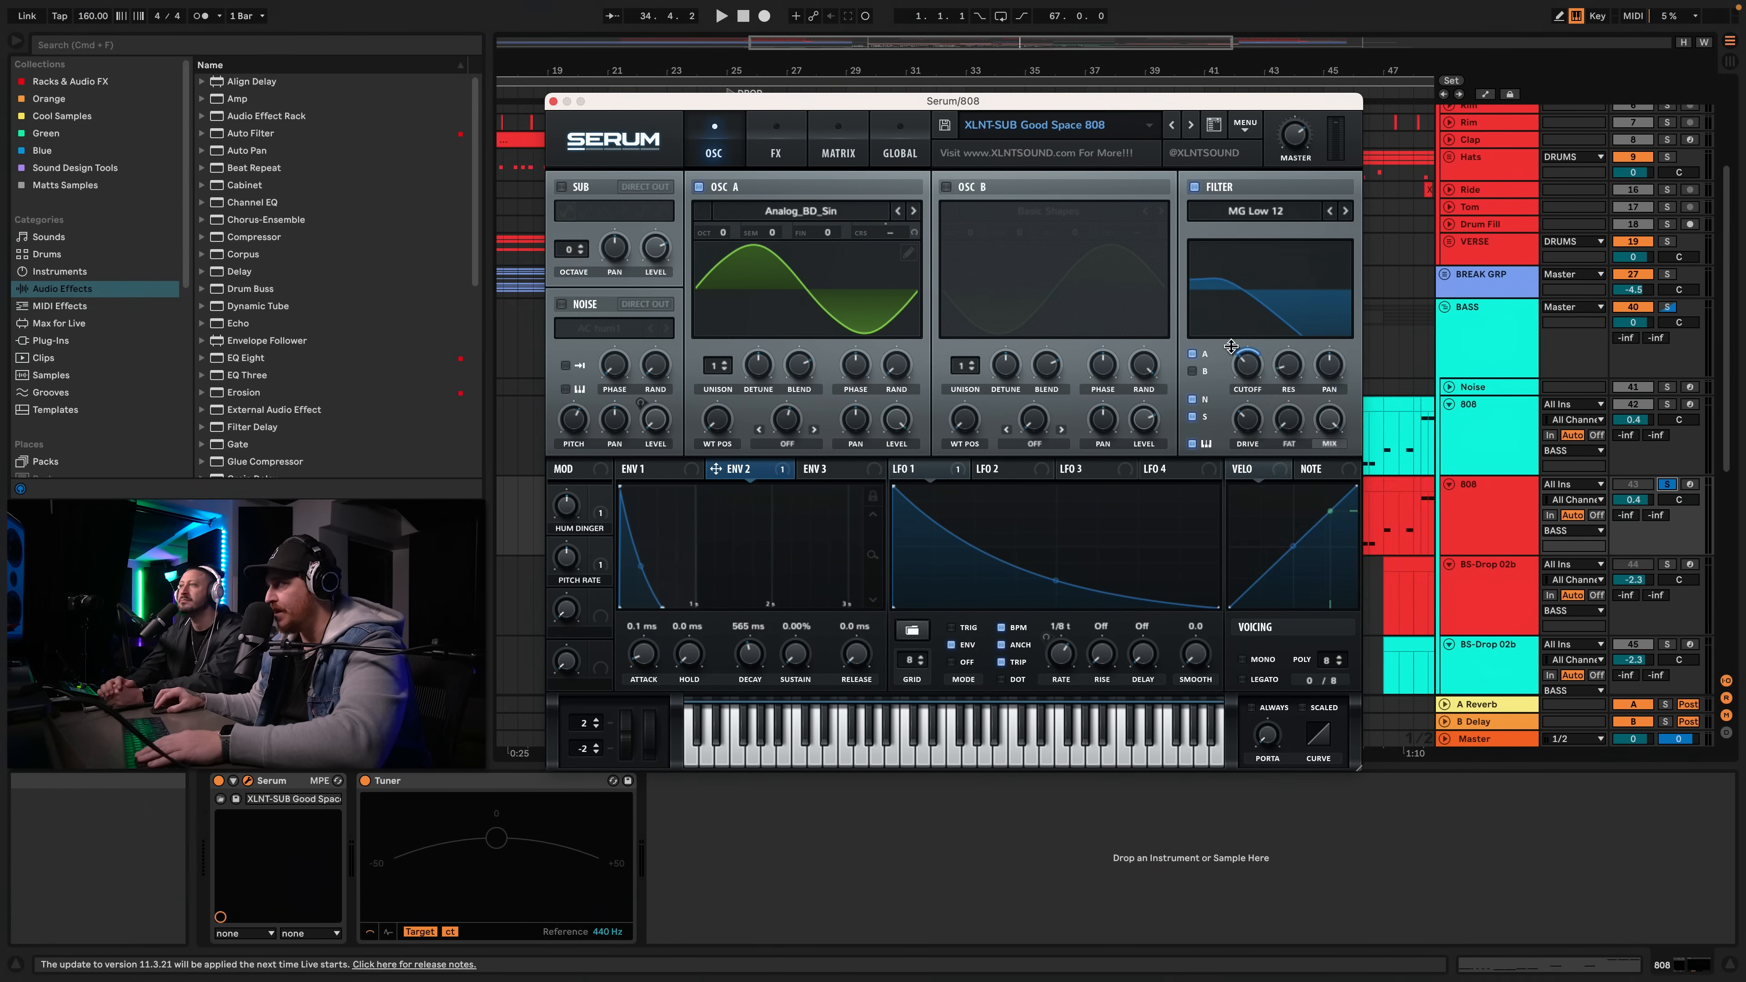
key(space)
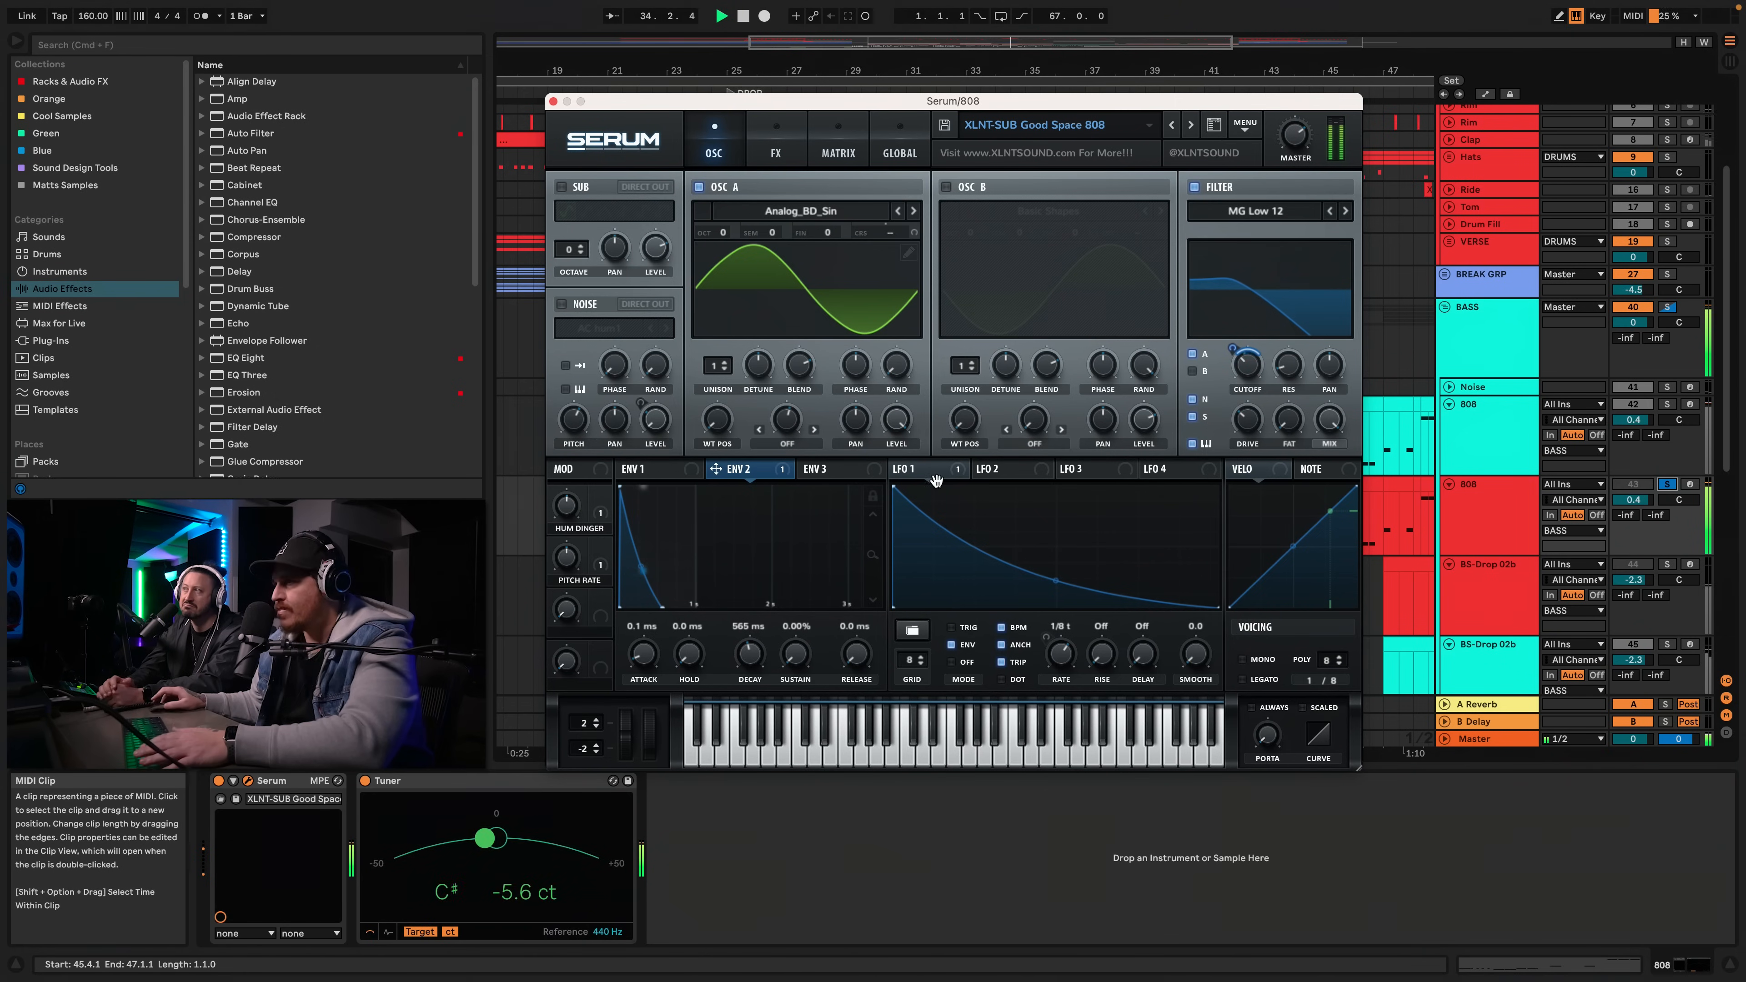
key(space)
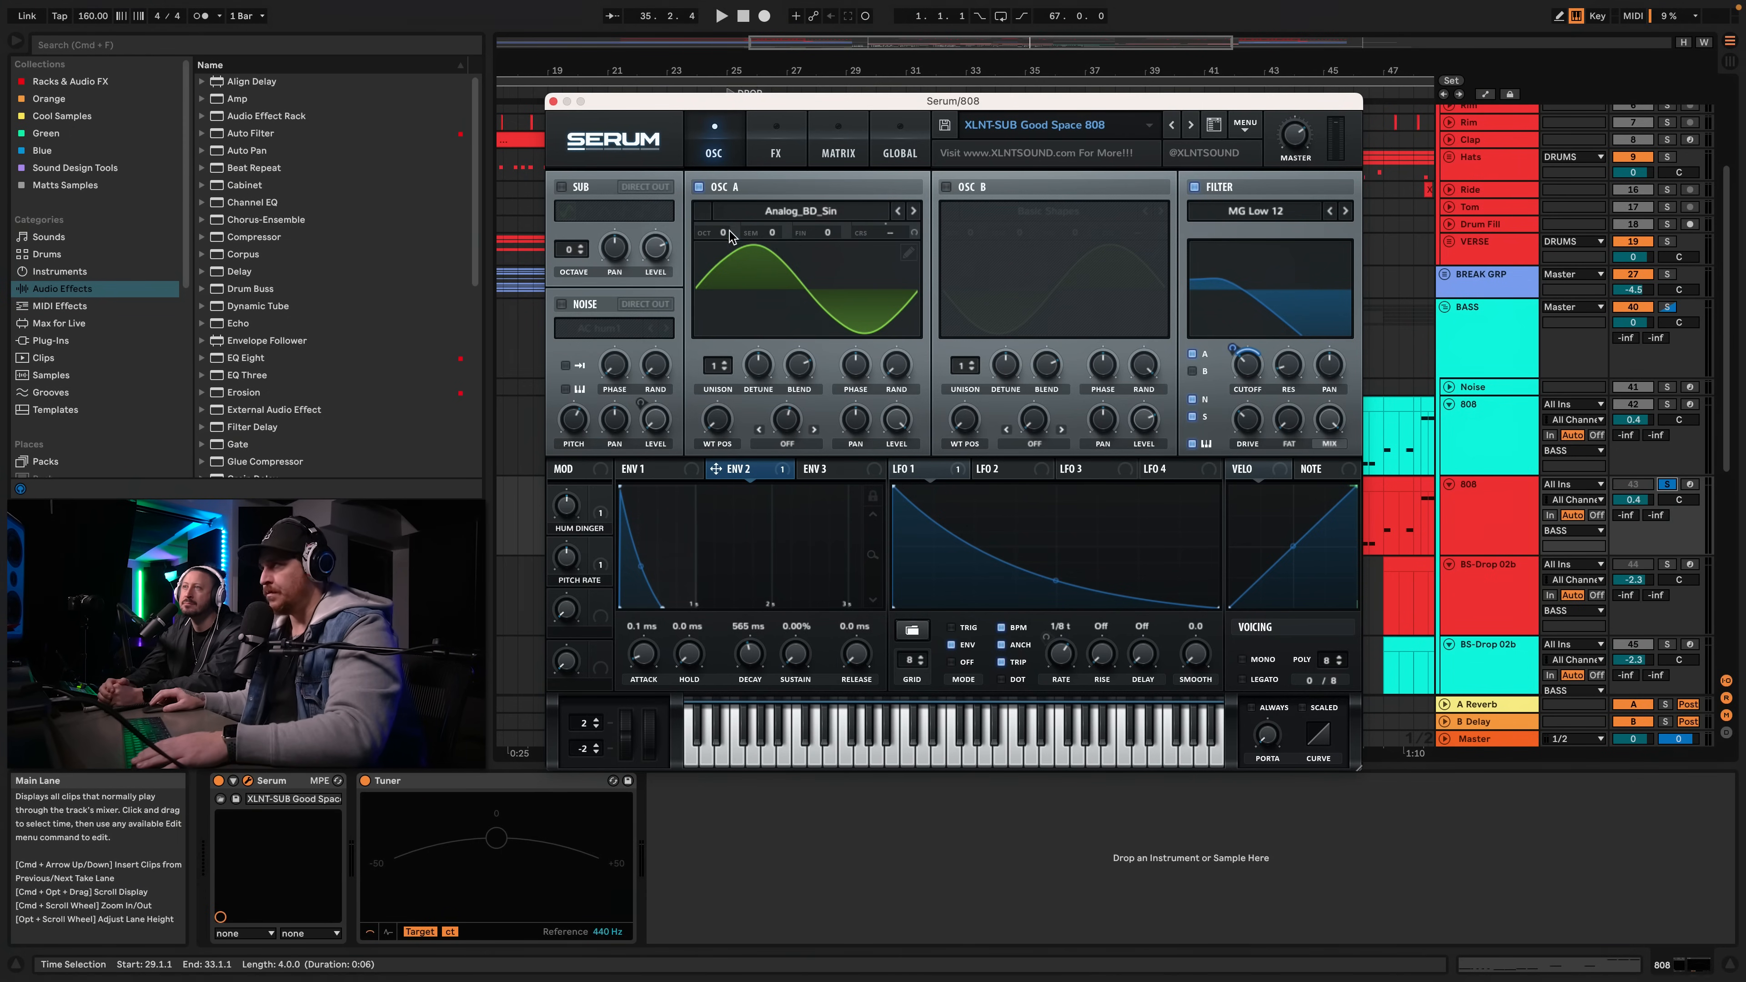
Enable the noise oscillator in the 808's Serum patch and check the AC hum1 sample's category in the noise list
click(560, 304)
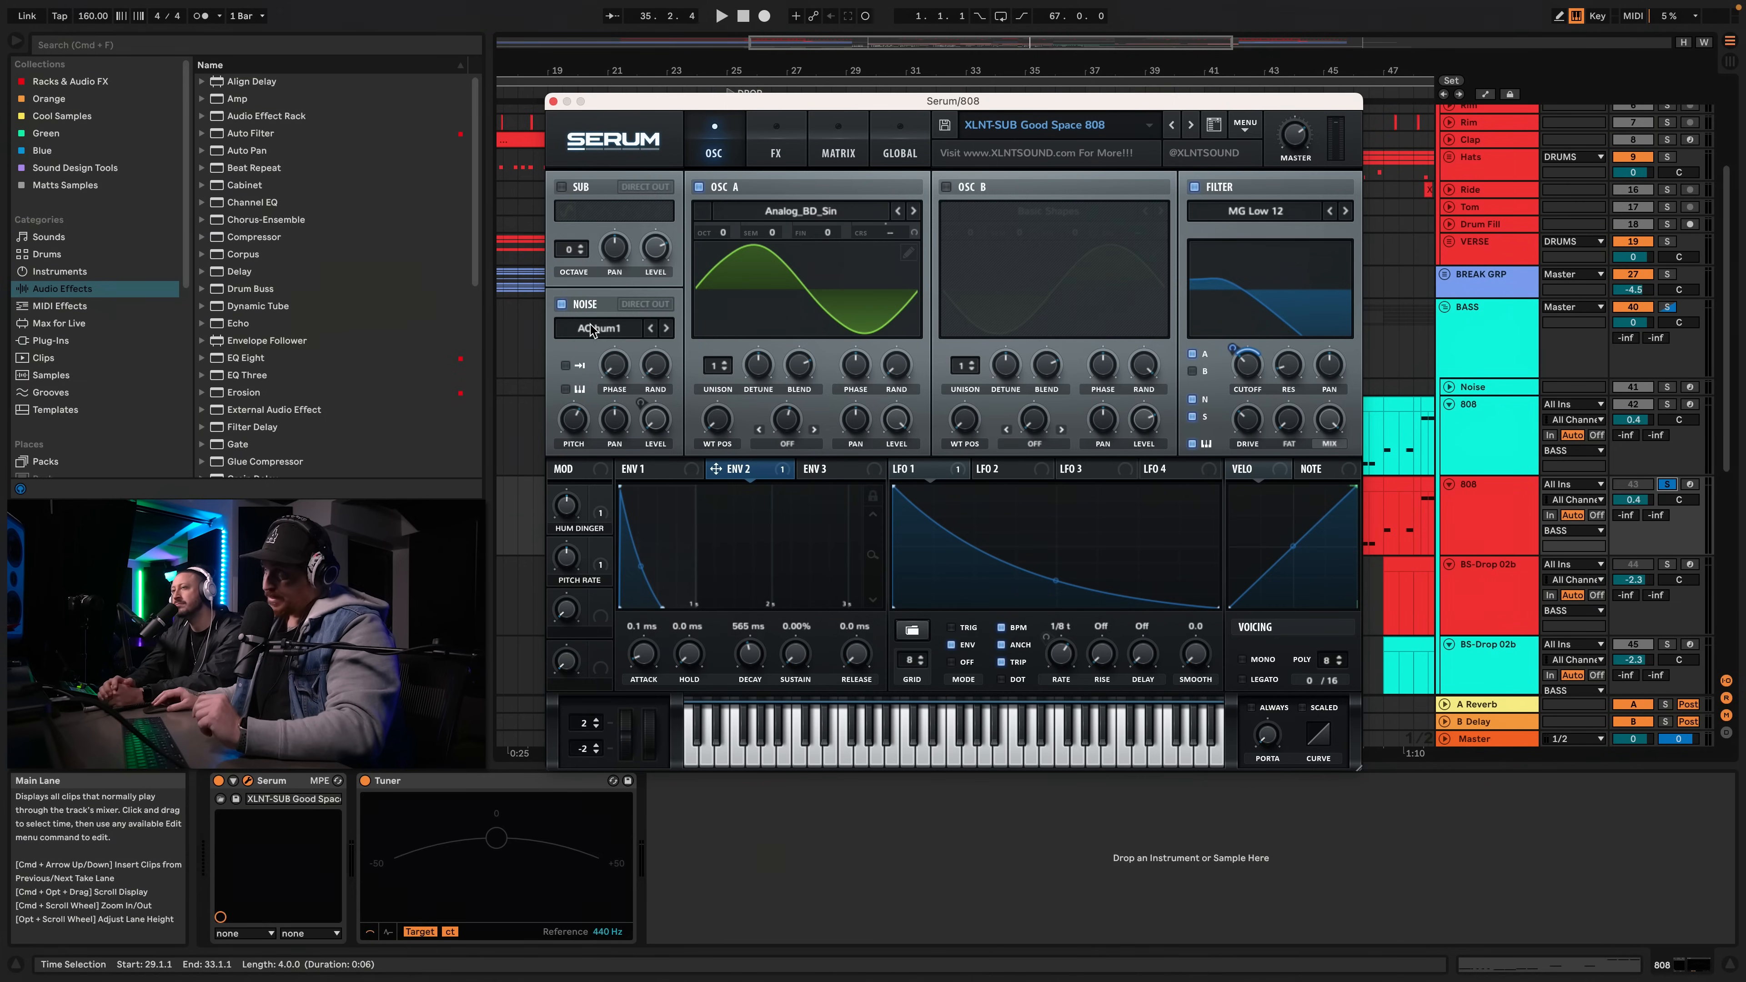
click(593, 329)
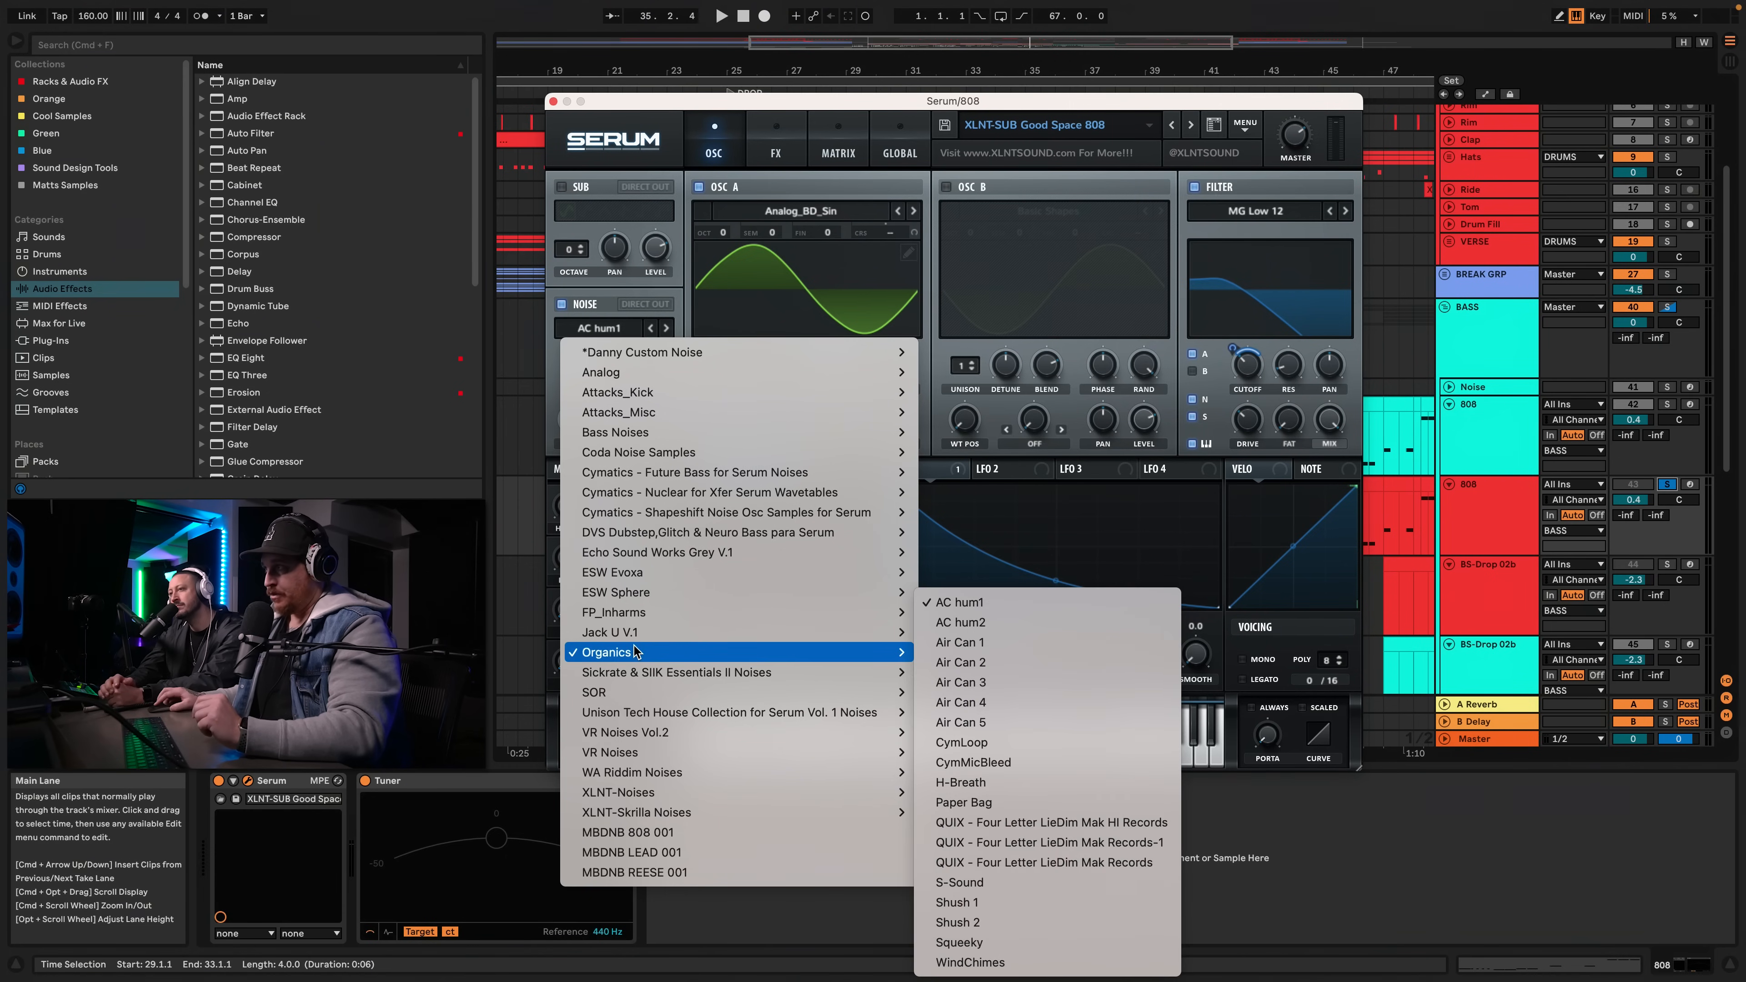
click(600, 273)
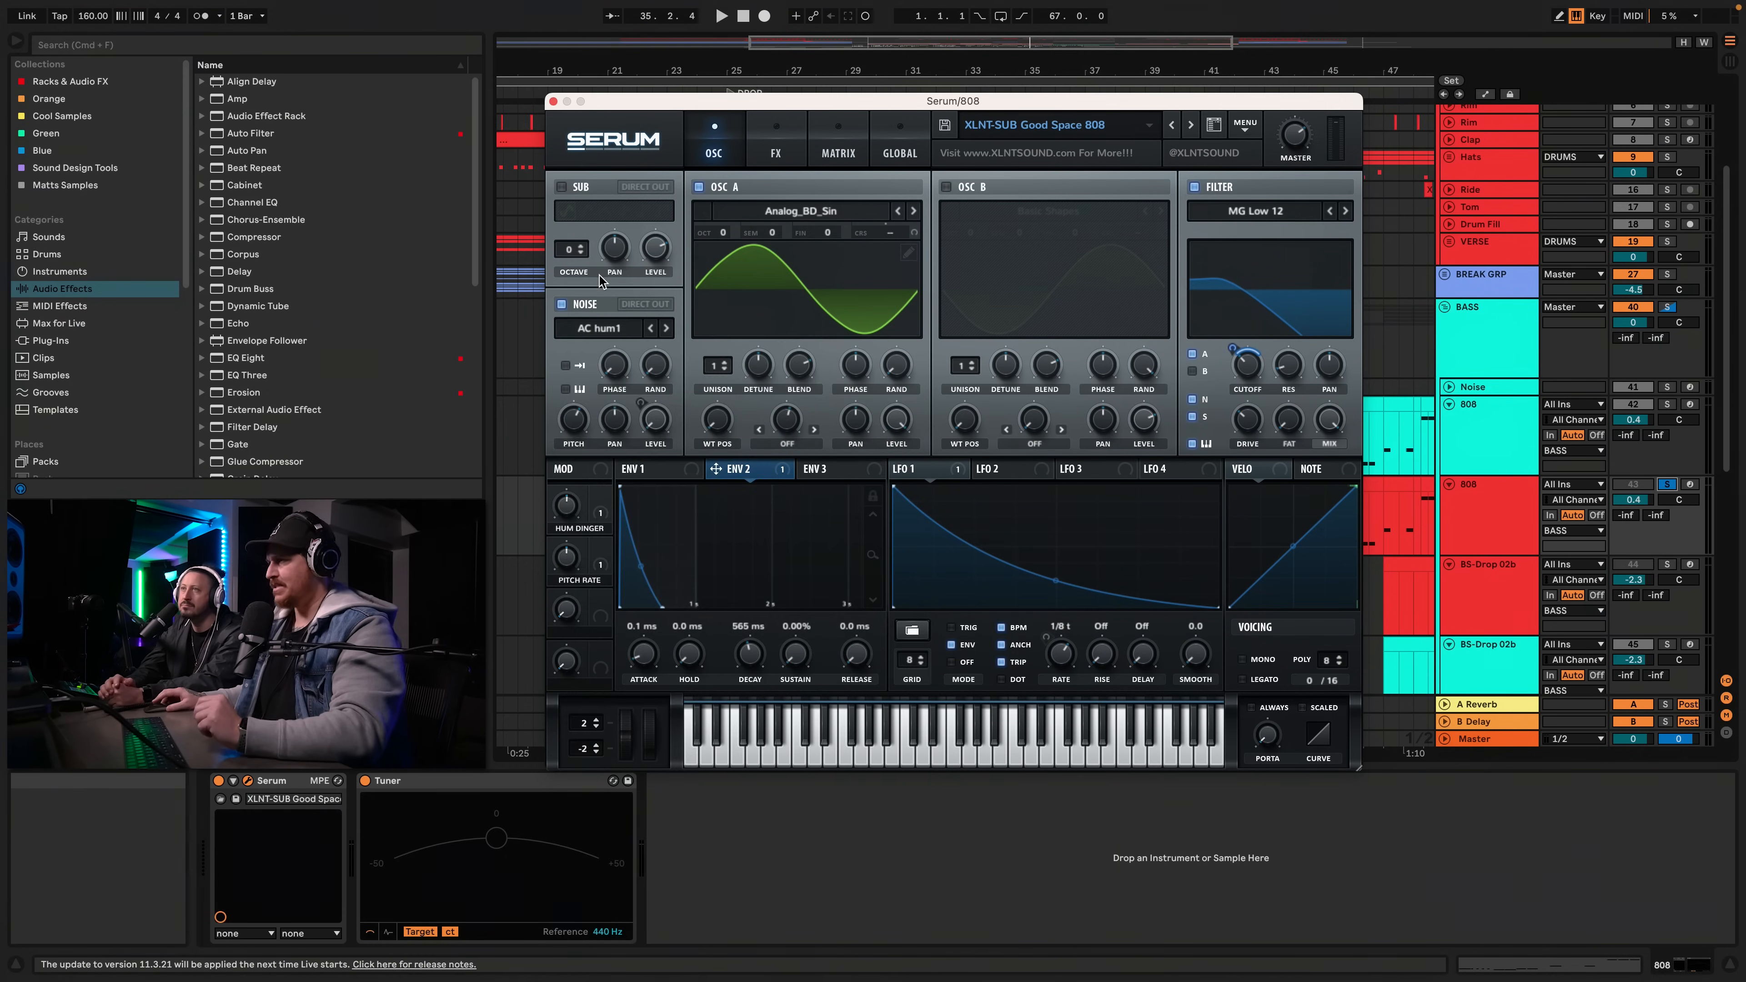
Check which modulators are assigned to the noise oscillator's level and play the 808 with the noise layer
click(828, 469)
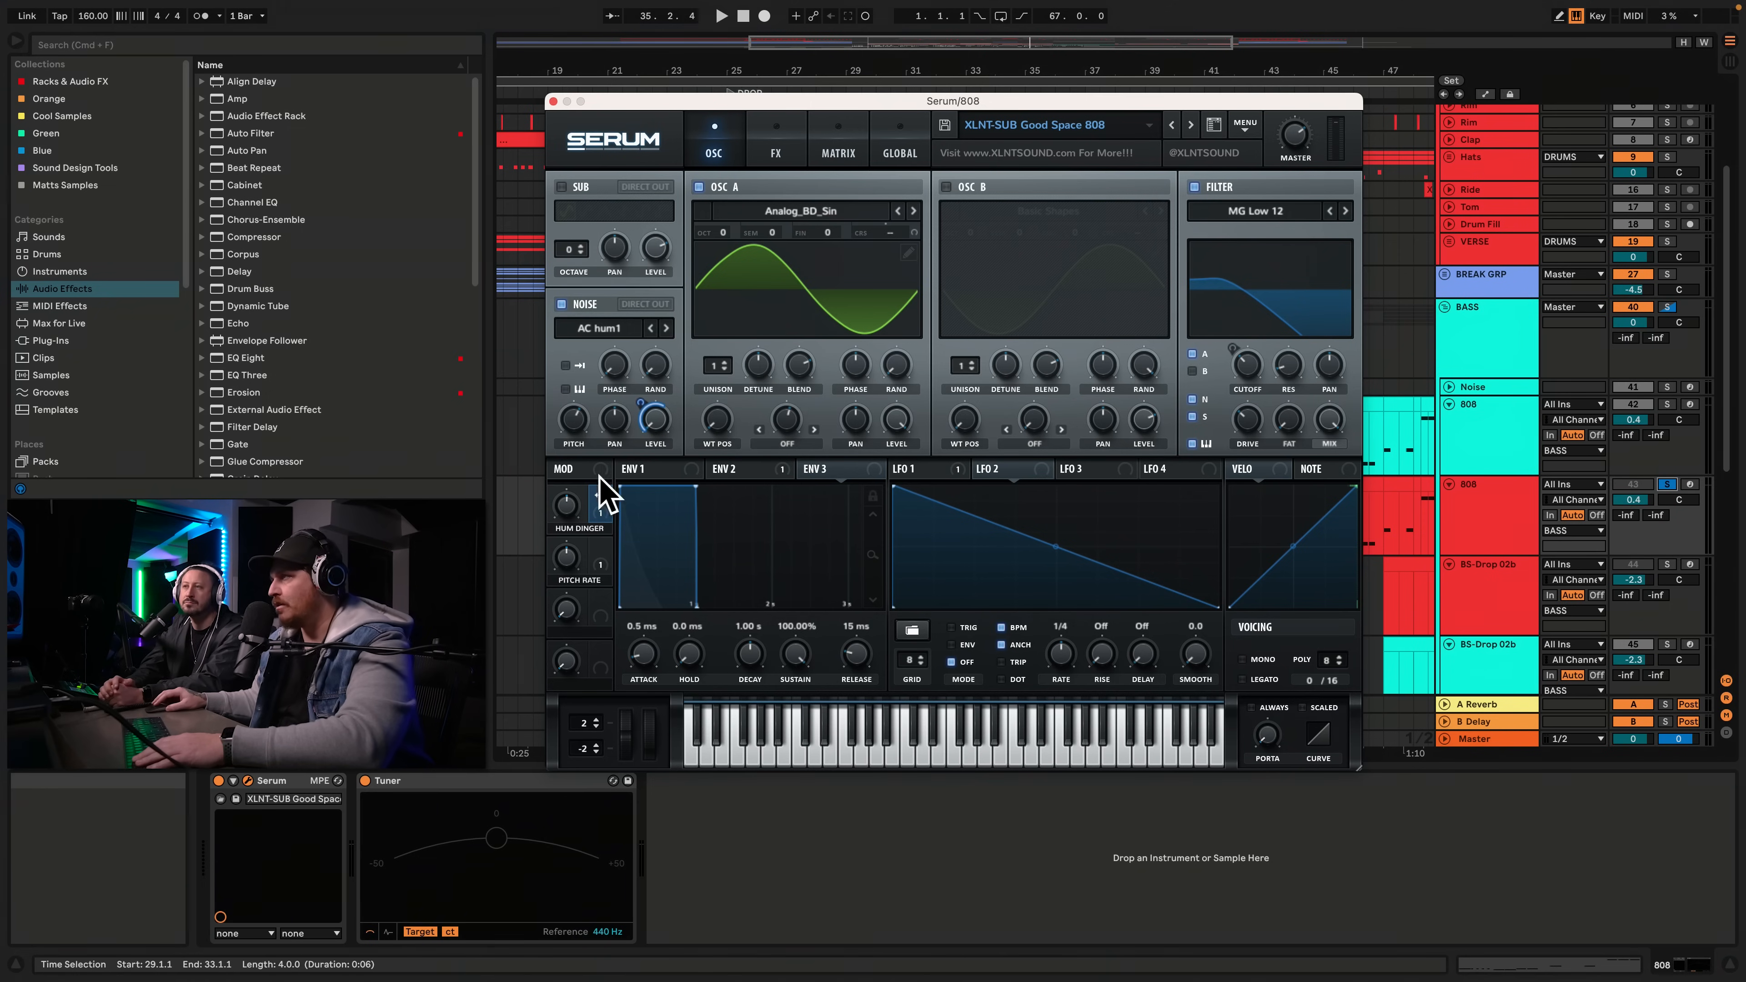
right_click(641, 402)
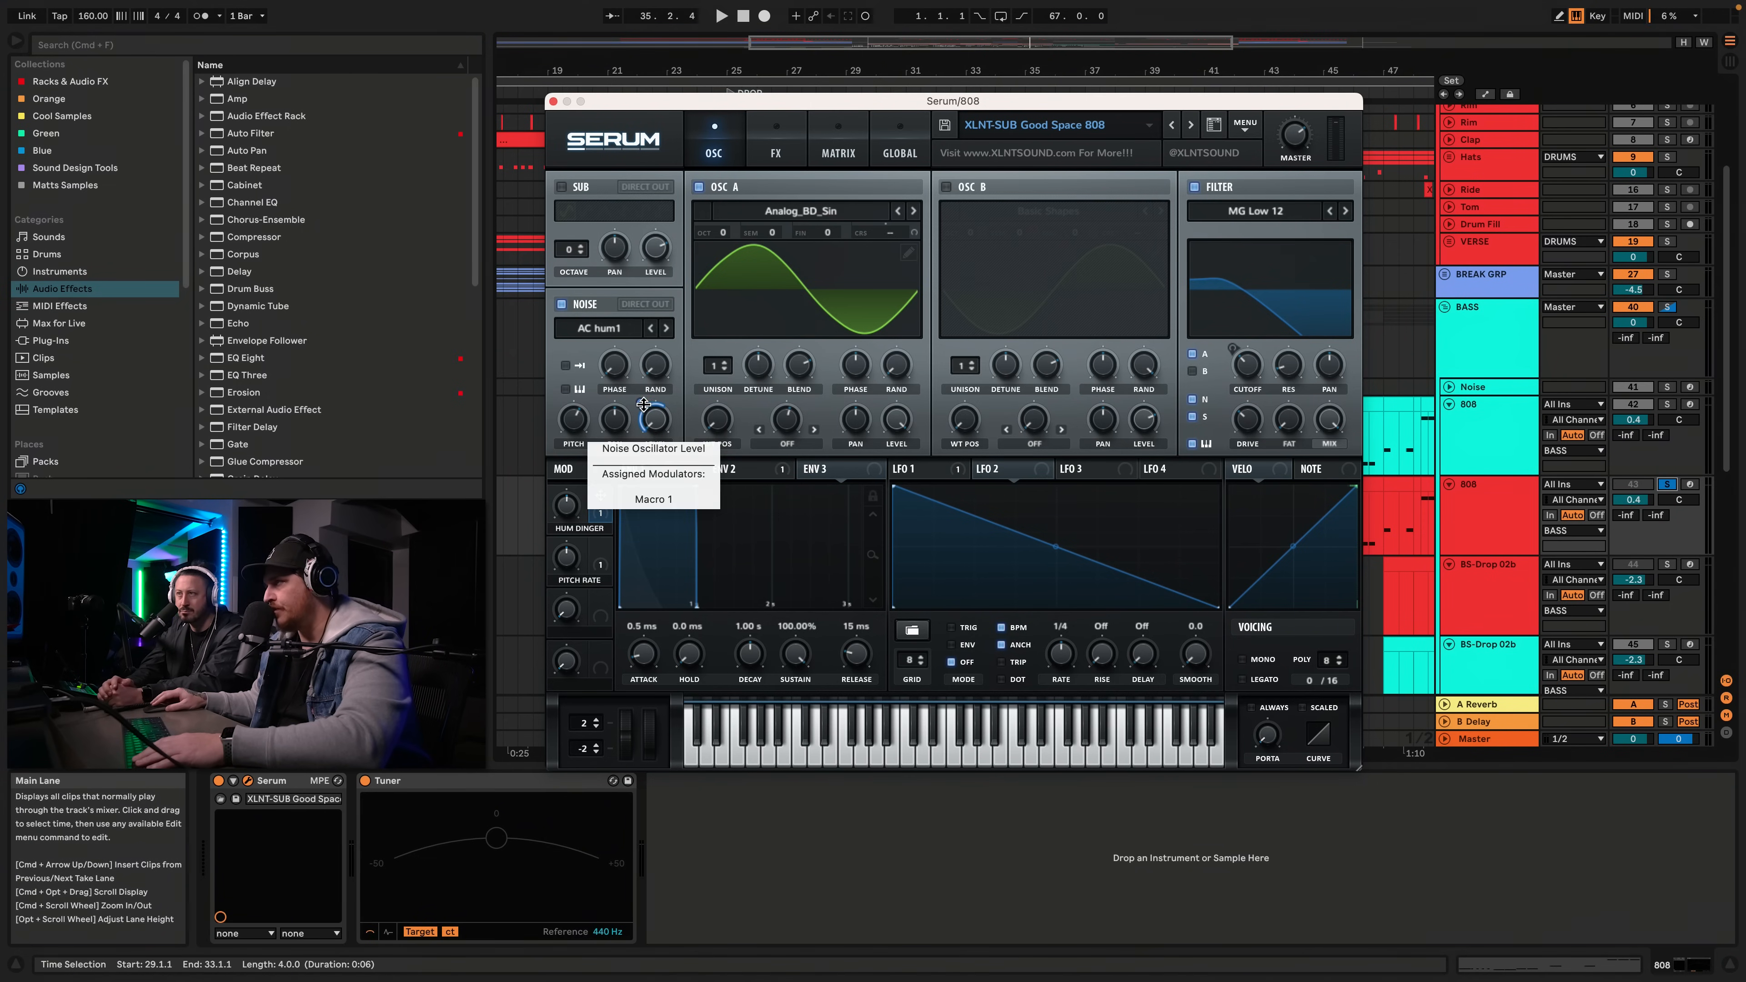
click(640, 402)
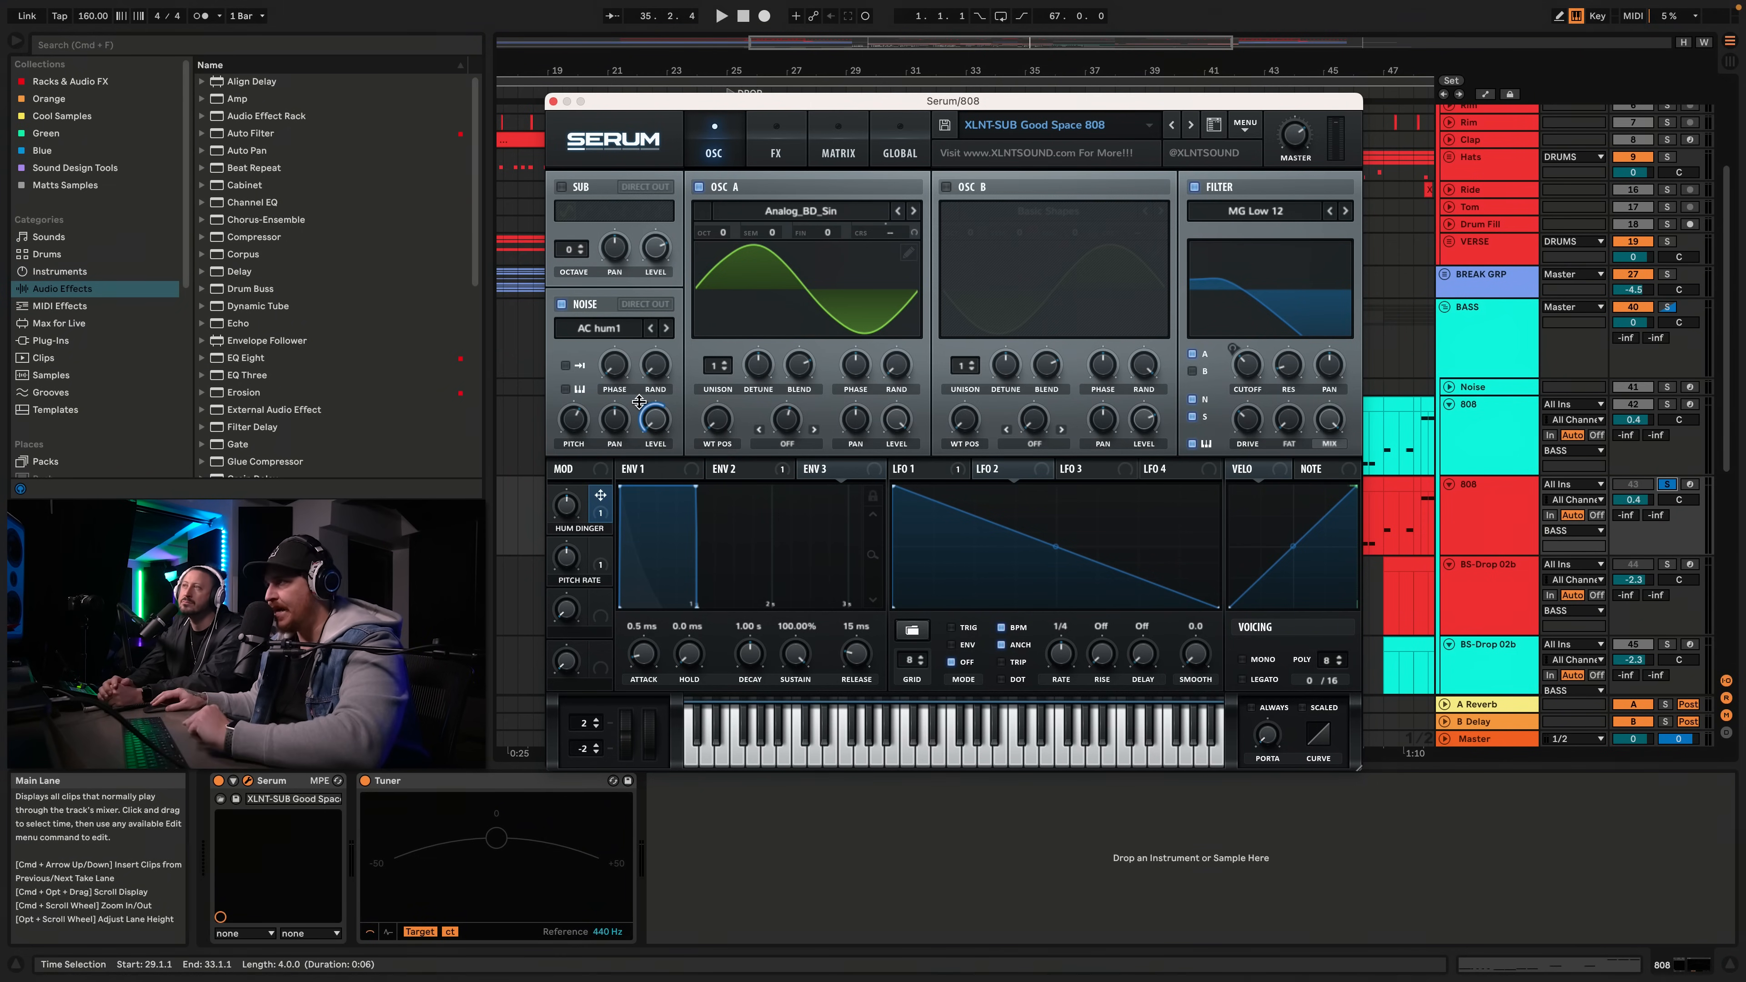
mouse_move(639, 402)
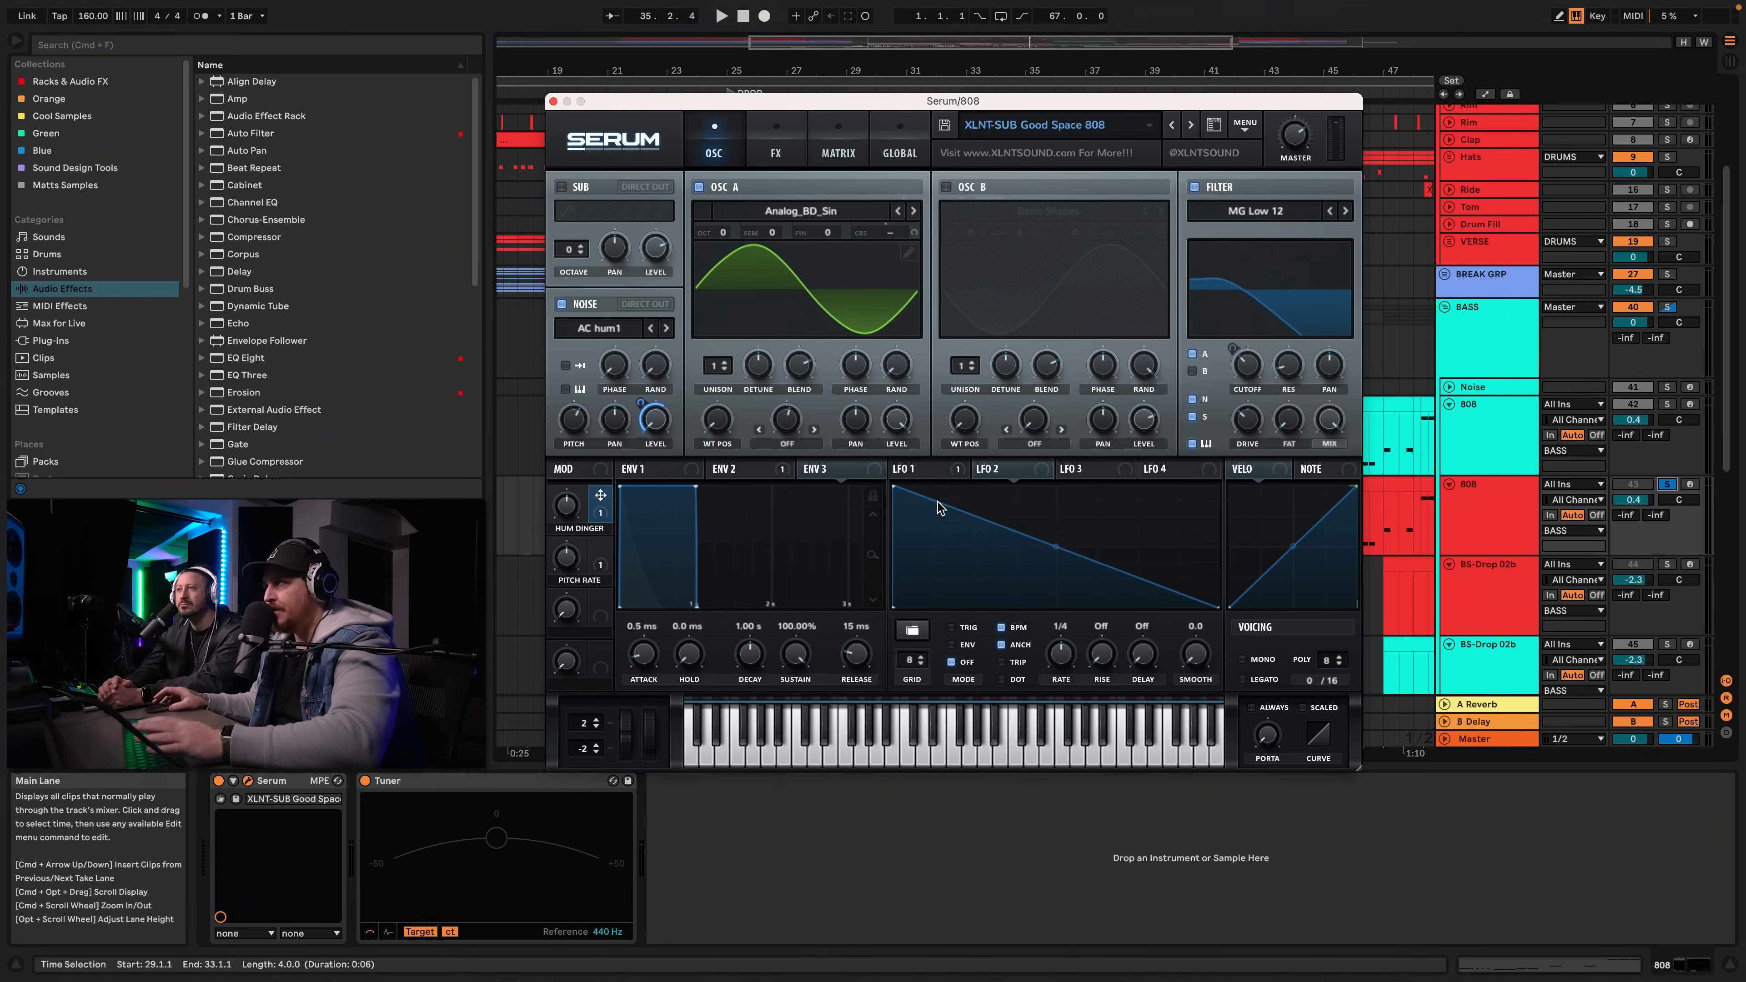
key(space)
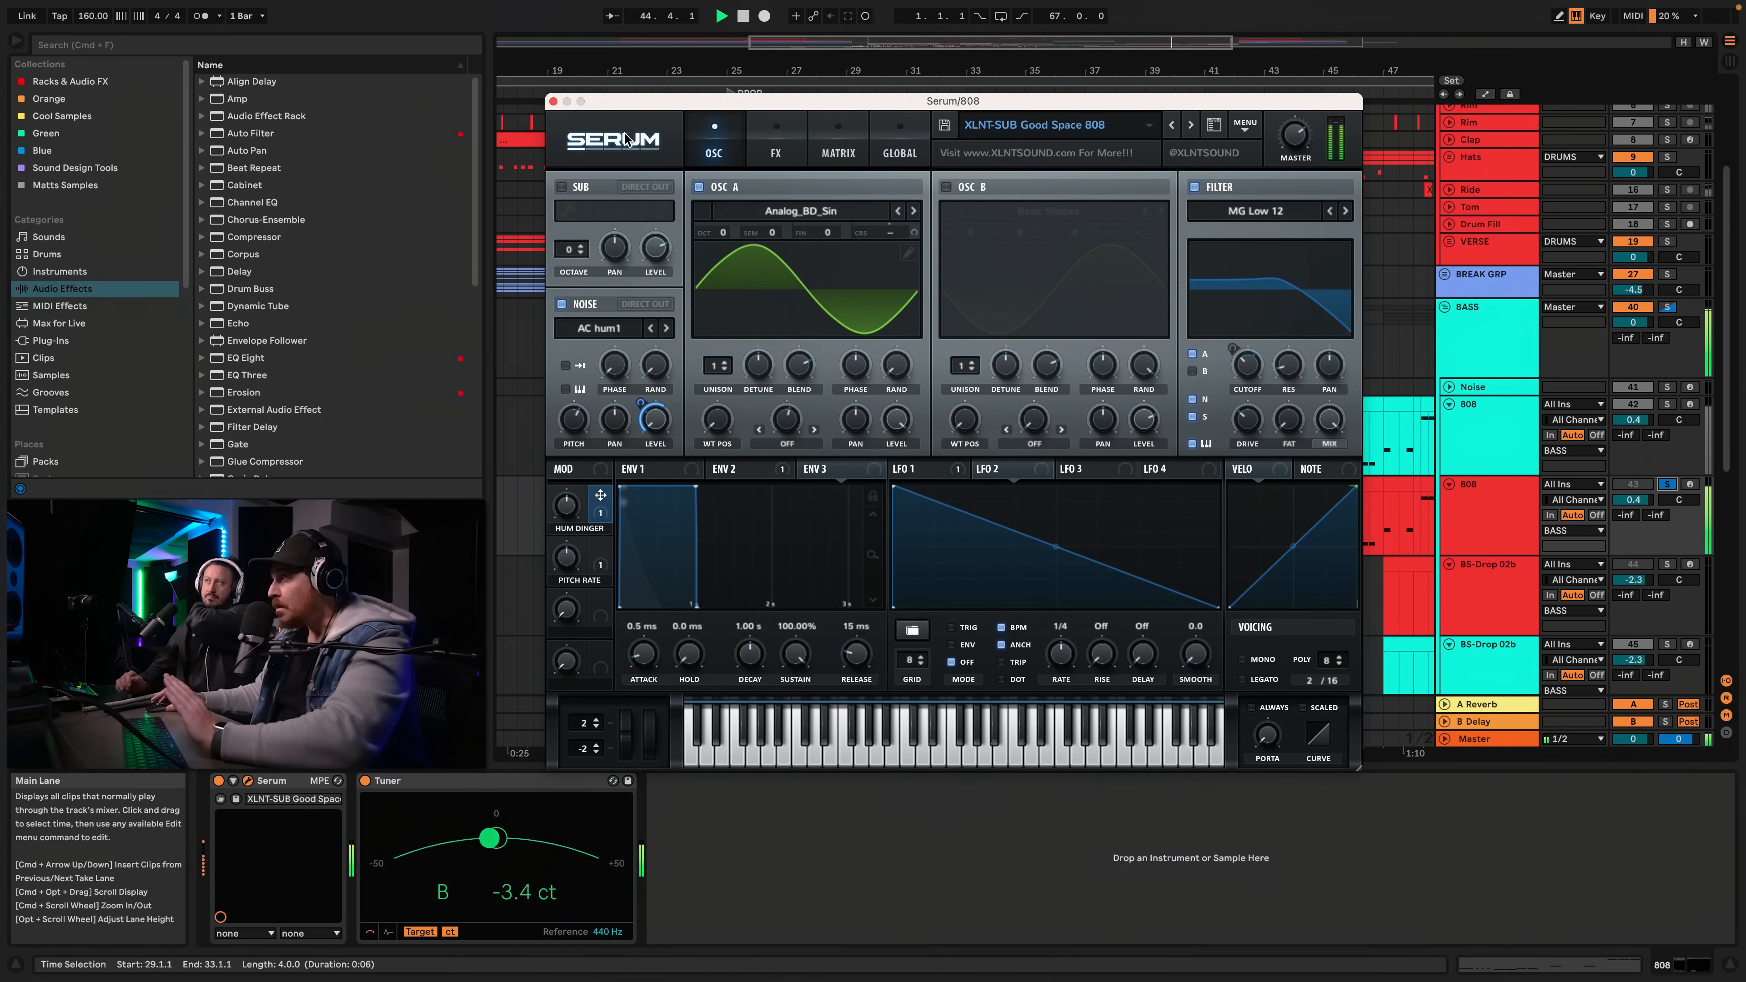
Check the effects page of the 808 patch and close its Serum window
click(775, 148)
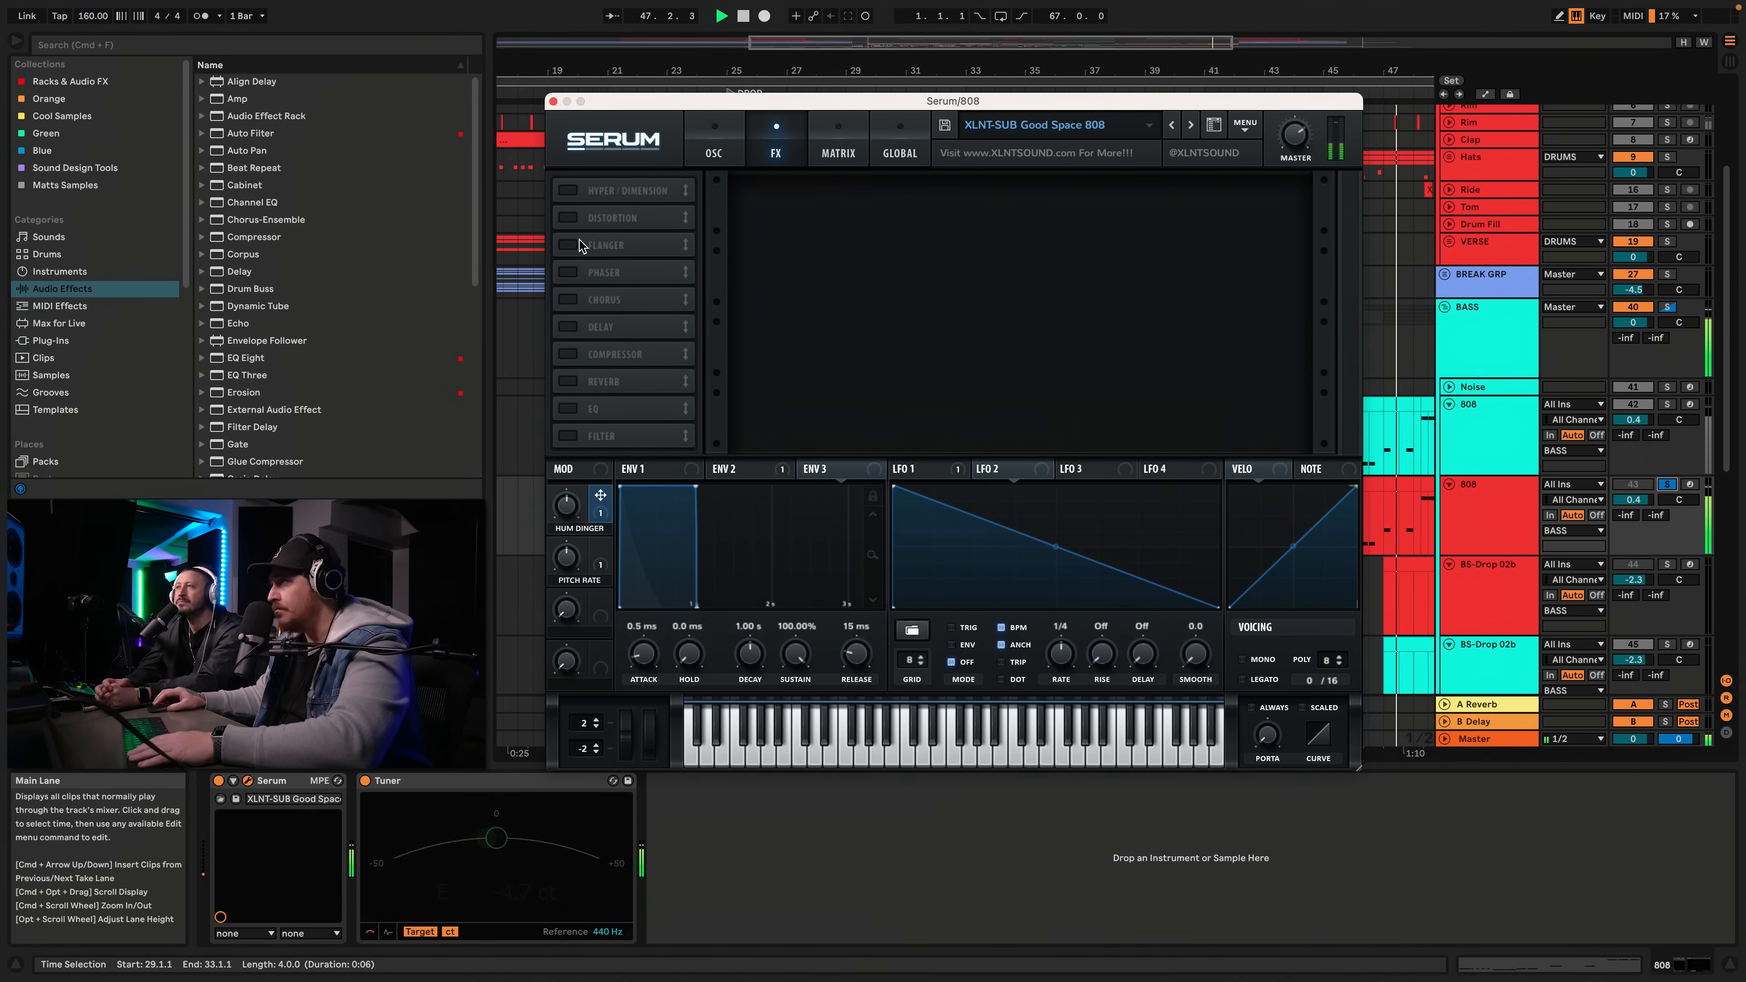
click(715, 146)
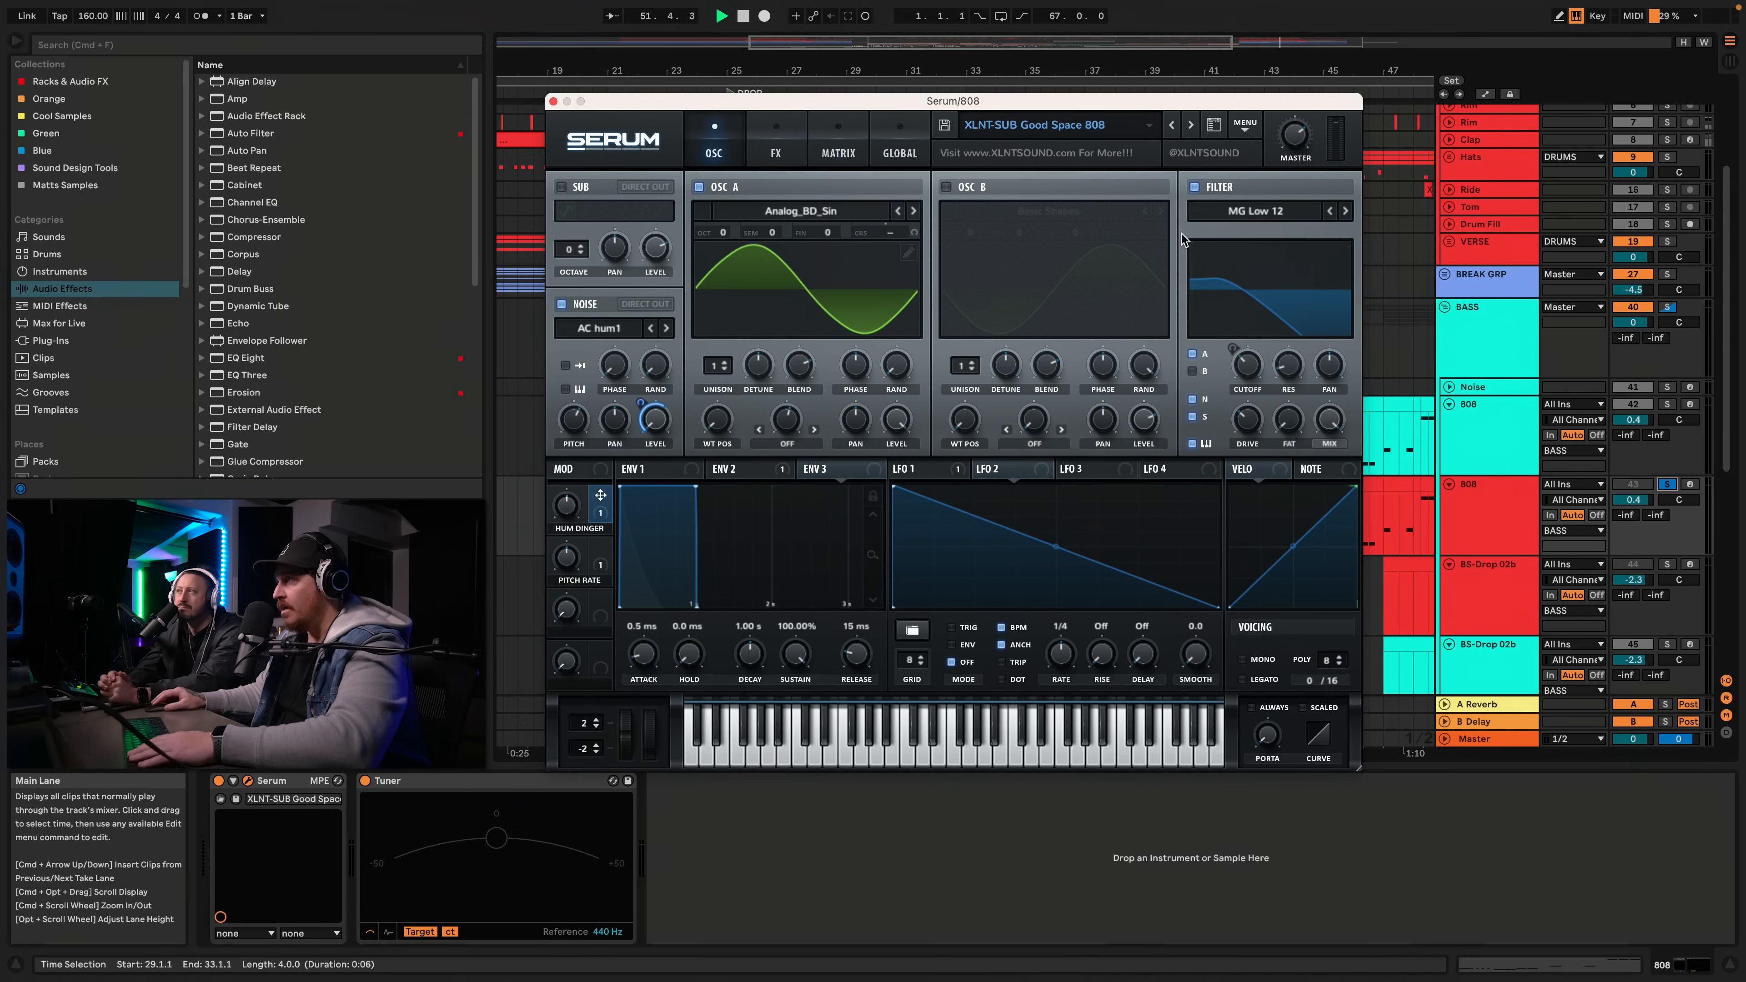
click(553, 102)
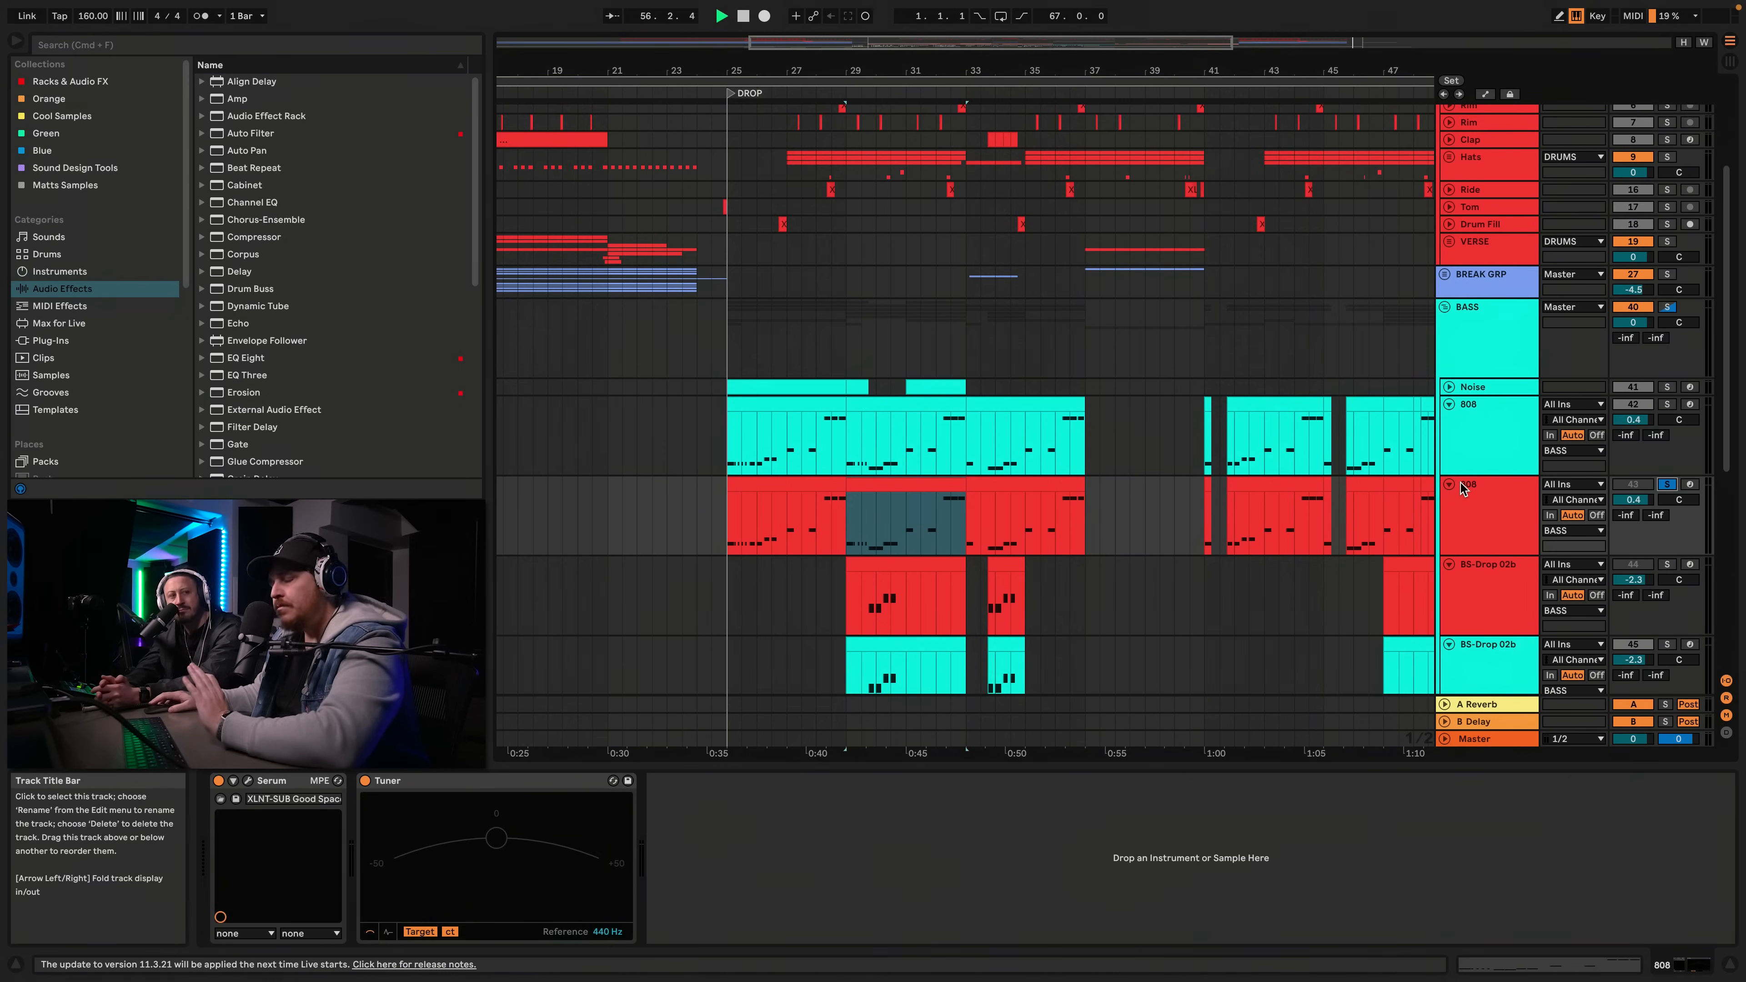
Unfold and solo the Noise track and play its section spanning bars 25 to 29
click(1448, 387)
click(1478, 387)
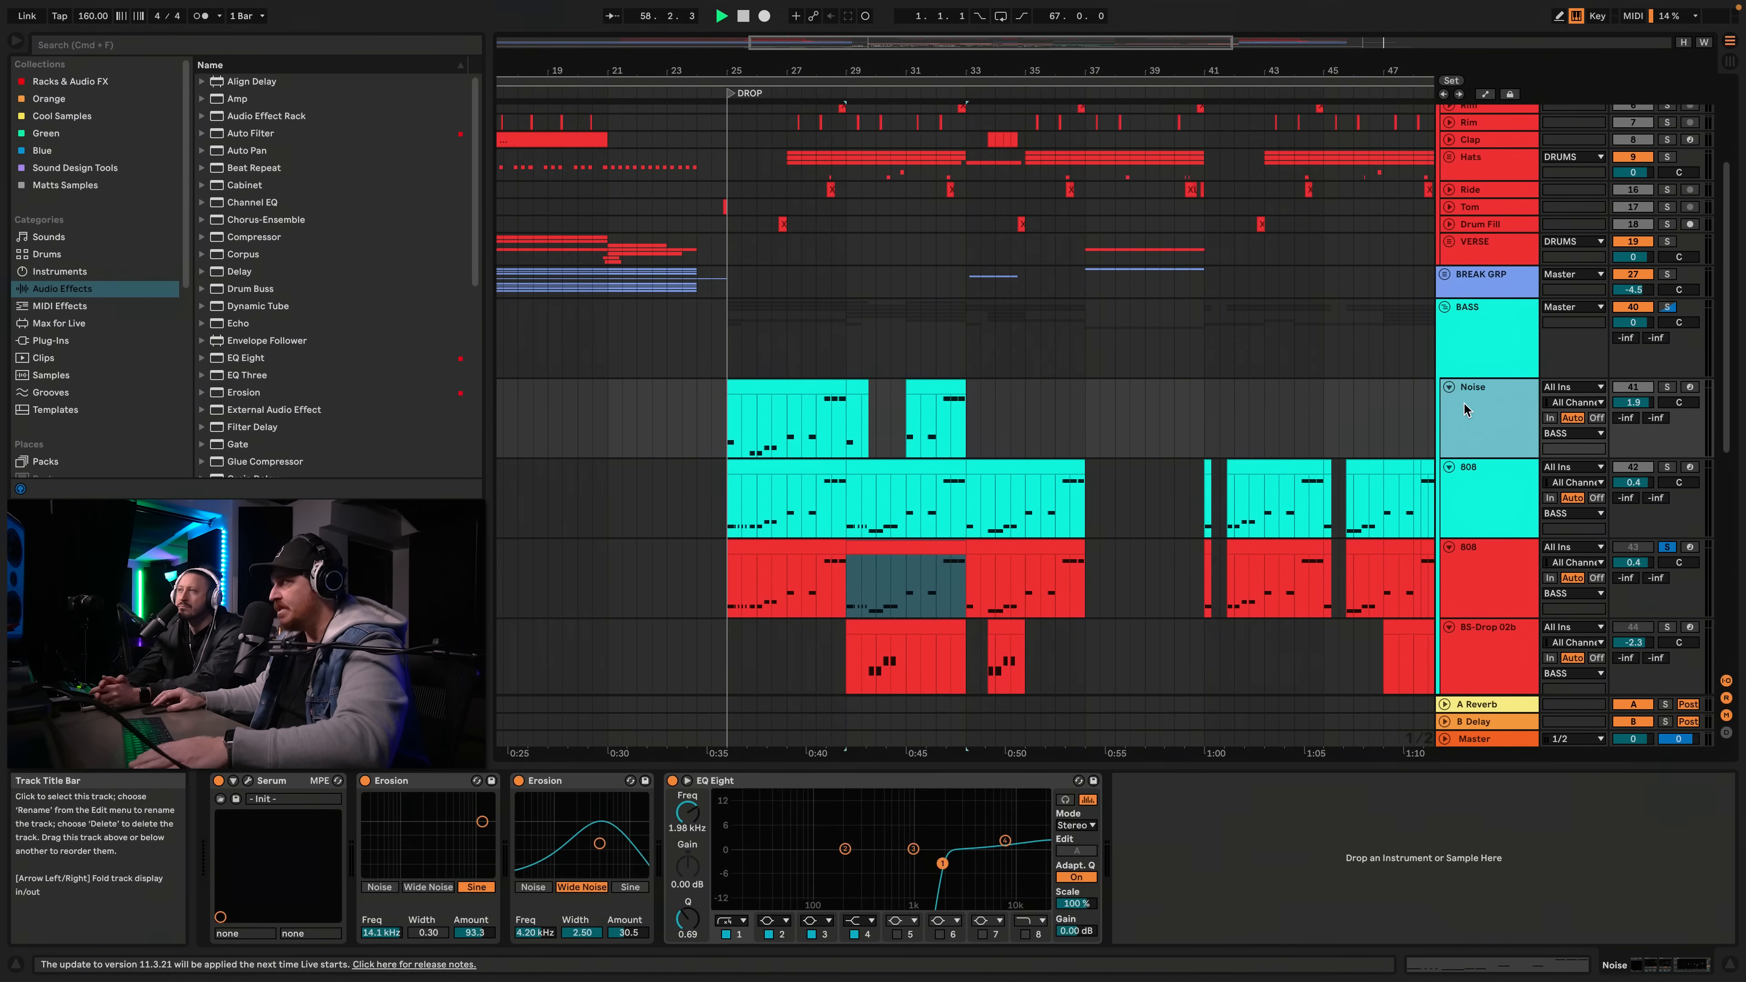
click(1667, 387)
click(750, 383)
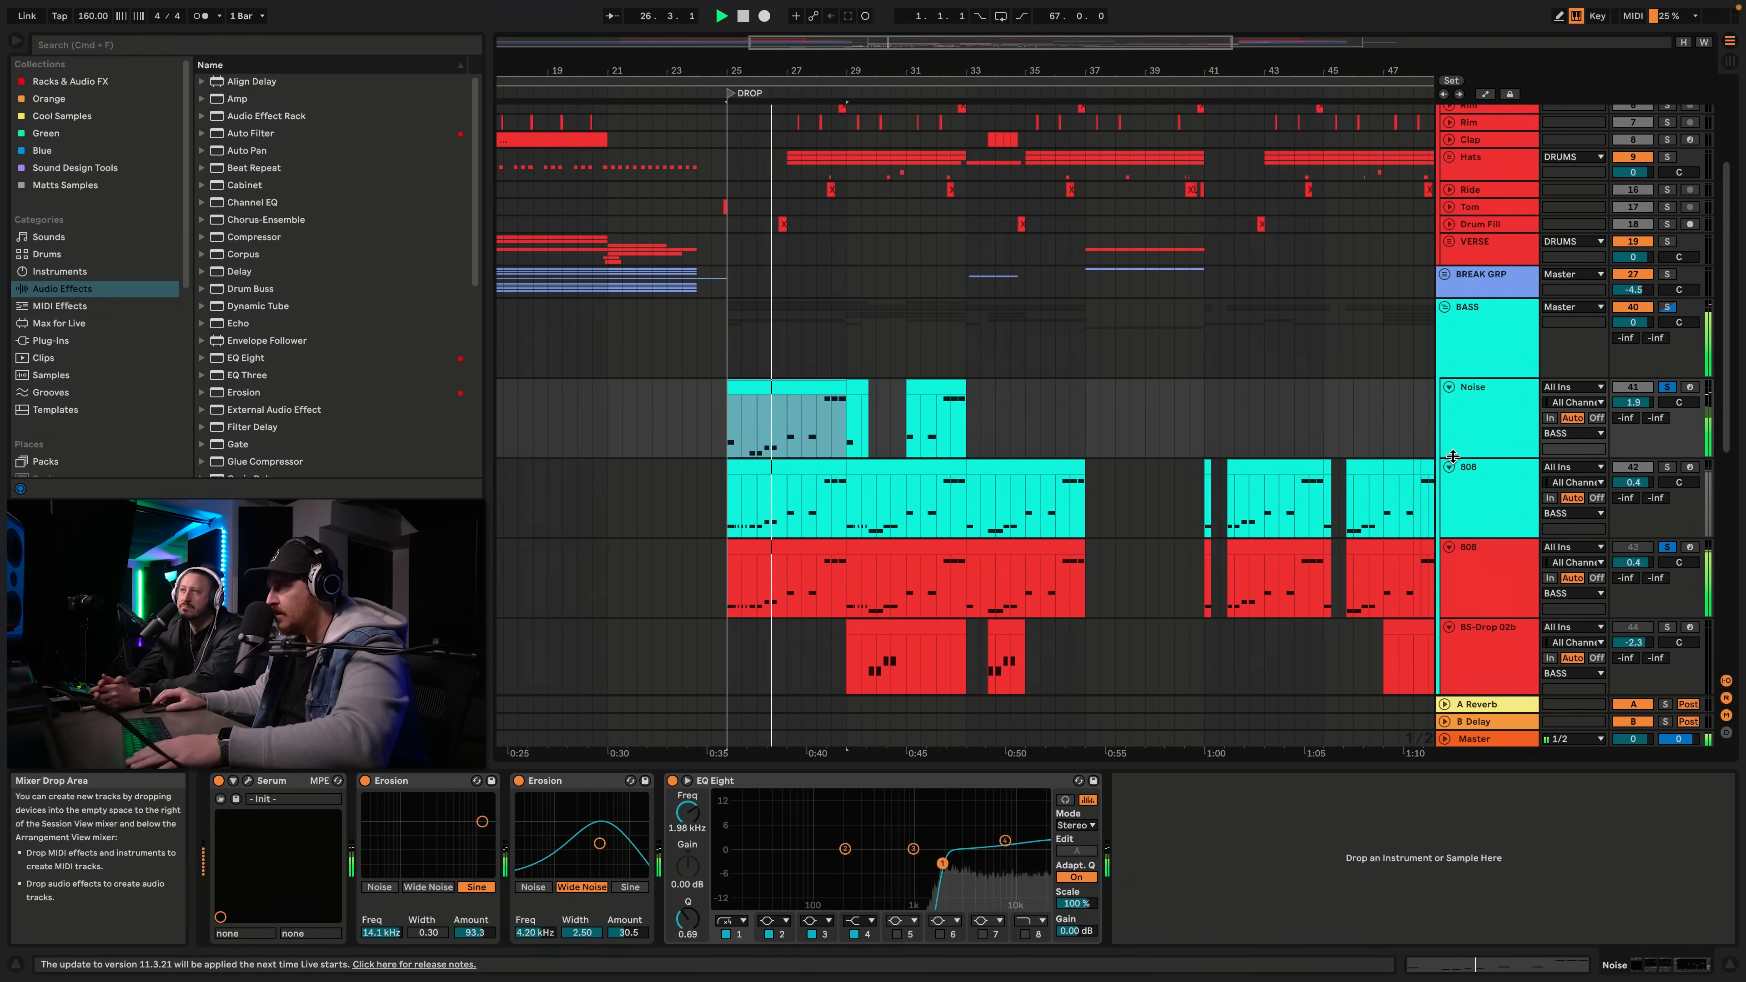
key(space)
Examine the oscillator and effects pages of the Noise track's Serum patch and close its window
click(1506, 428)
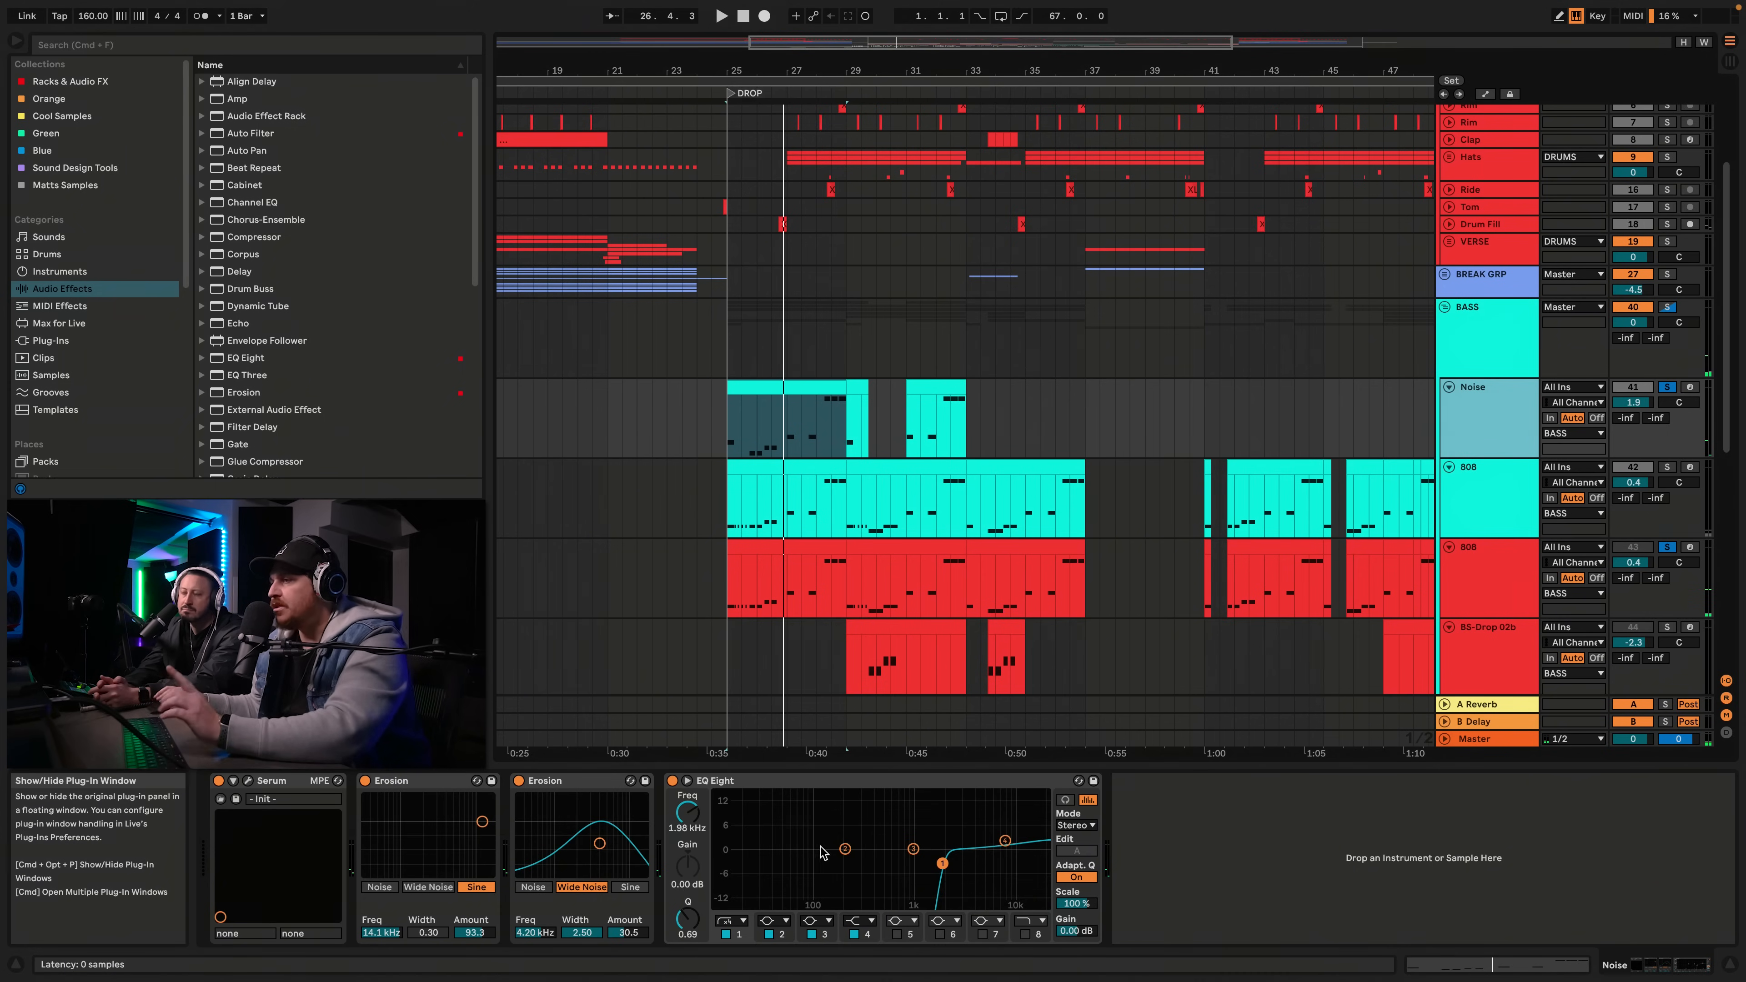
click(249, 780)
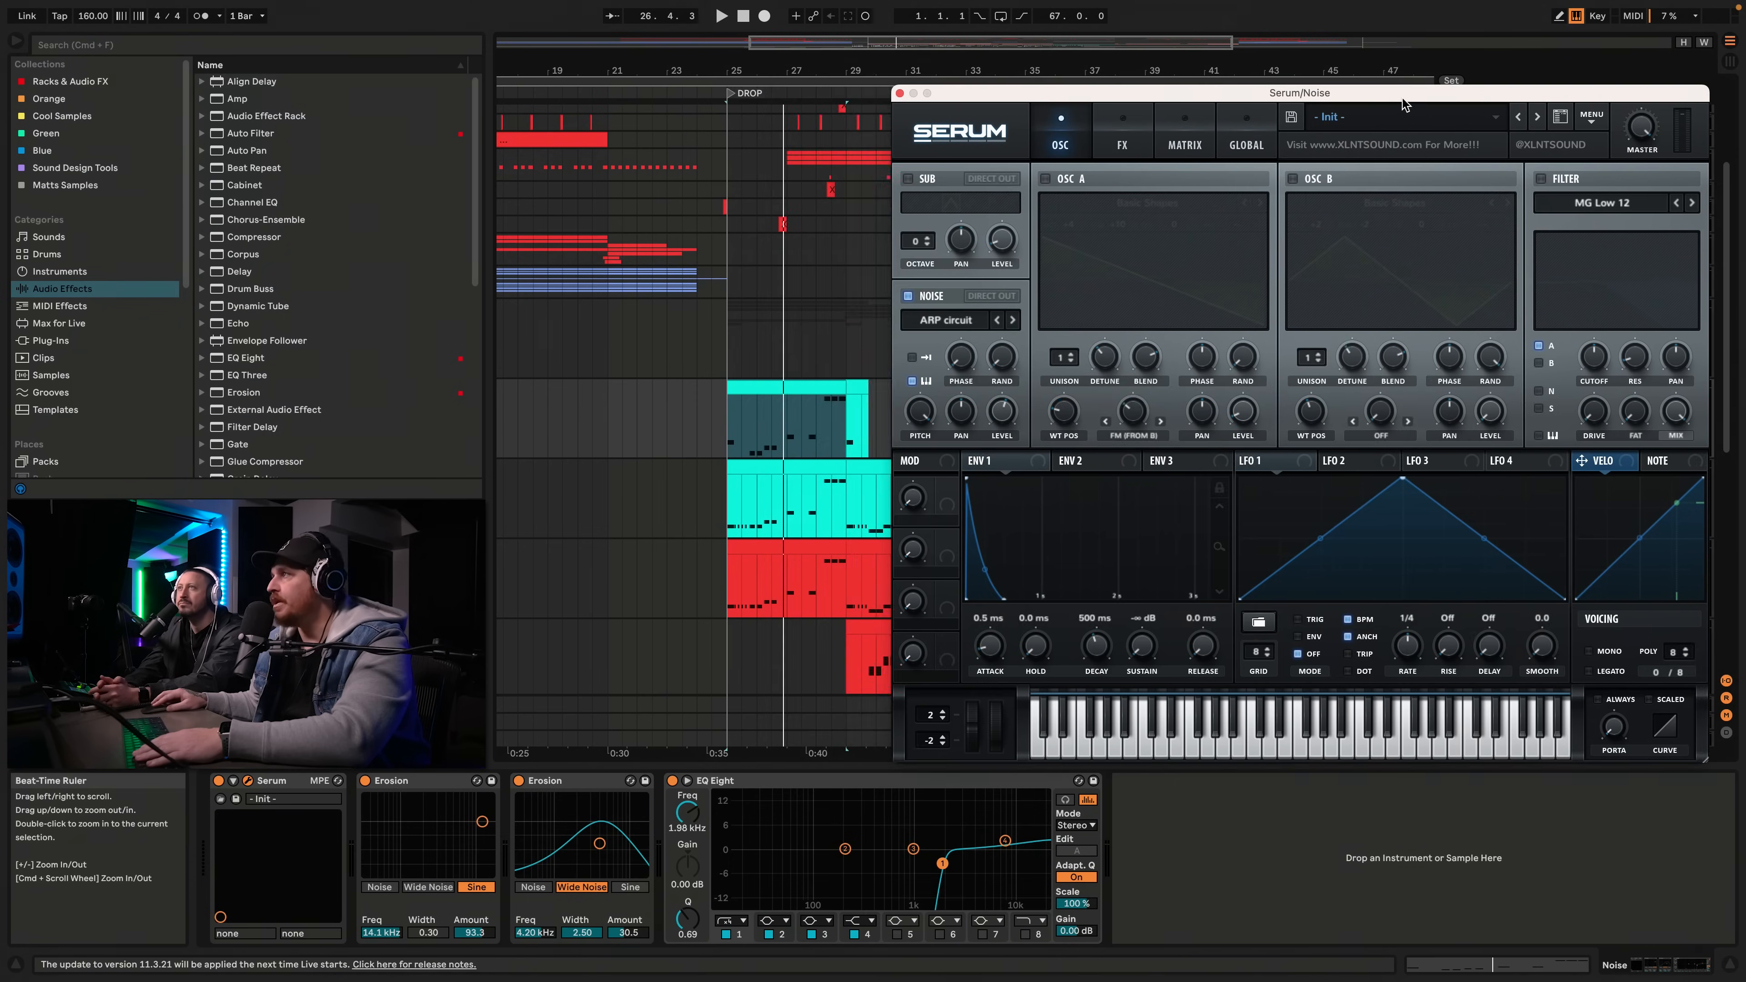
drag(1402, 98, 1284, 96)
click(1003, 135)
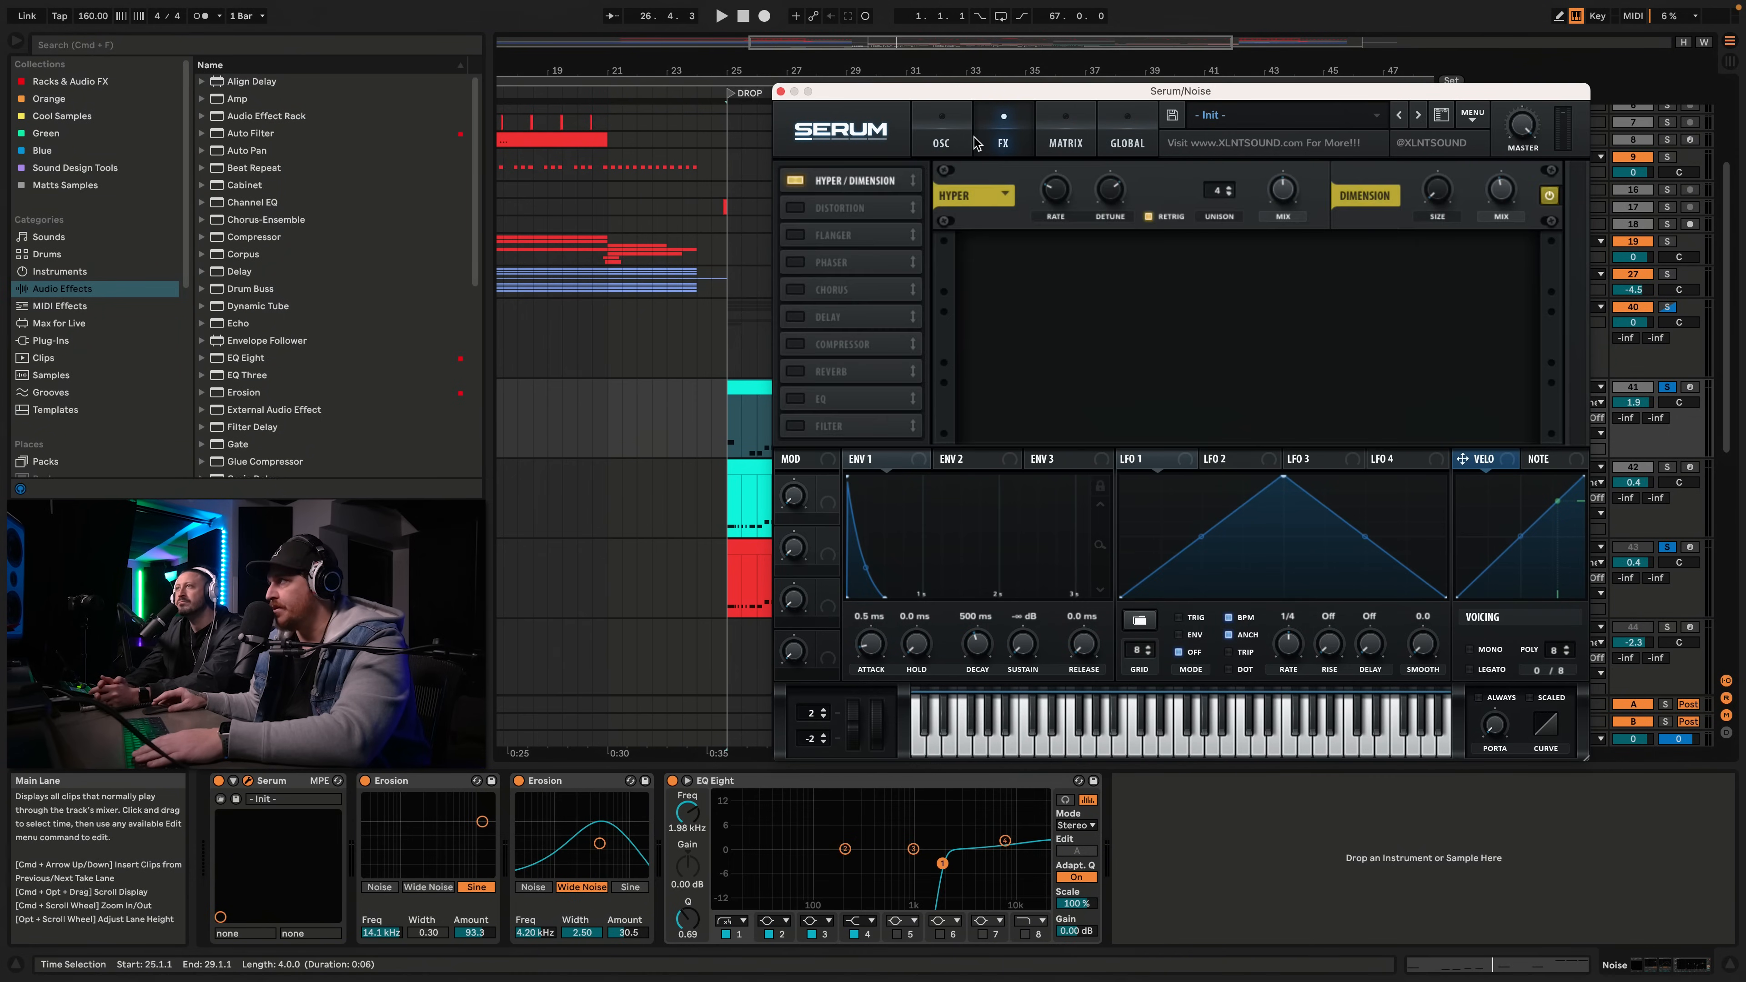
click(945, 134)
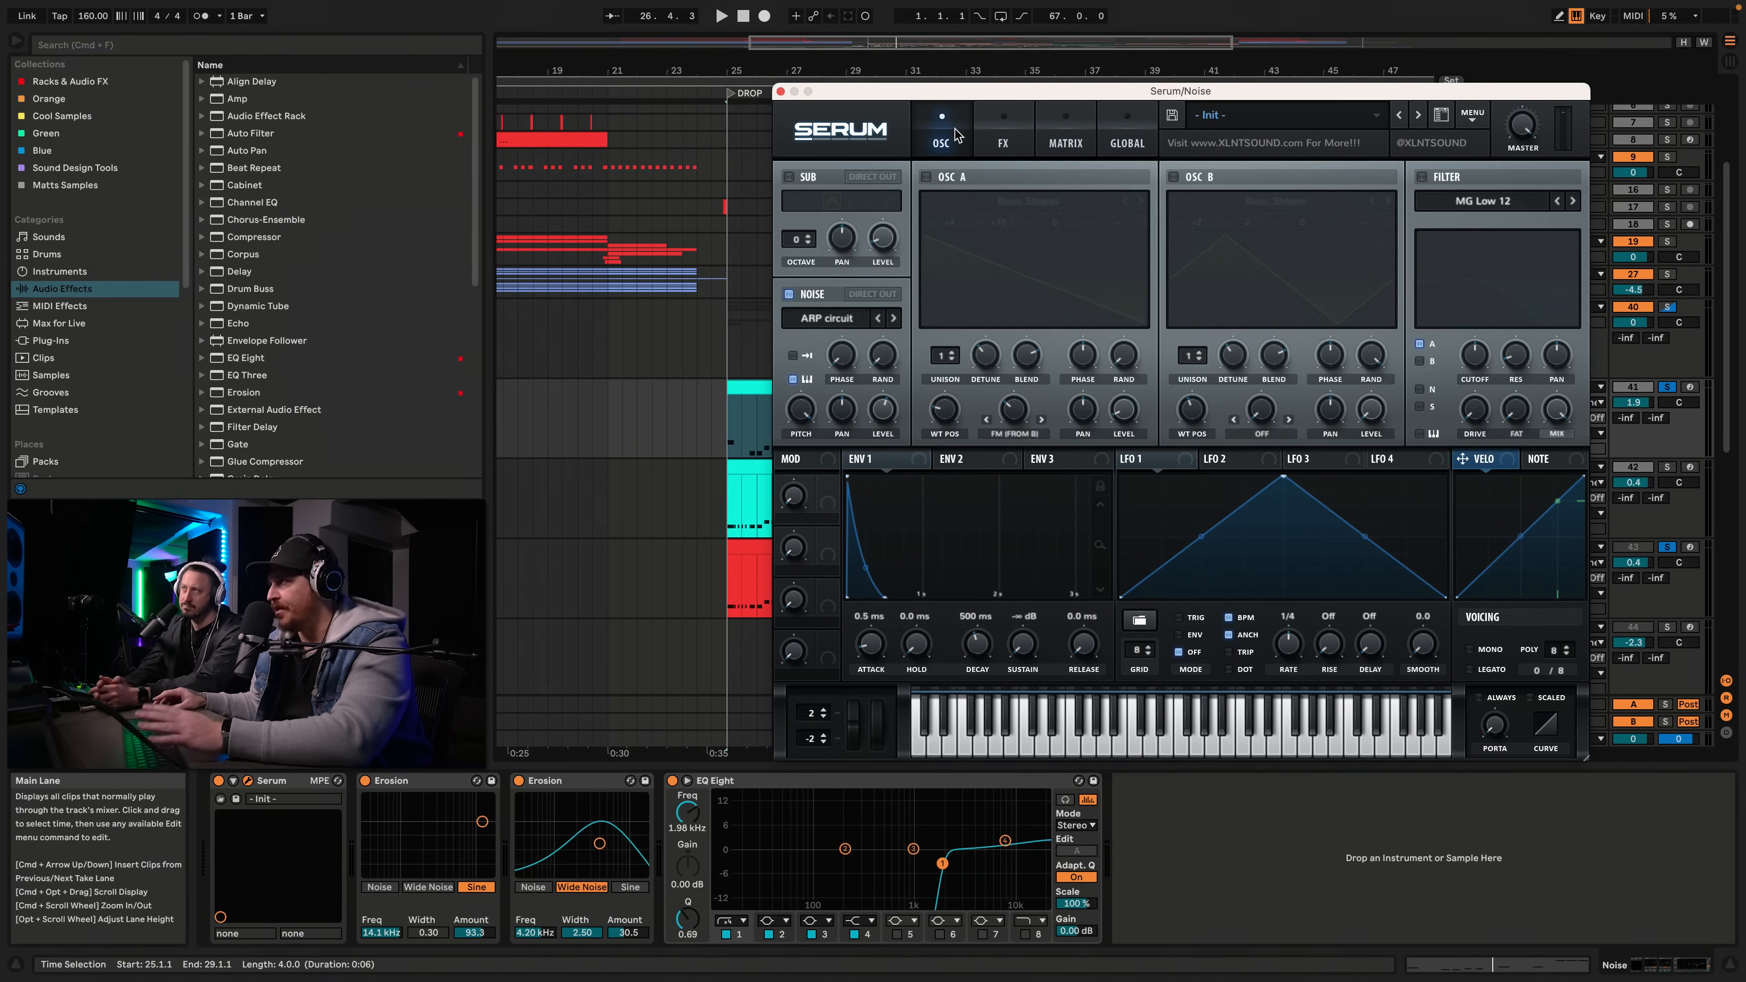
click(781, 91)
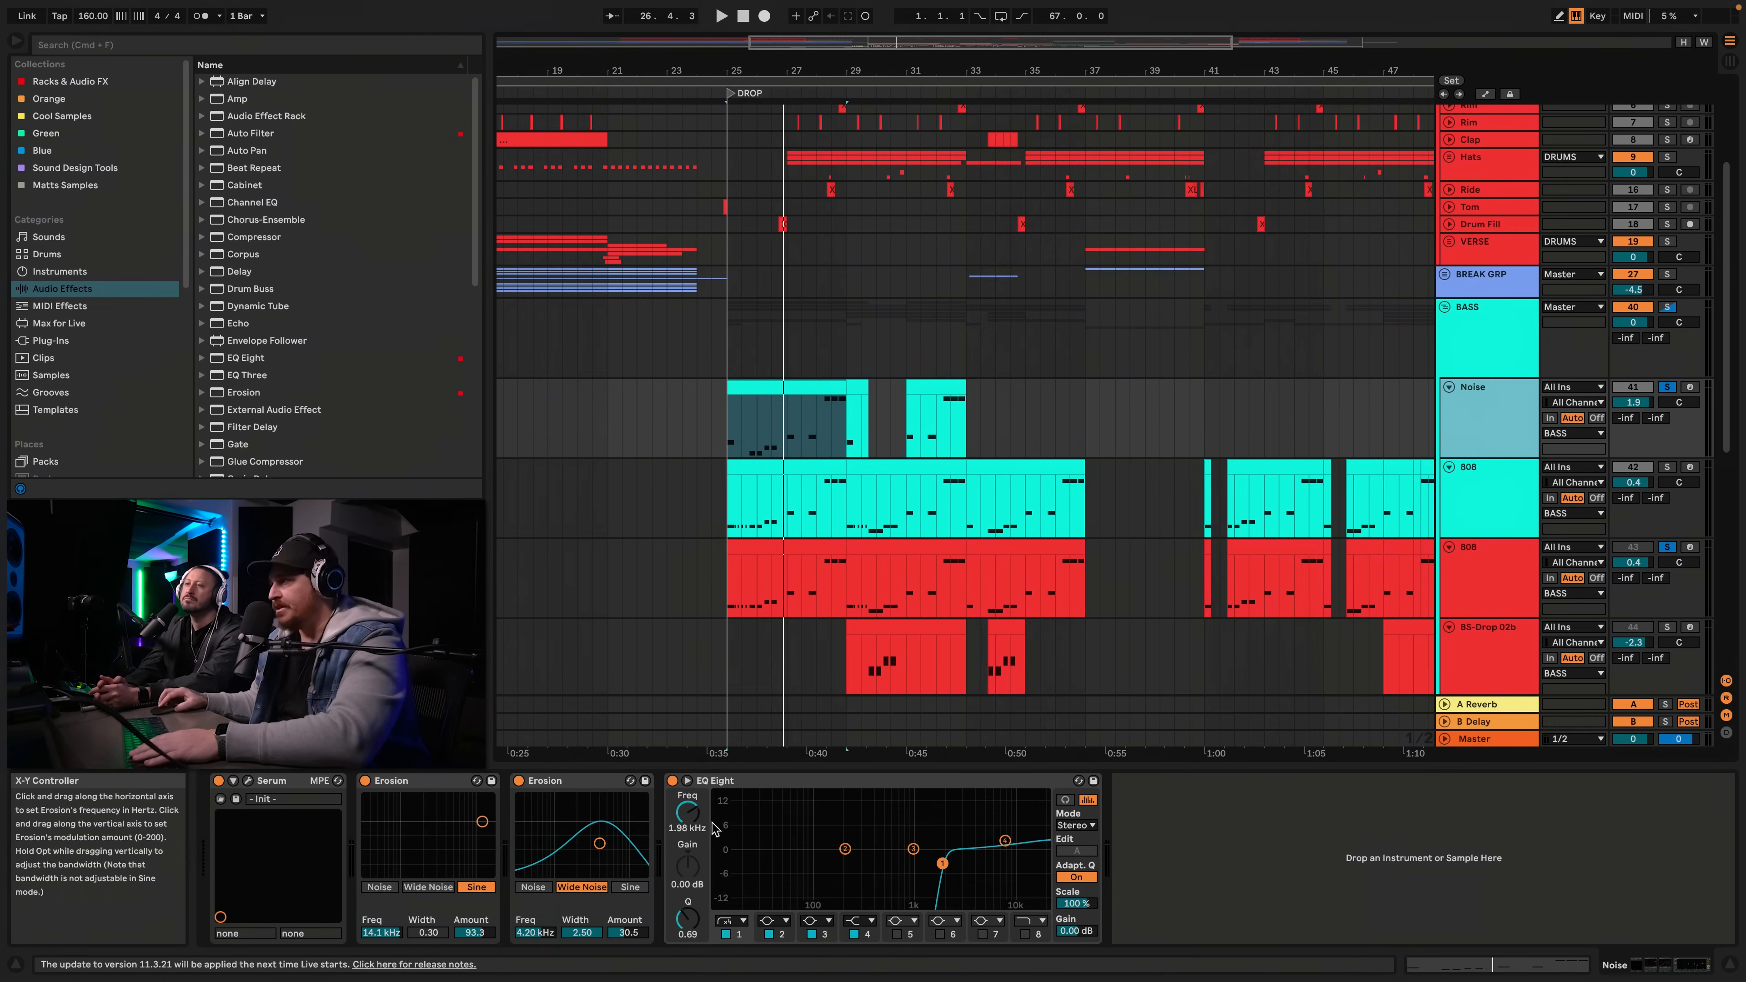
Solo the BS-Drop 02a and cyan 808 tracks alongside the Noise track and play them from bar 25
scroll(1052, 624, down, 6)
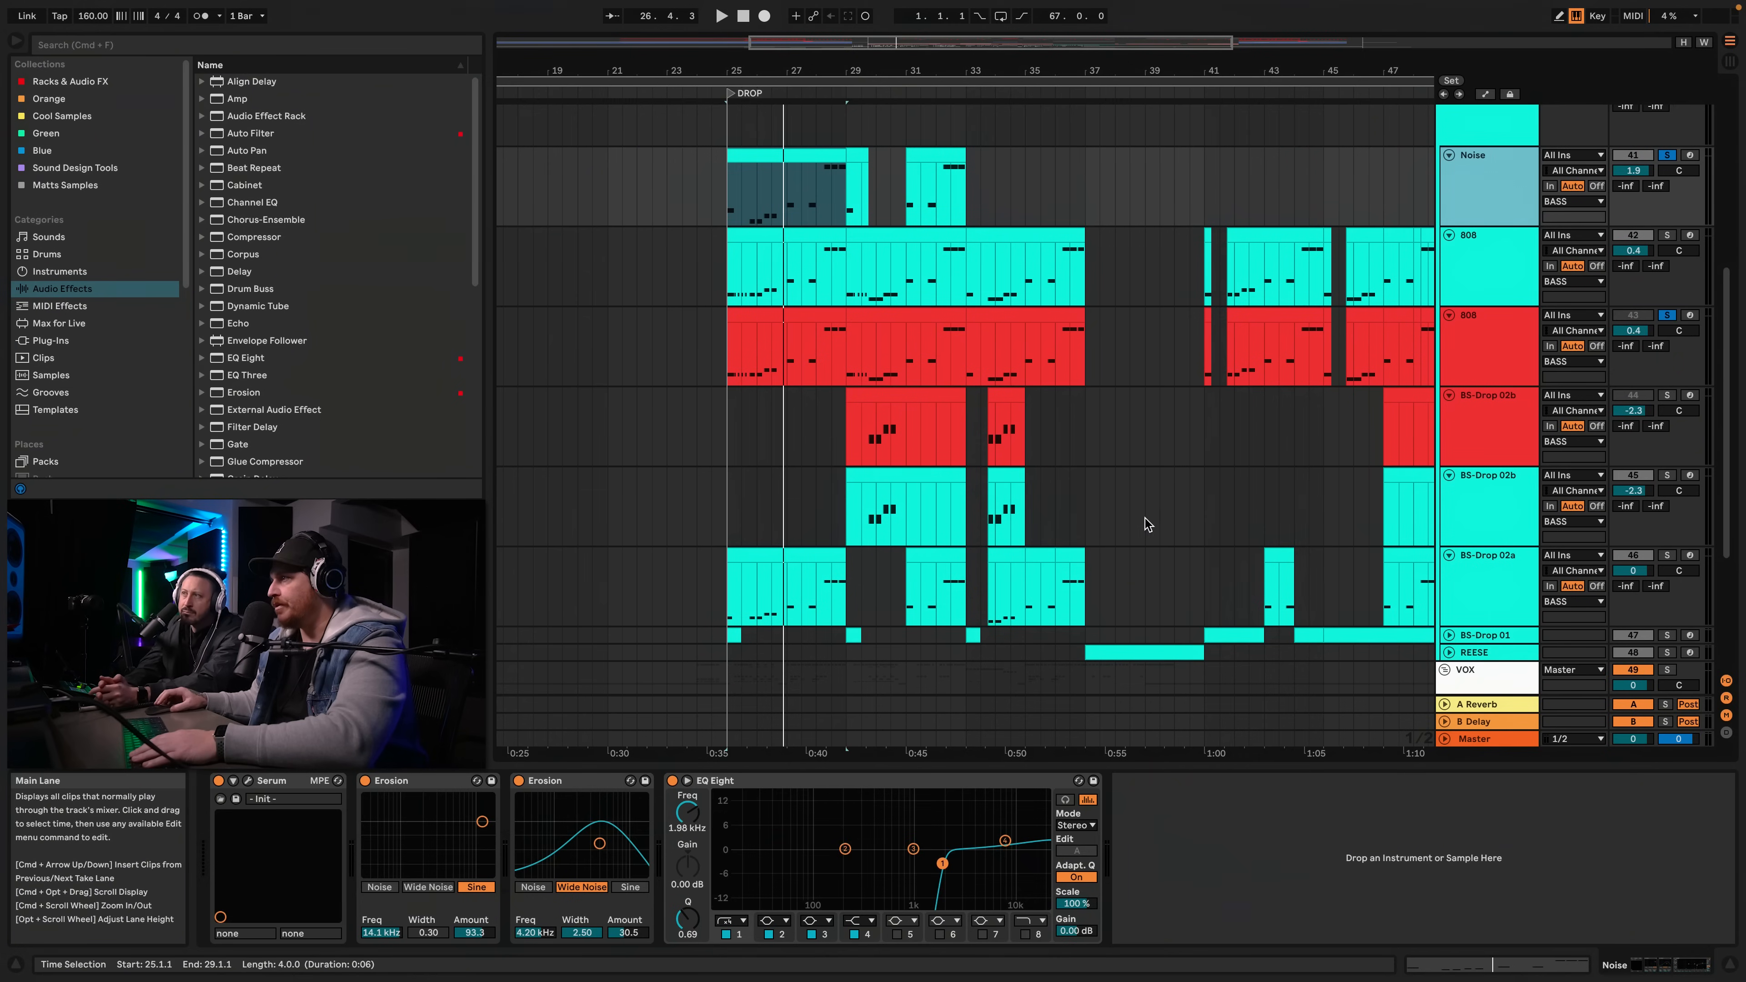
click(1489, 575)
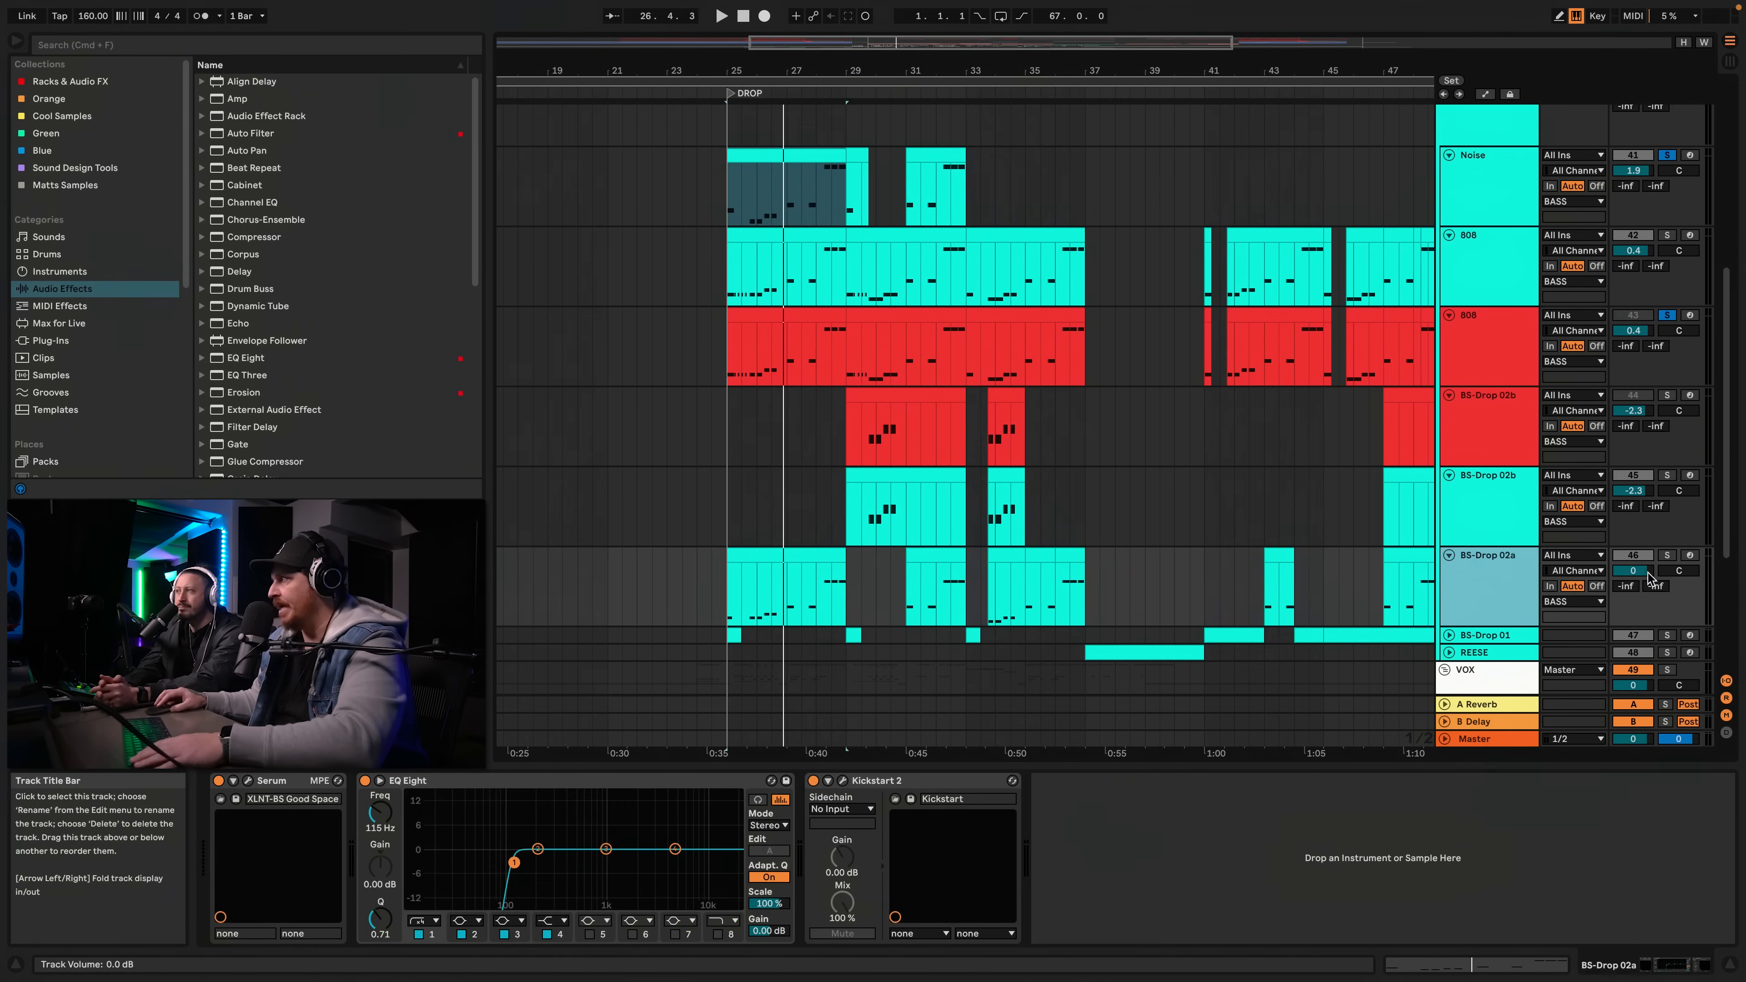
click(1667, 555)
key(space)
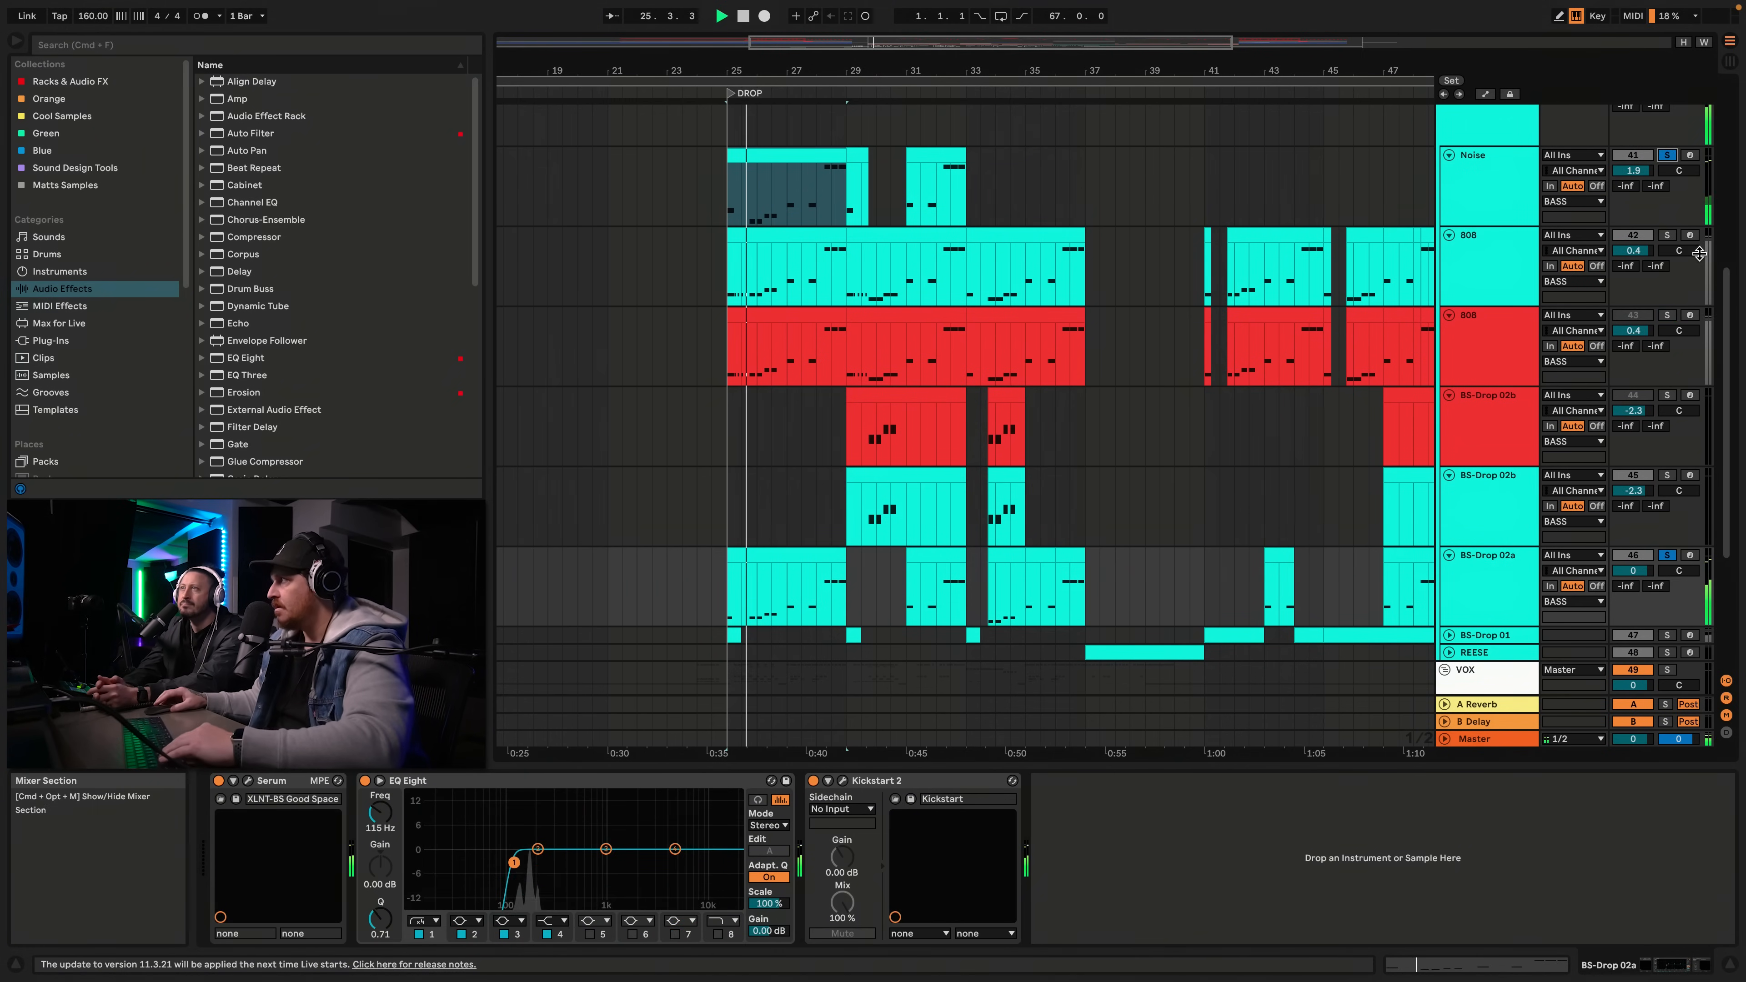
click(1667, 154)
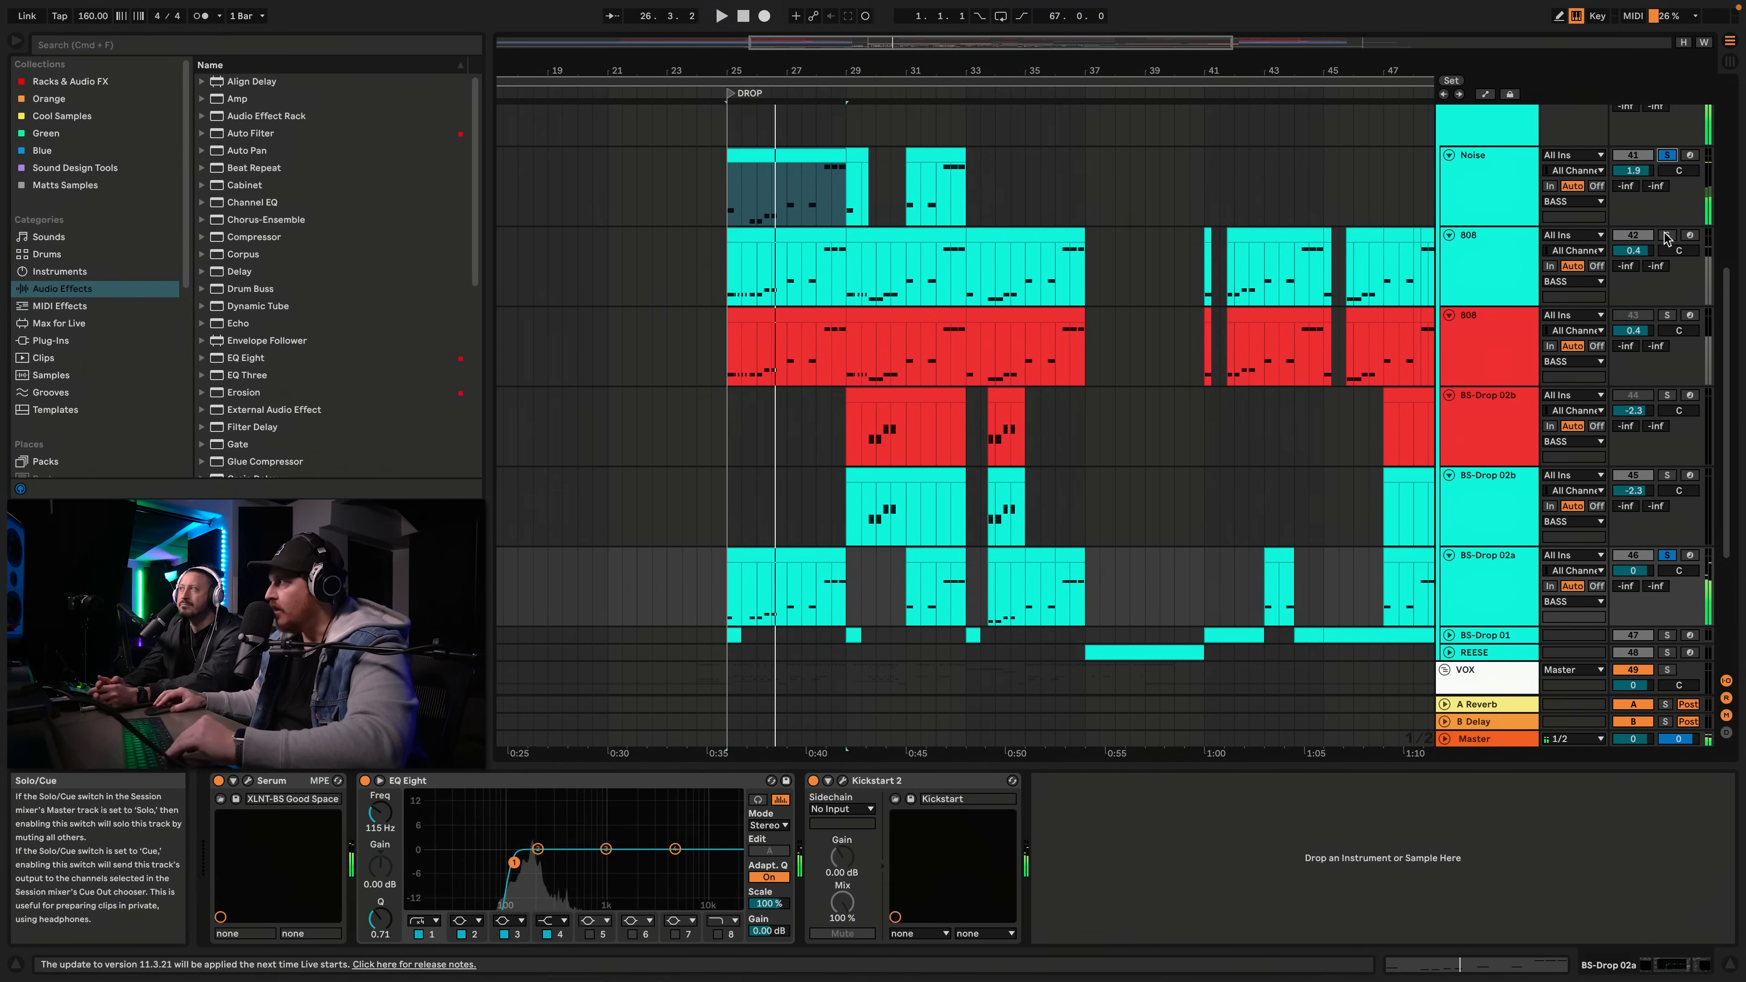
key(space)
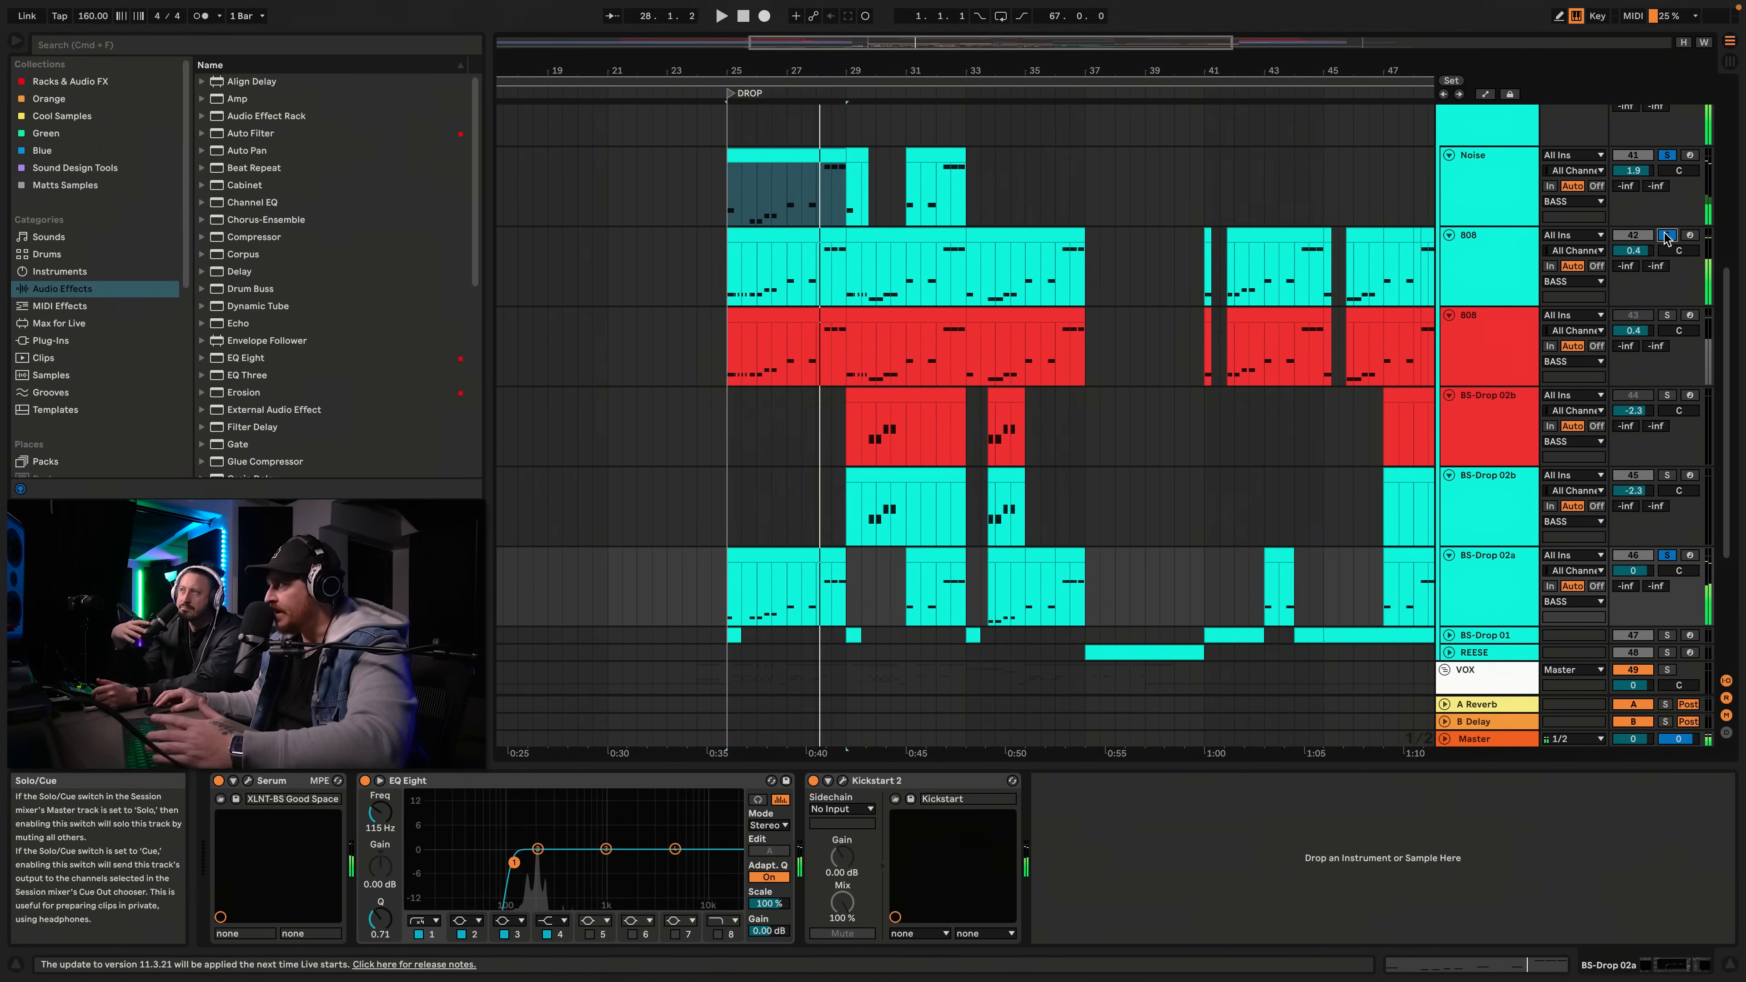
Clear the track solos and play the full mix briefly
click(1667, 236)
key(space)
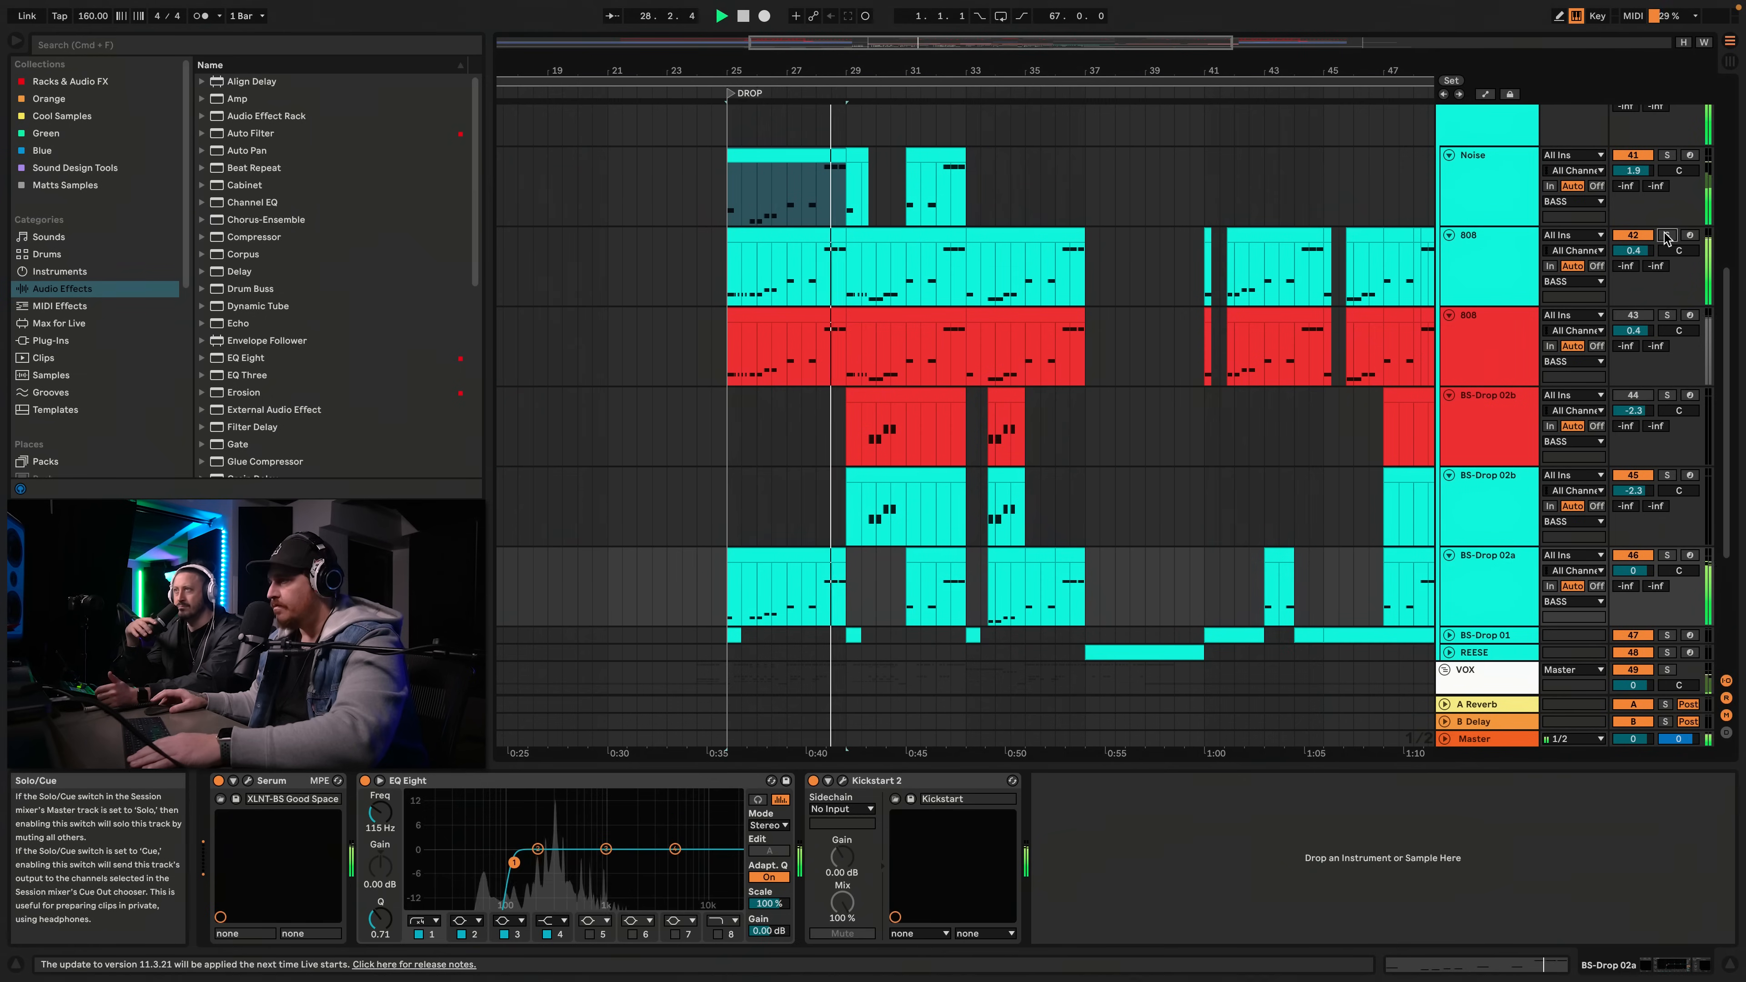
key(space)
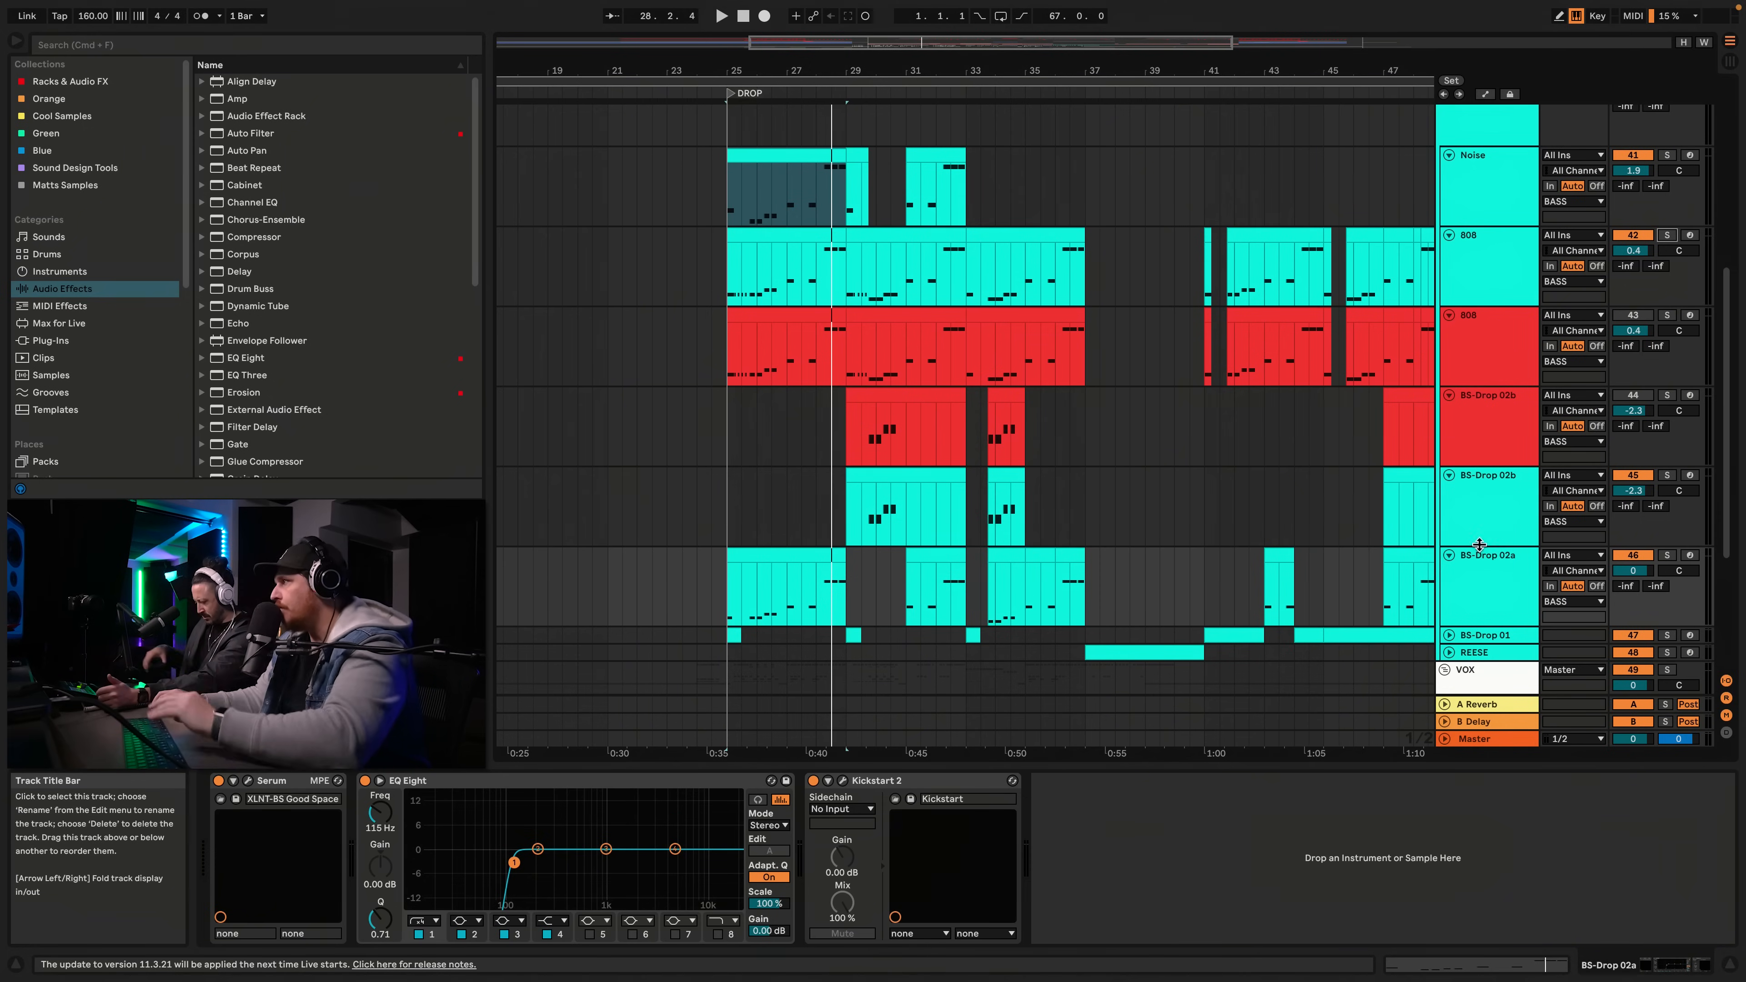
Unfold the Kick track to show its drop clips above the BASS group
click(1494, 553)
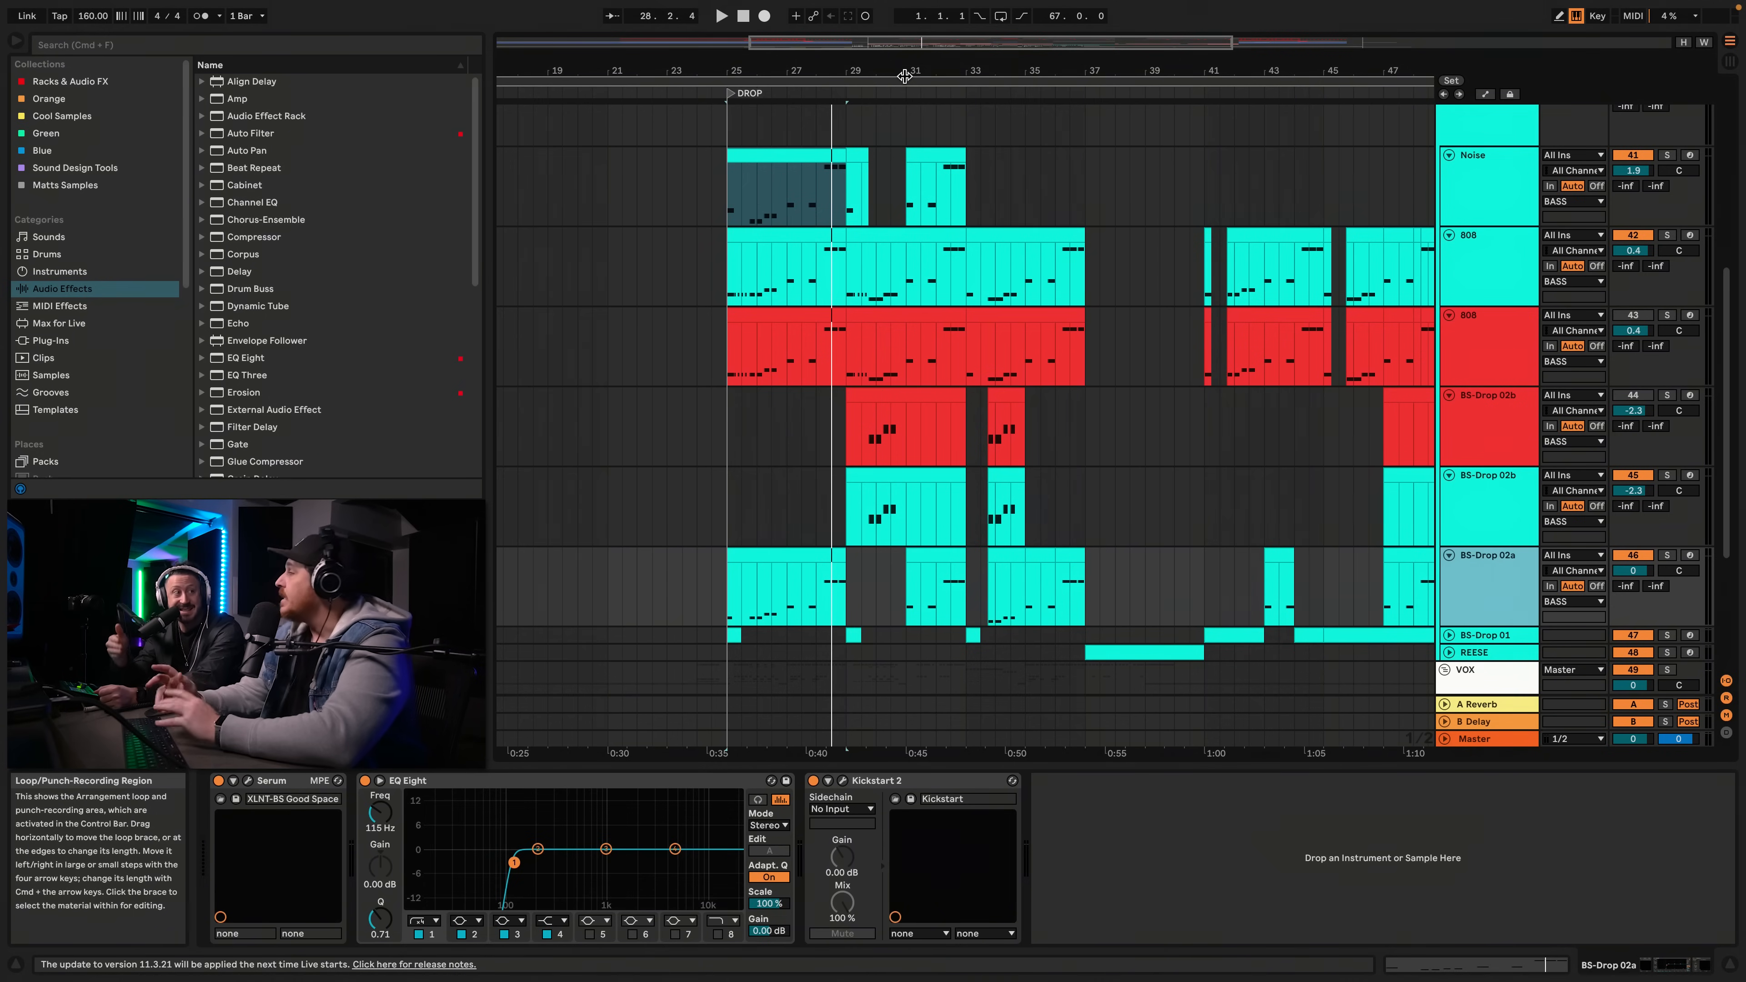
scroll(1132, 263, up, 10)
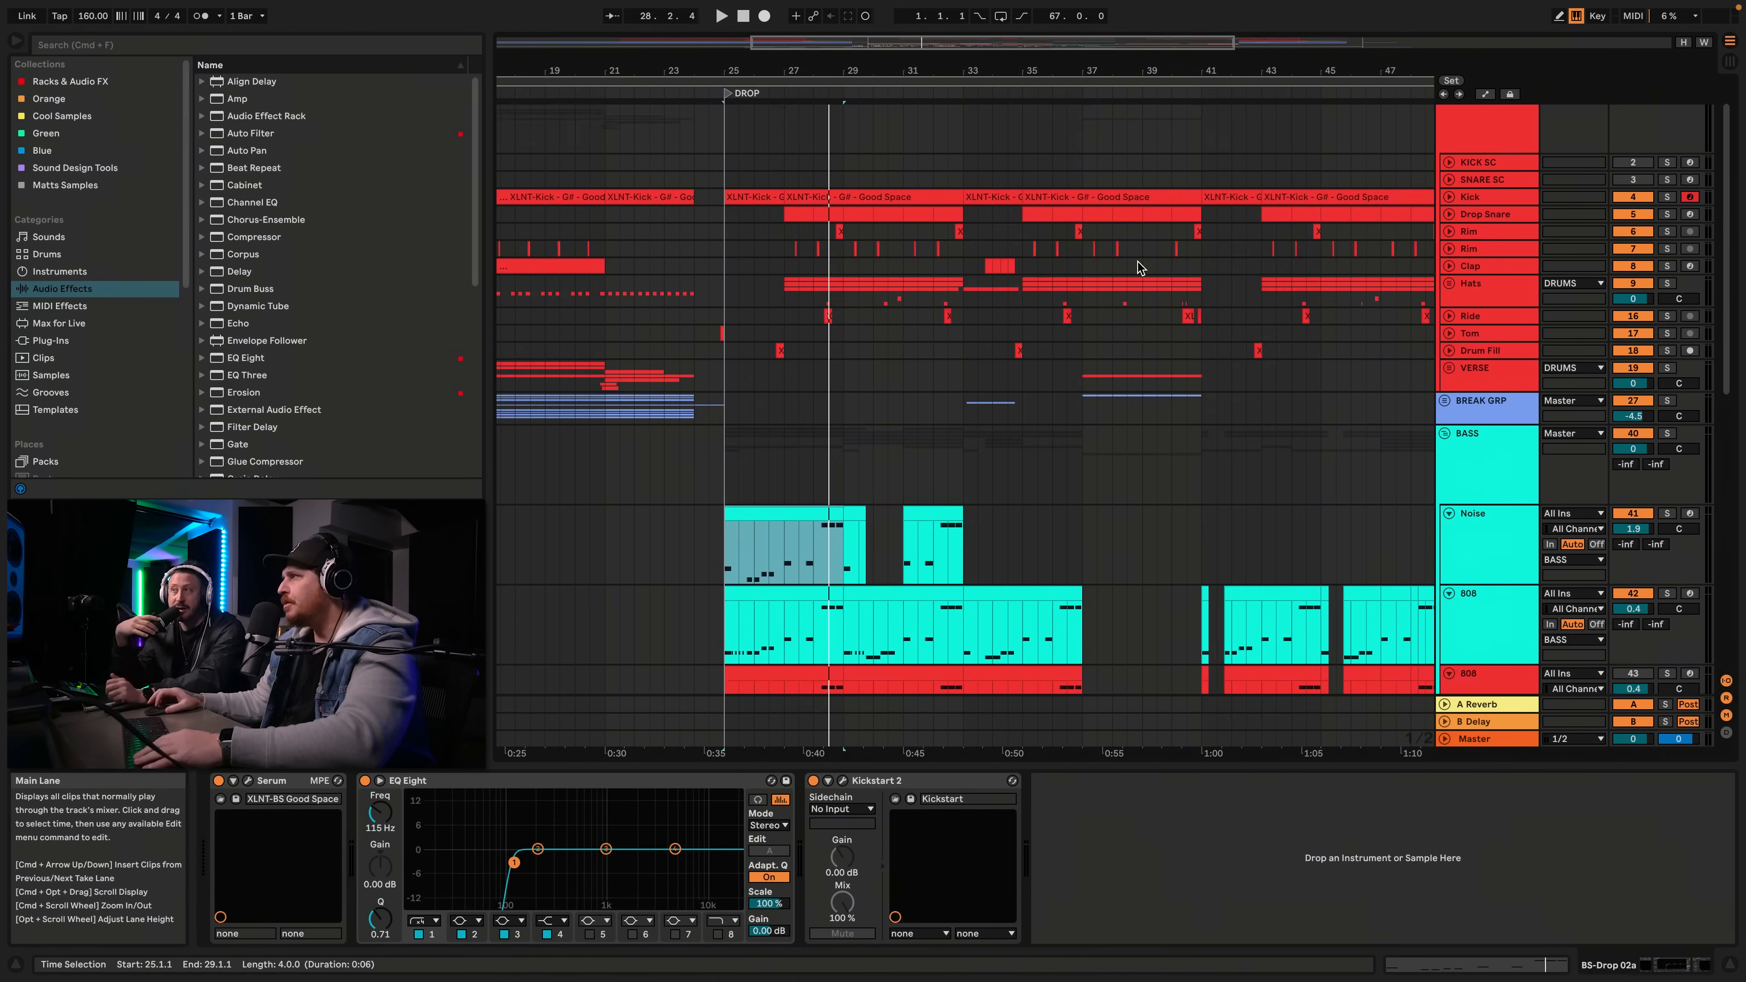
click(1449, 198)
scroll(1125, 329, down, 2)
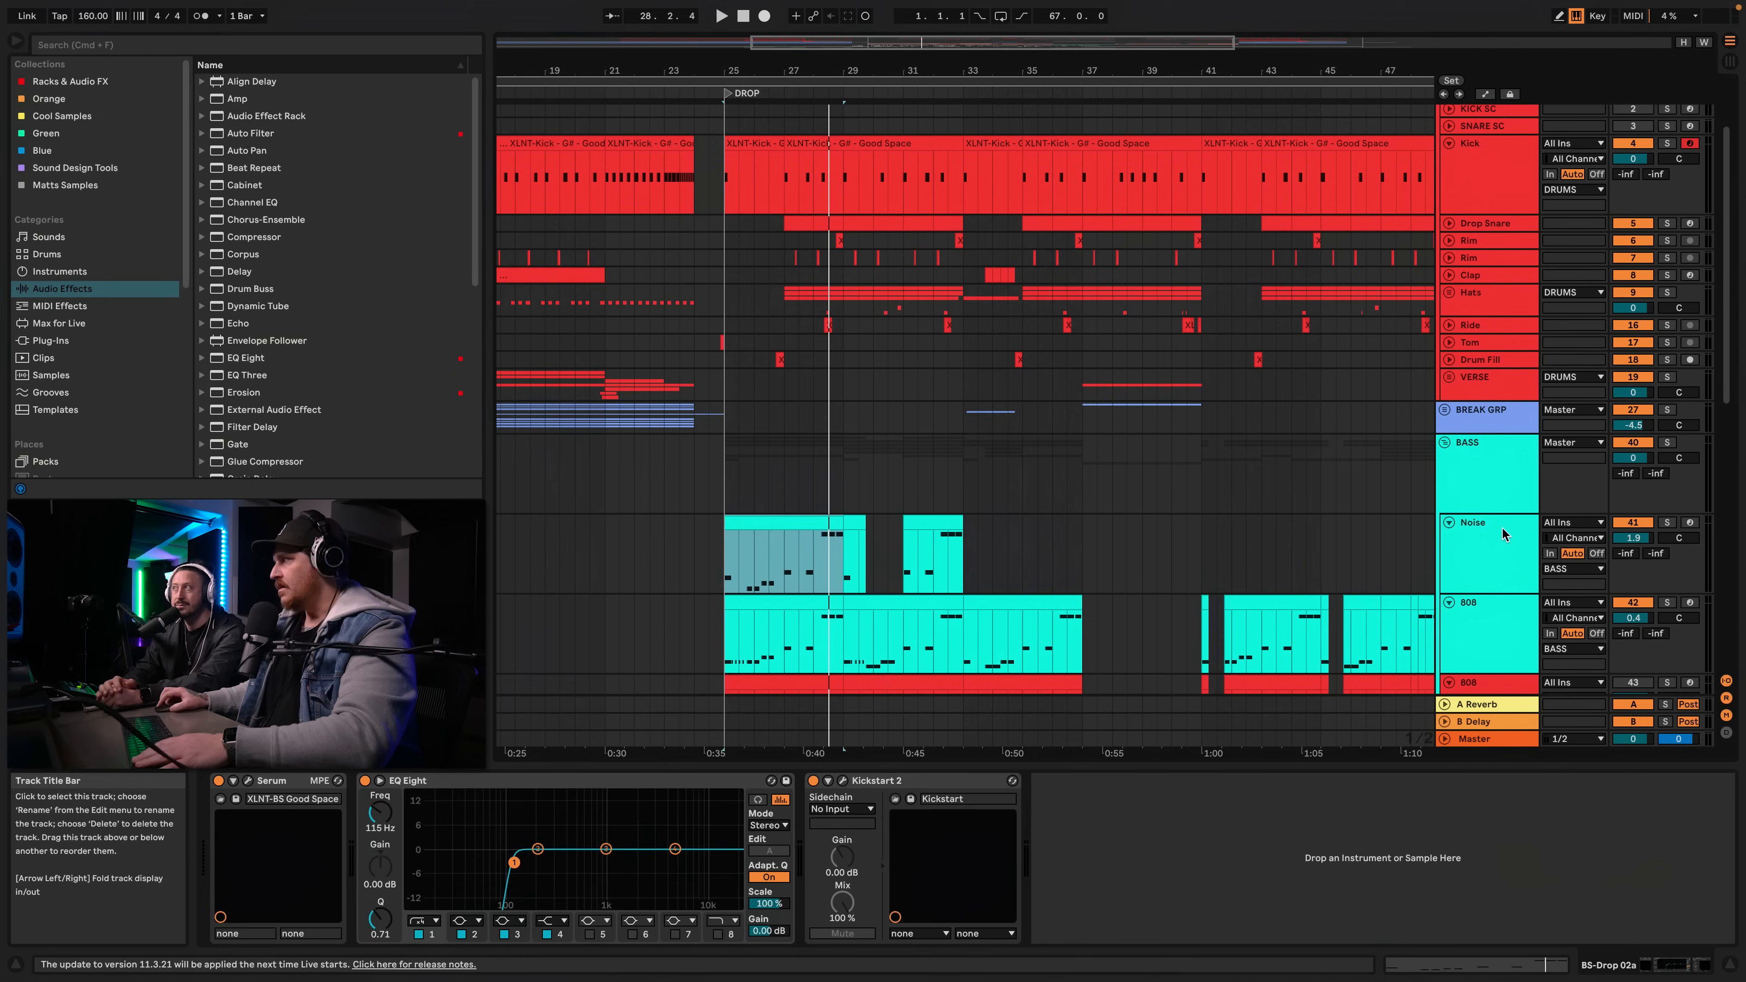
Solo the Kick, cyan 808 and Drop Snare tracks and play them from bar 25 with the BASS group's sidechain compressors shown
click(1668, 143)
click(1670, 600)
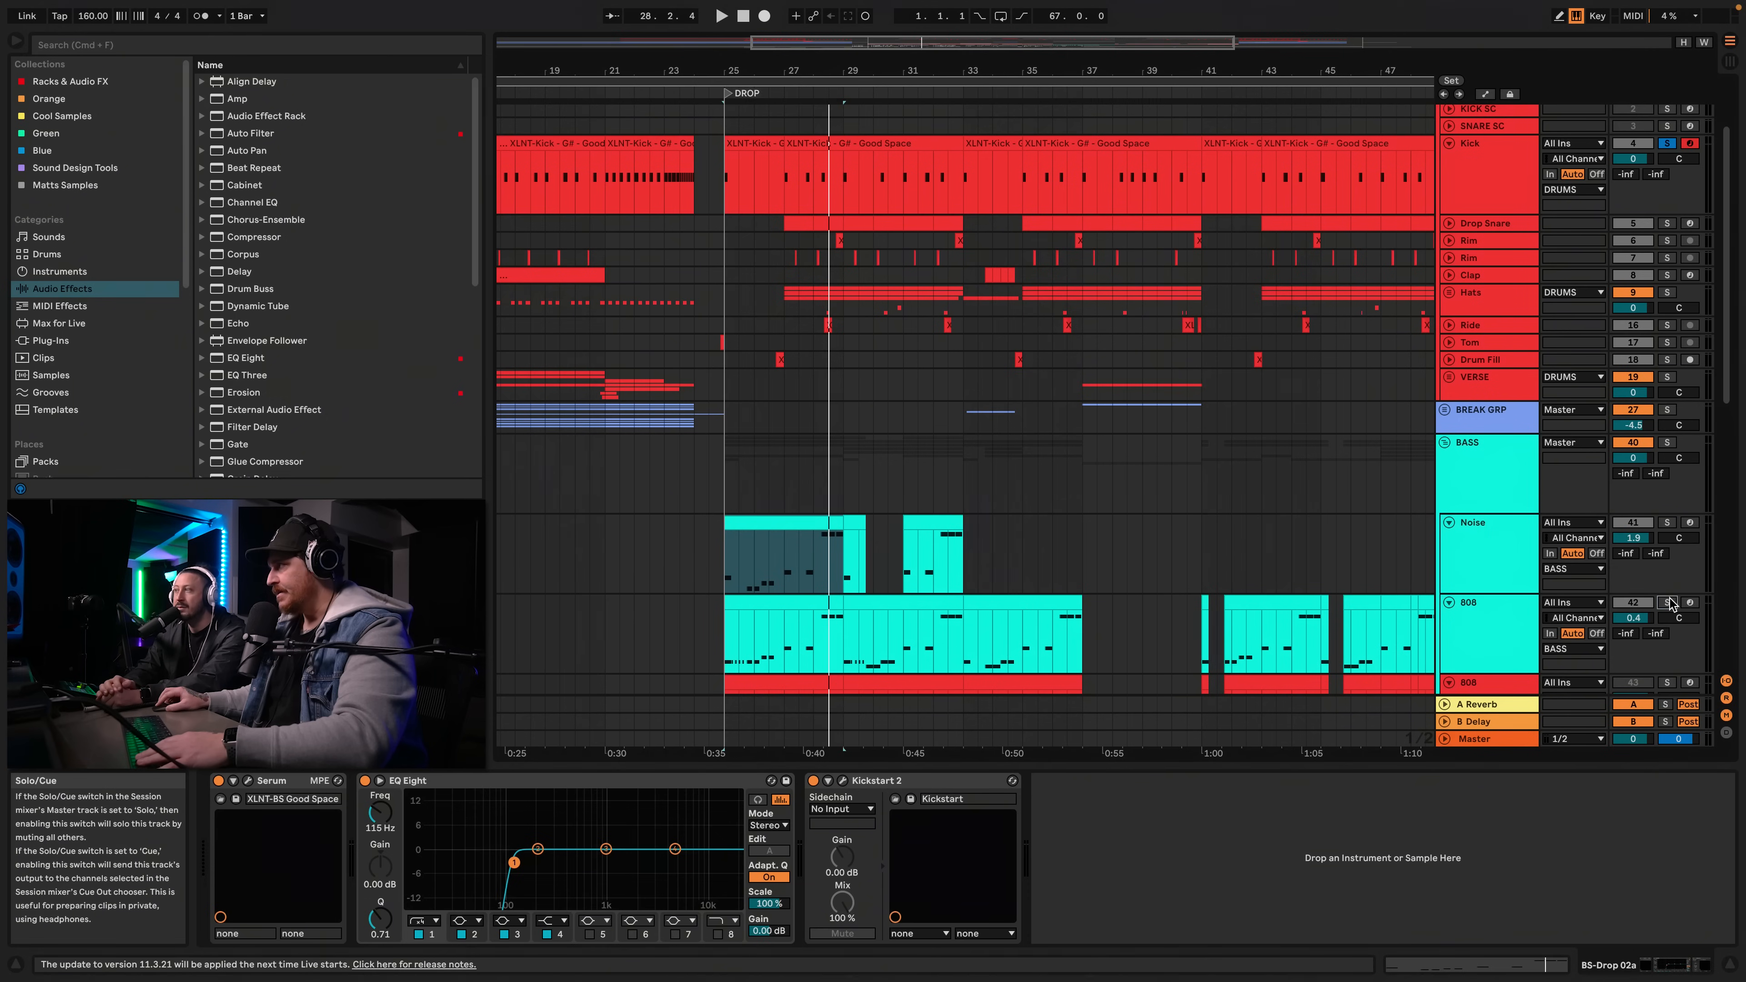
click(1669, 443)
key(space)
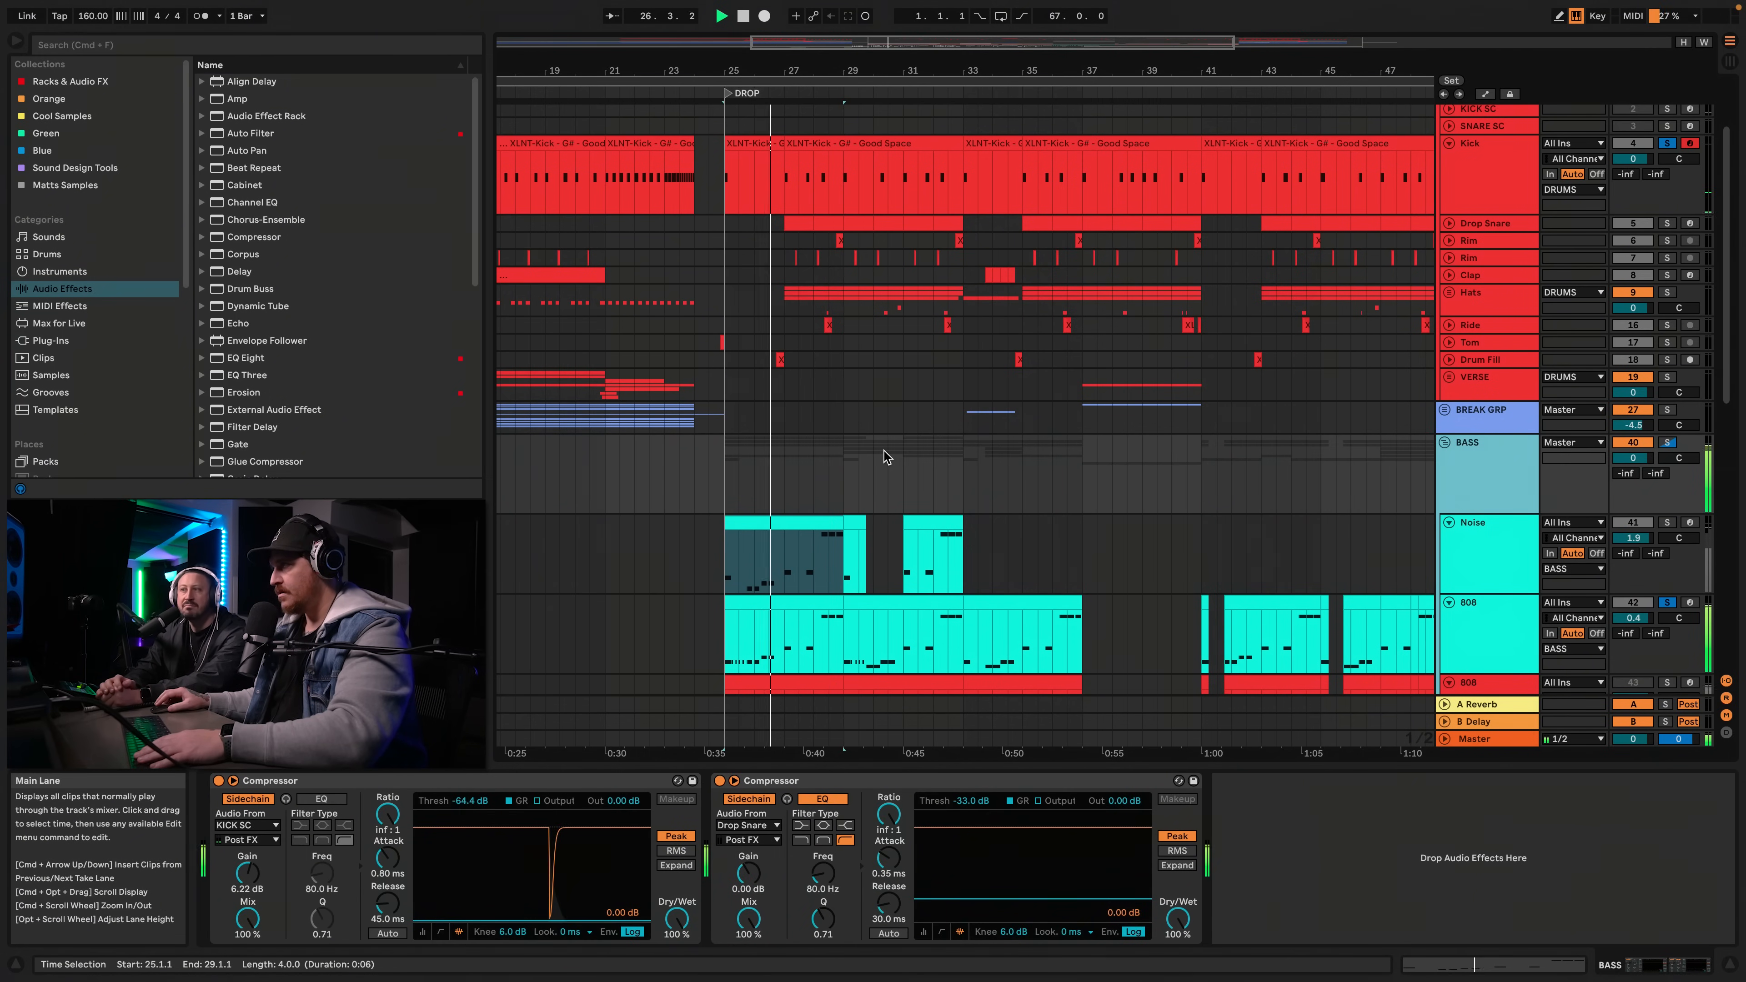
click(1667, 223)
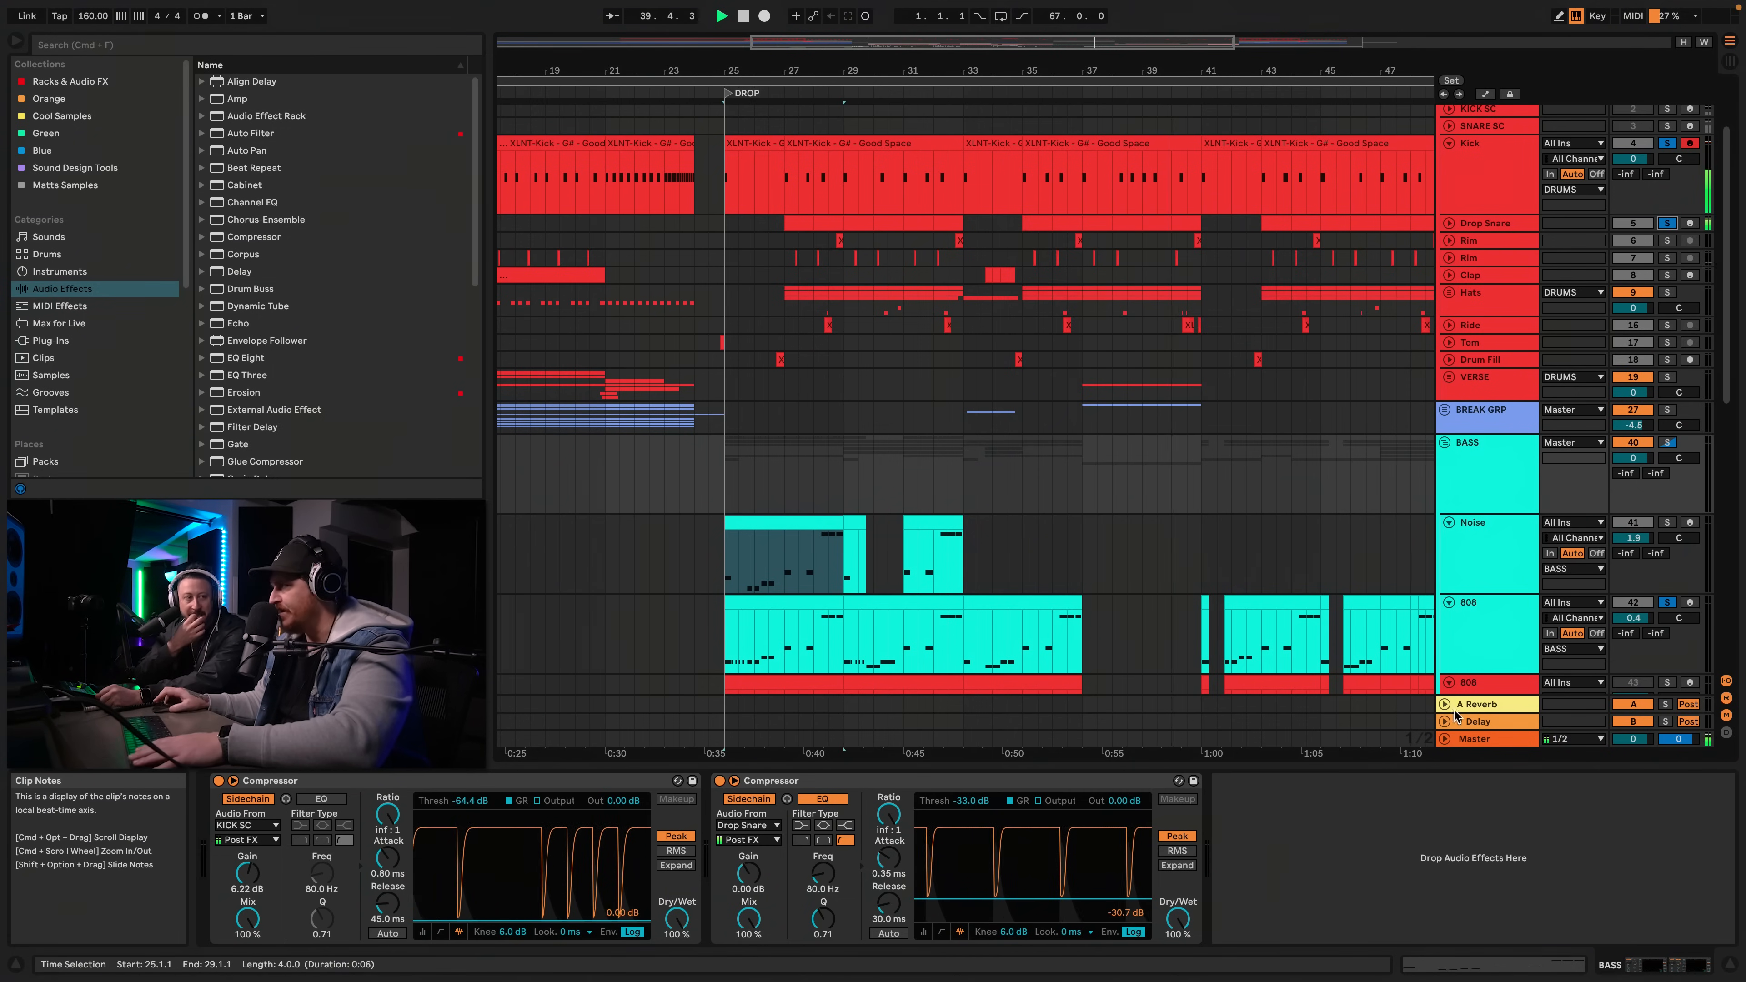
key(space)
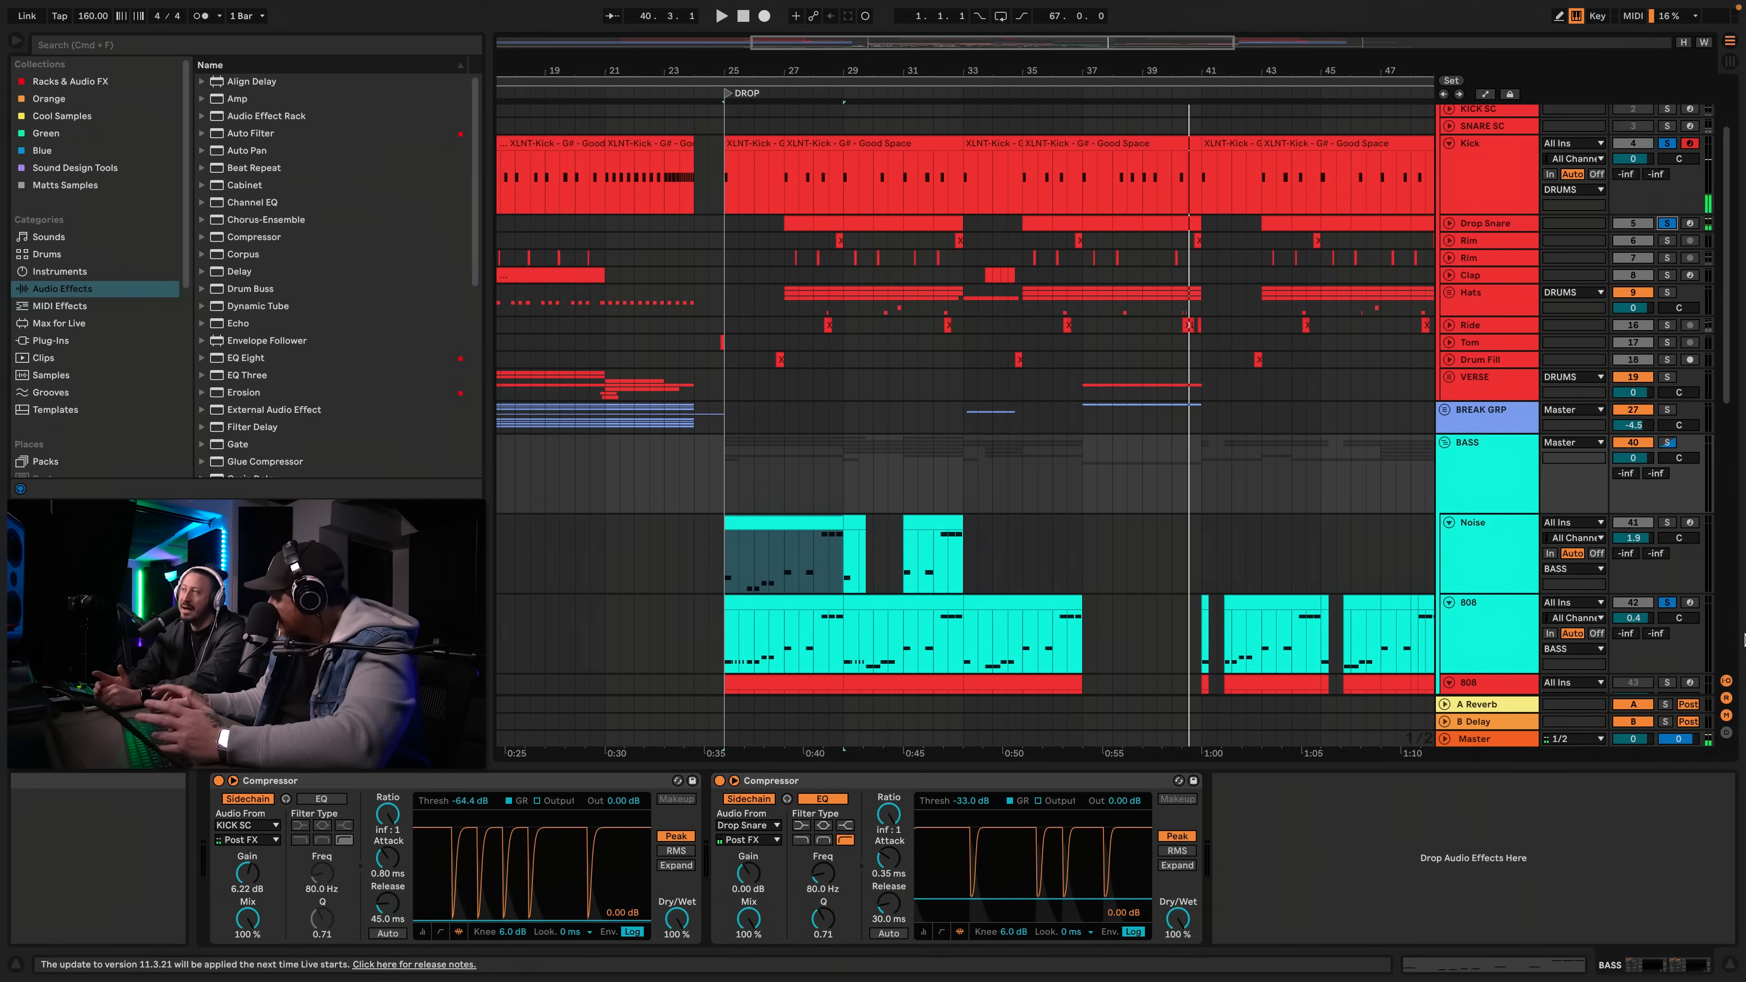
Select the red 808 track to show its Serum and Tuner devices, and bring the BS-Drop tracks into view
scroll(1726, 642, down, 1)
scroll(1726, 642, down, 3)
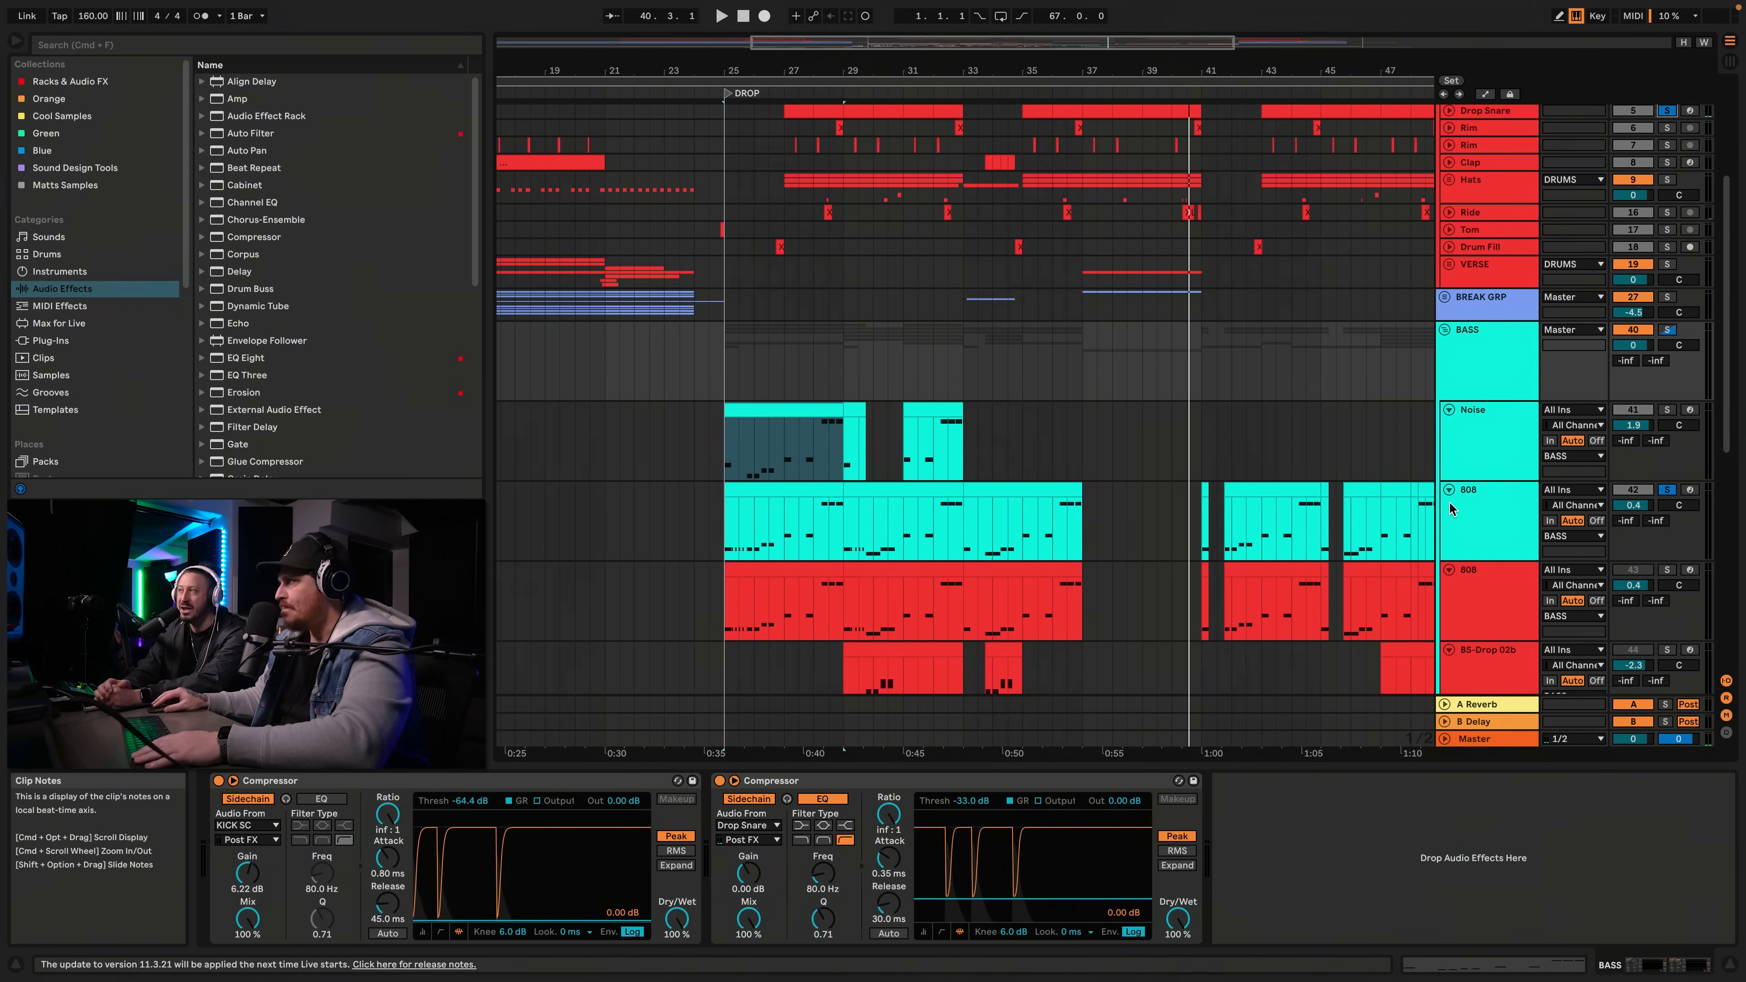
click(1473, 604)
click(1474, 604)
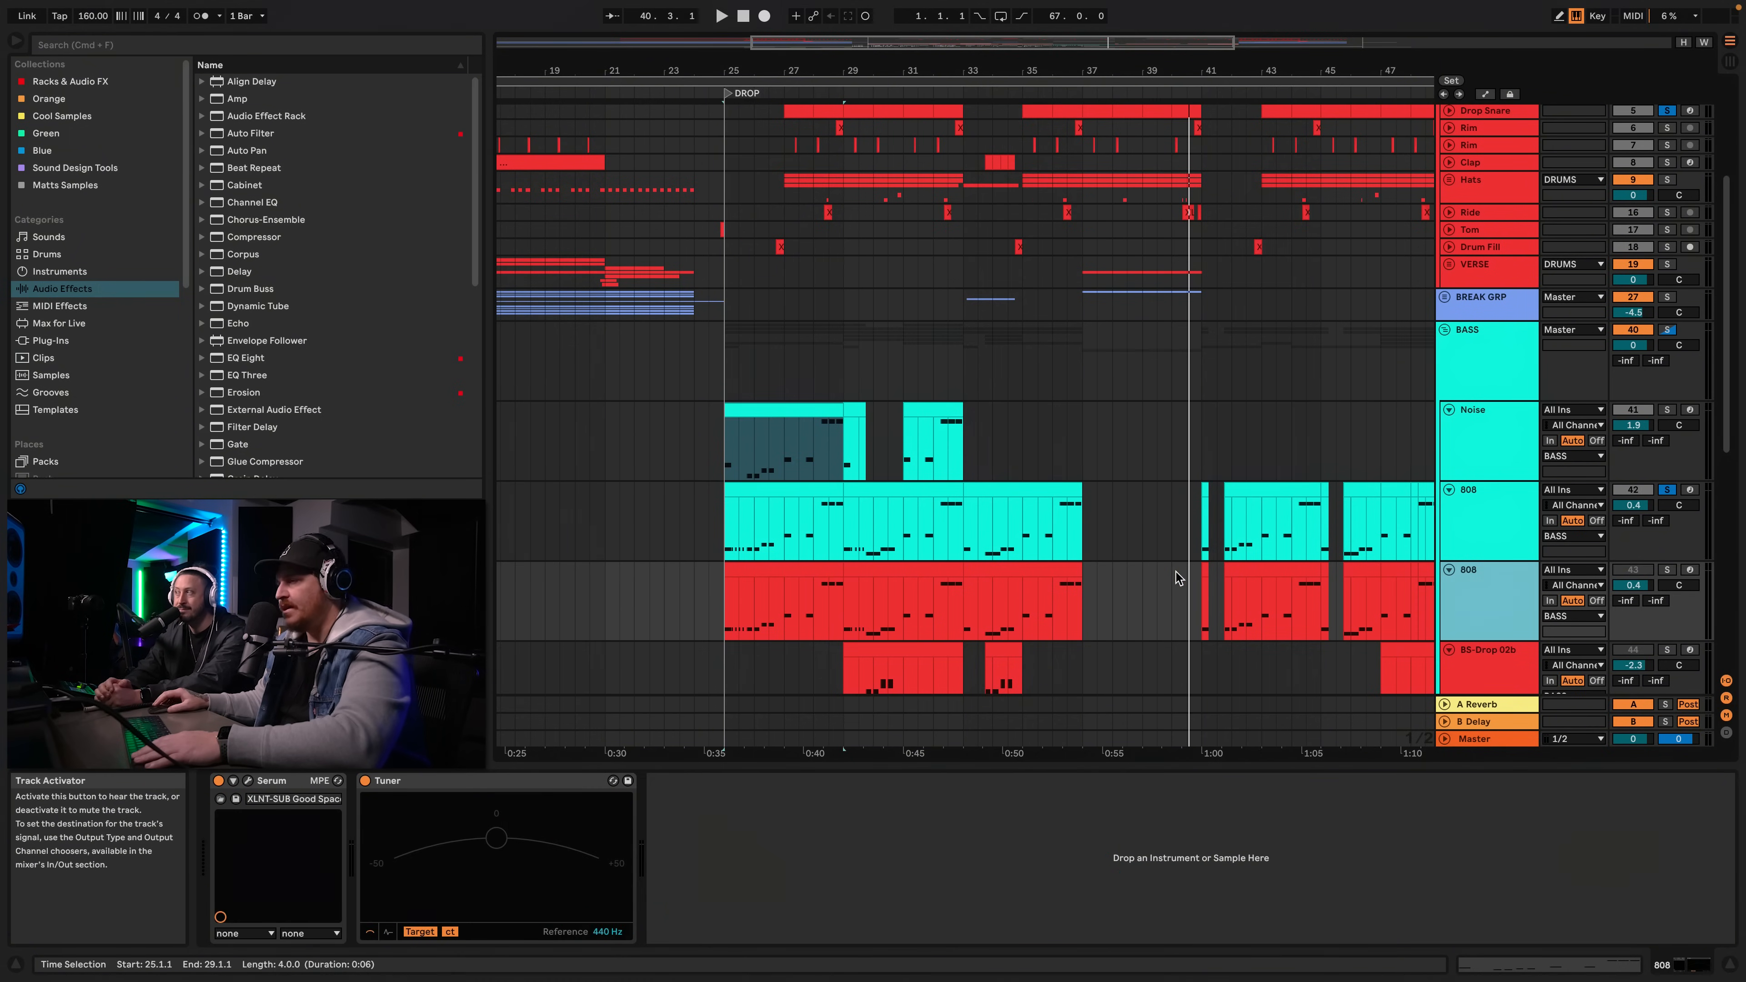
scroll(1597, 604, down, 5)
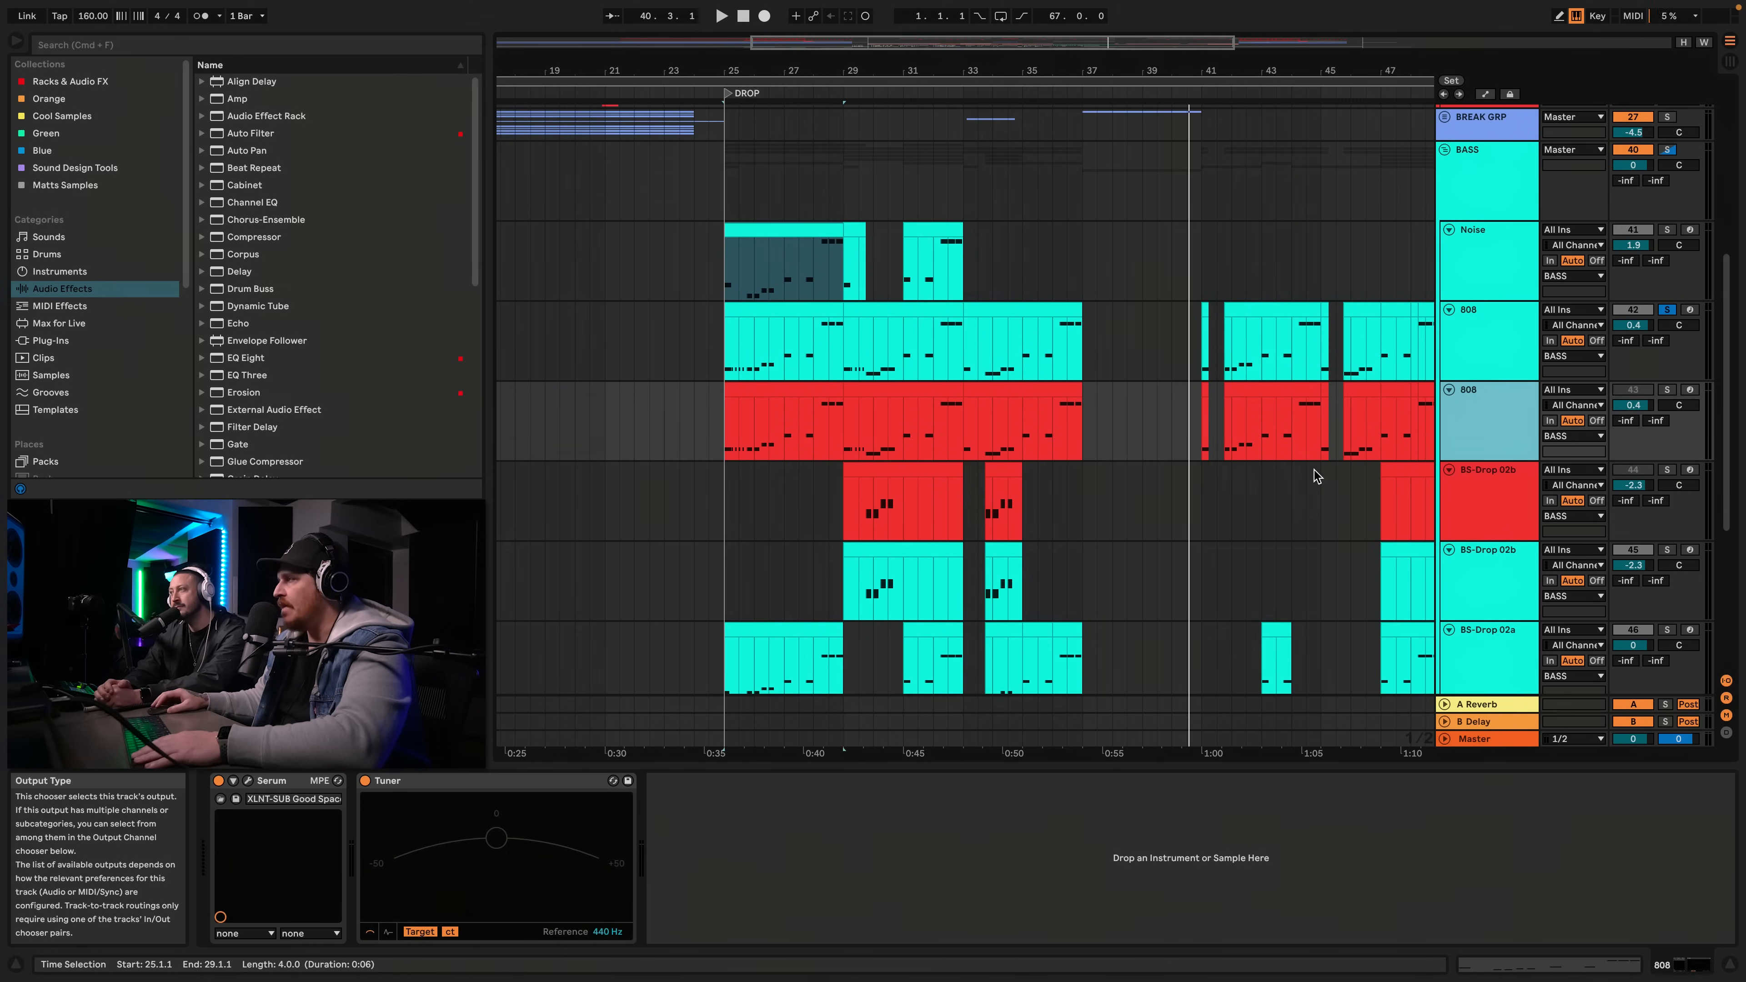
Select the red BS-Drop 02b track and play the soloed 808 and BS-Drop 02b basses from the clip at 33.4
click(1464, 517)
click(873, 482)
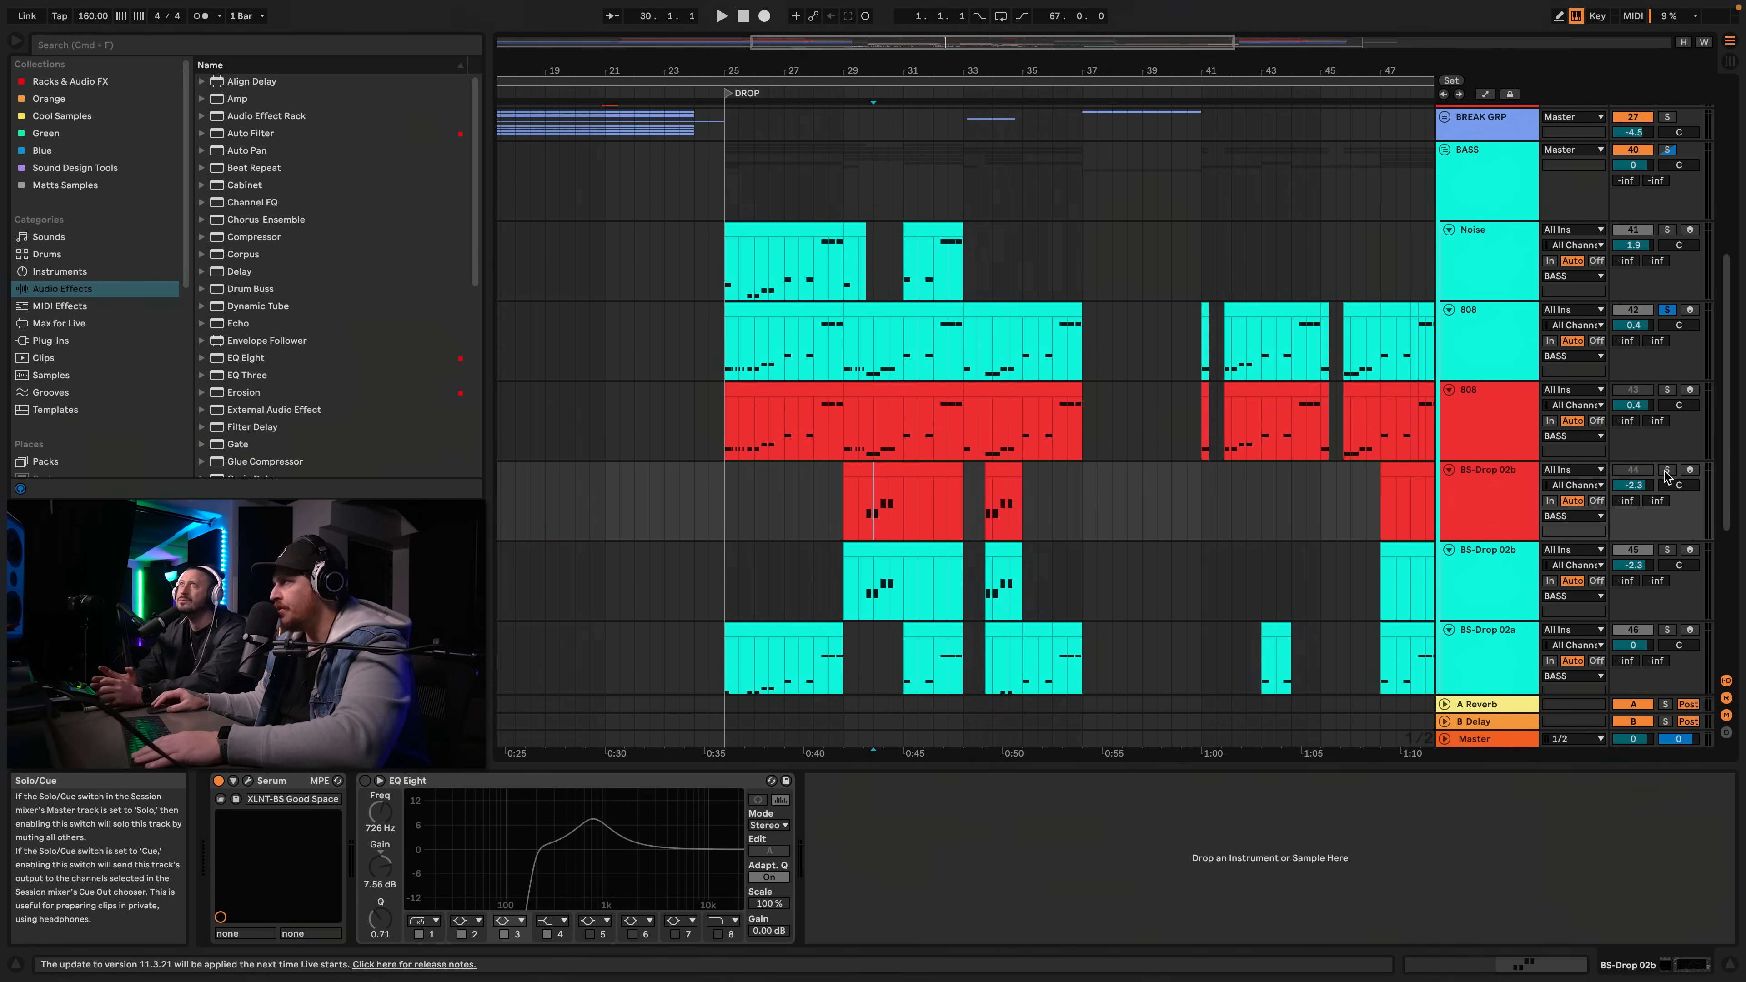
click(1002, 489)
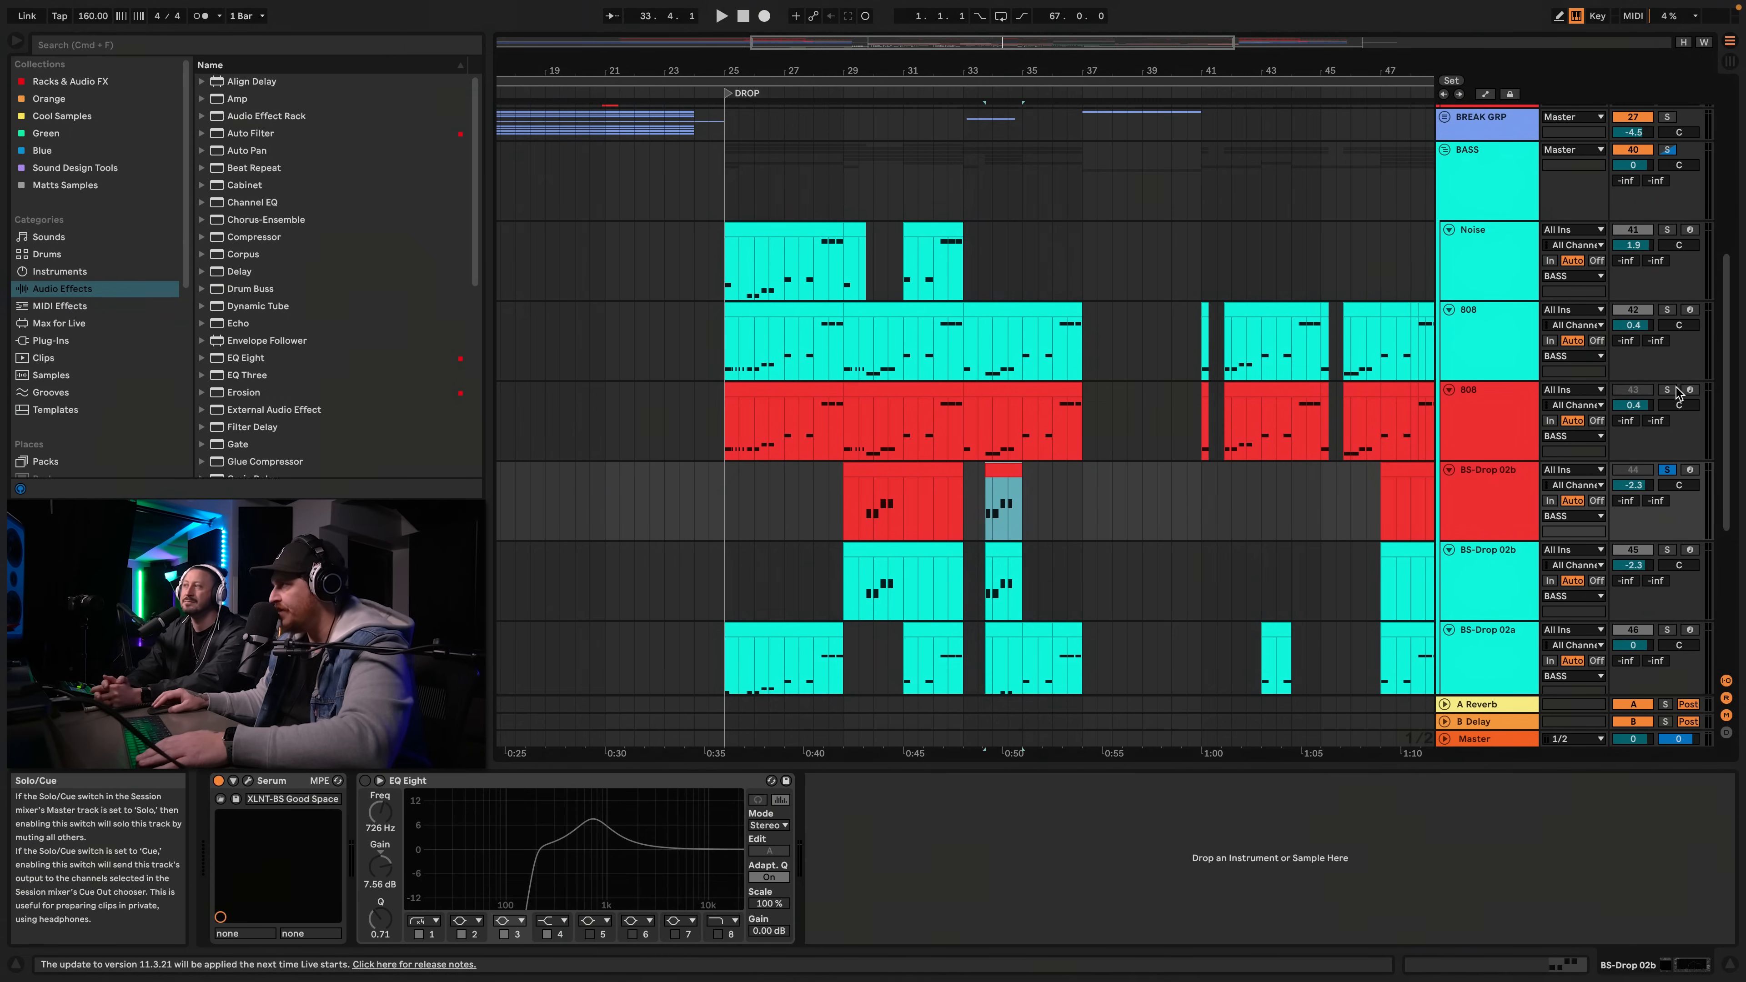
key(space)
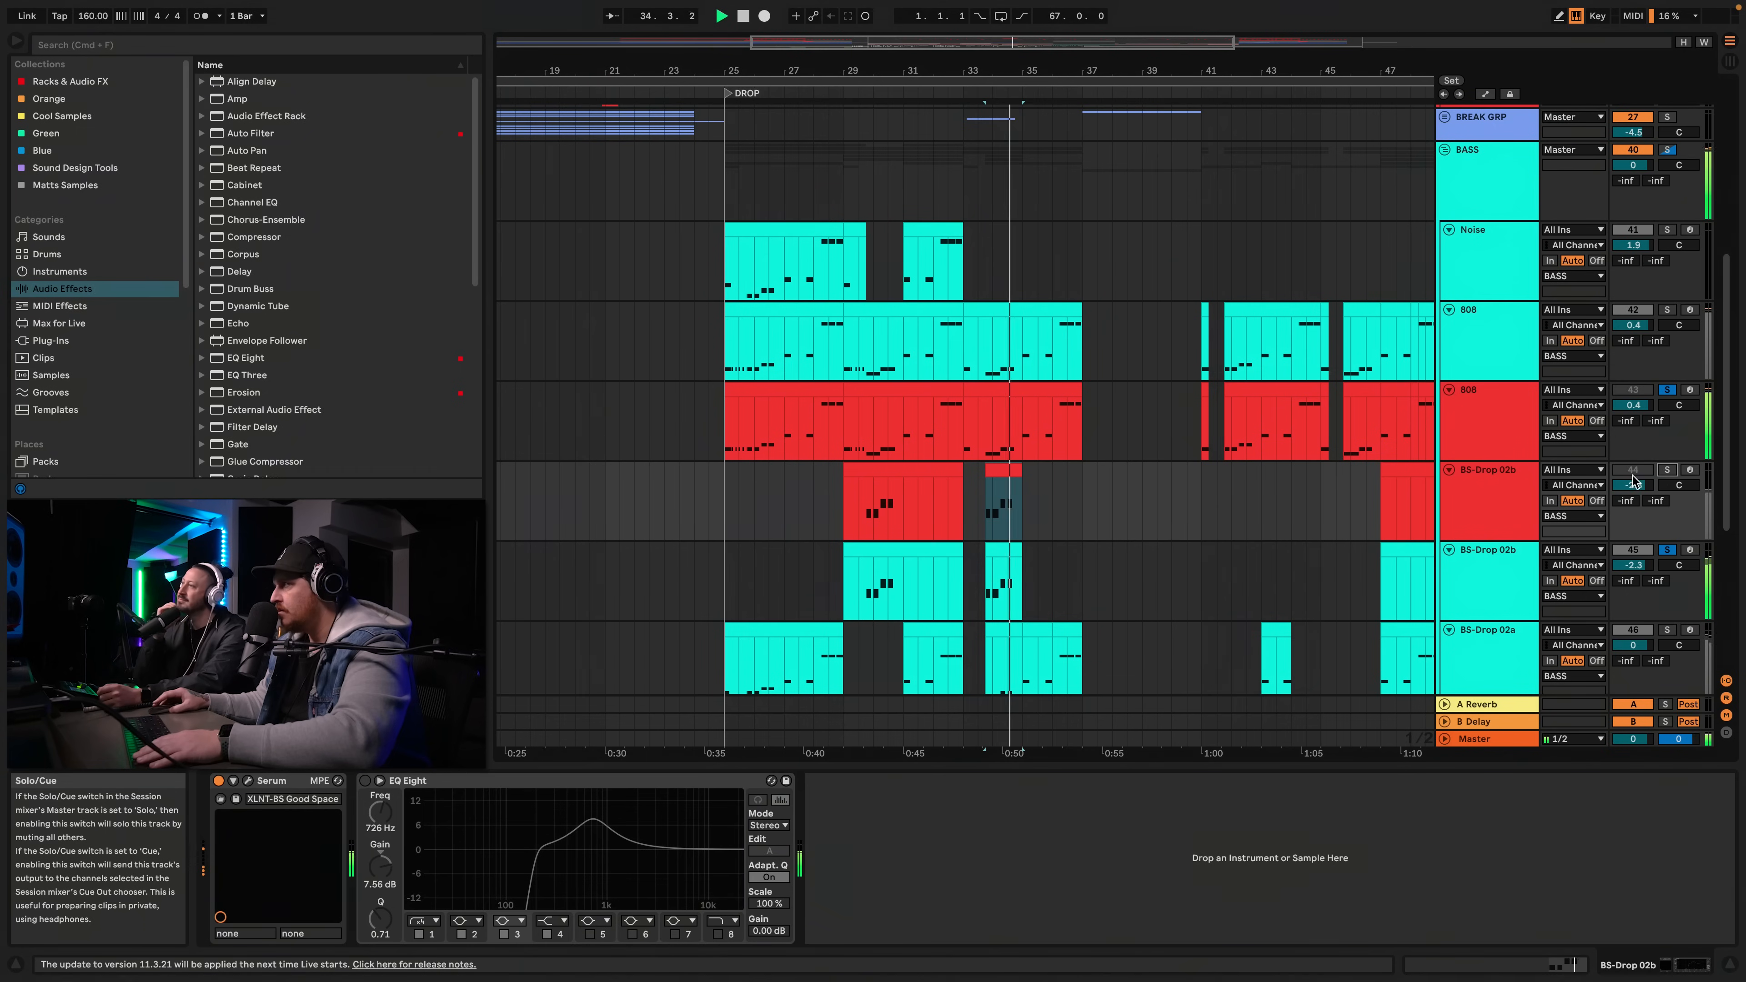
Solo BS-Drop 02a with the other basses and play them, and clear the solos to play the full mix
scroll(1676, 475, down, 5)
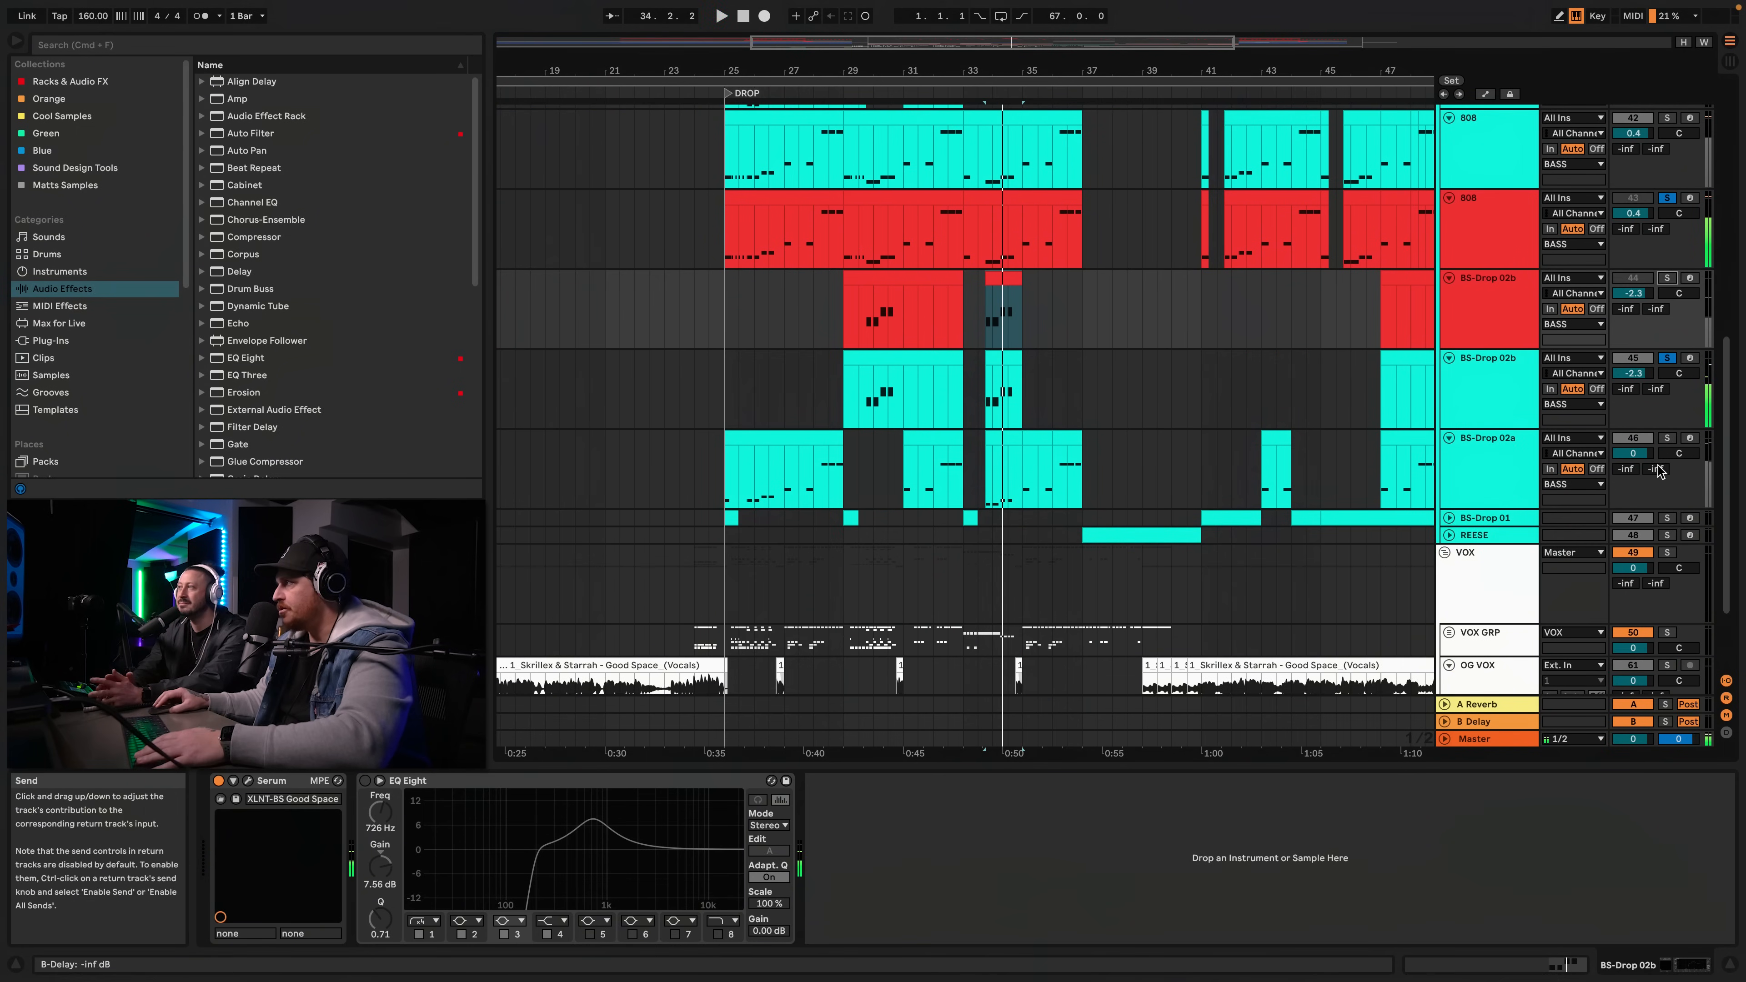
key(space)
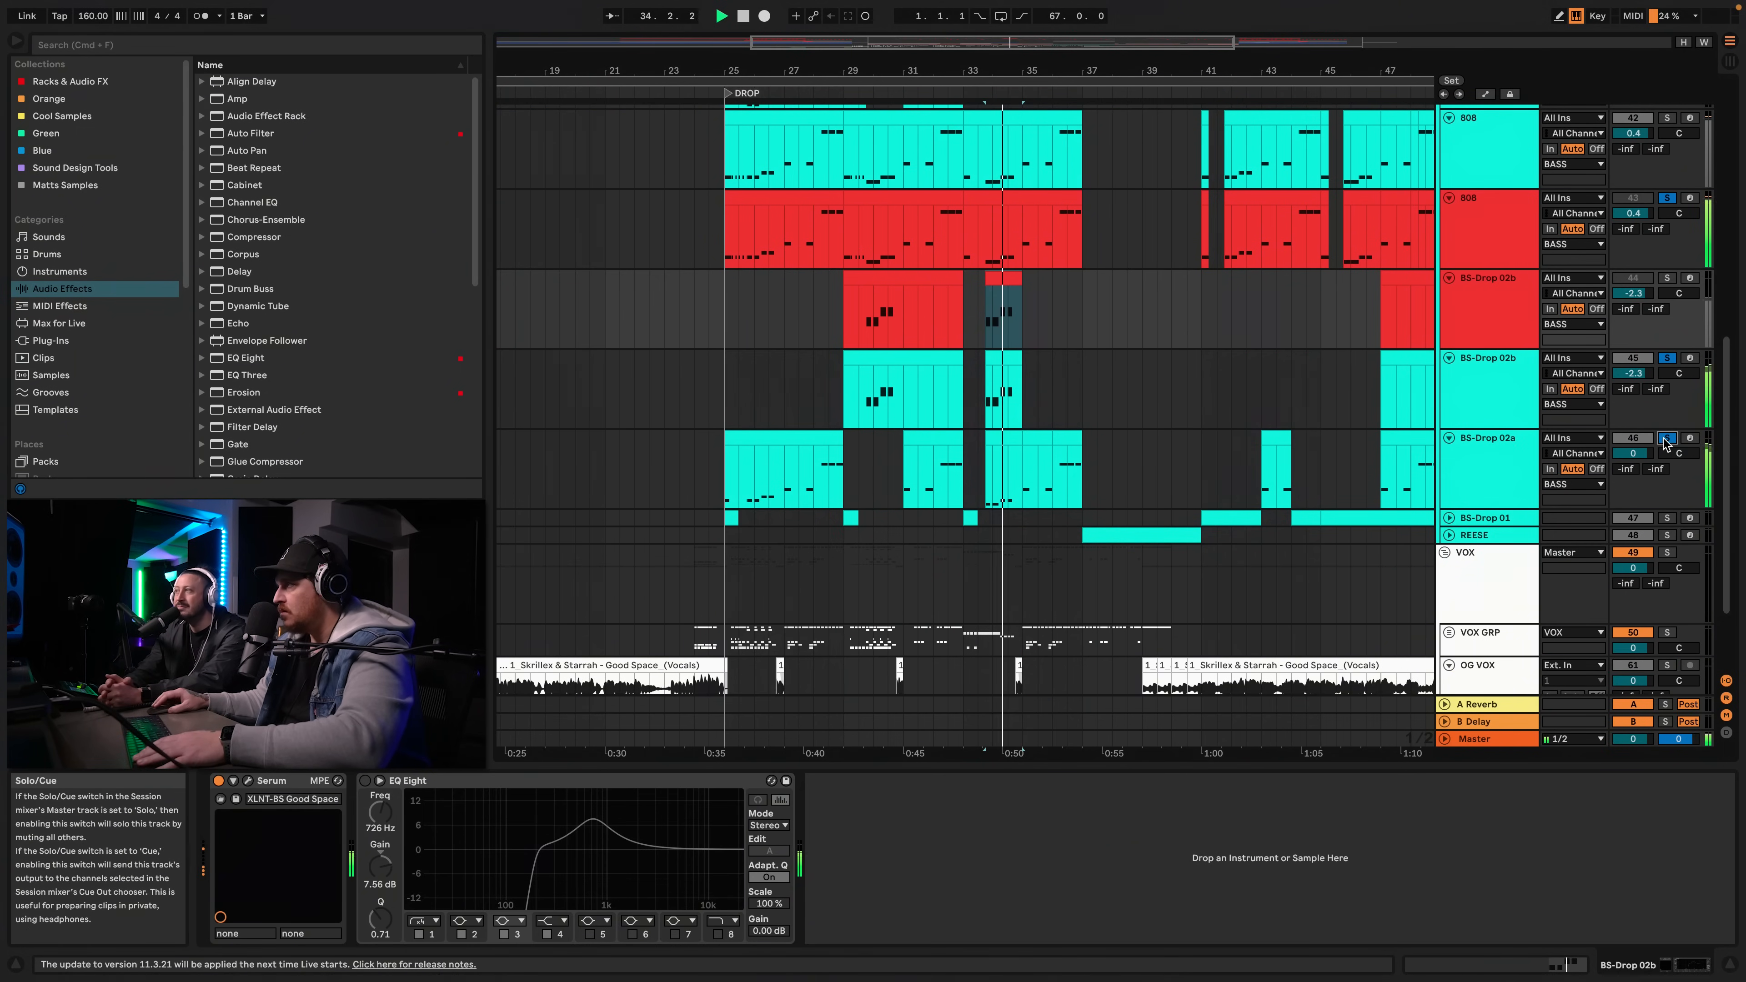
key(space)
click(1667, 440)
key(space)
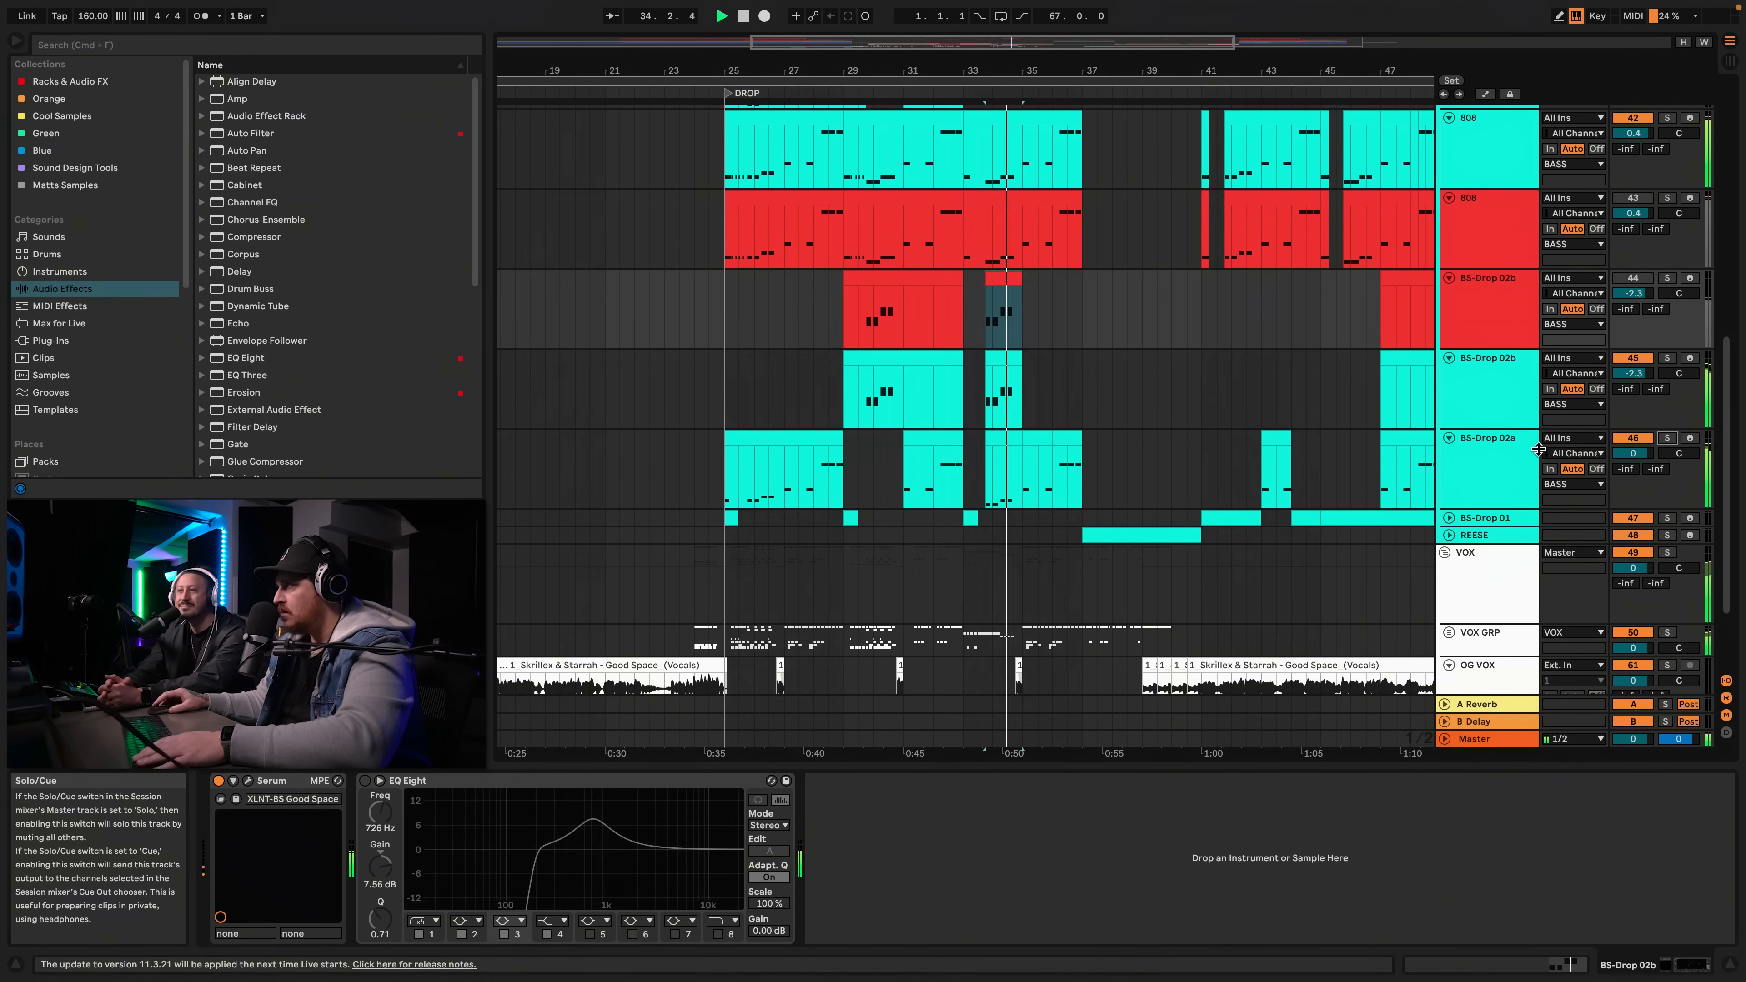
key(space)
Select 29.3 to 30.3 in the cyan BS-Drop 02b clip and play the full mix from there
click(853, 390)
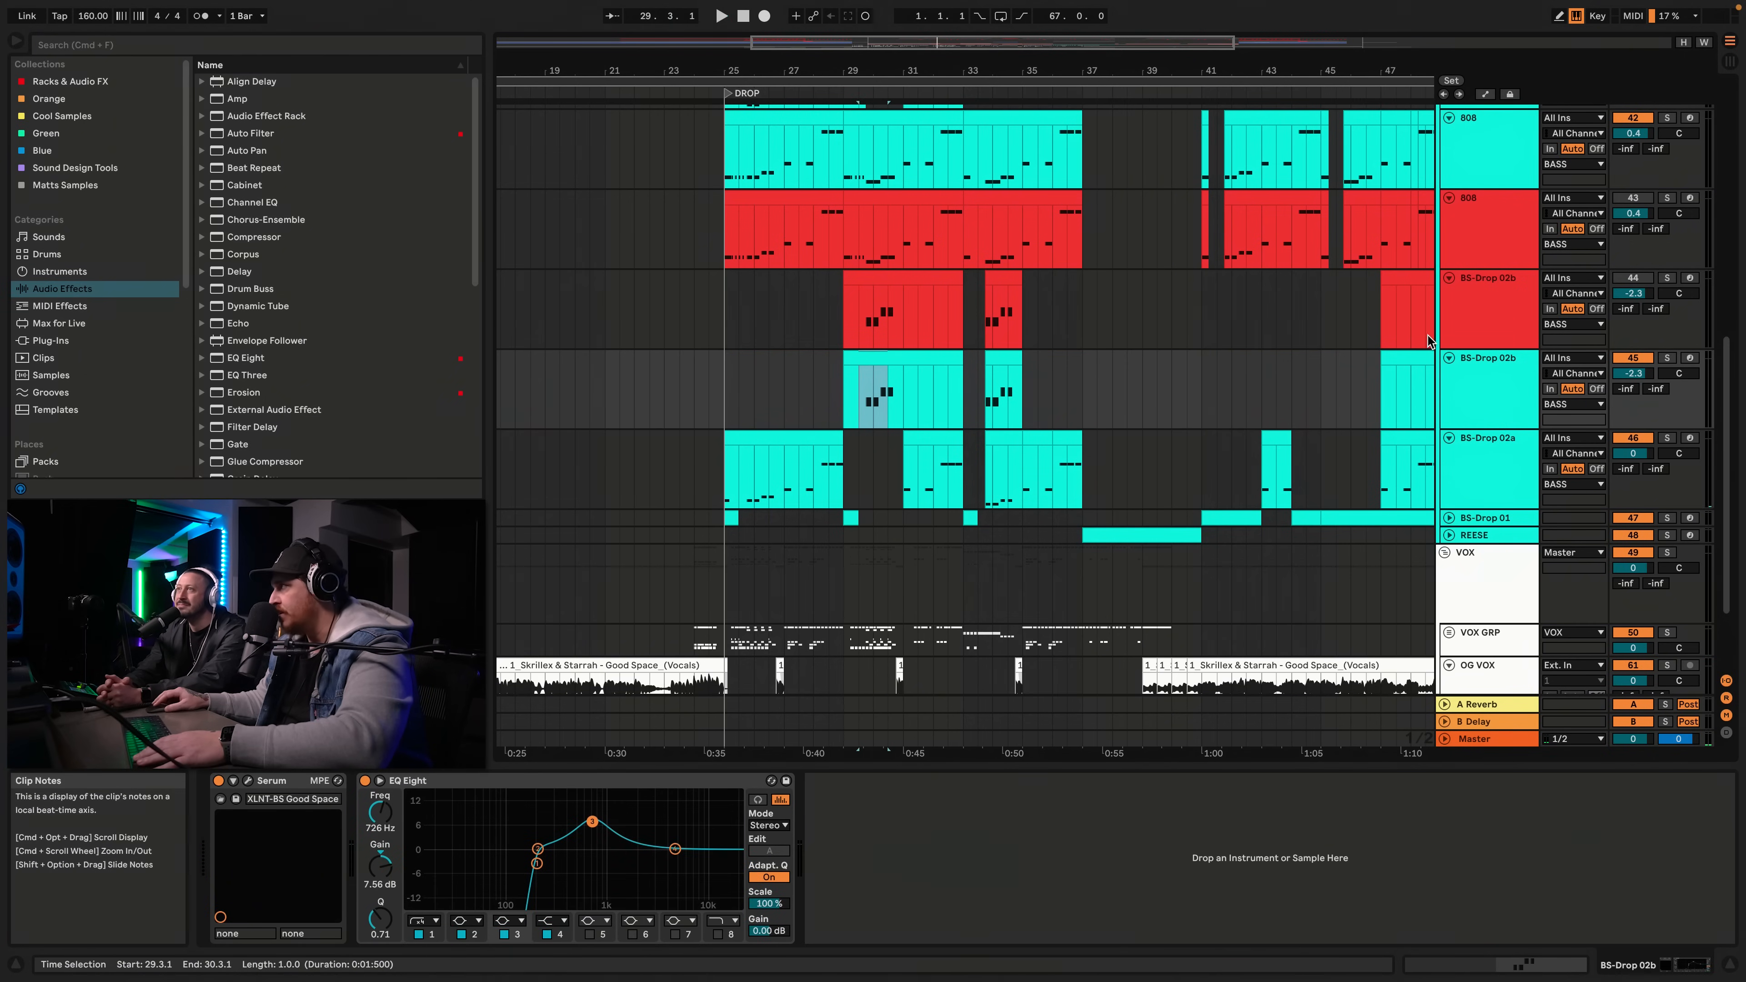
key(space)
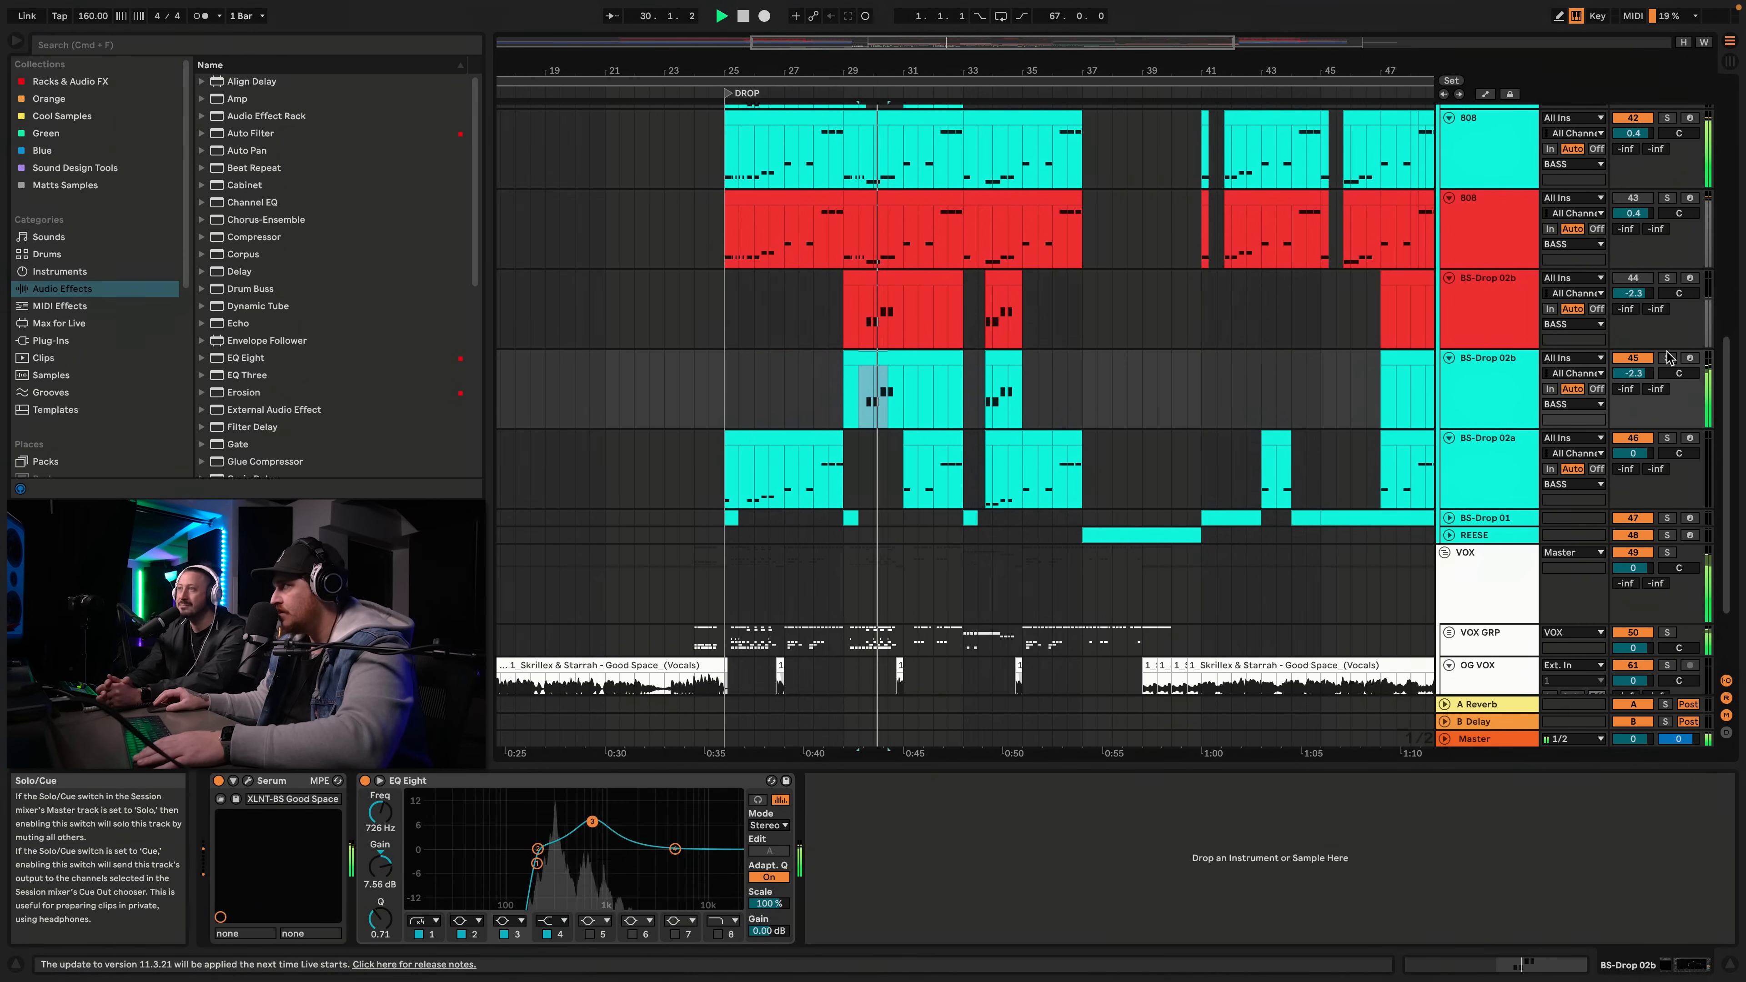
scroll(1671, 357, up, 3)
key(space)
Solo the cyan 808 and cyan BS-Drop 02b tracks and play the two together
click(1667, 212)
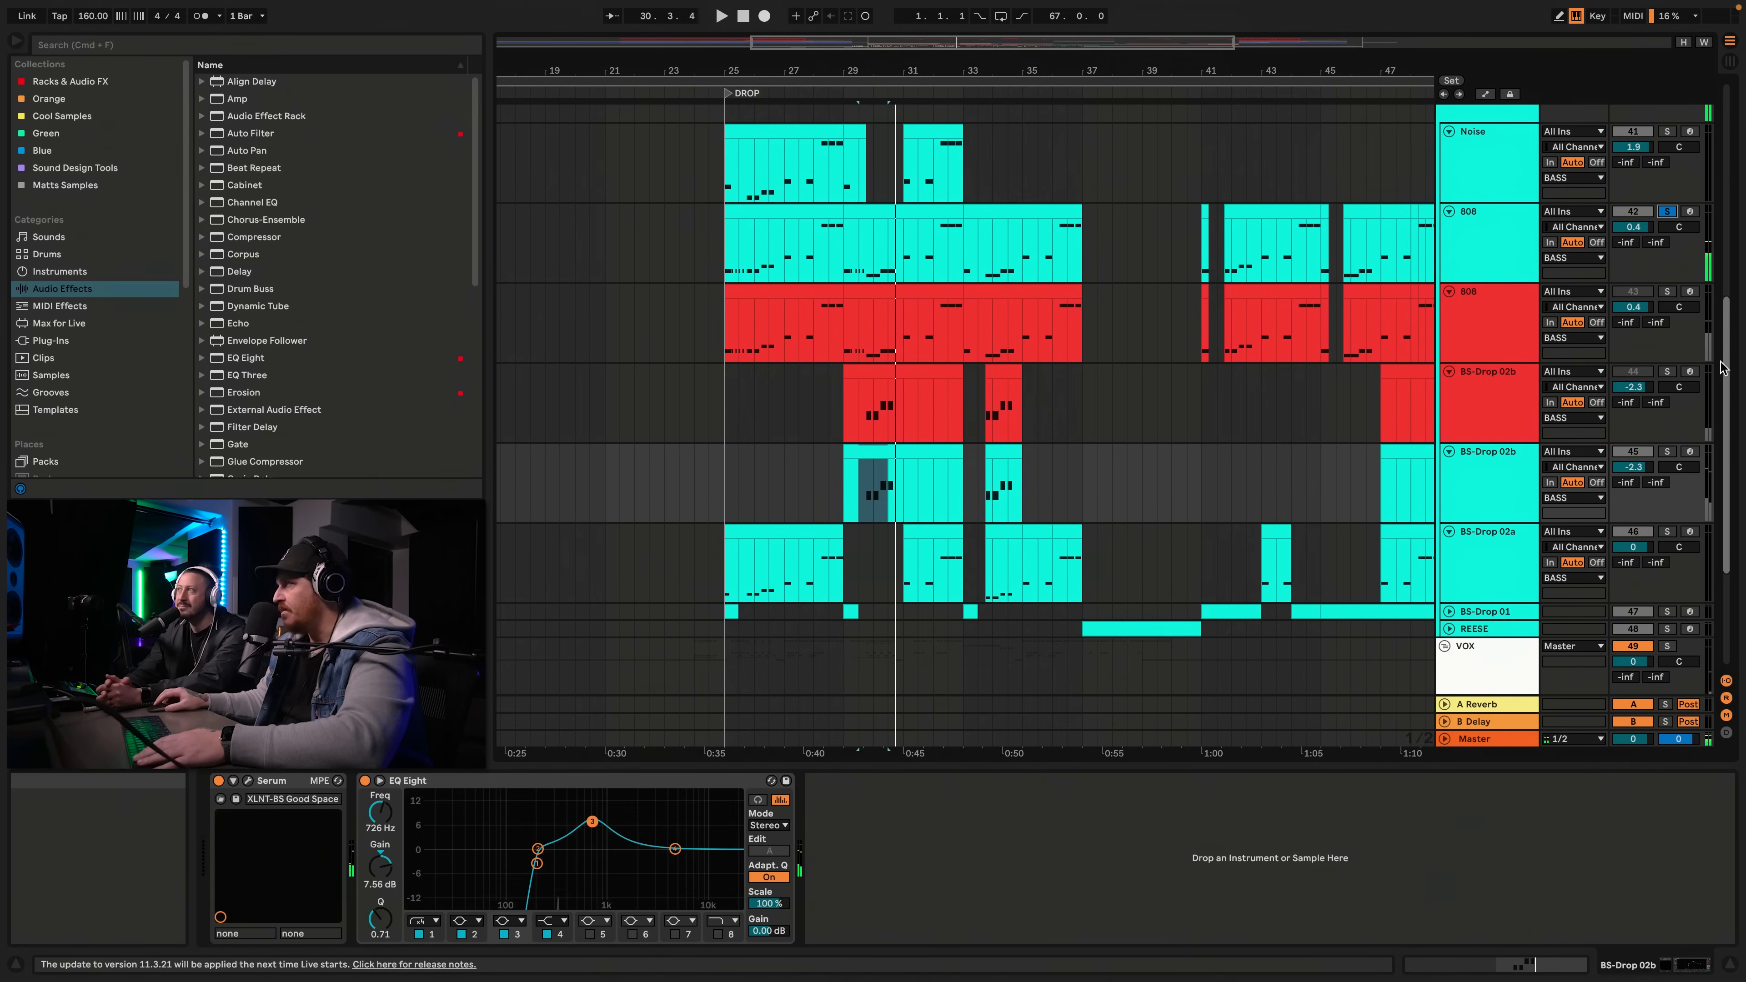
scroll(1681, 395, up, 1)
click(1667, 377)
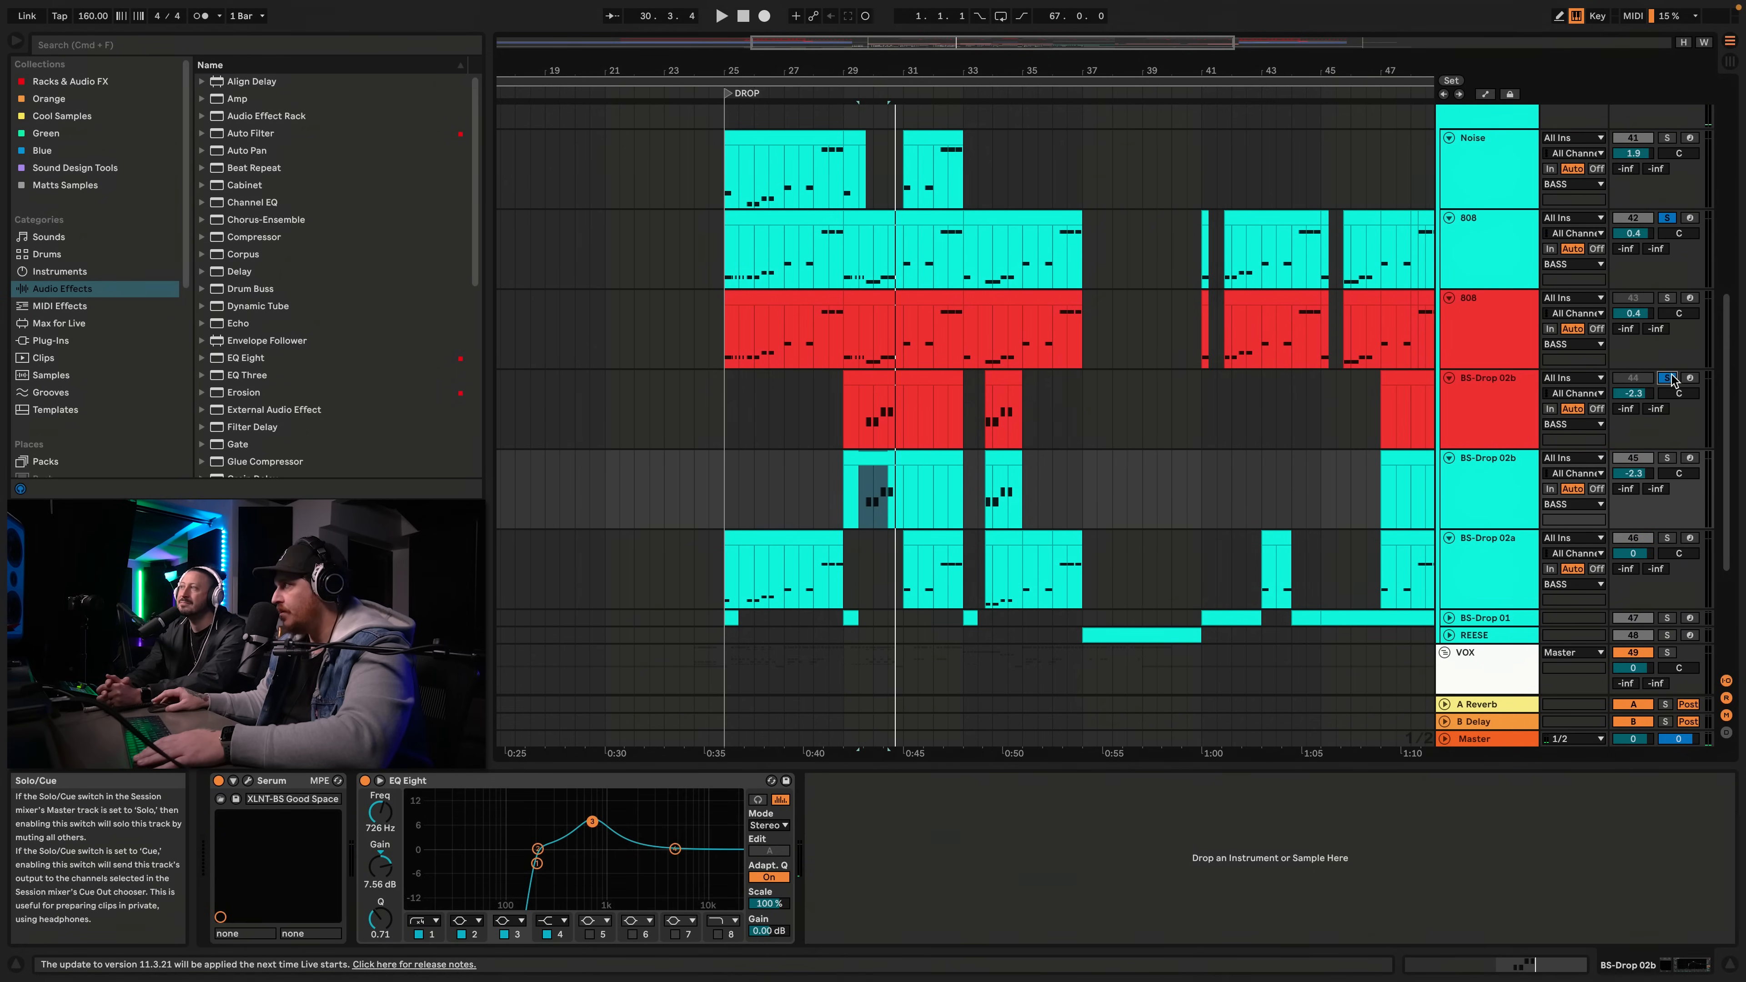
click(1671, 378)
key(space)
scroll(1671, 420, up, 1)
click(1669, 460)
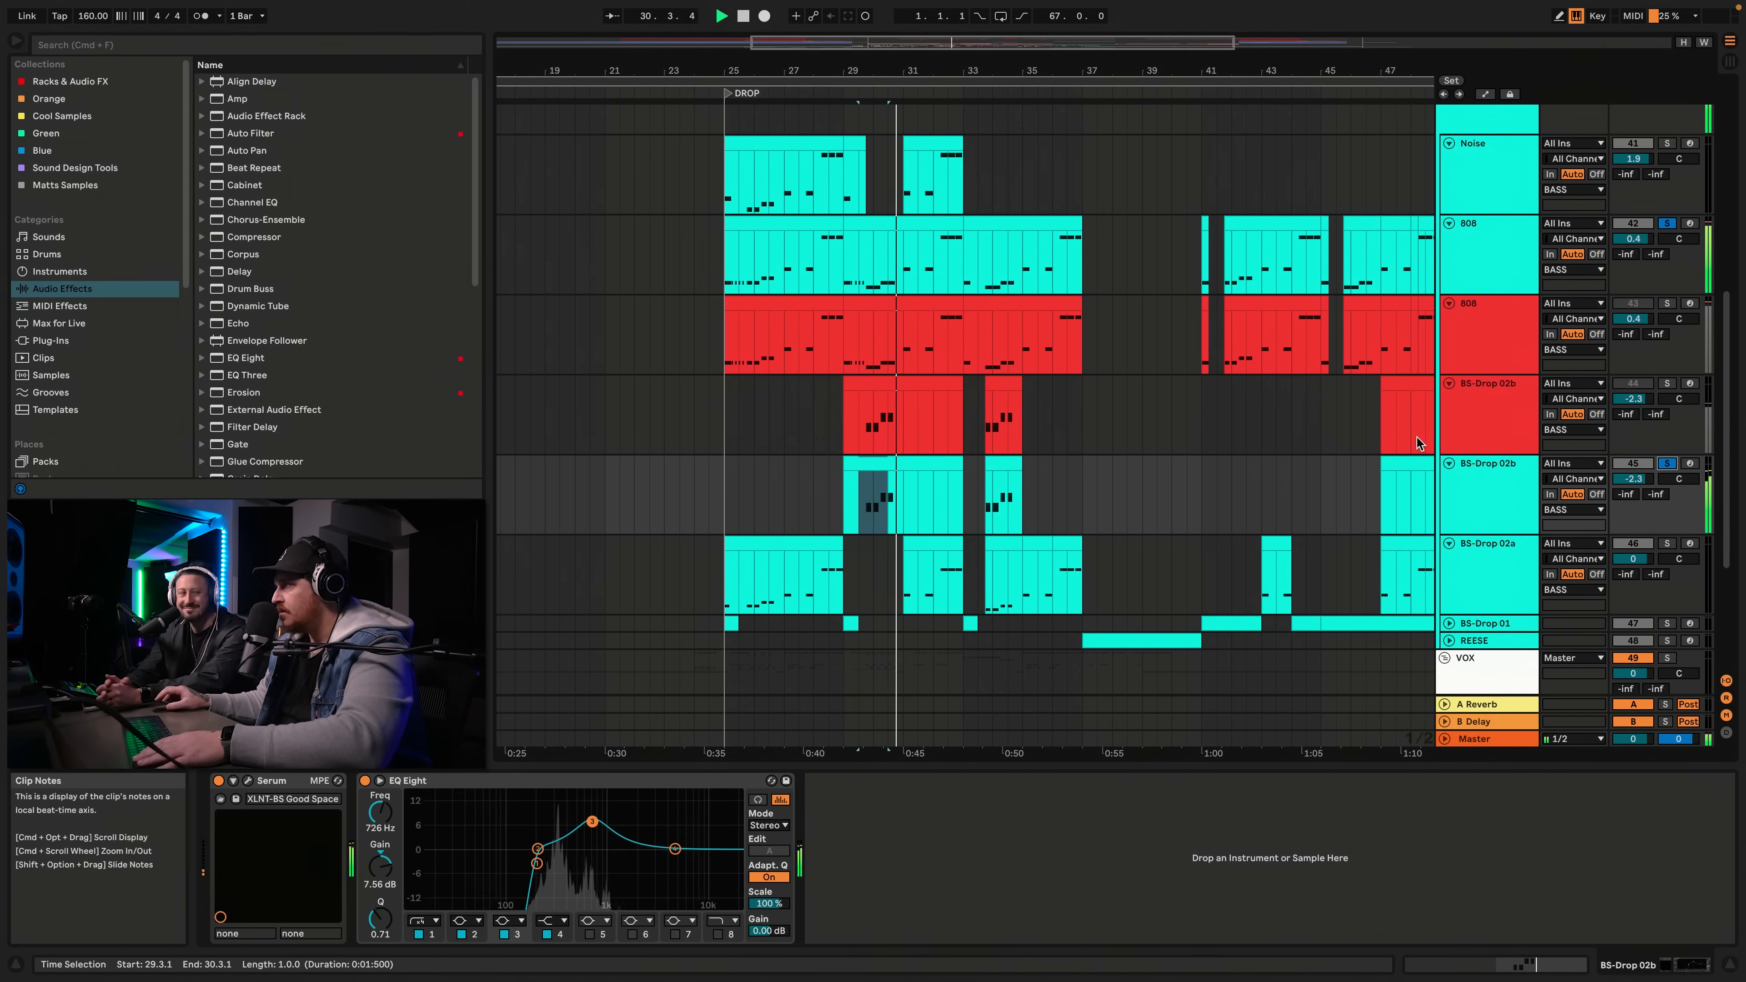
Select the red BS-Drop 02b track and solo it alone
click(1497, 485)
click(1493, 424)
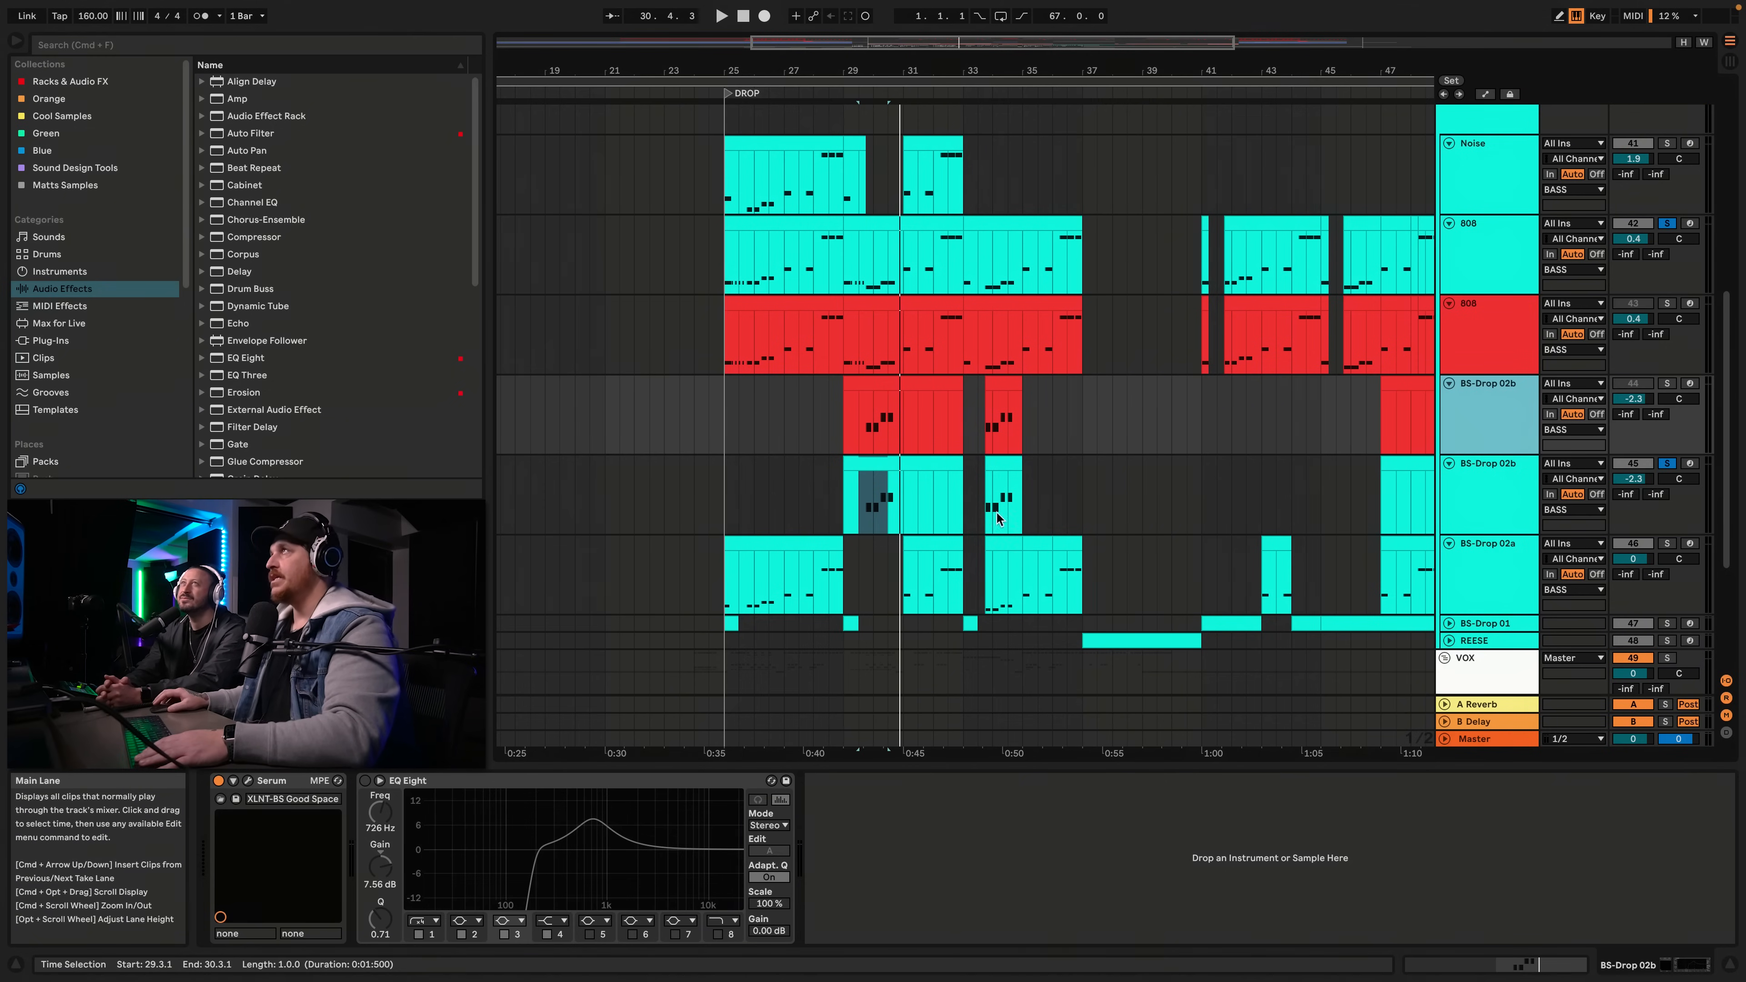
click(1666, 385)
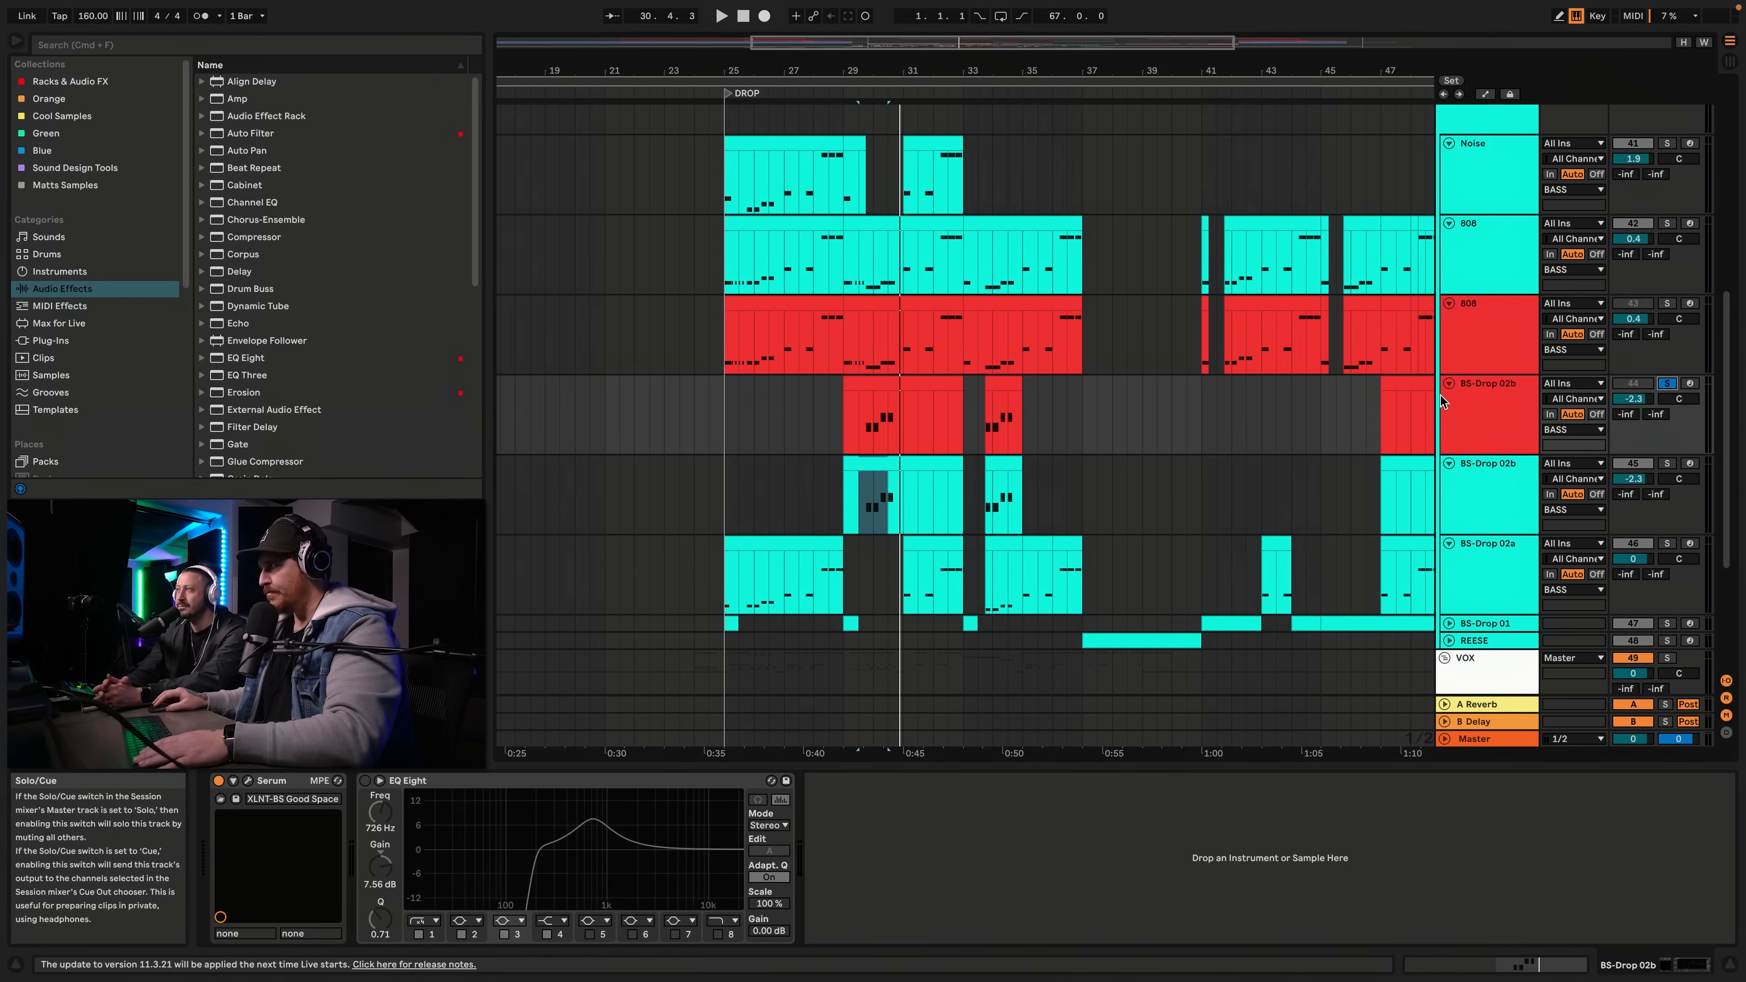
click(1425, 405)
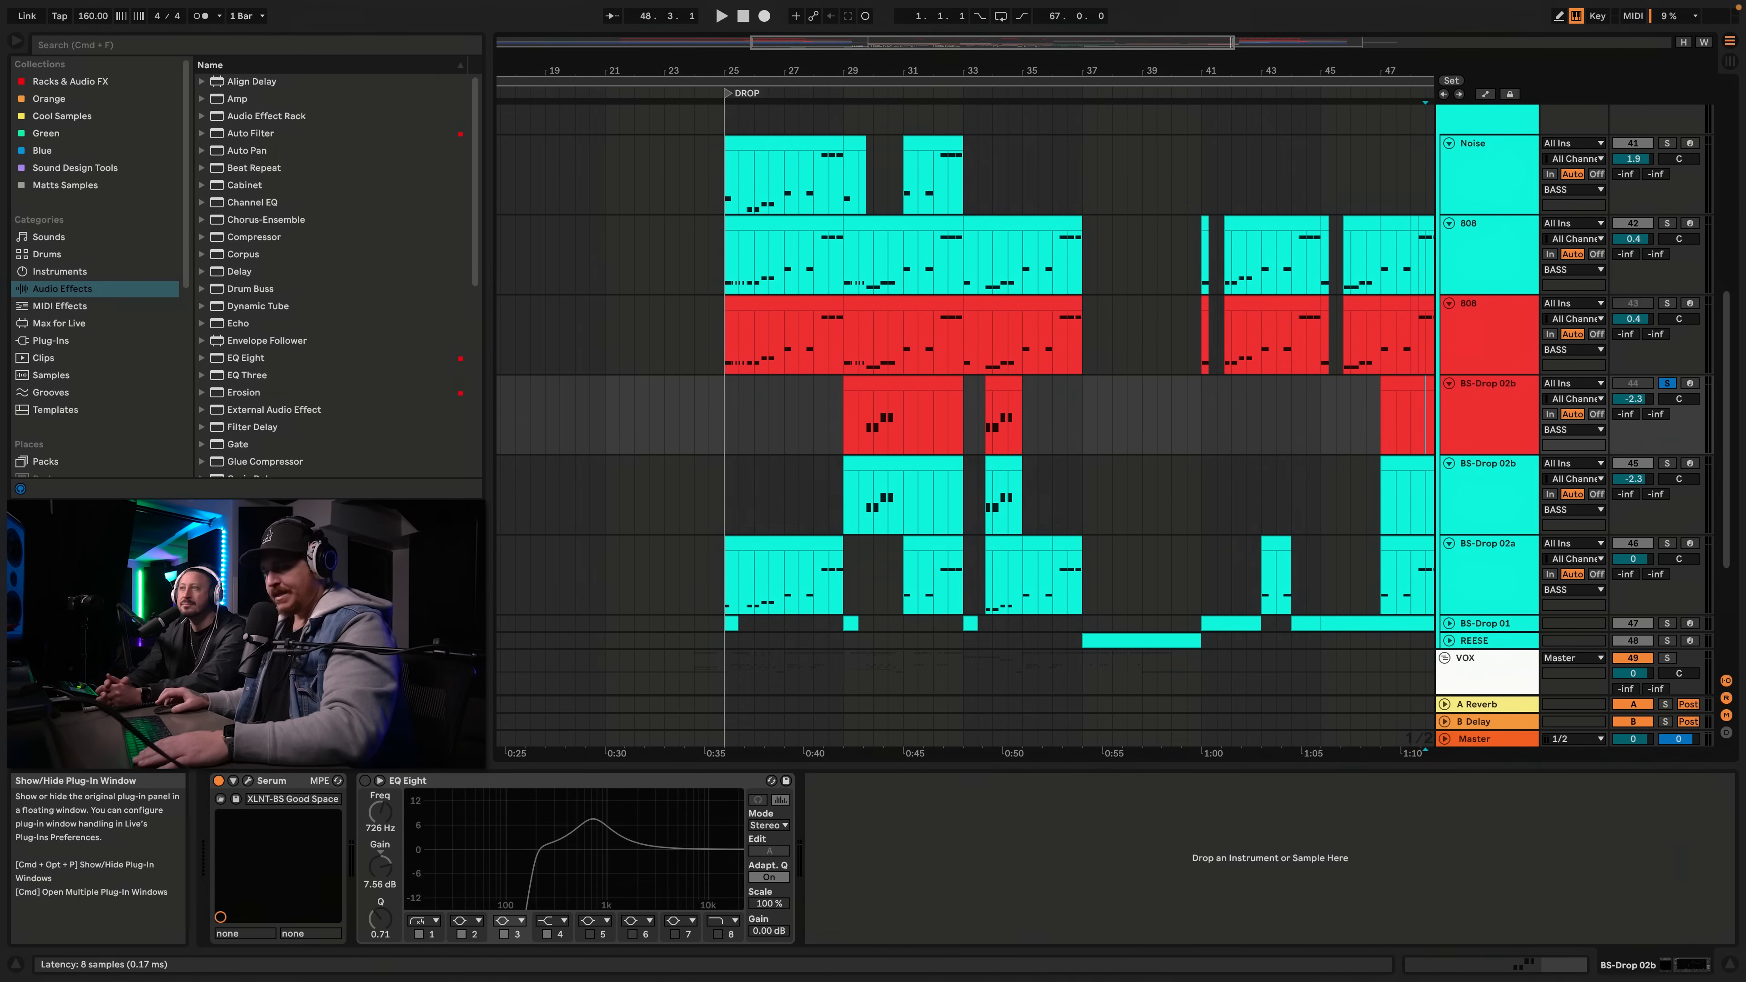
Open the red BS-Drop 02b track's Serum window, move it to mid-screen and show Envelope 2
key(super+alt+p)
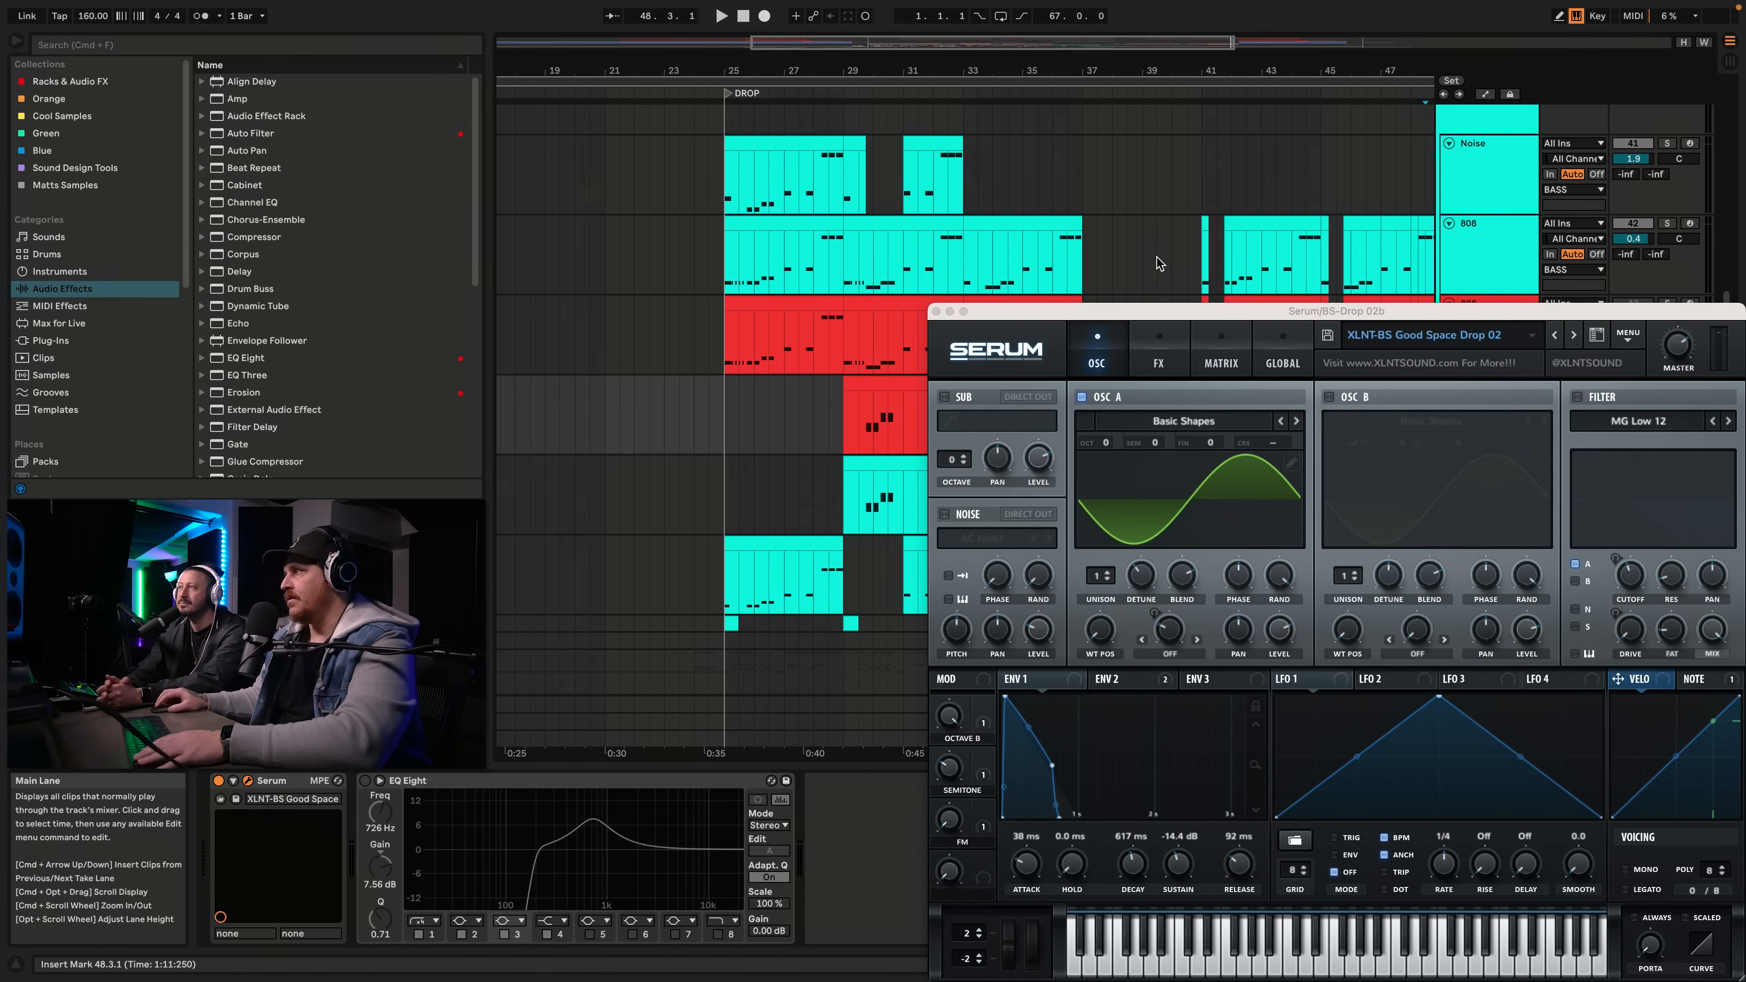
drag(1154, 317, 827, 160)
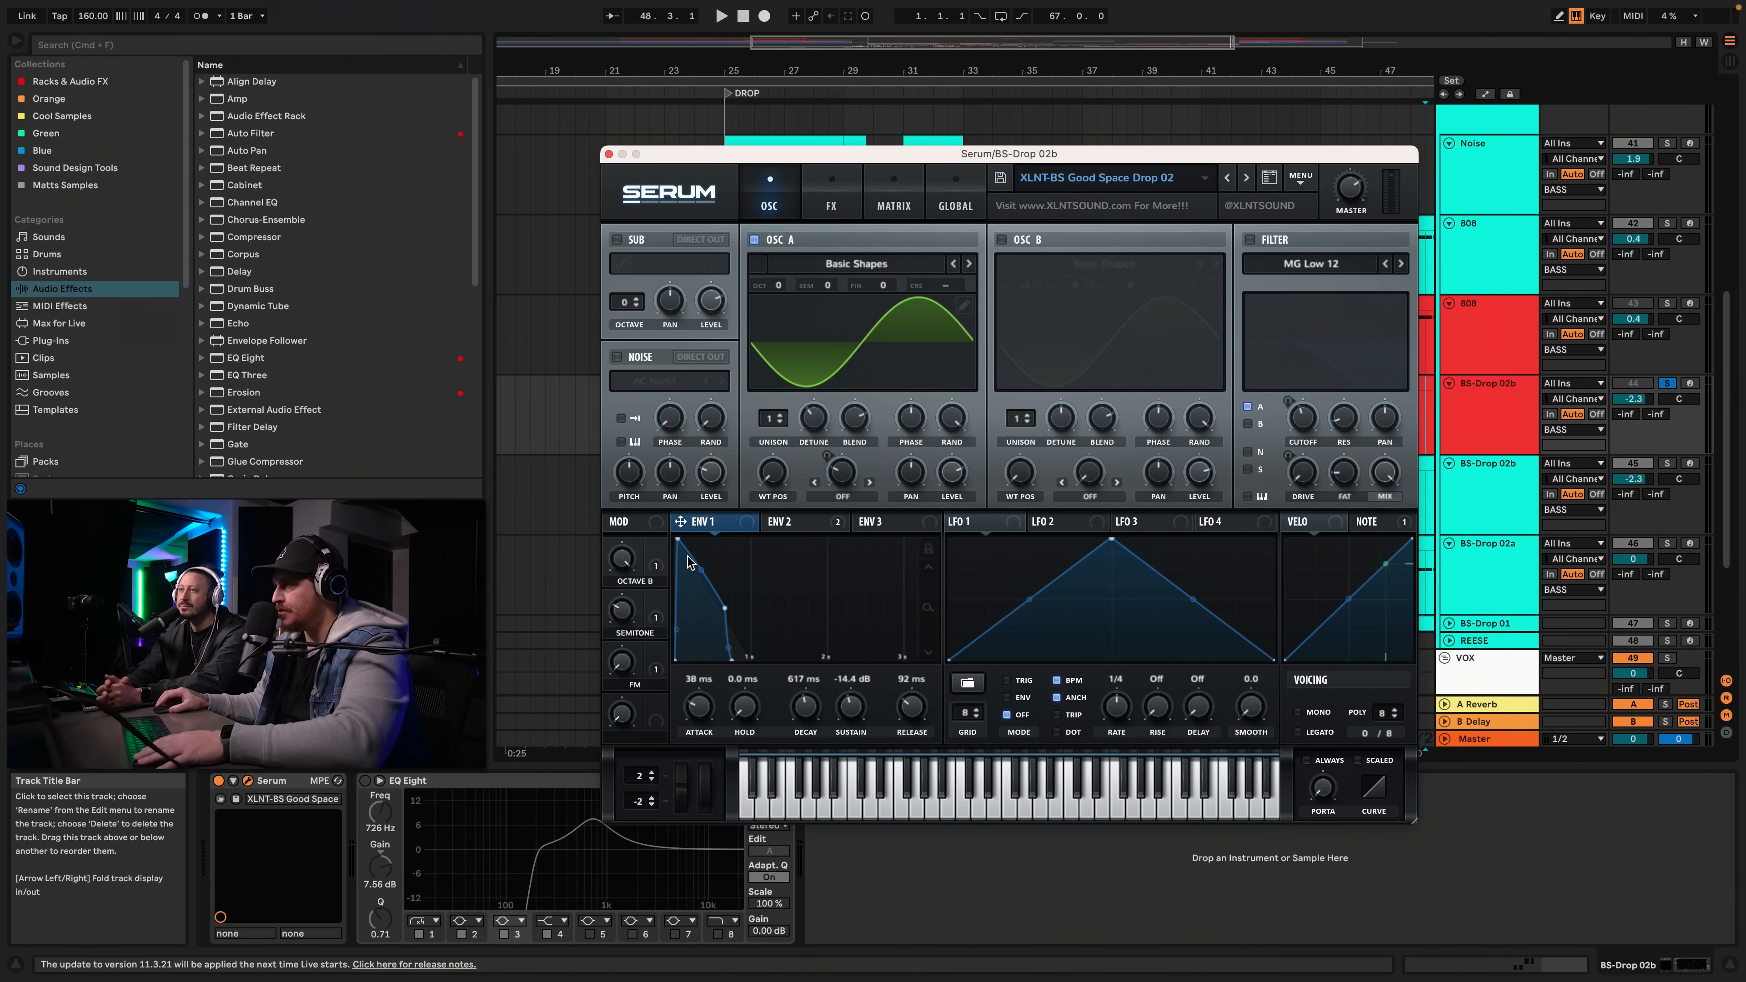
click(819, 528)
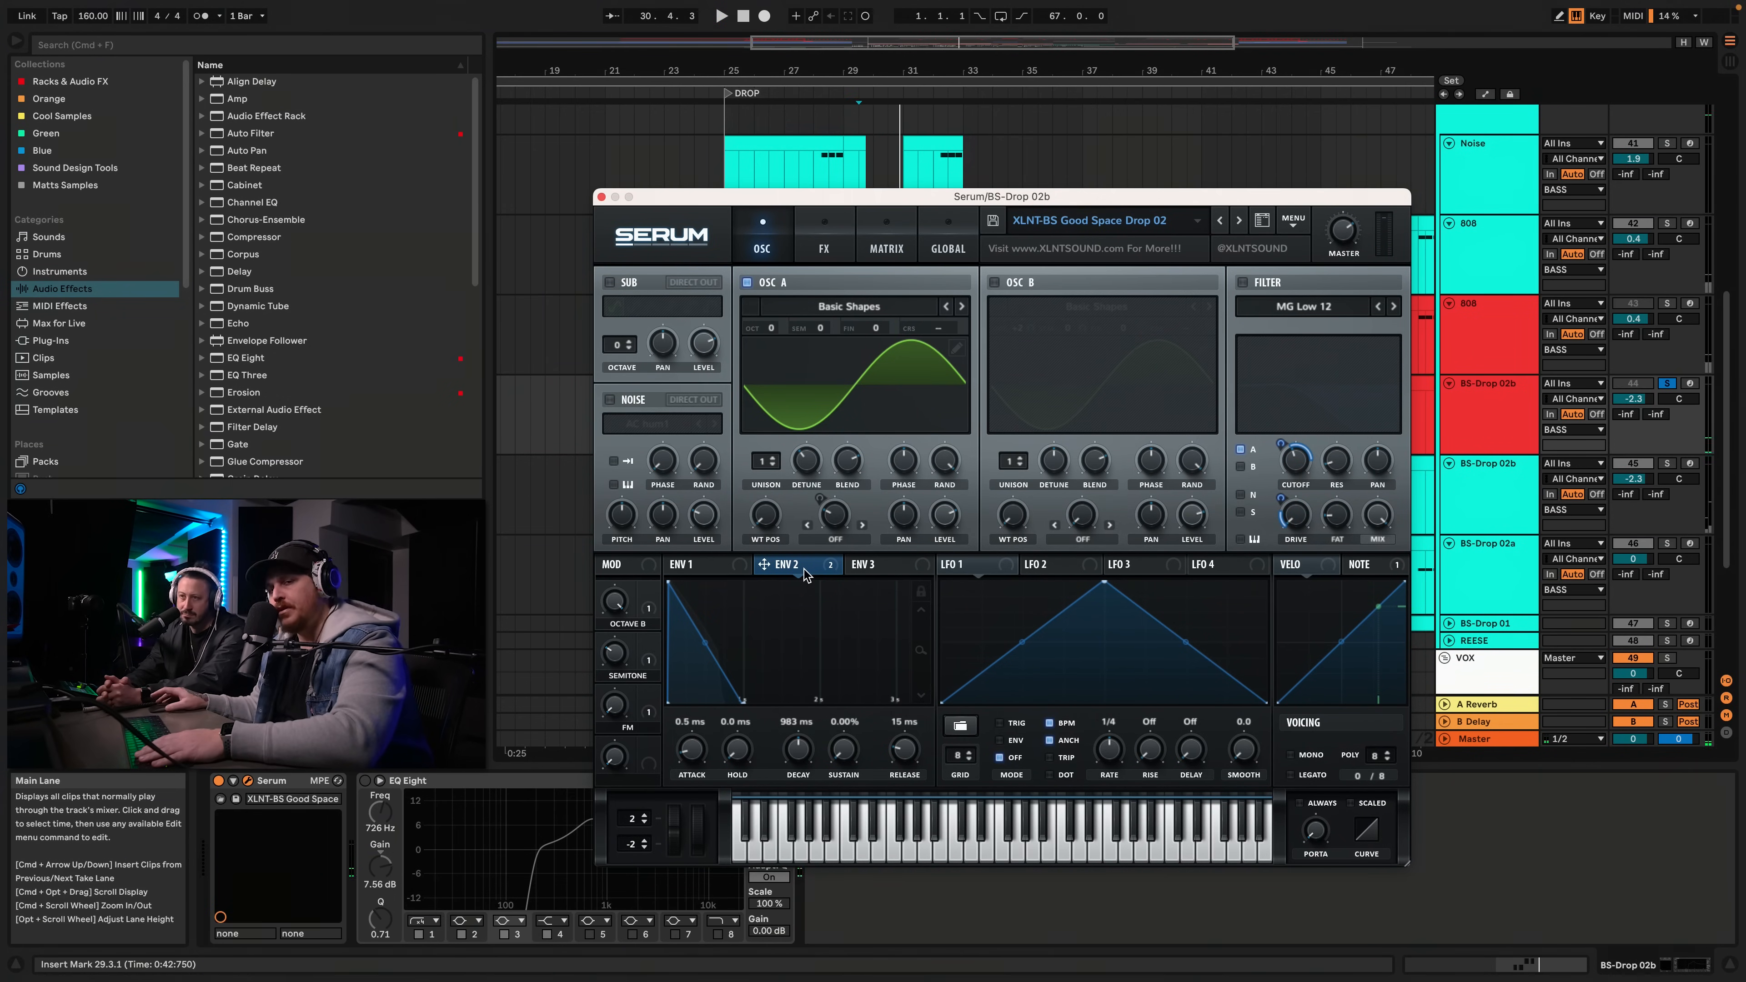
mouse_move(805, 574)
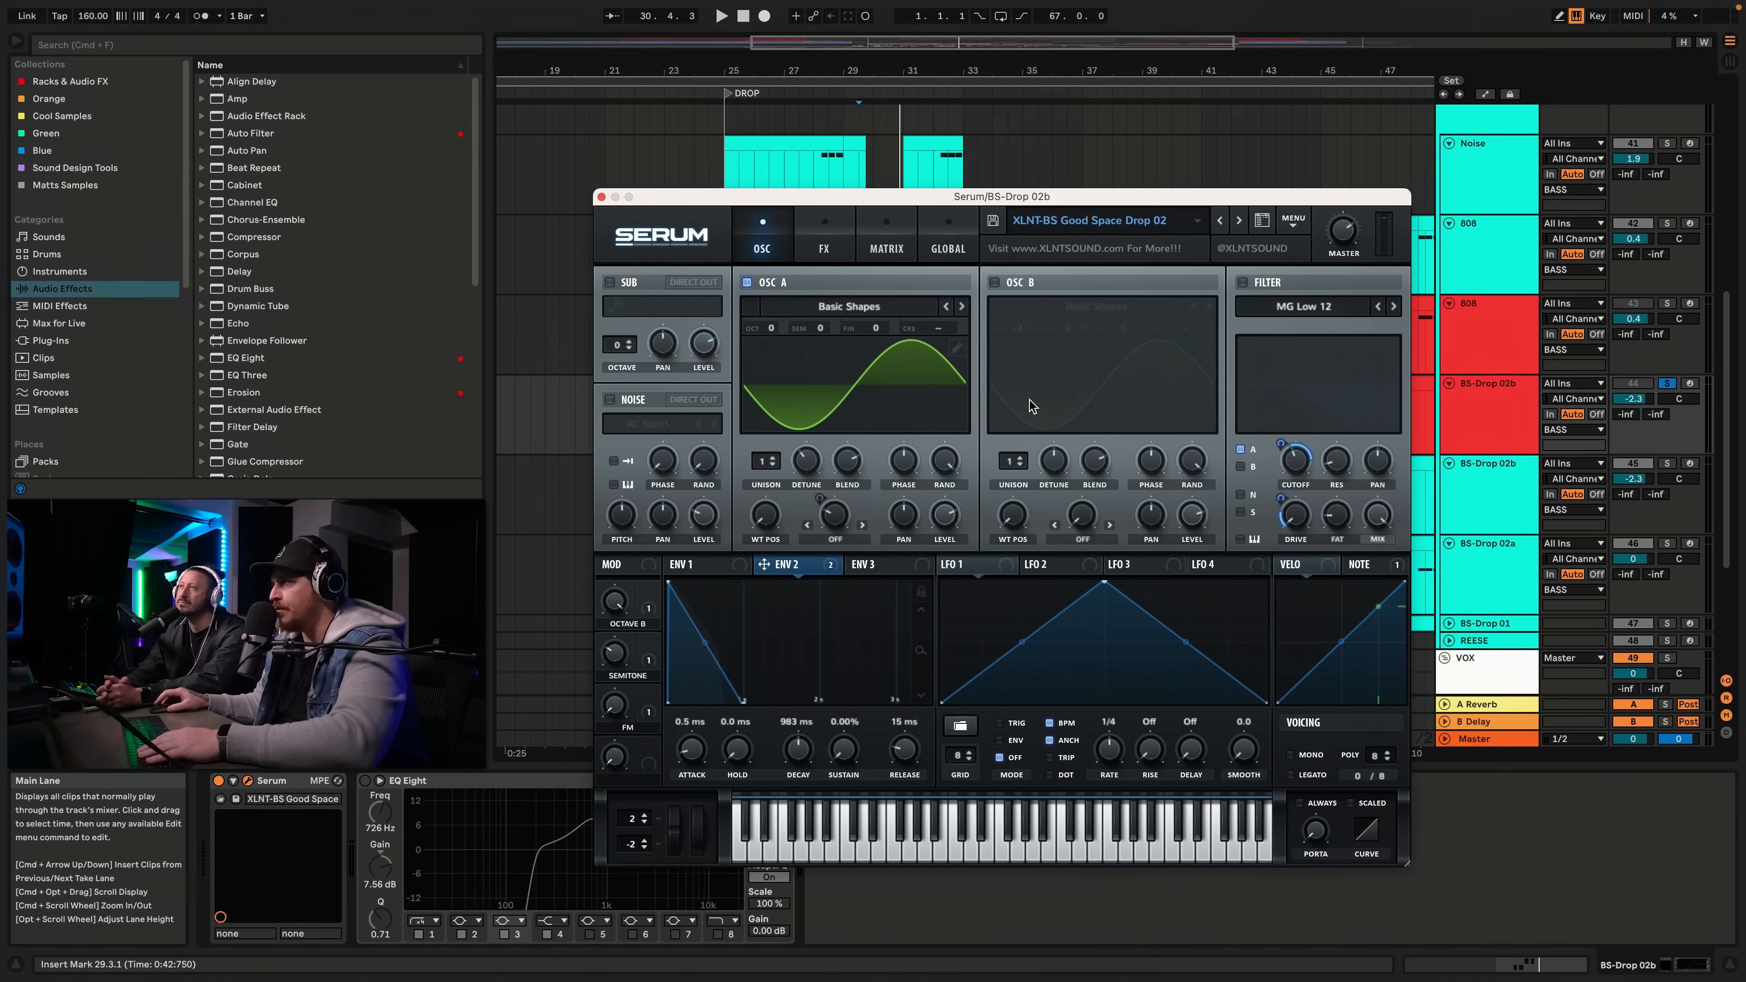
Enable Serum's oscillator B, check its level and play the bass with both oscillators
click(992, 282)
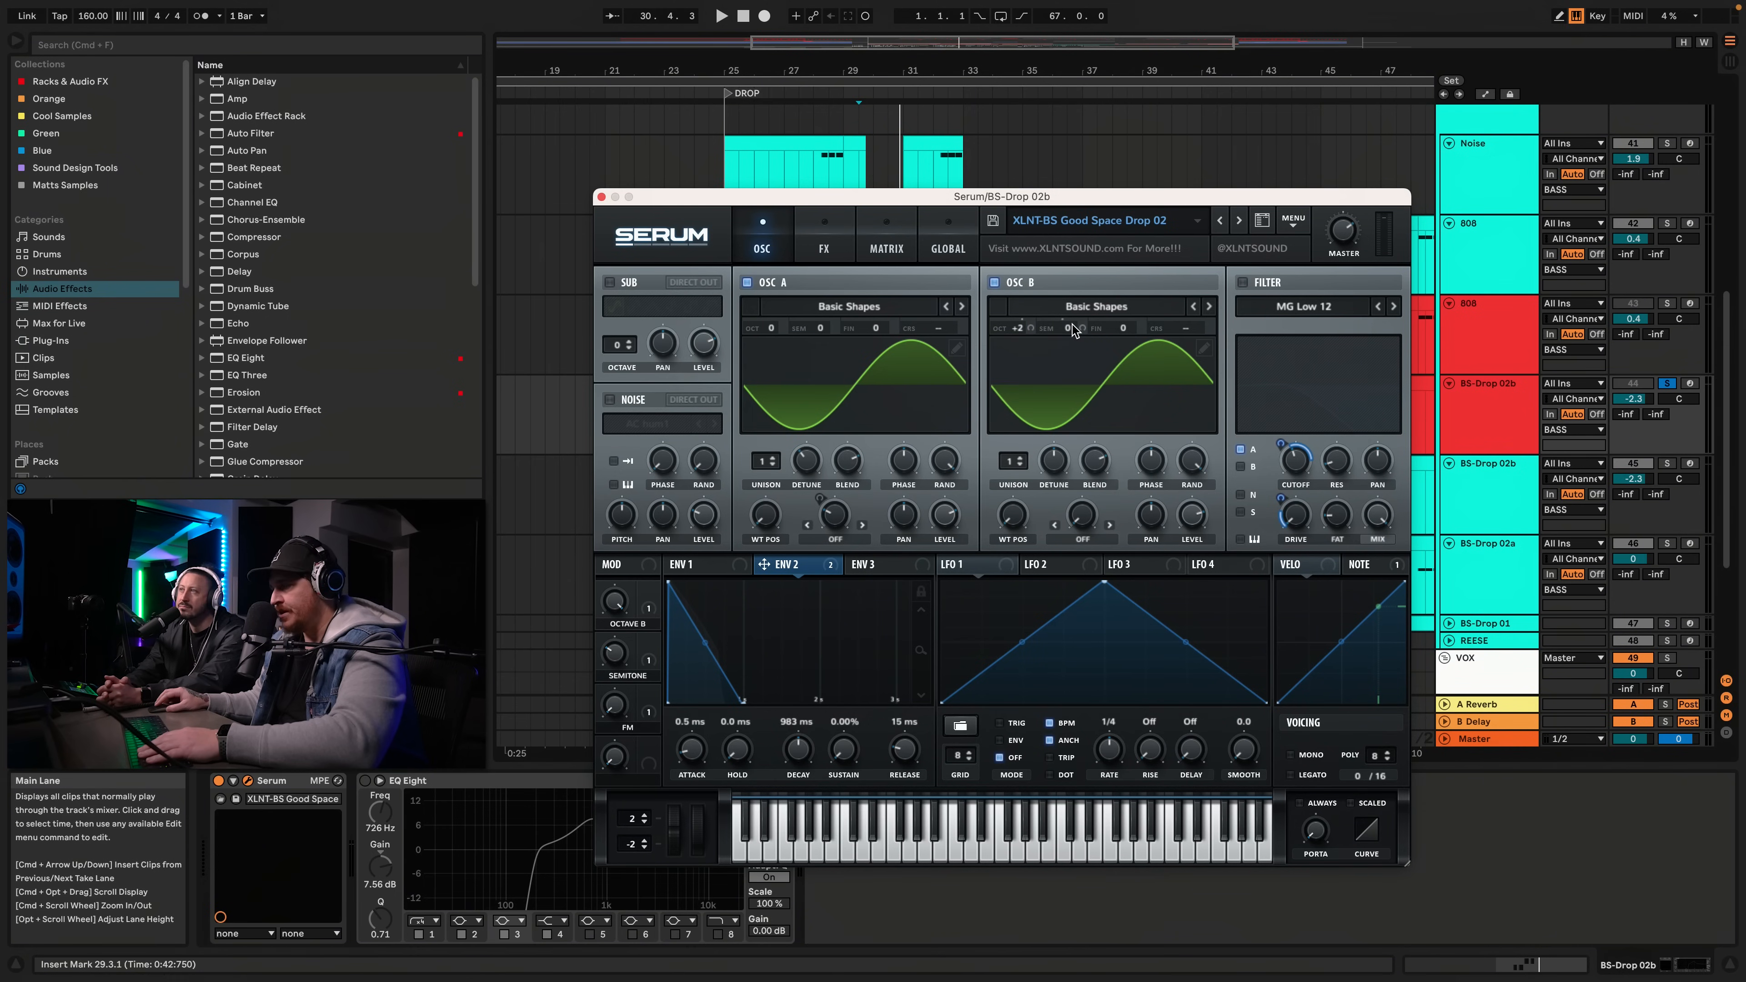
mouse_move(1197, 523)
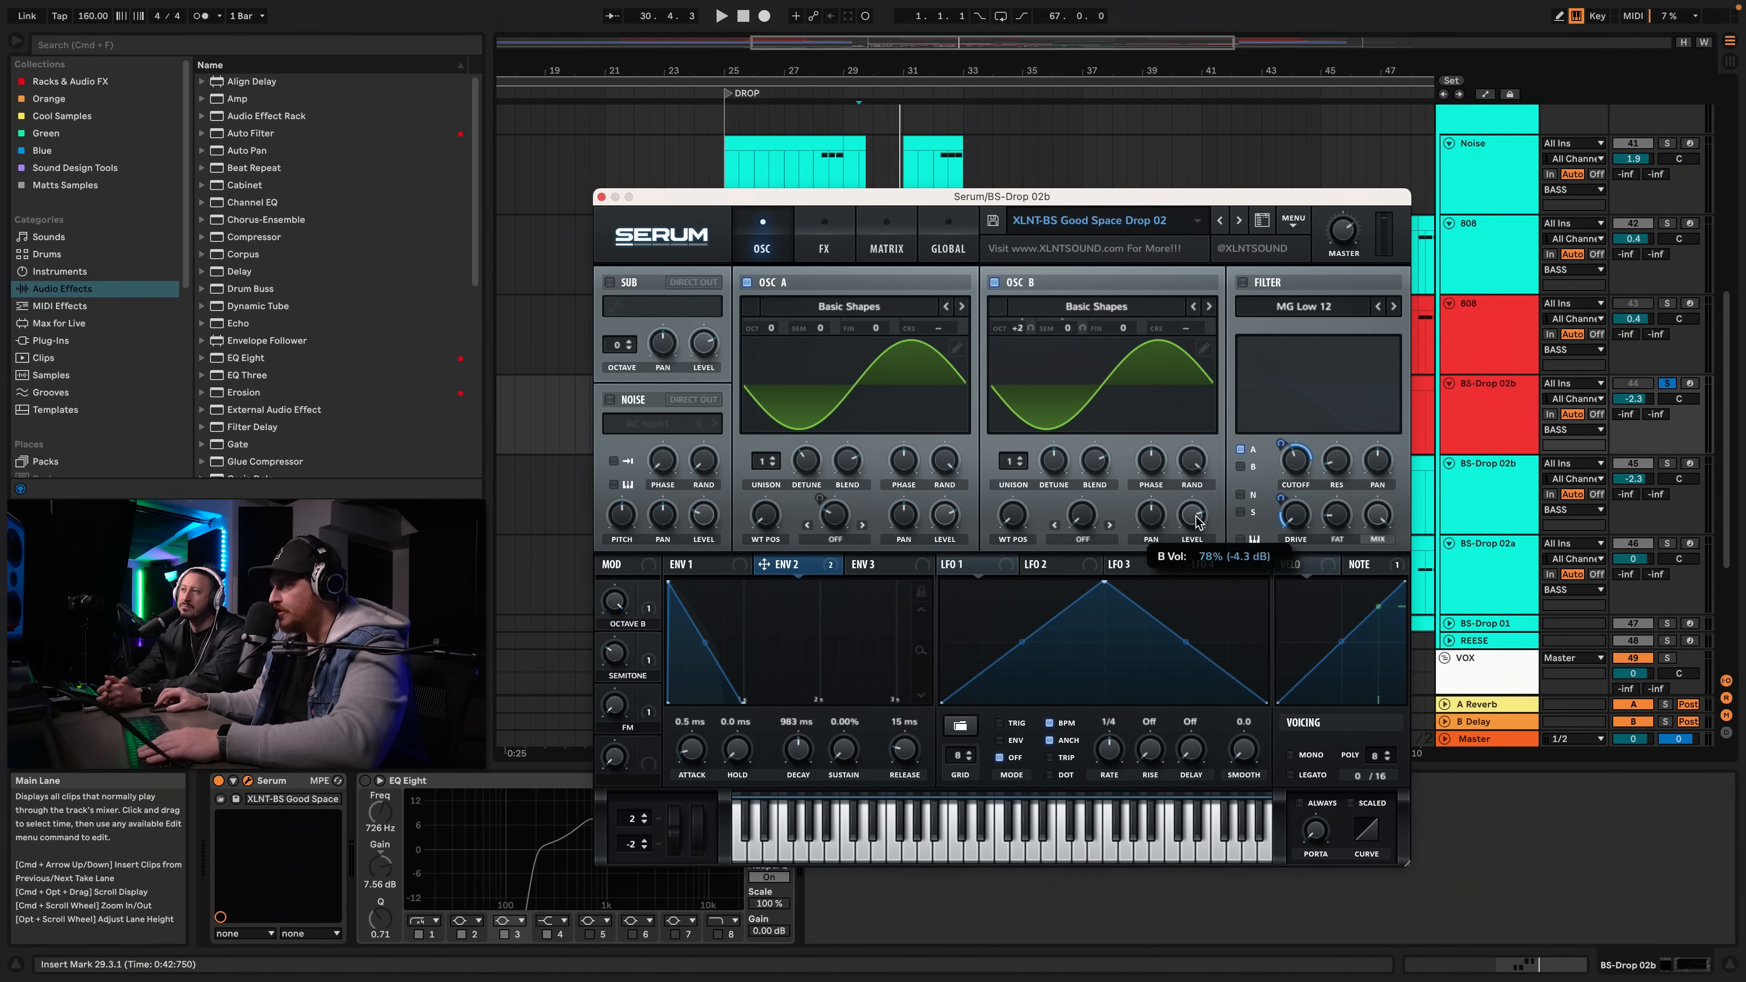
key(space)
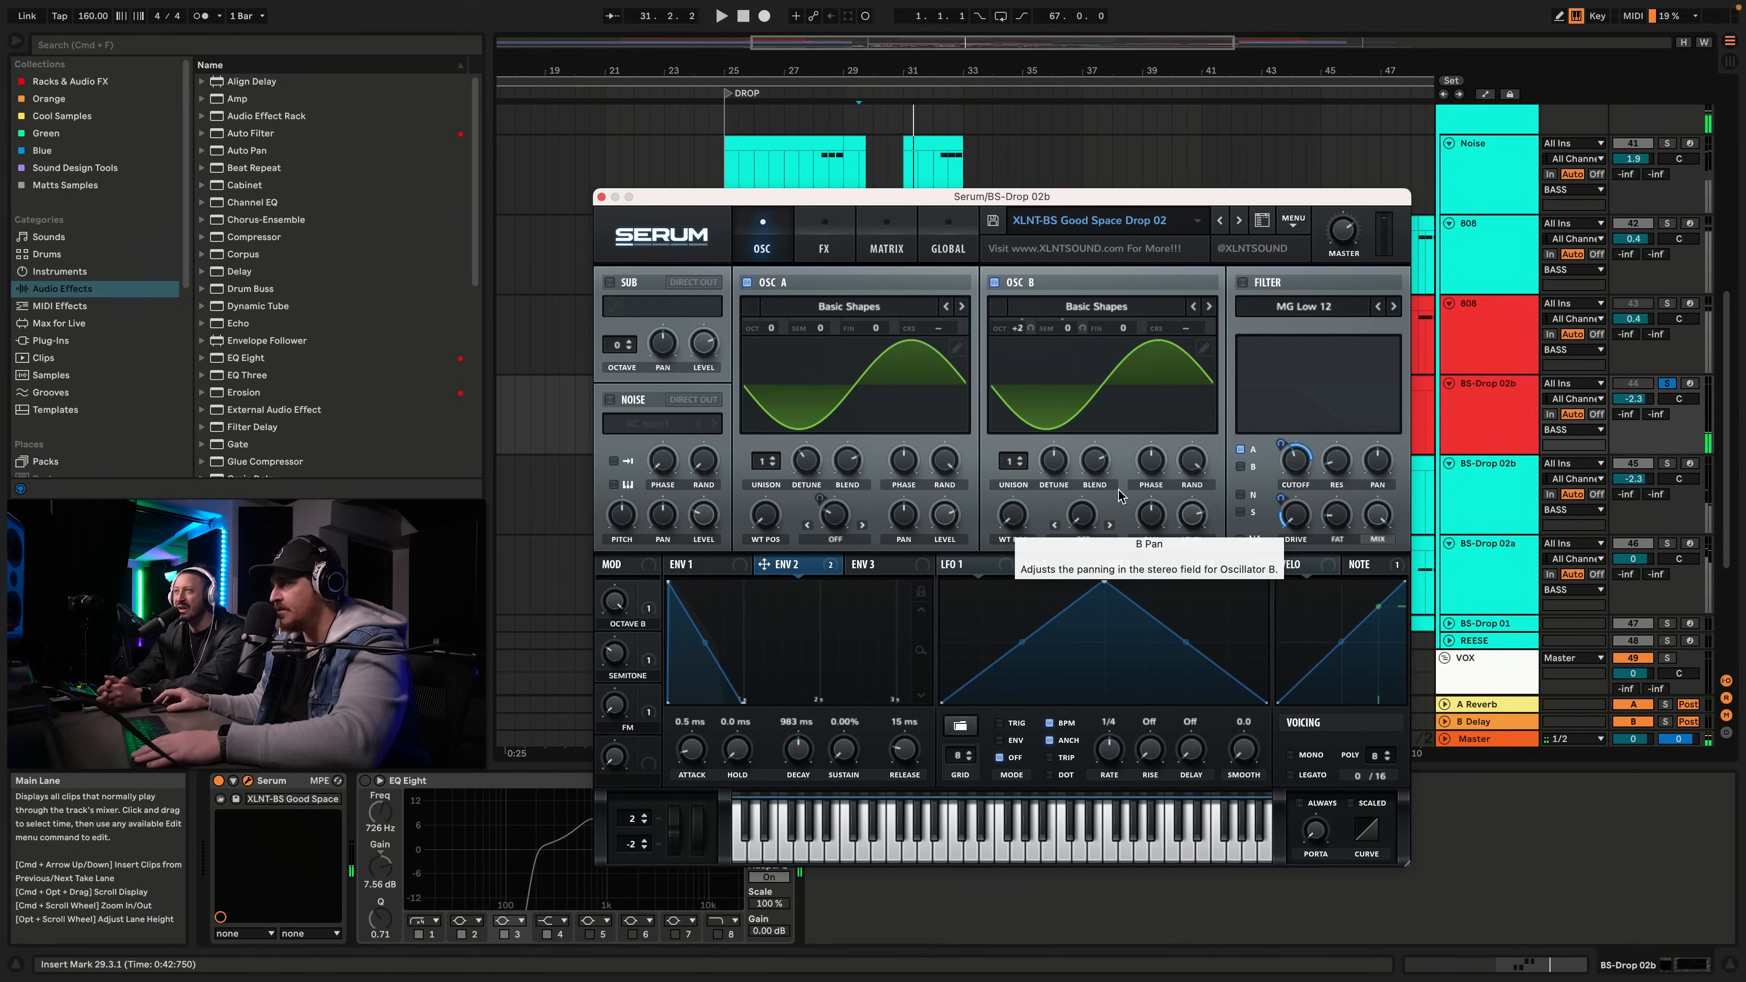
Set oscillator A's warp mode to FM (From B) and play the bass
click(823, 541)
click(865, 928)
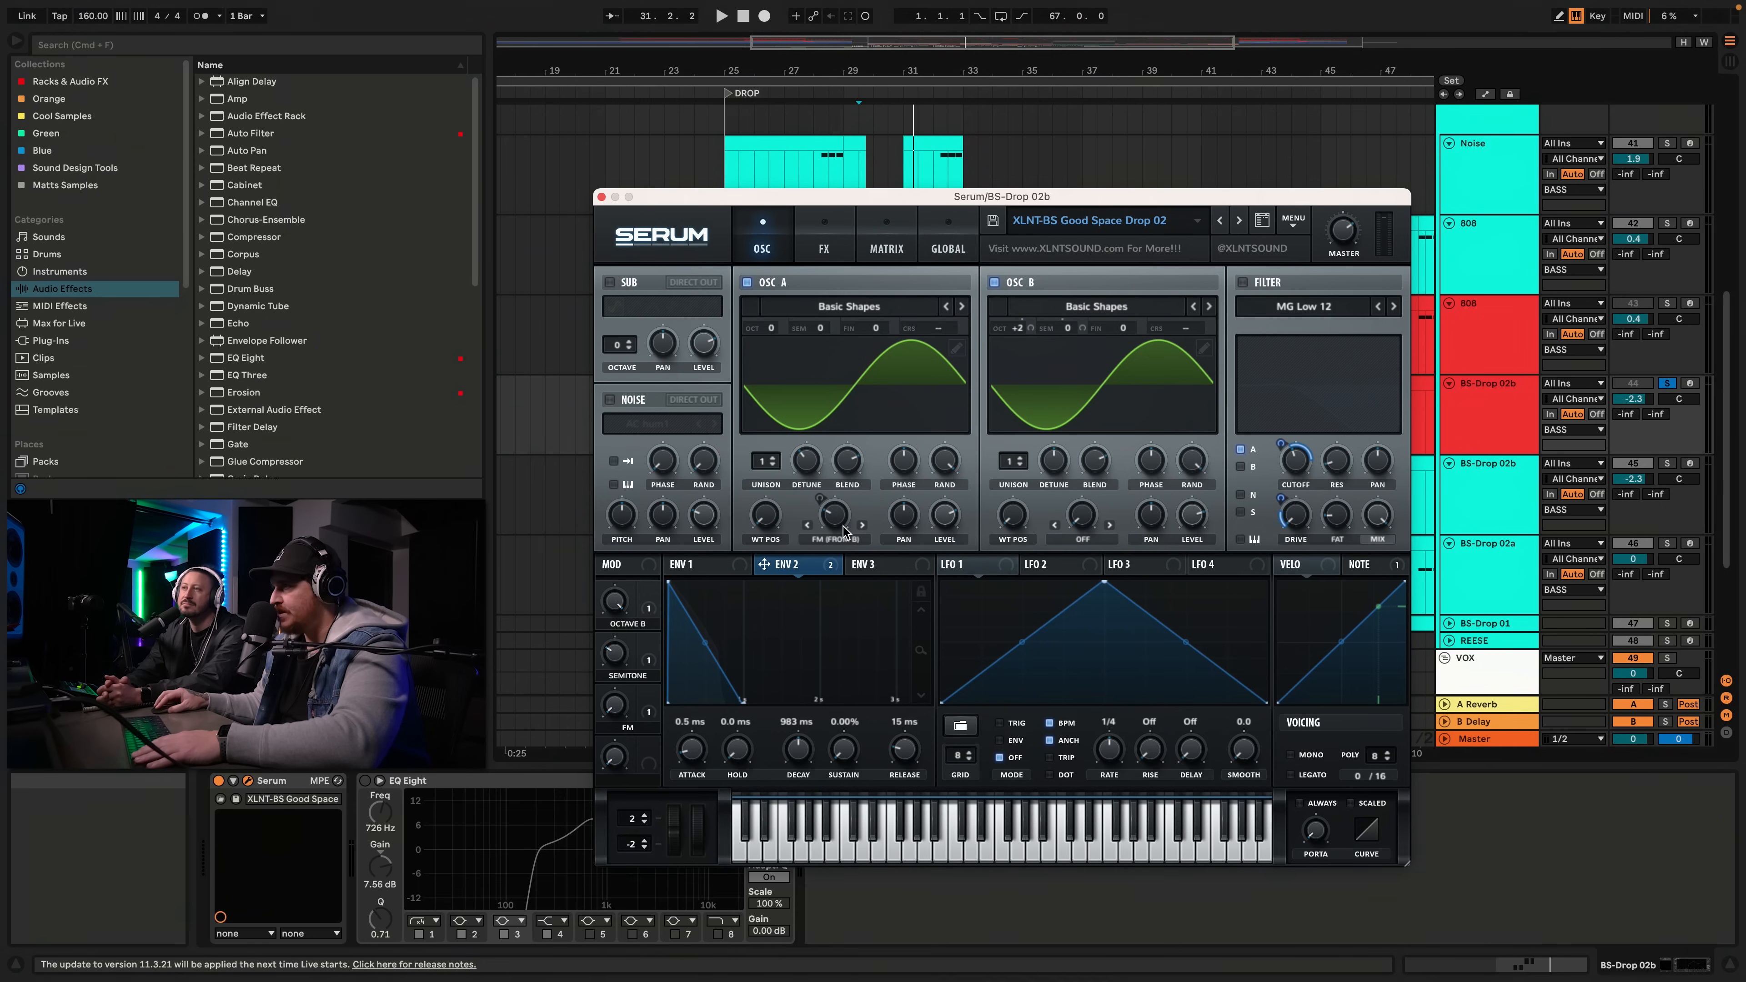
key(space)
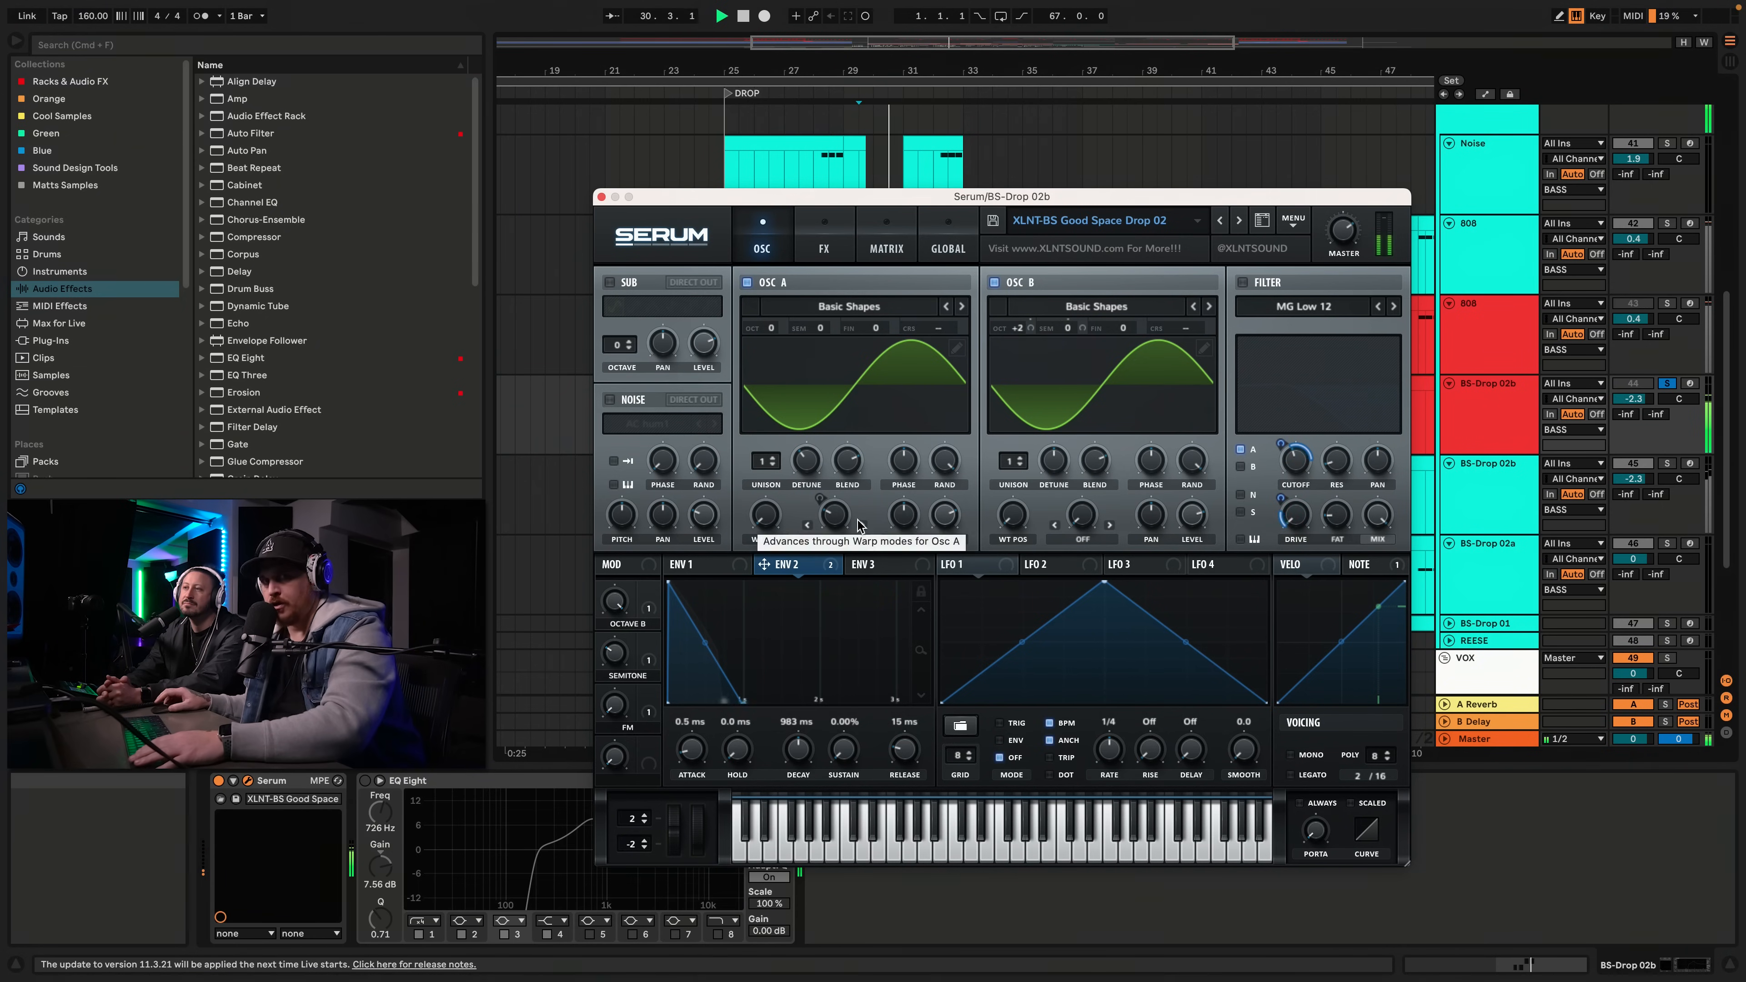
click(862, 525)
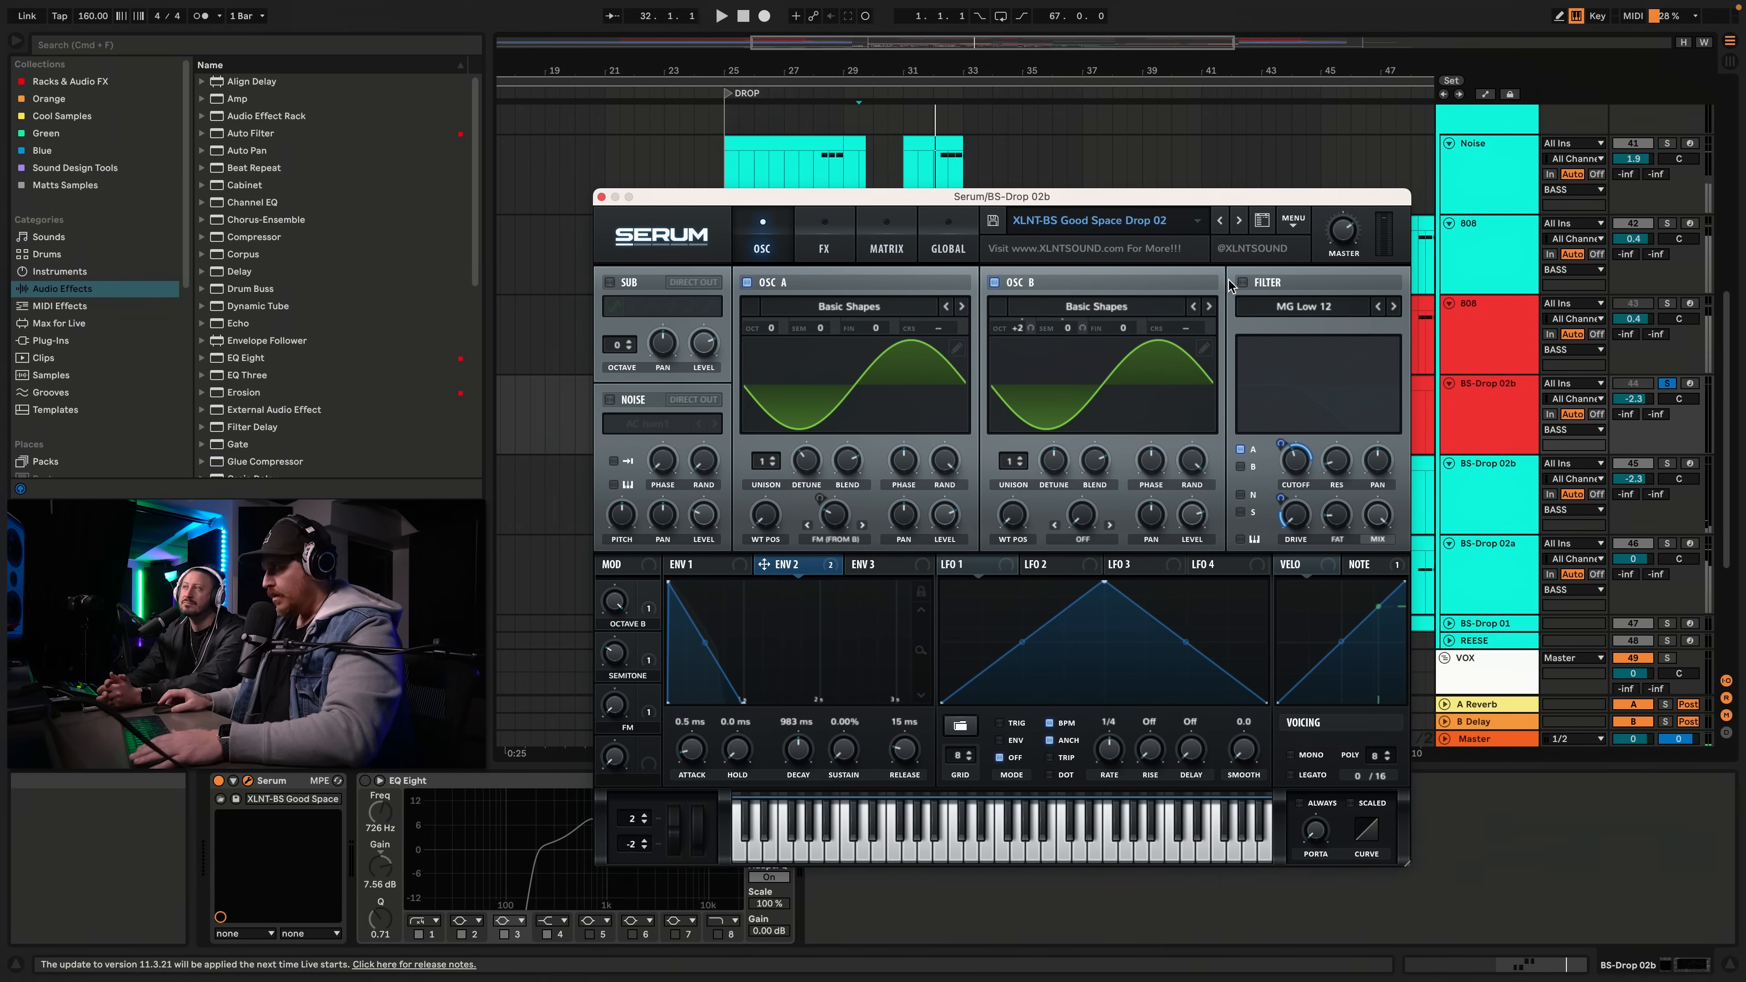
Enable Serum's MG Low 12 filter, check its cutoff modulation and play the bass from 29.3
click(1243, 283)
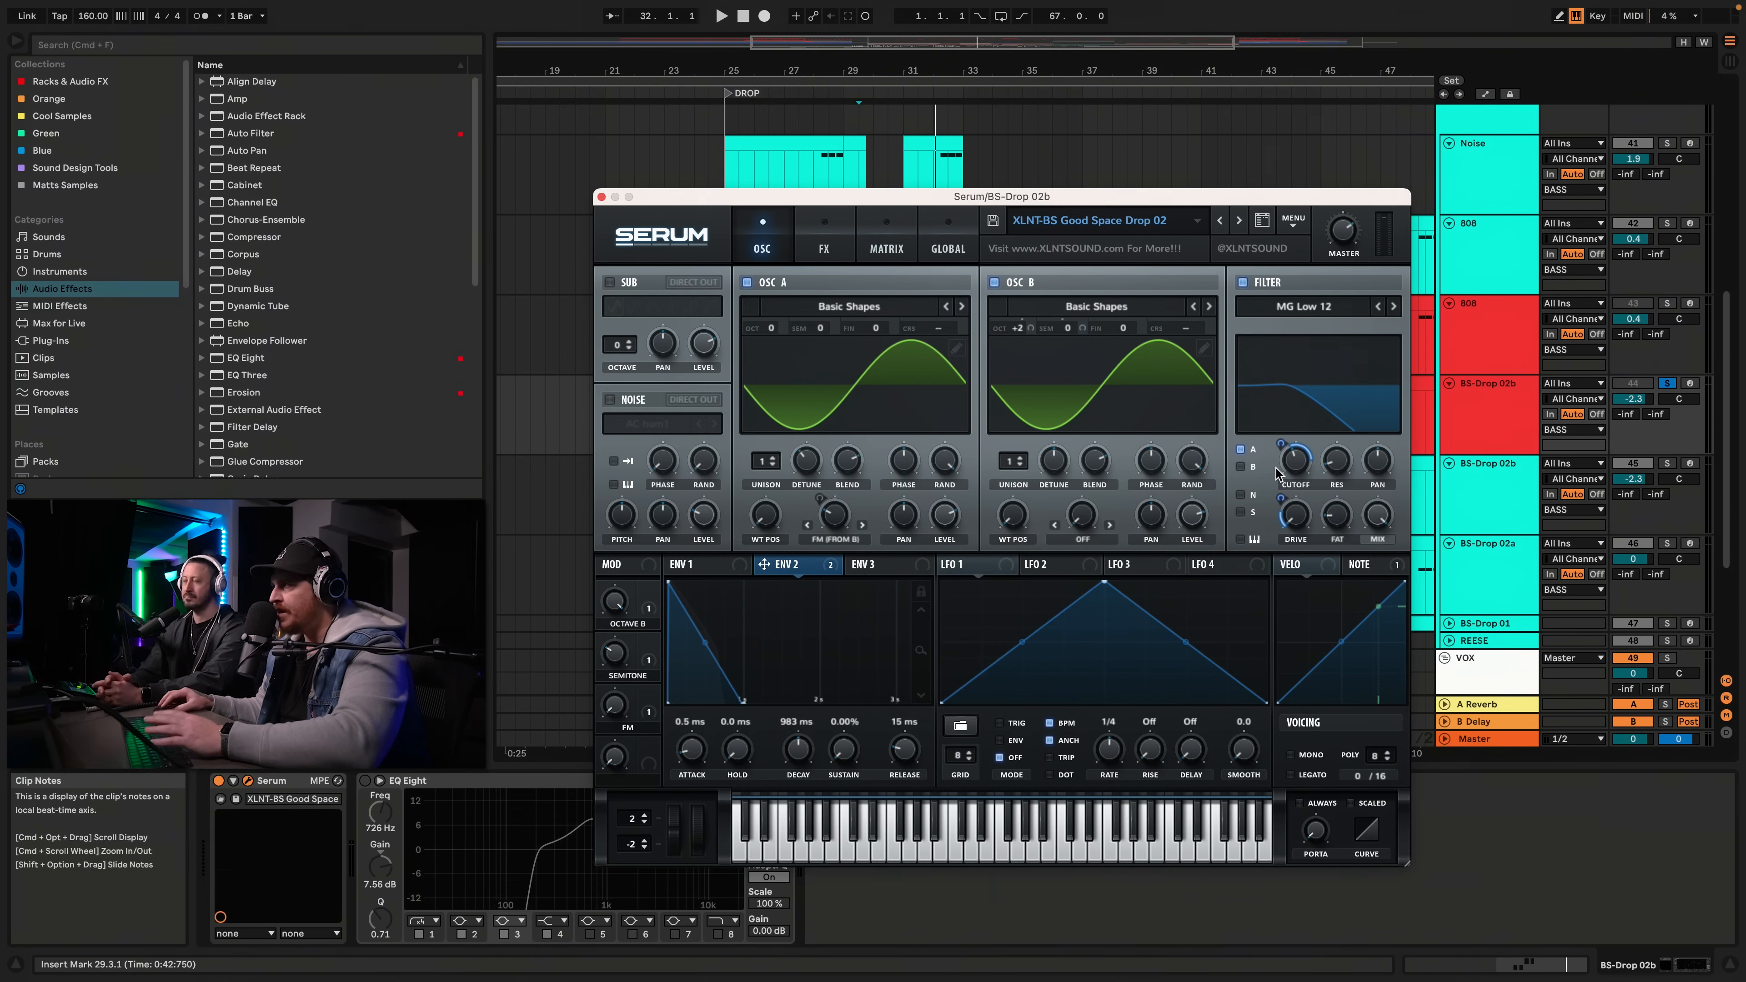
mouse_move(1304, 462)
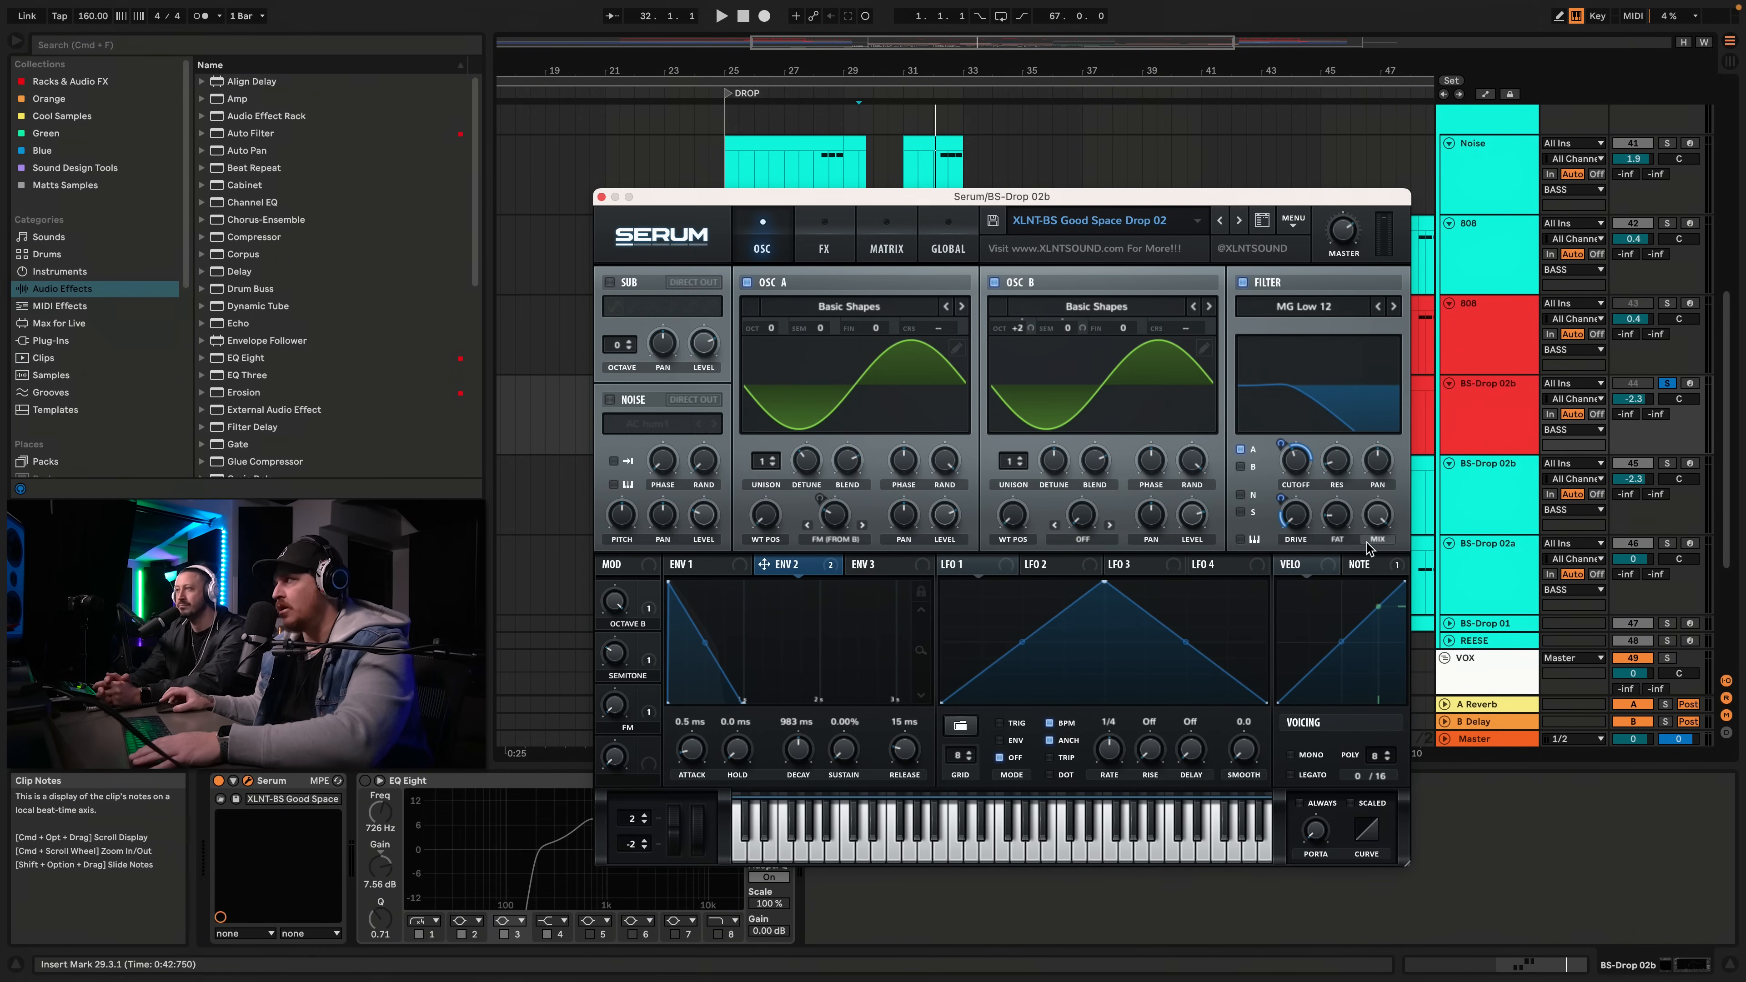
key(space)
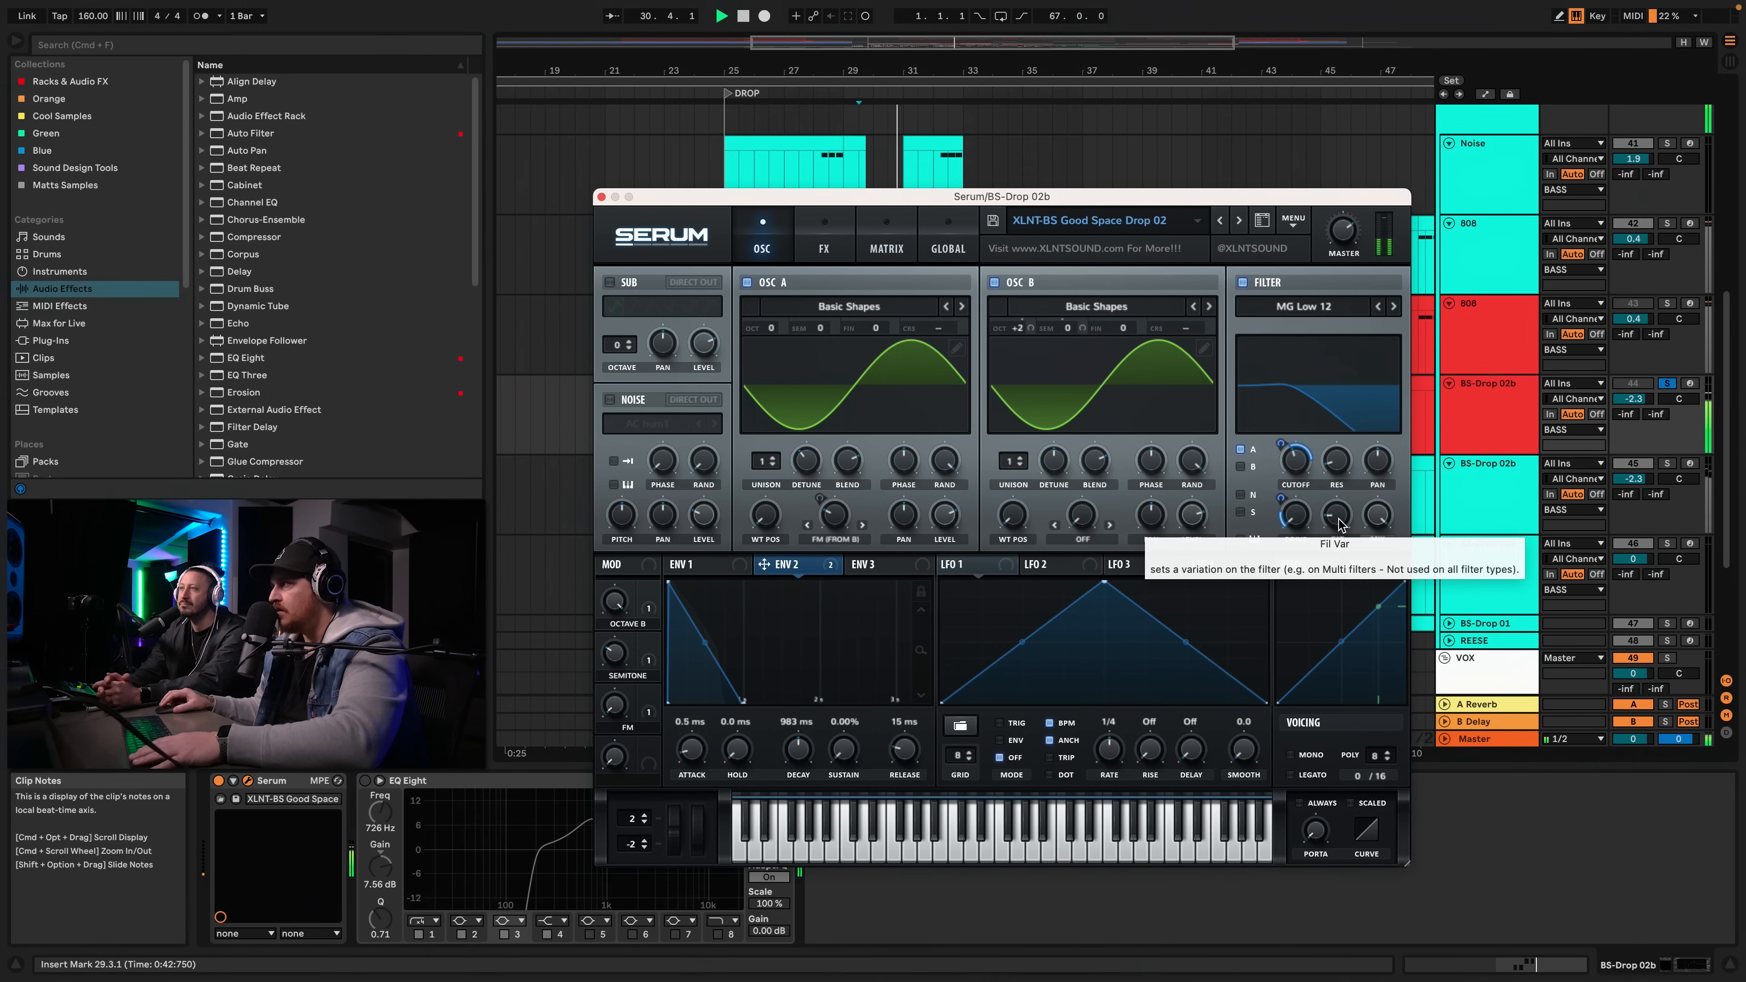
mouse_move(1239, 383)
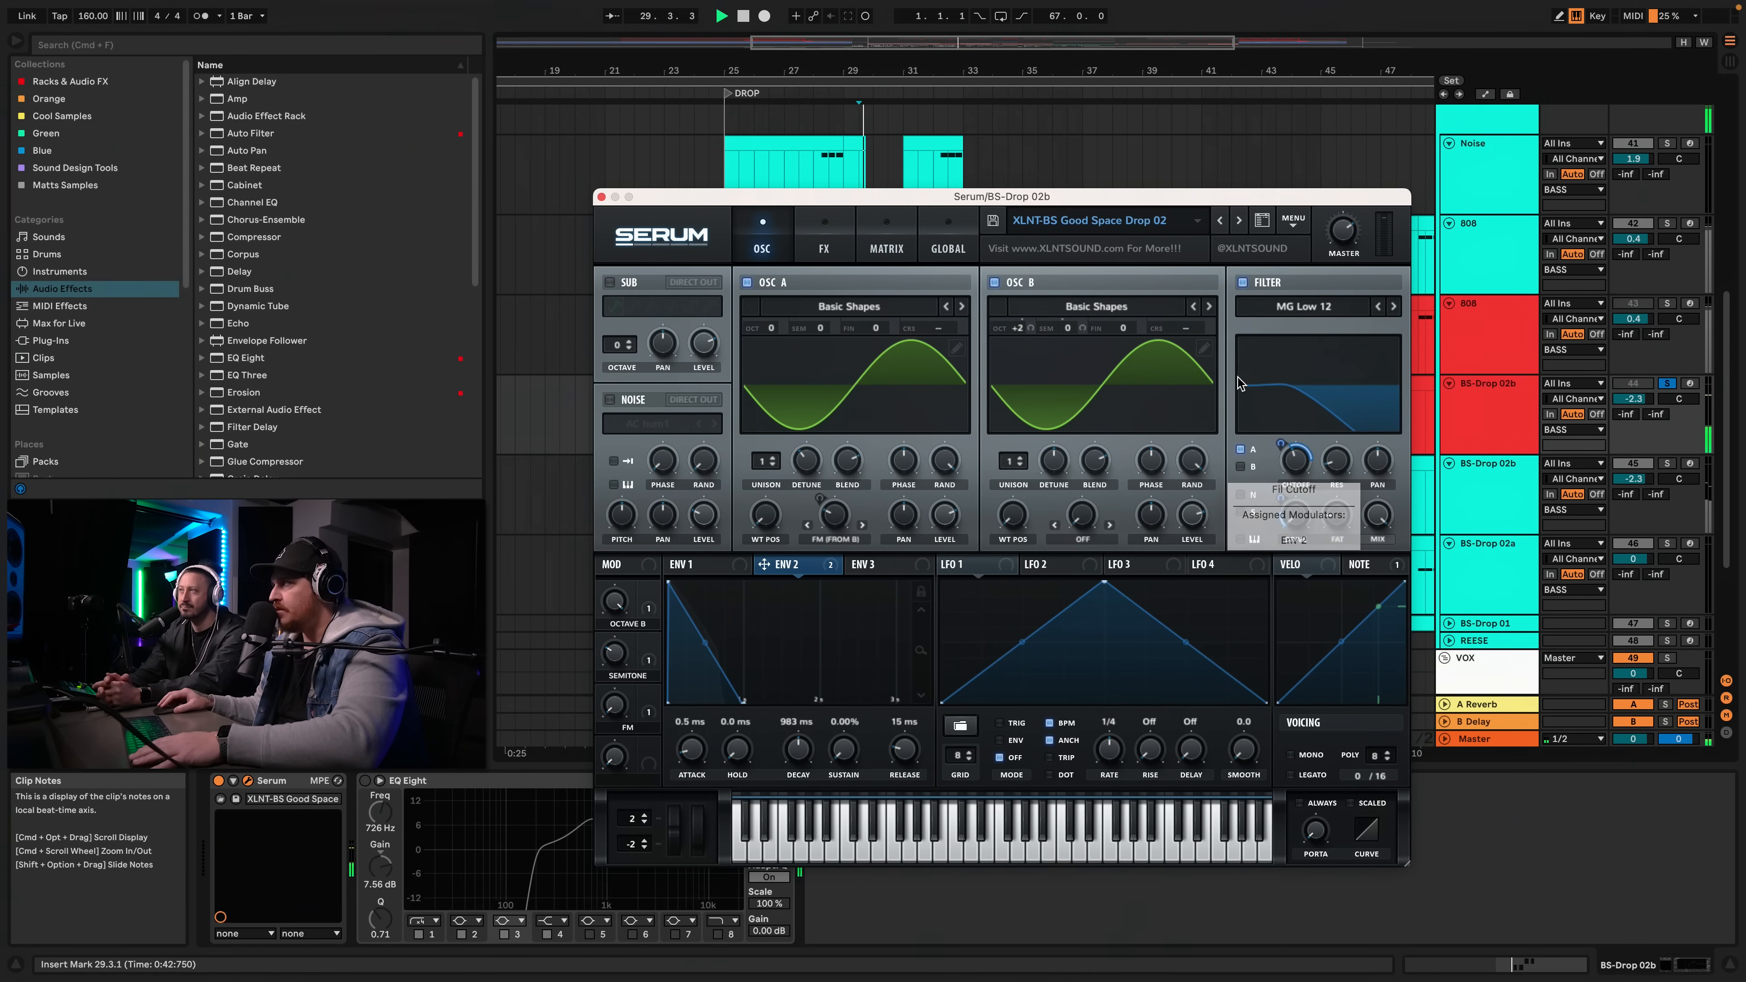
click(1241, 467)
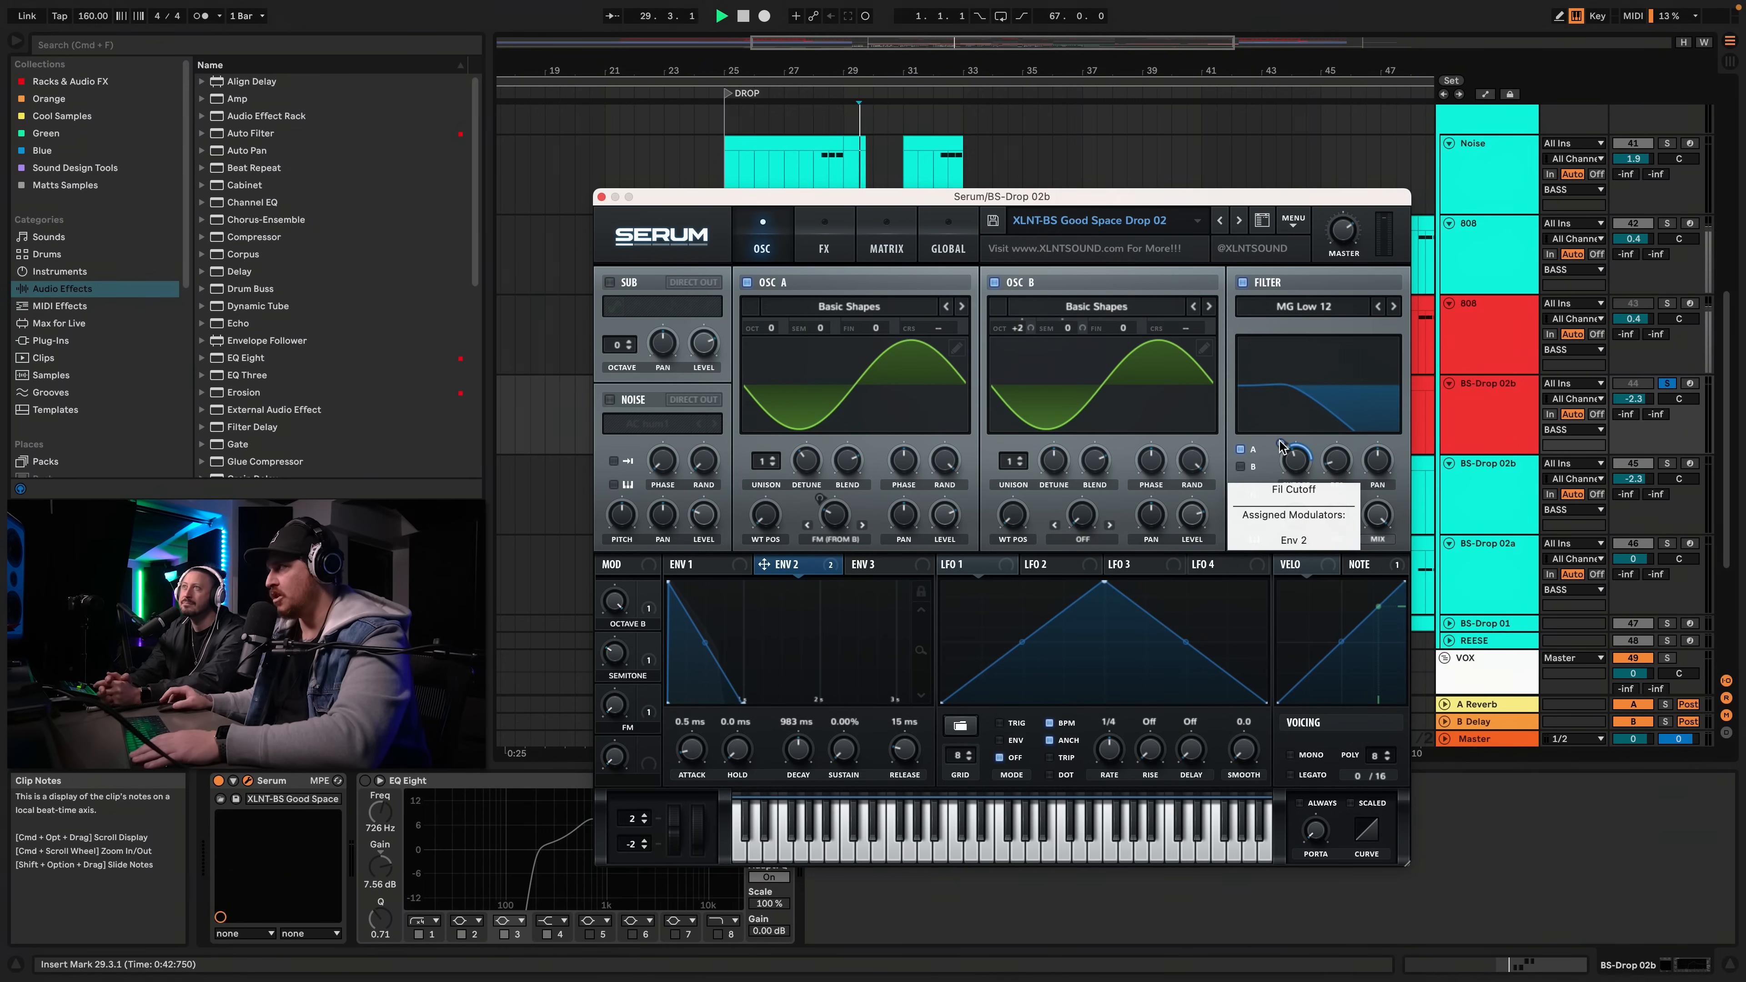
key(space)
key(space)
key(space)
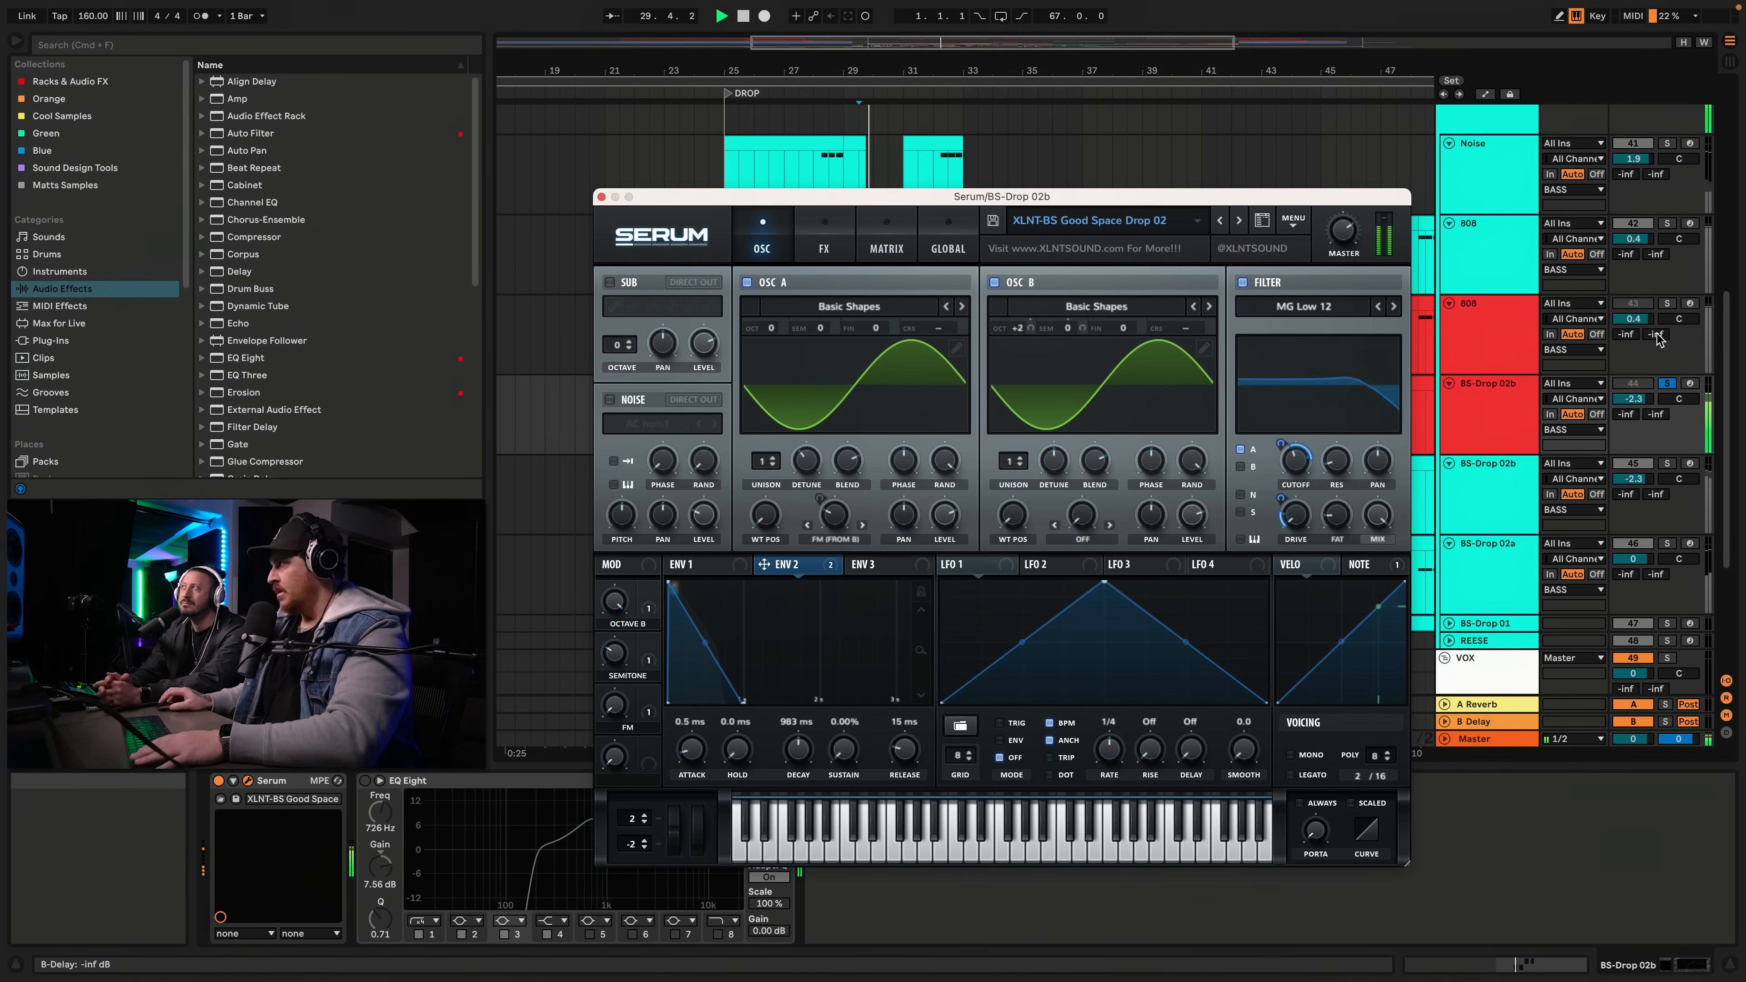
Clear the red BS-Drop 02b solo, activate that track and deactivate the cyan BS-Drop 02b, and play the mix
key(space)
click(1674, 386)
click(1674, 386)
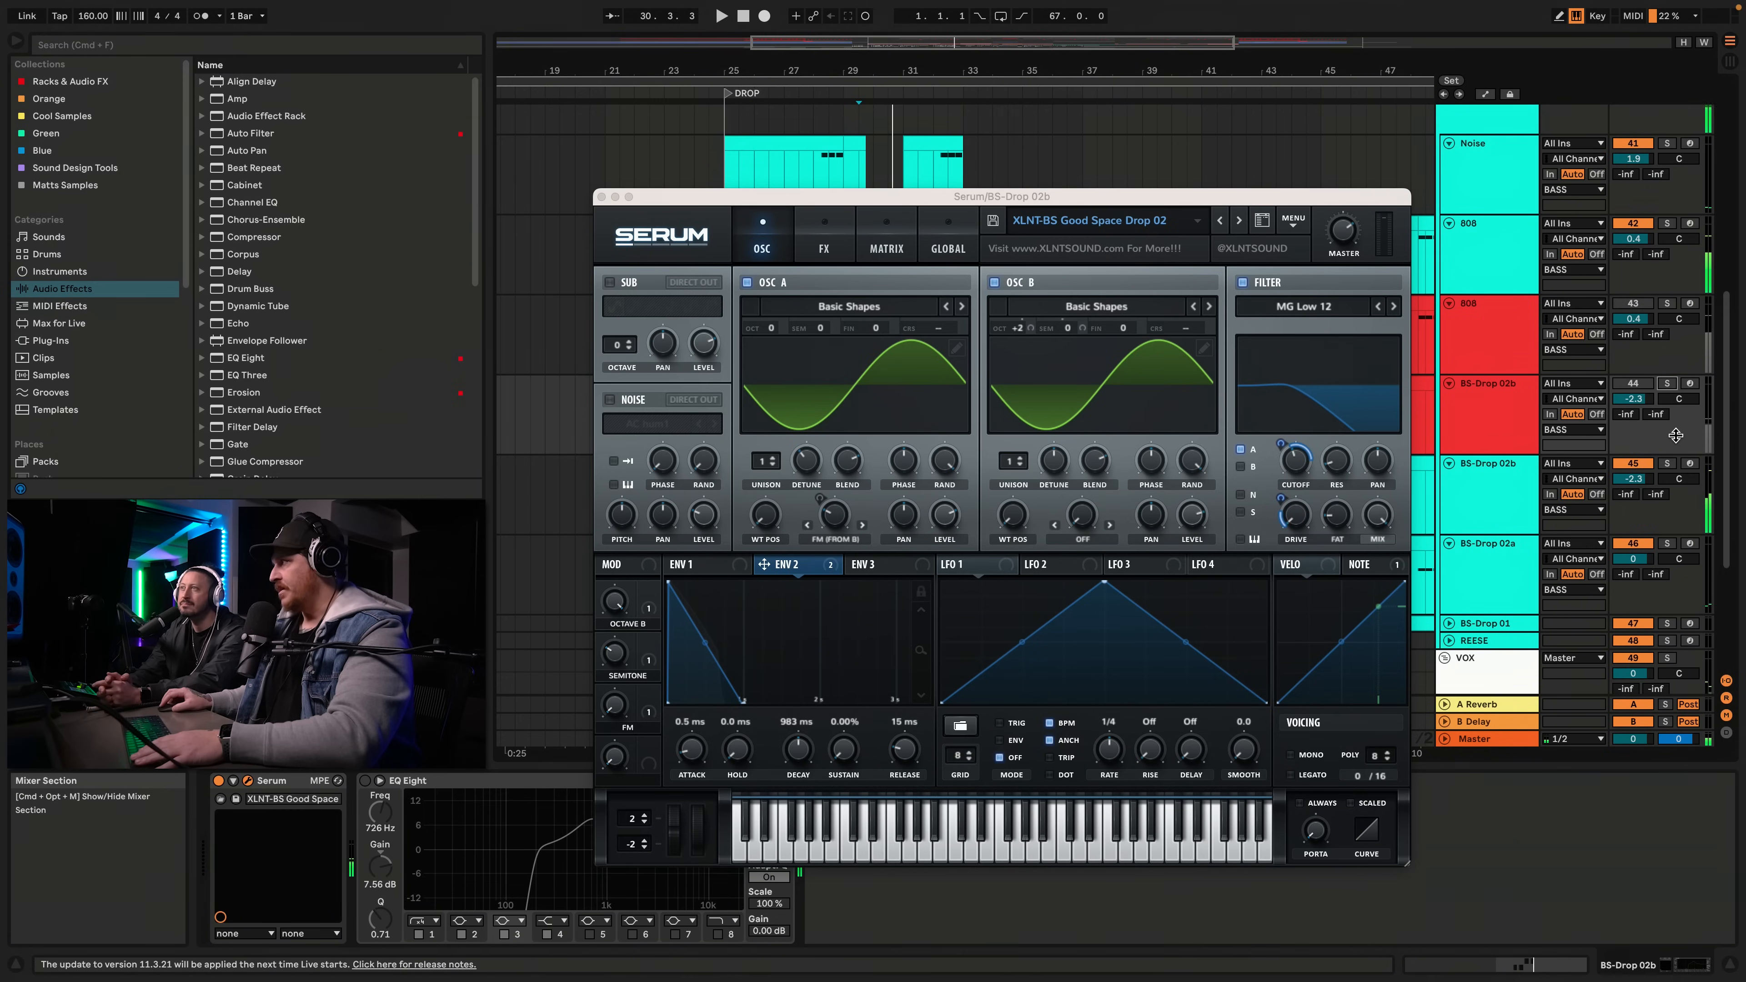
click(1631, 461)
key(space)
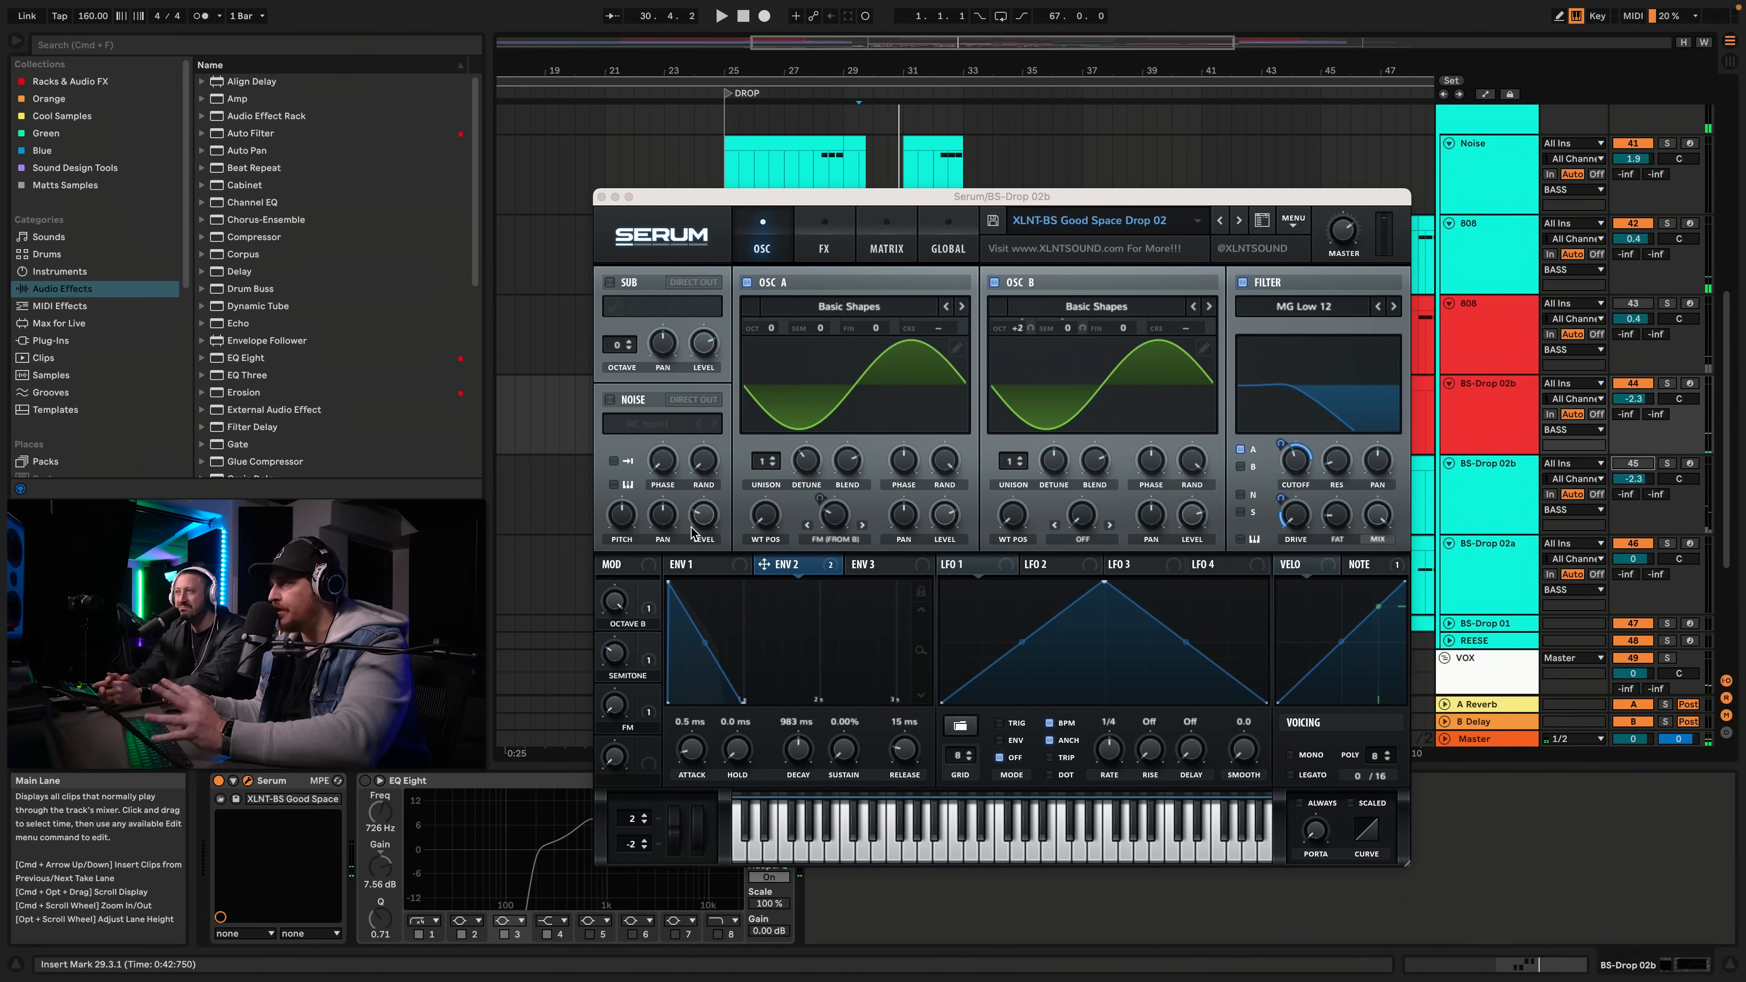
Examine which oscillator B parameter the Semitone macro controls in Serum
click(651, 662)
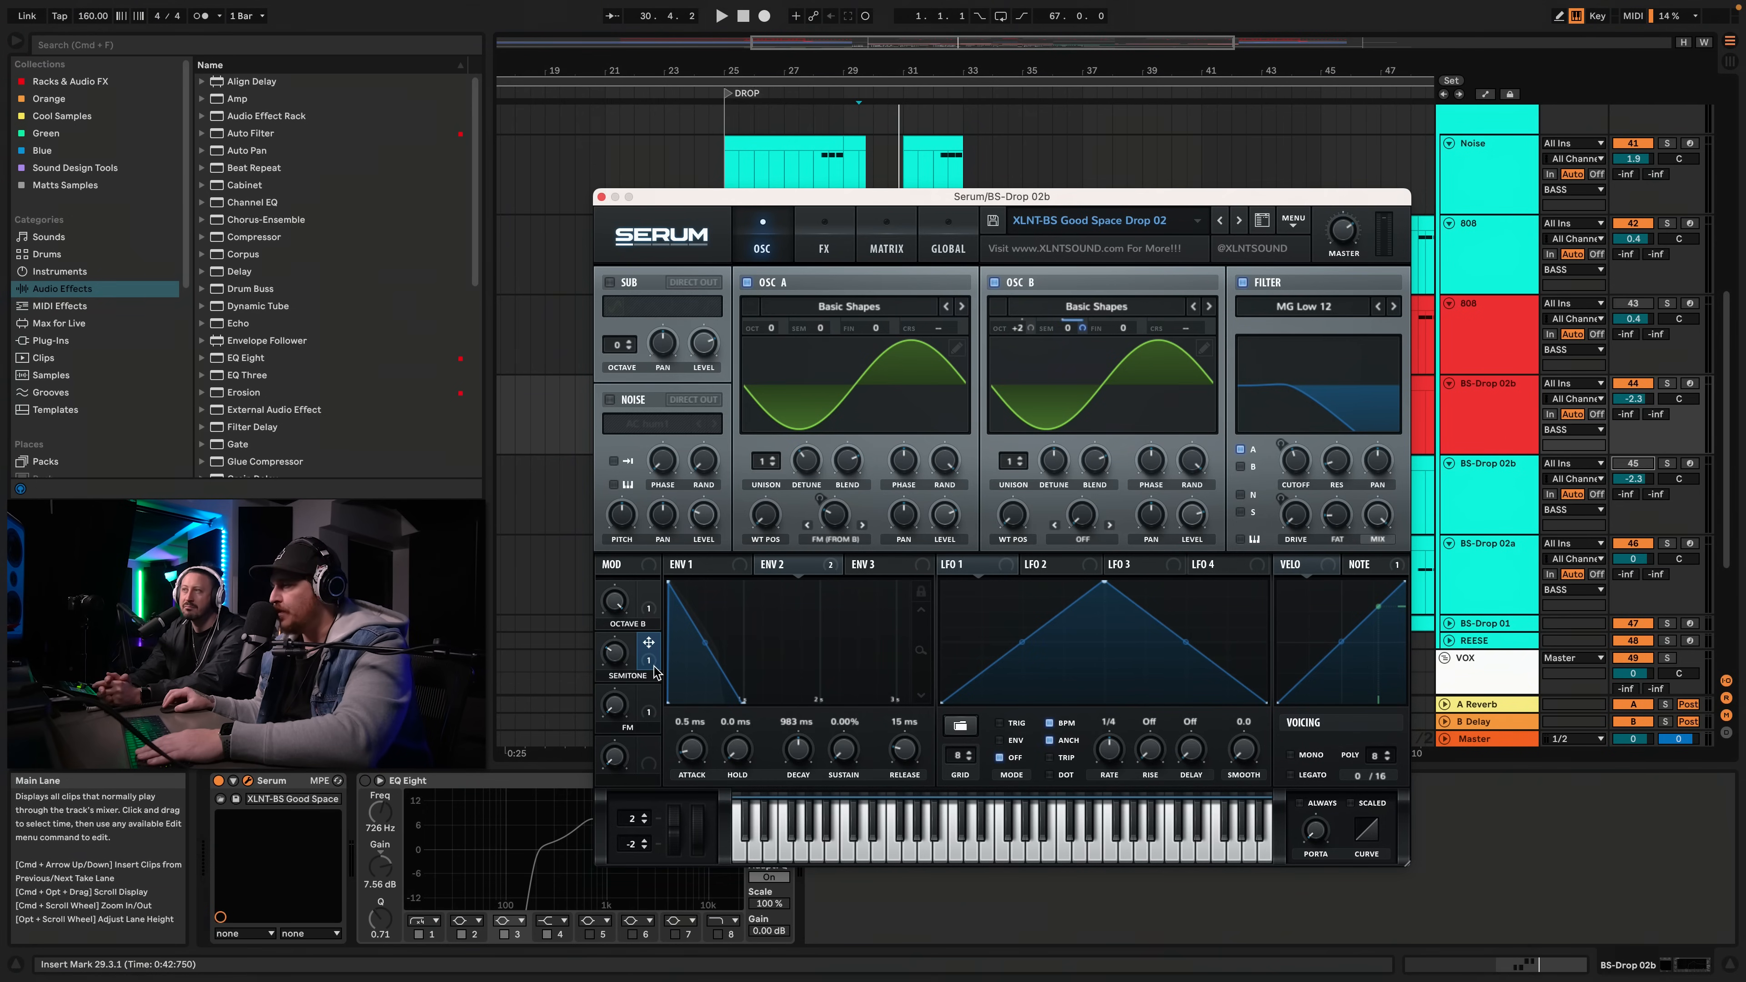
mouse_move(652, 664)
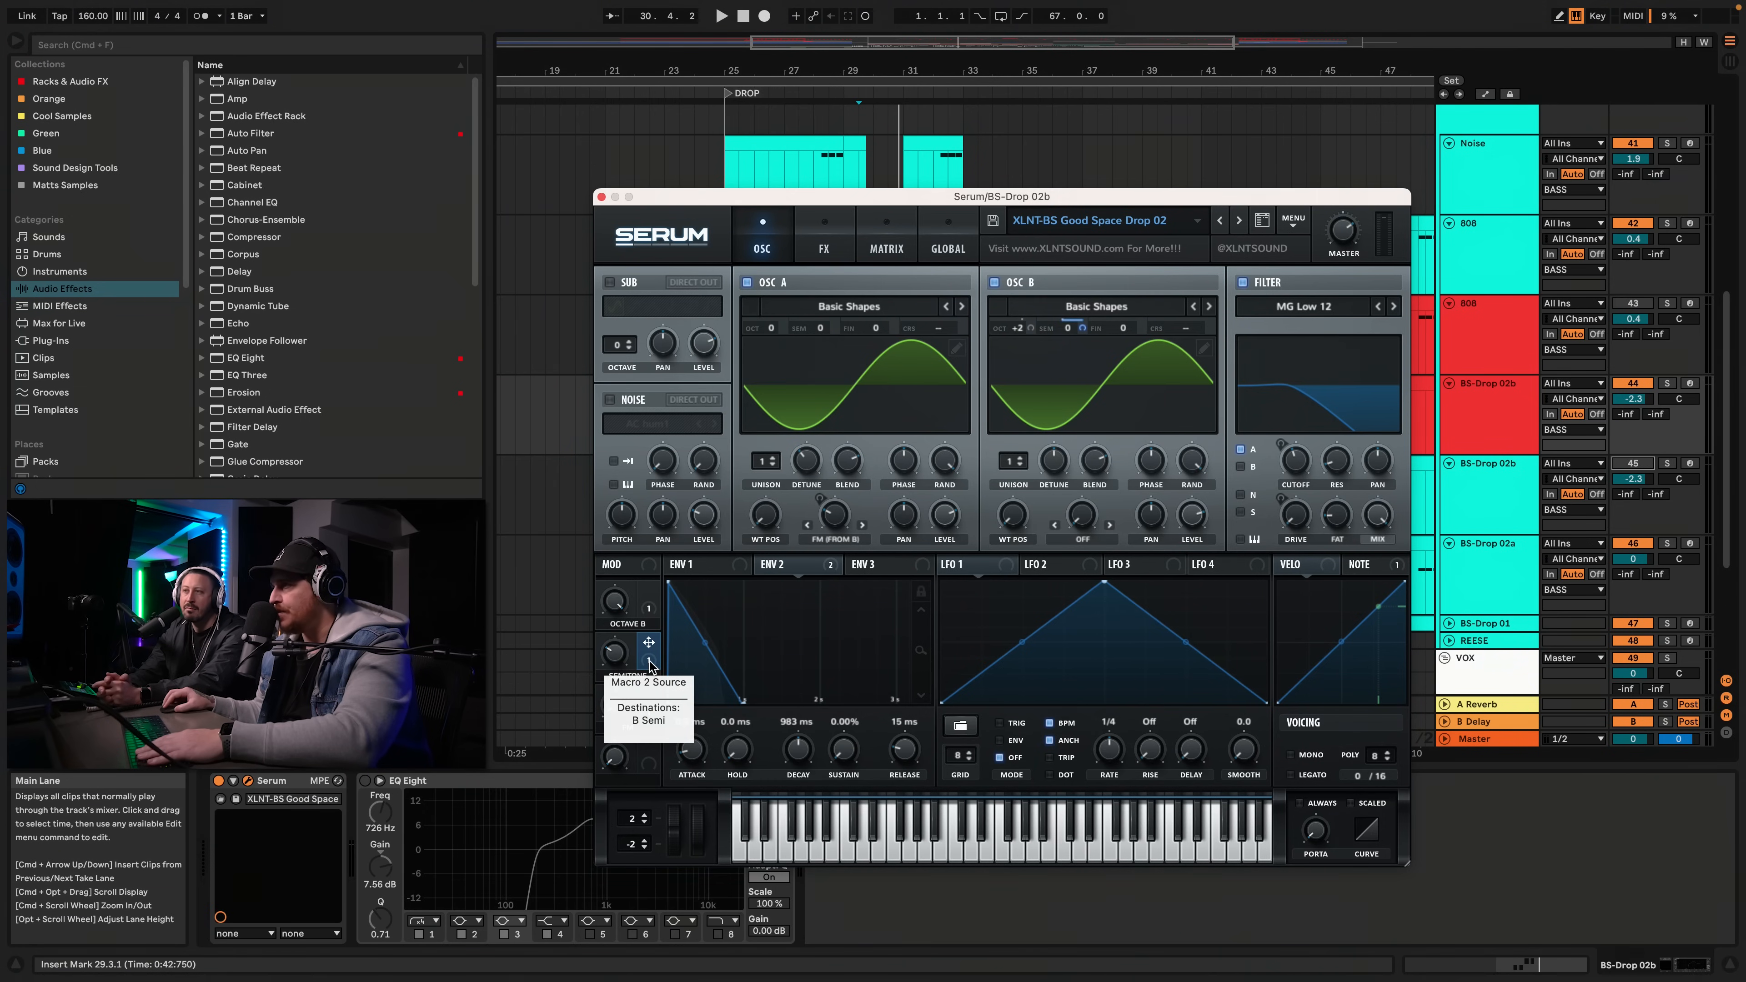
mouse_move(1087, 322)
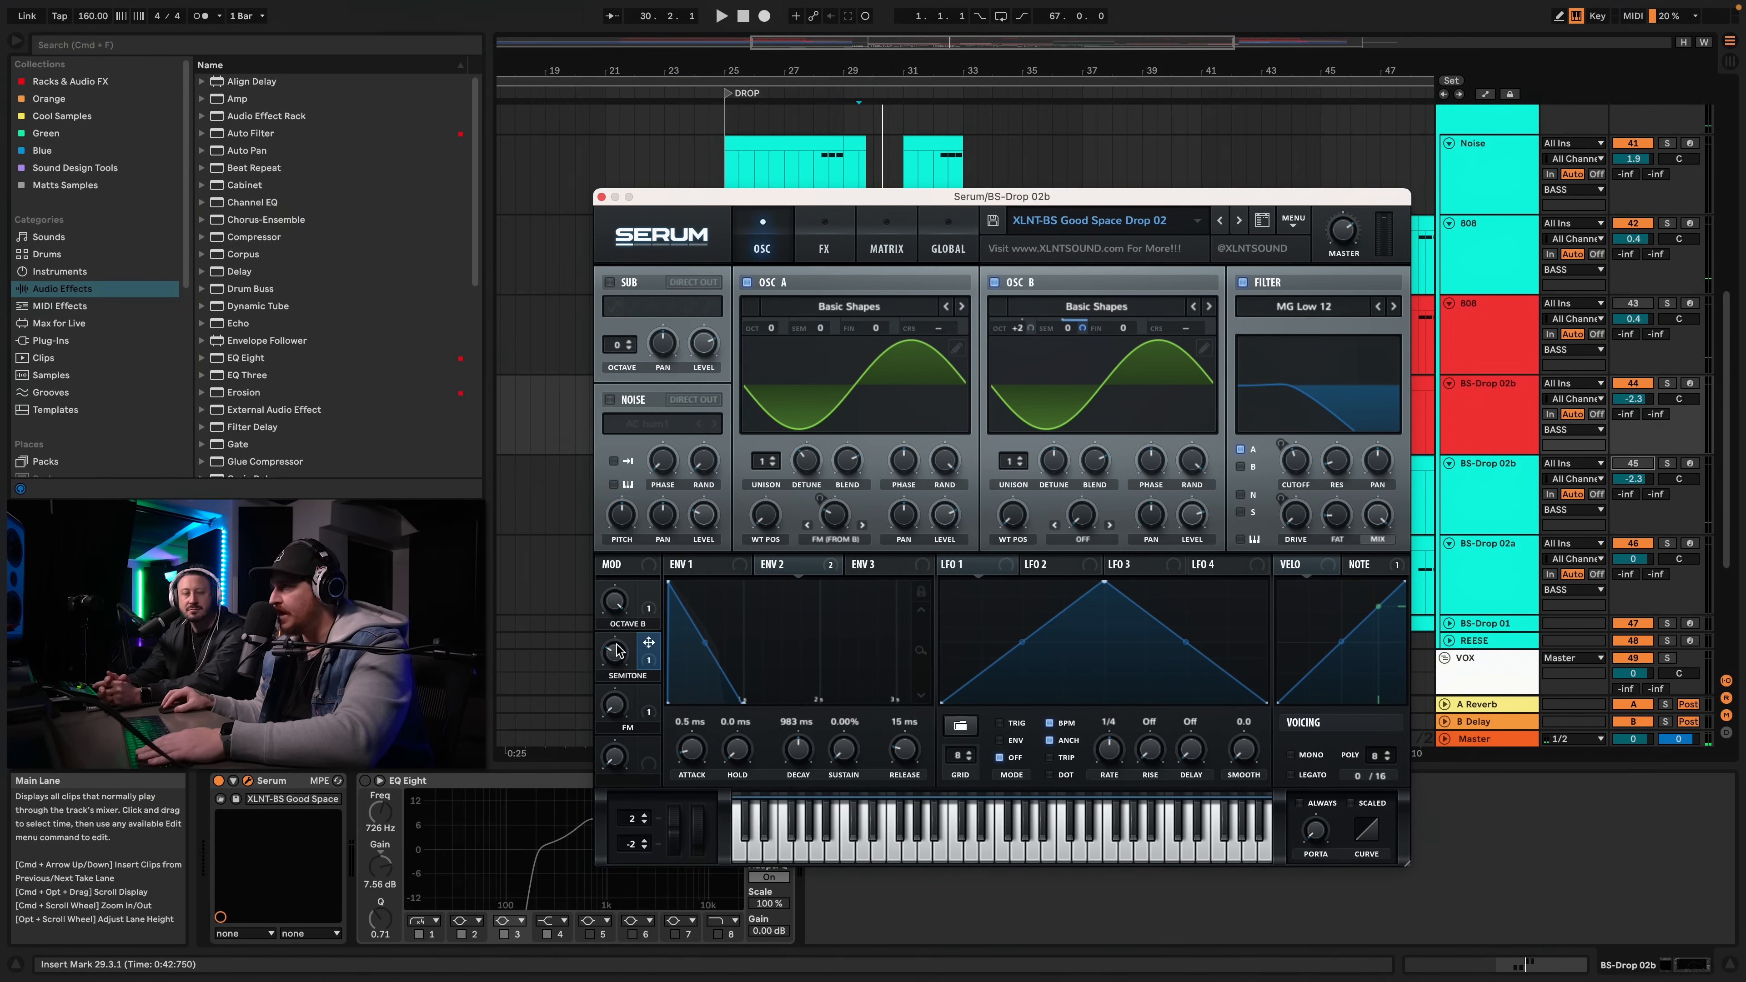
Vary Serum's Semitone macro while the bass plays, bringing it to 25%
key(space)
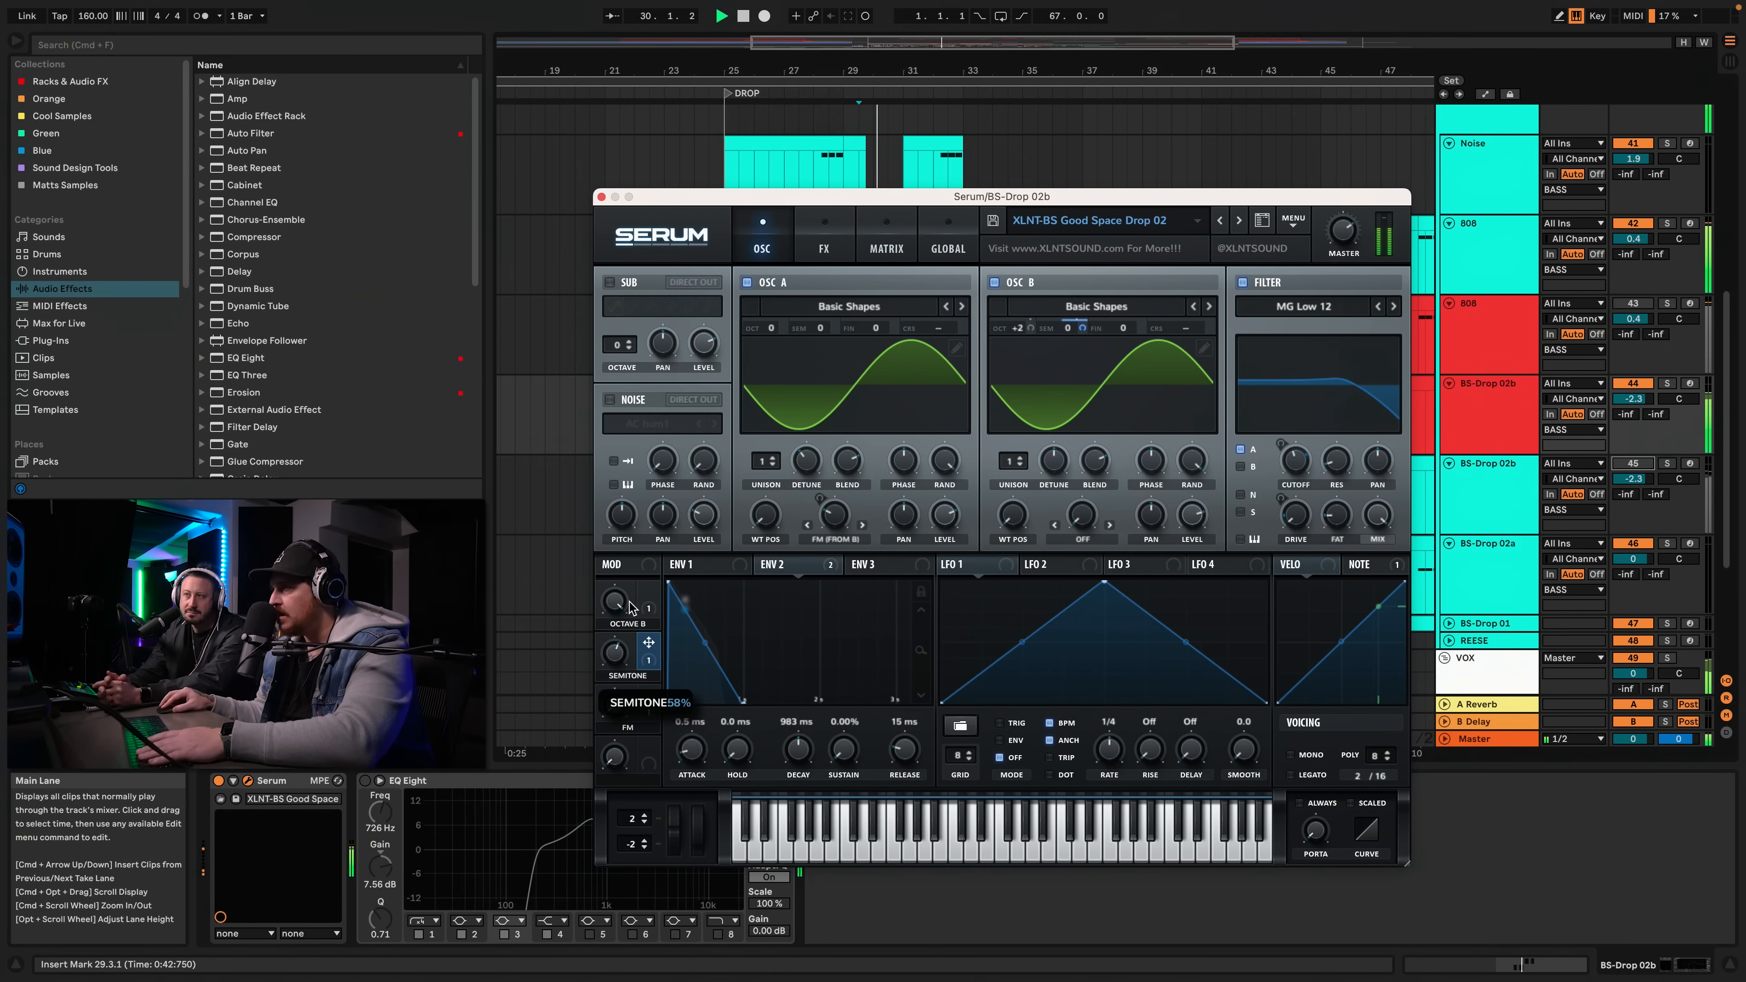
mouse_move(616, 652)
mouse_down()
mouse_move(634, 588)
mouse_move(616, 658)
mouse_up()
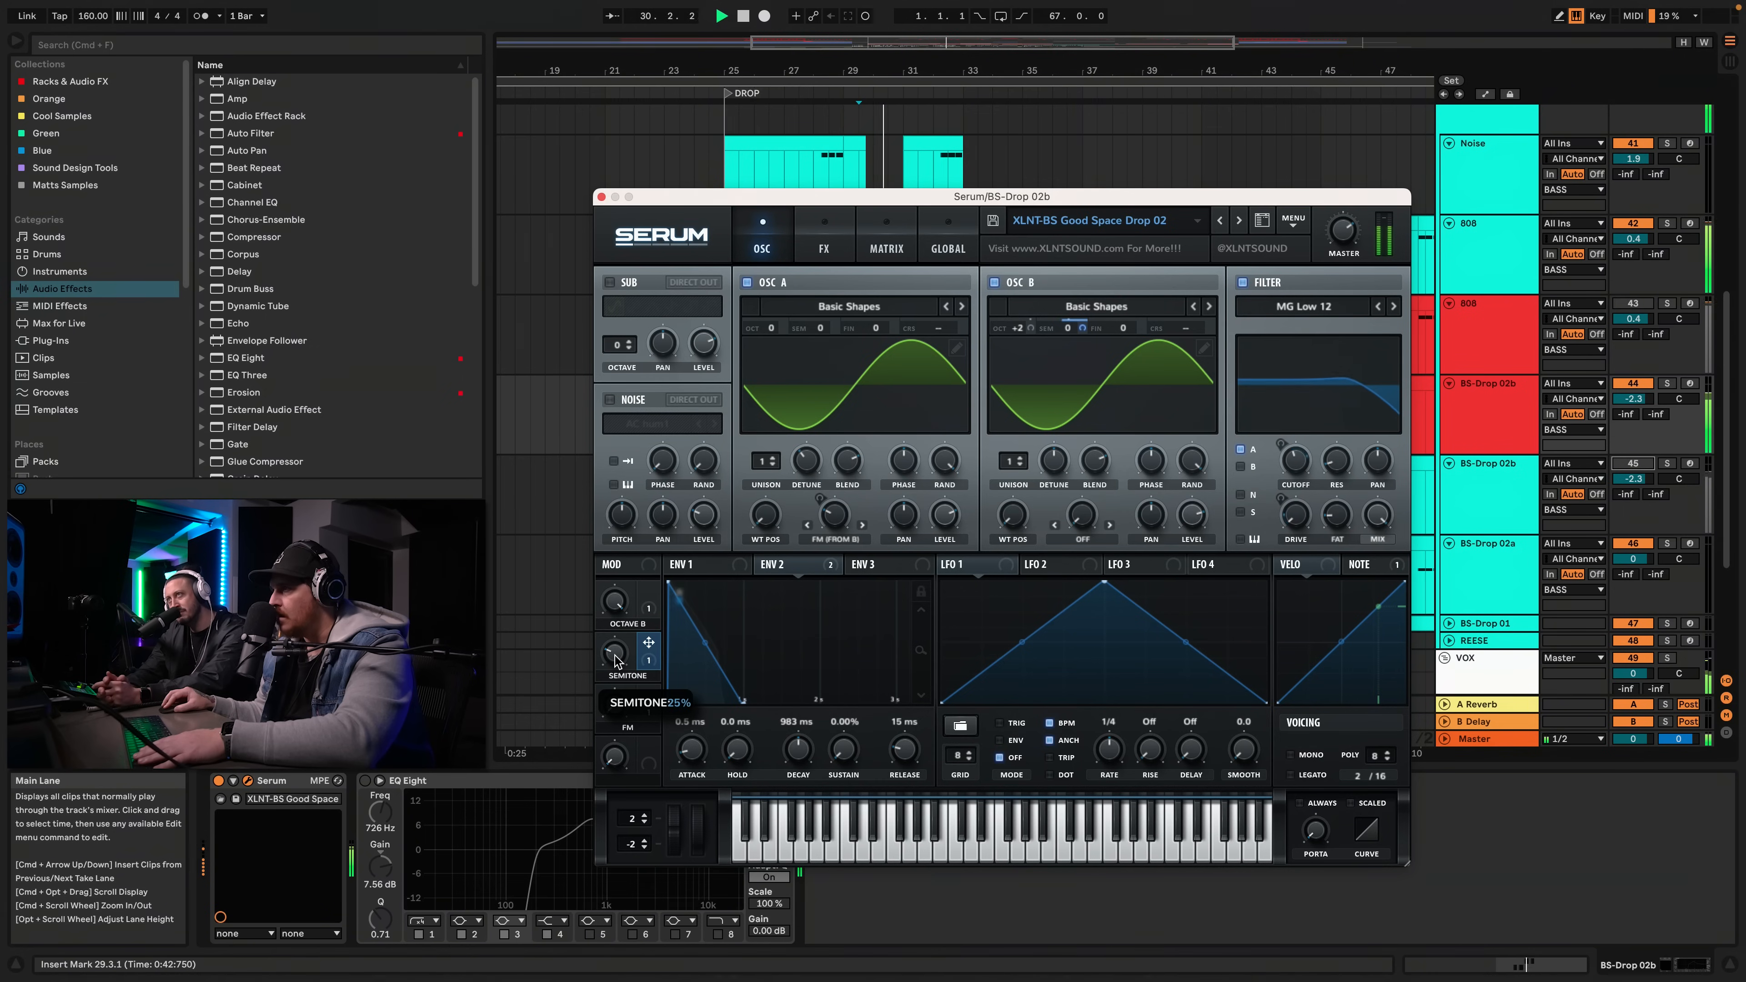
key(space)
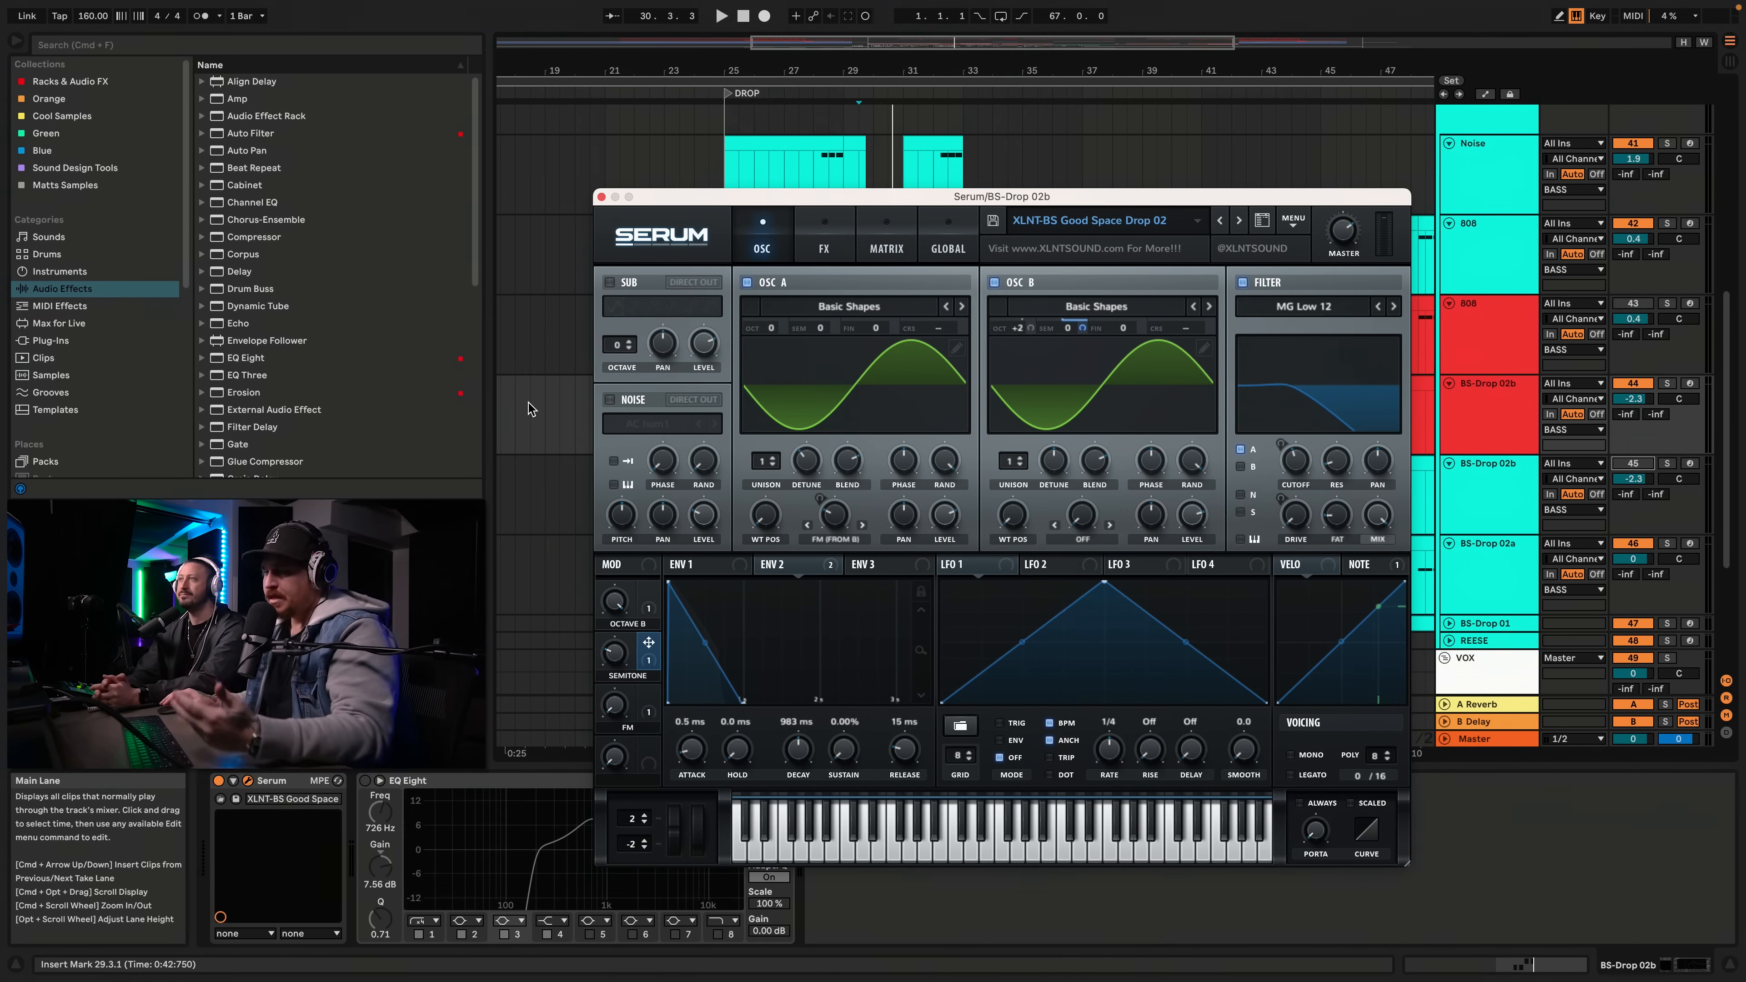
Enable the Hyper/Dimension effect in Serum, solo the red BS-Drop 02b track and play the bass
scroll(530, 412, left, 1)
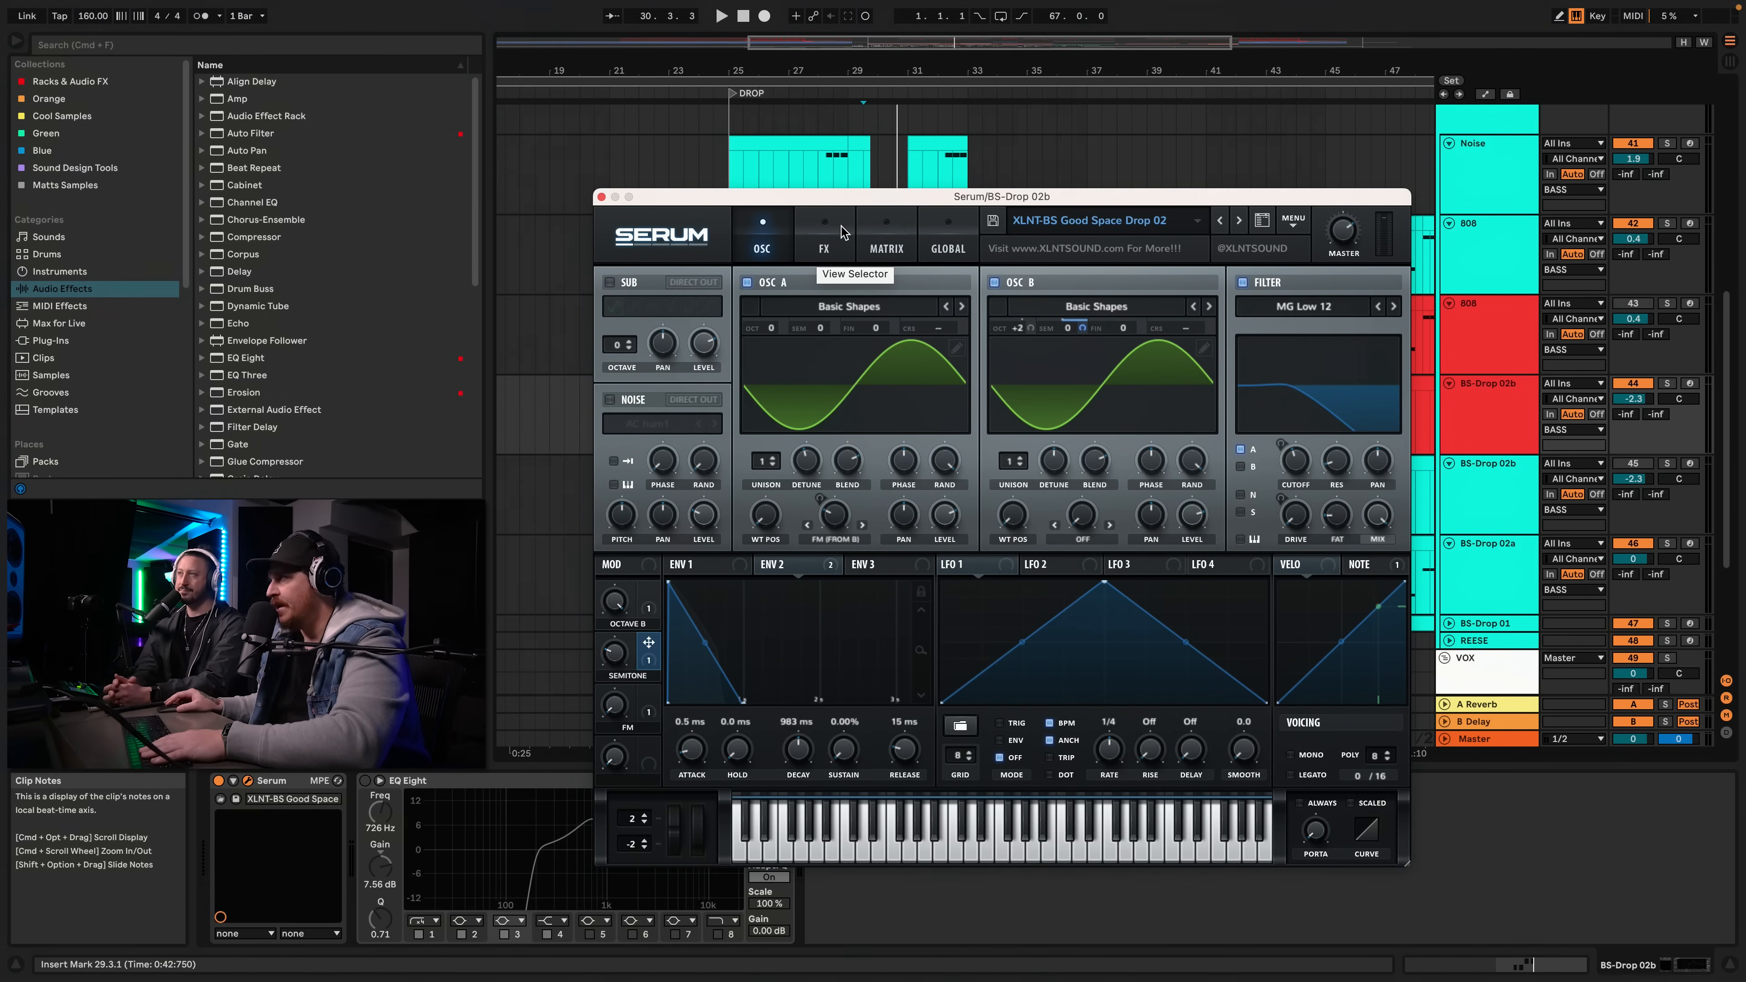
click(823, 237)
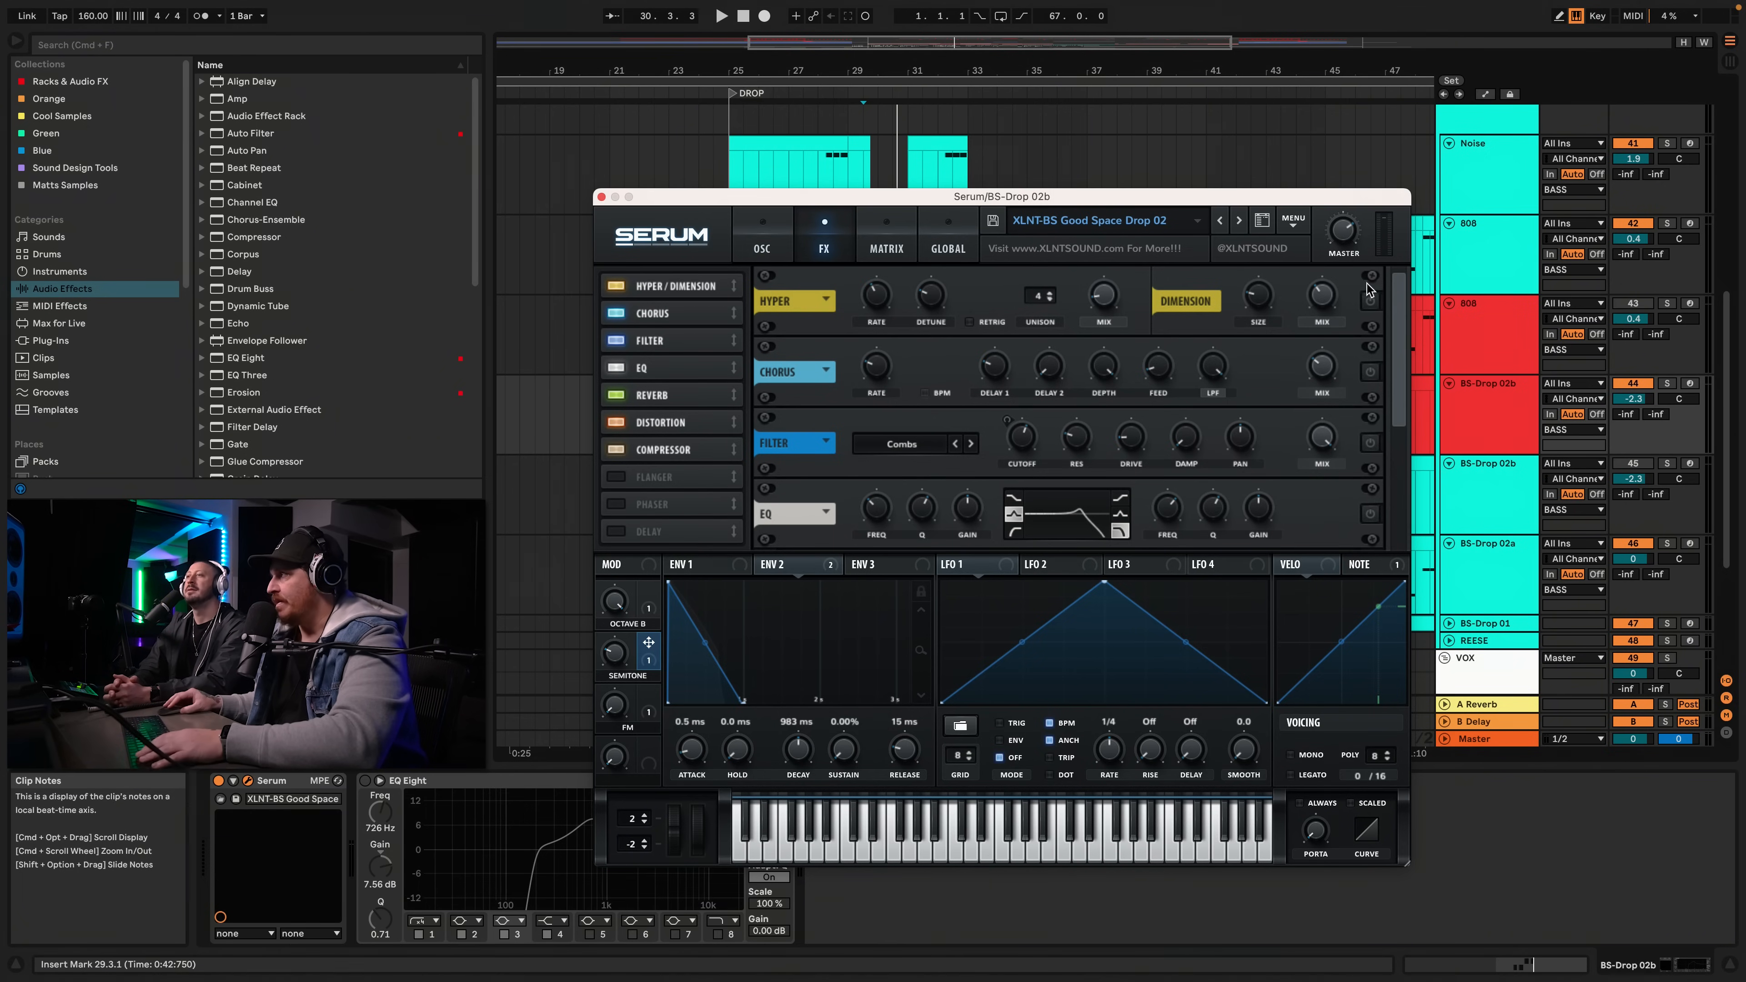
mouse_move(1321, 294)
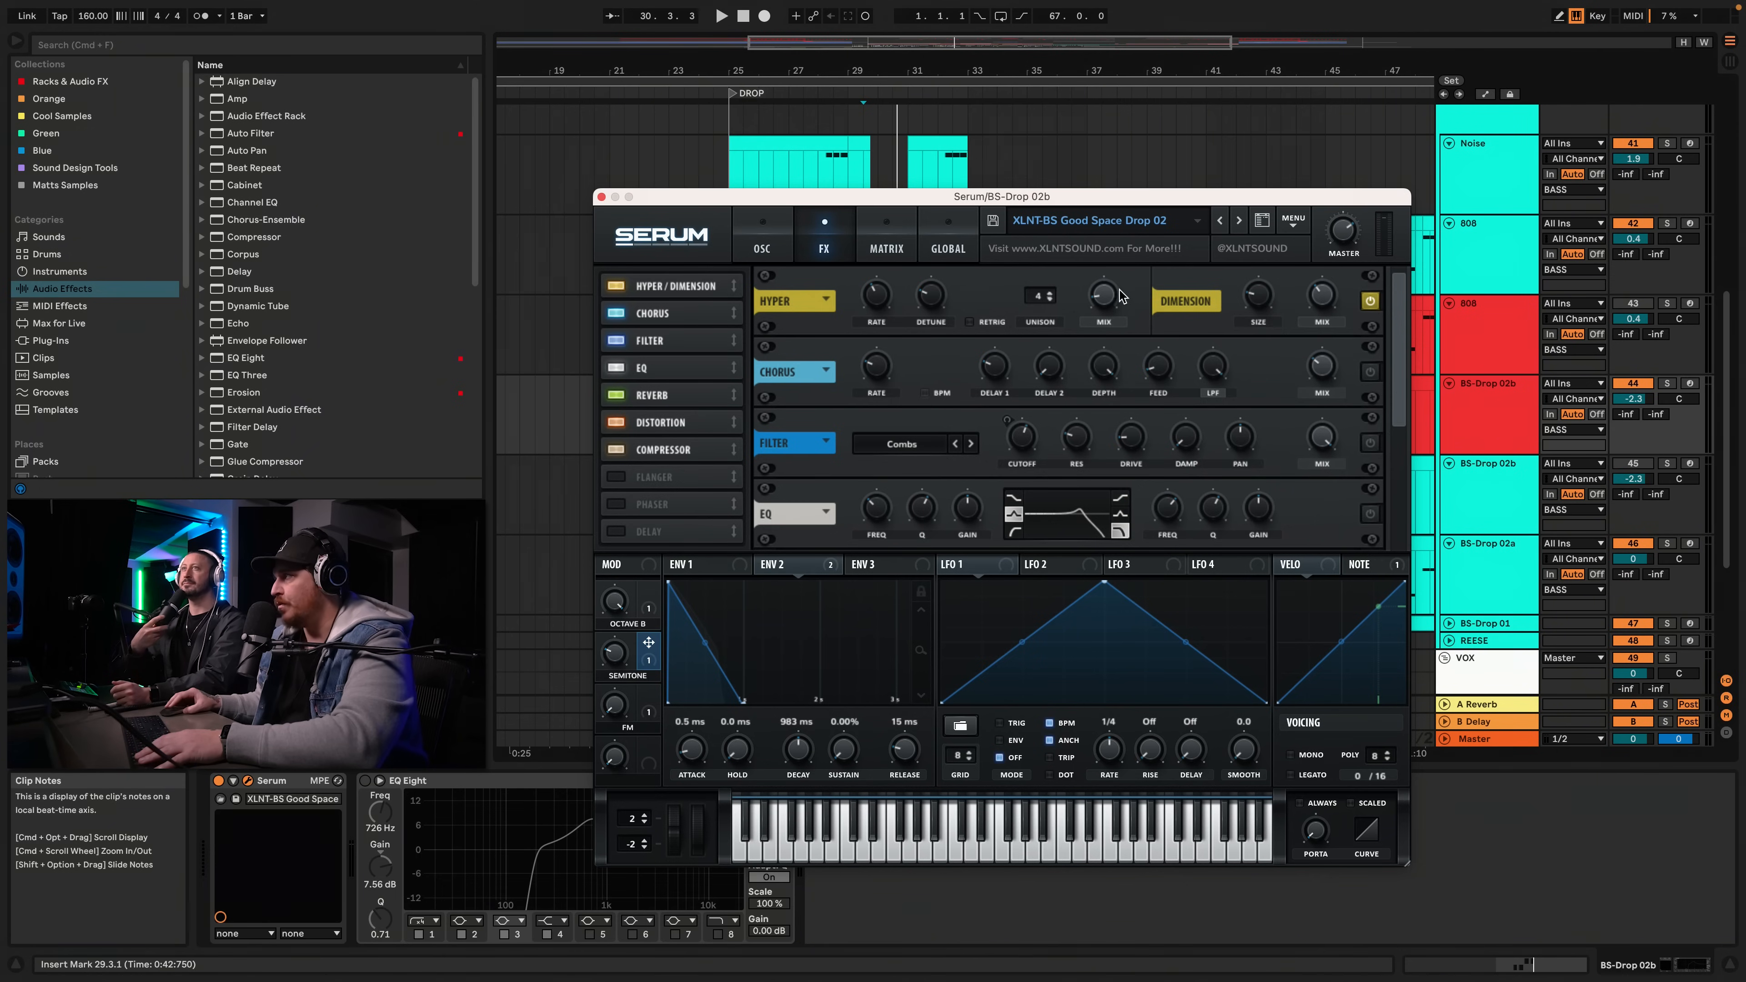
mouse_move(1110, 292)
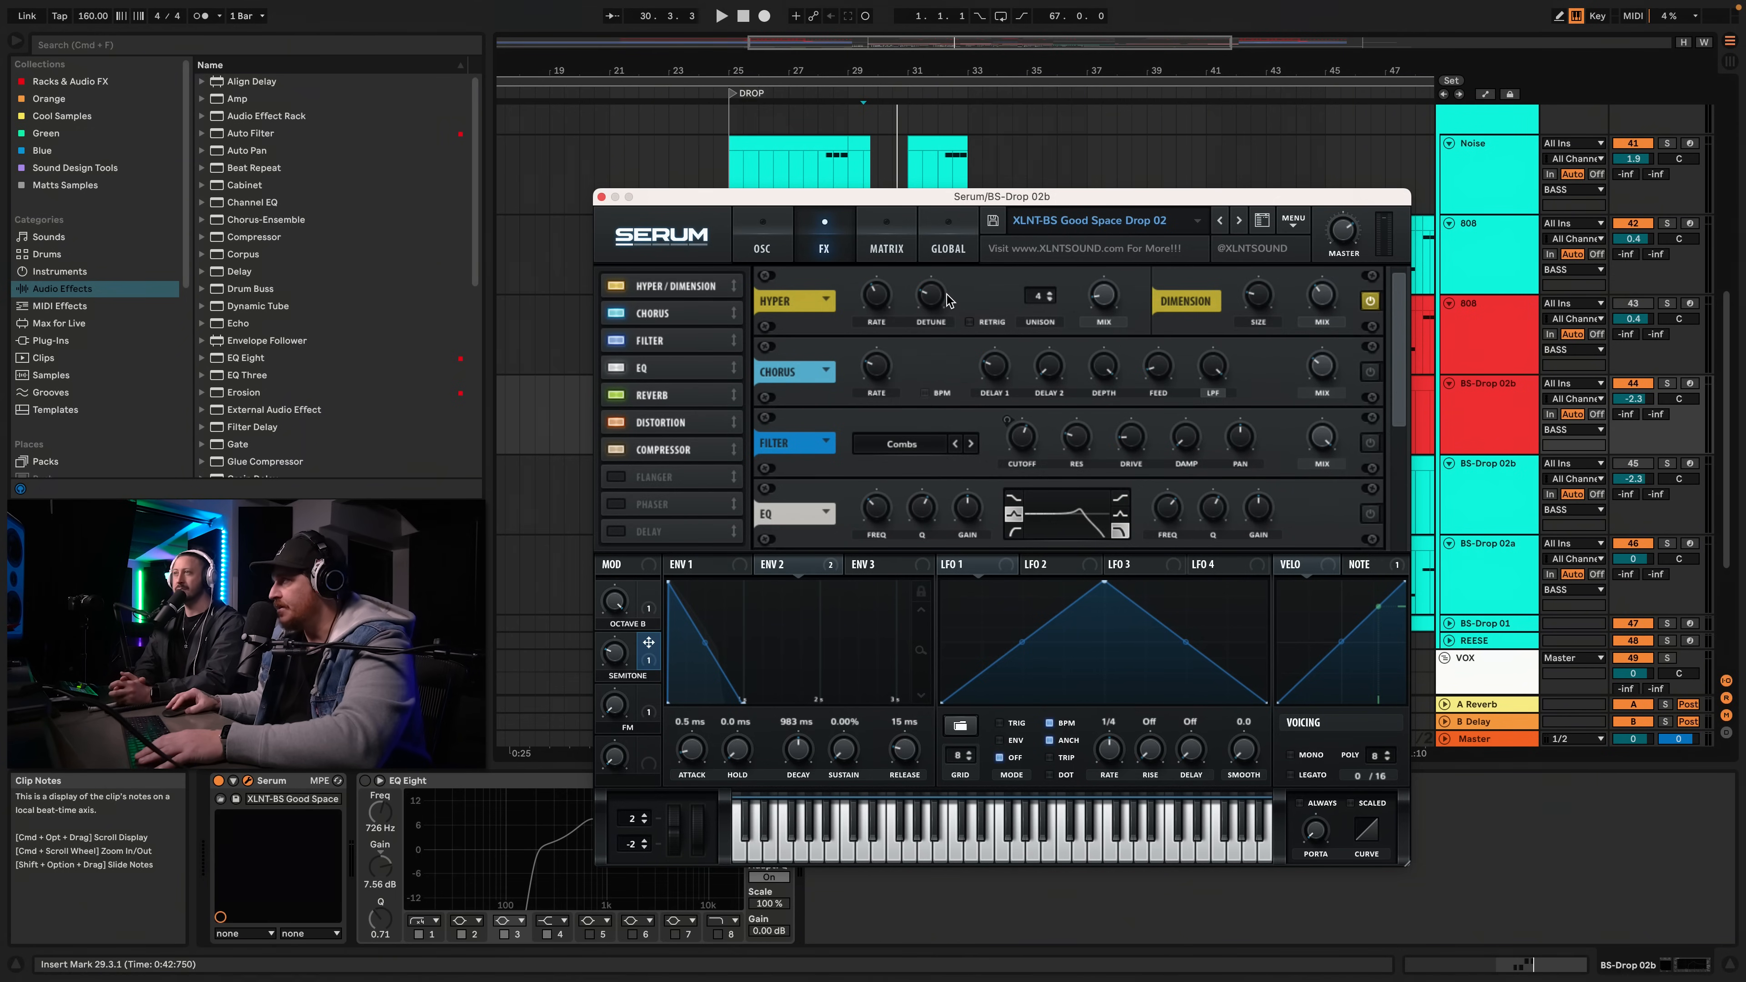
mouse_move(948, 300)
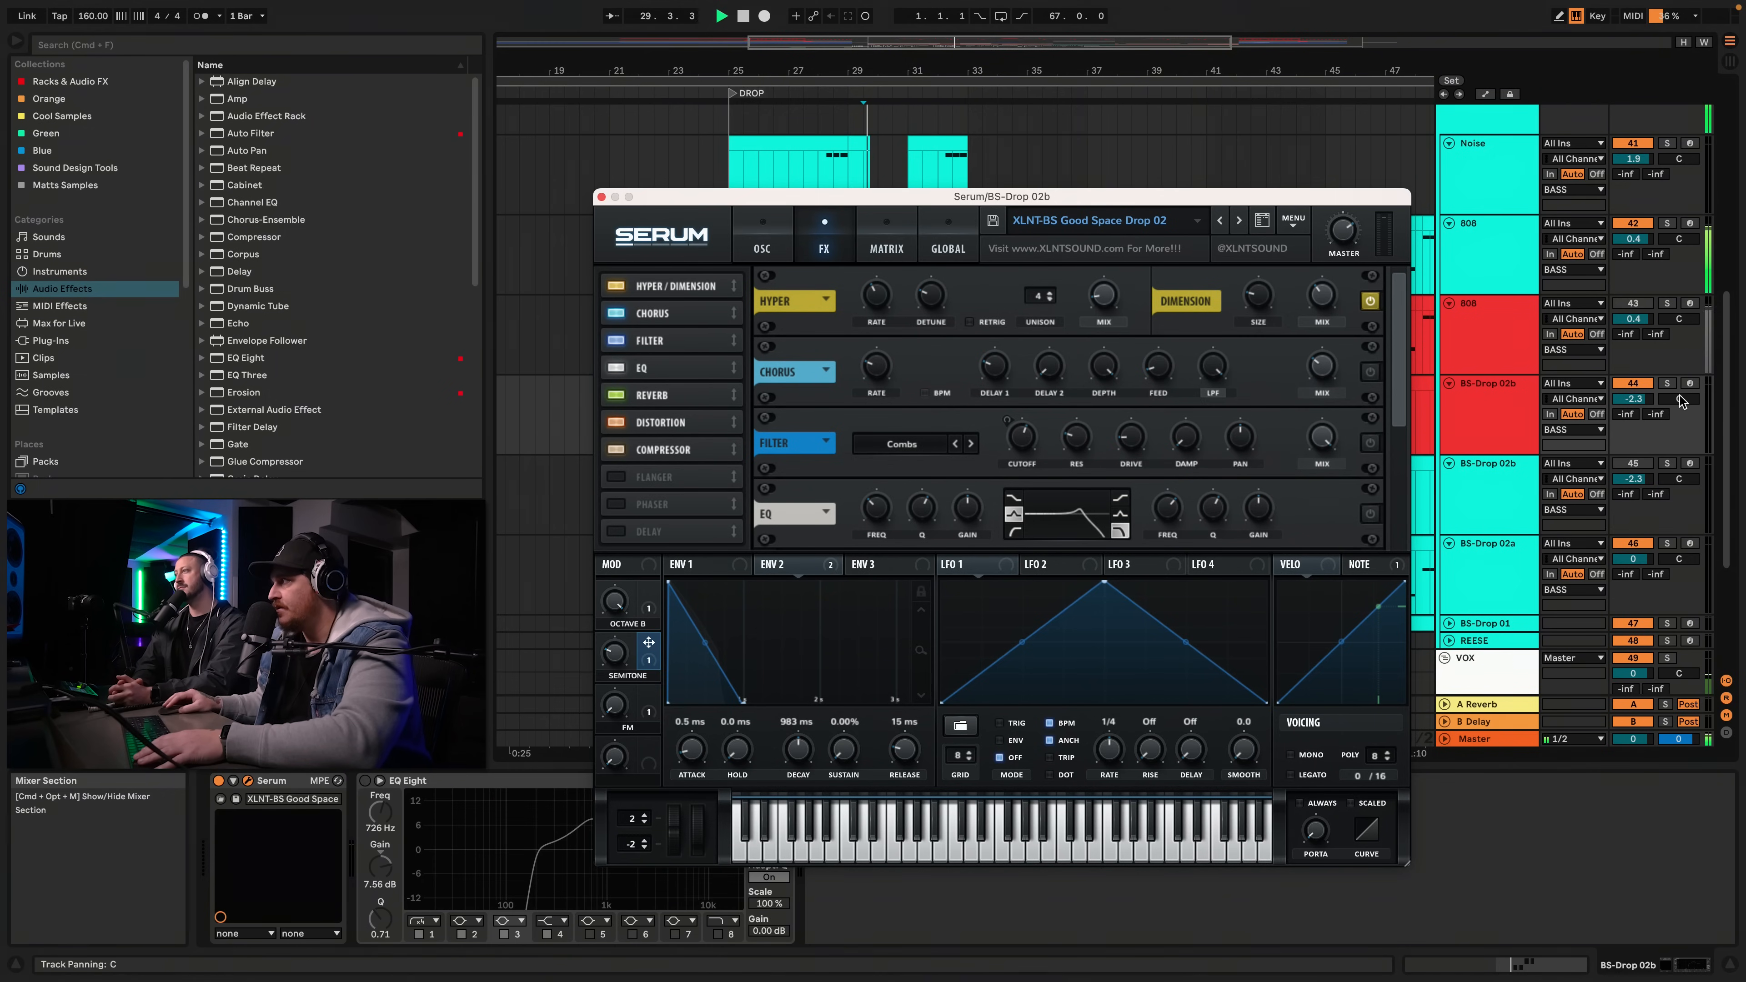
click(1667, 383)
key(space)
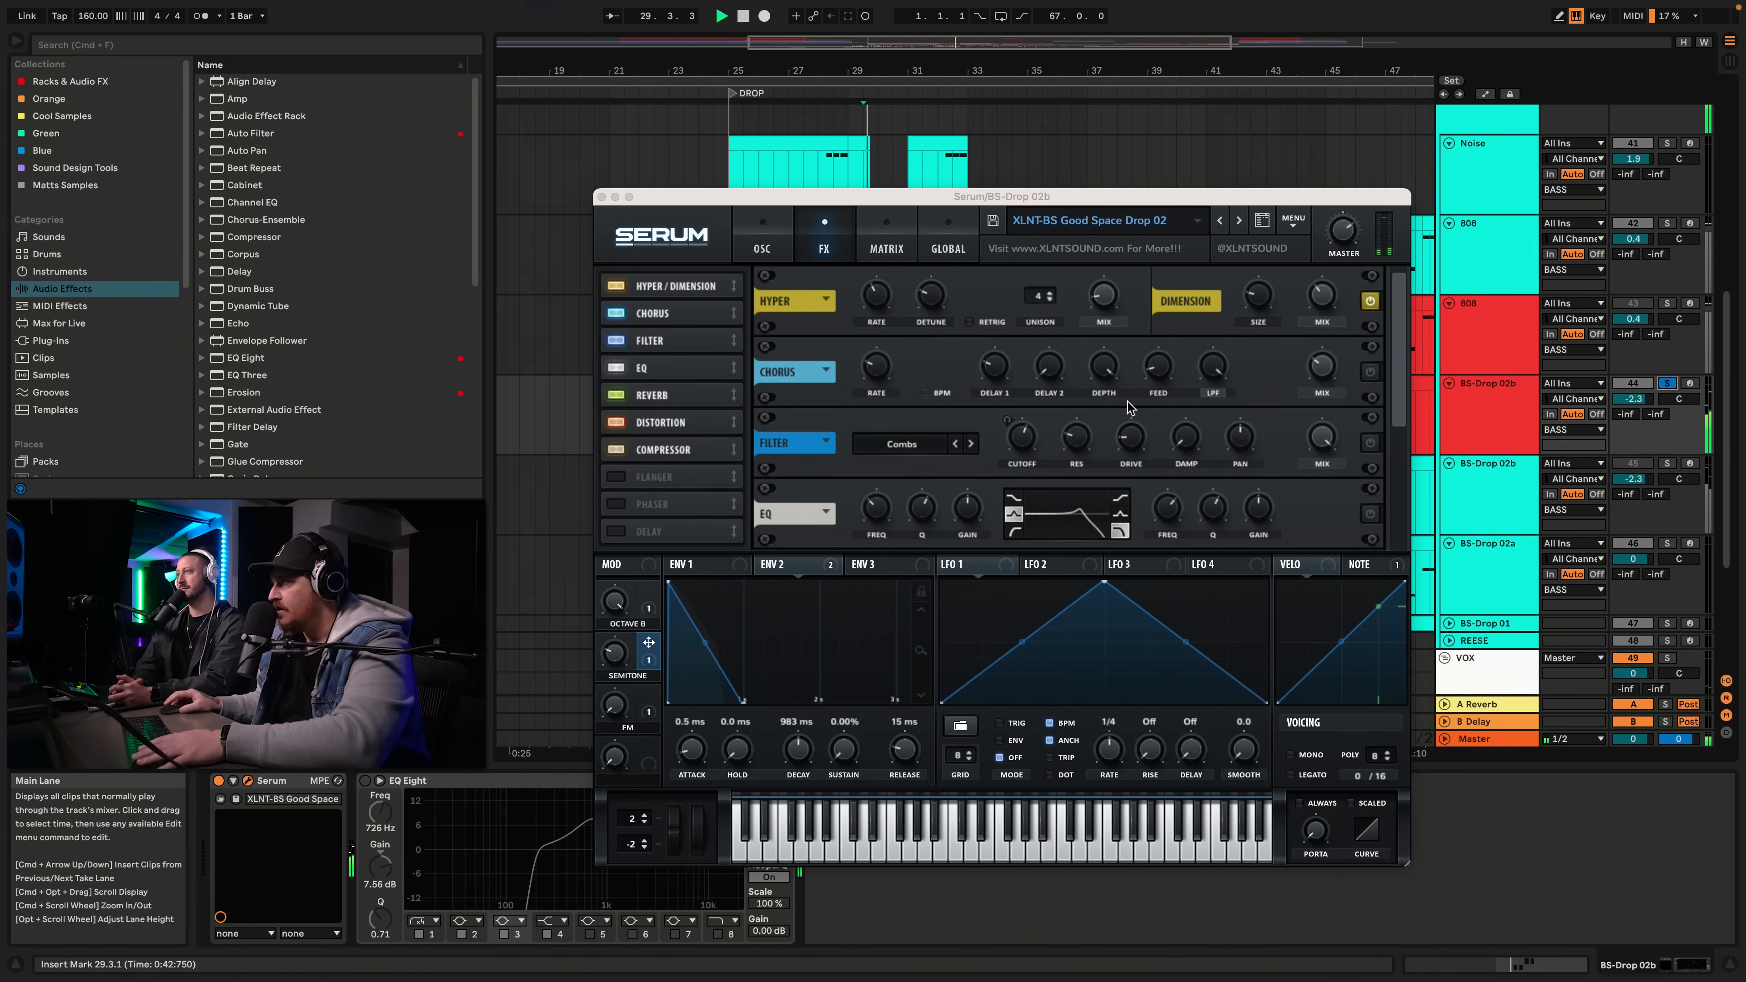
key(space)
Enable Serum's Chorus effect and play the soloed bass
click(1371, 372)
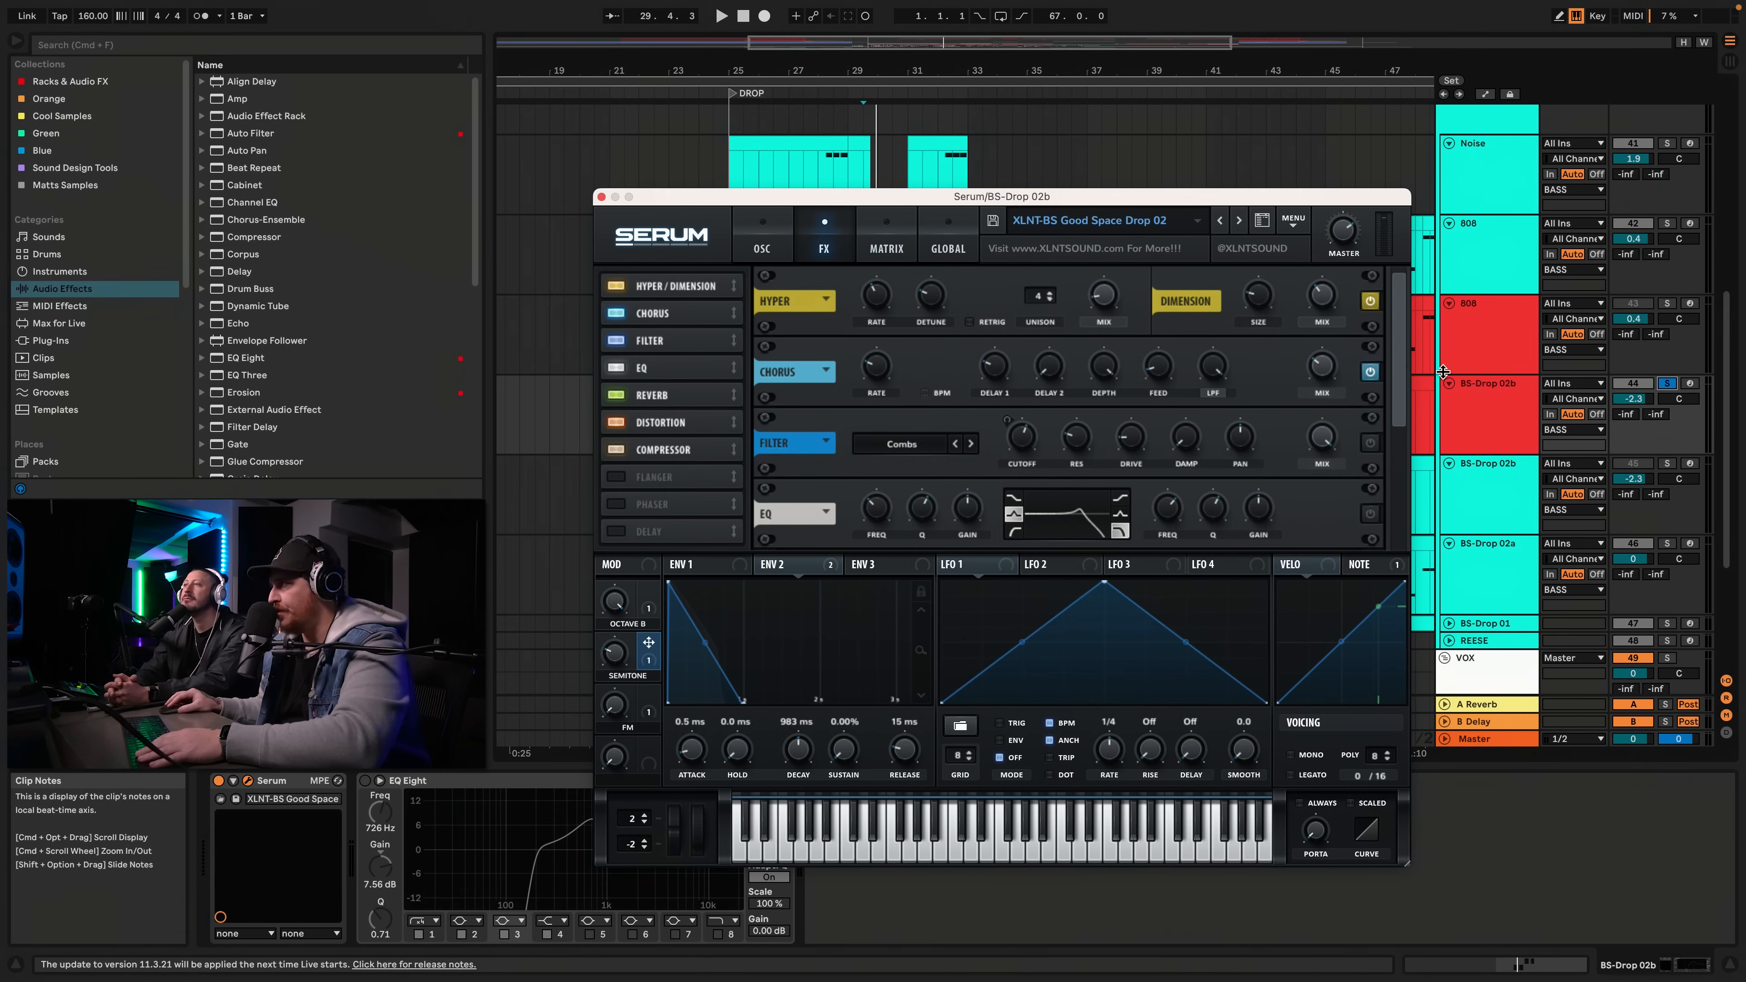
key(space)
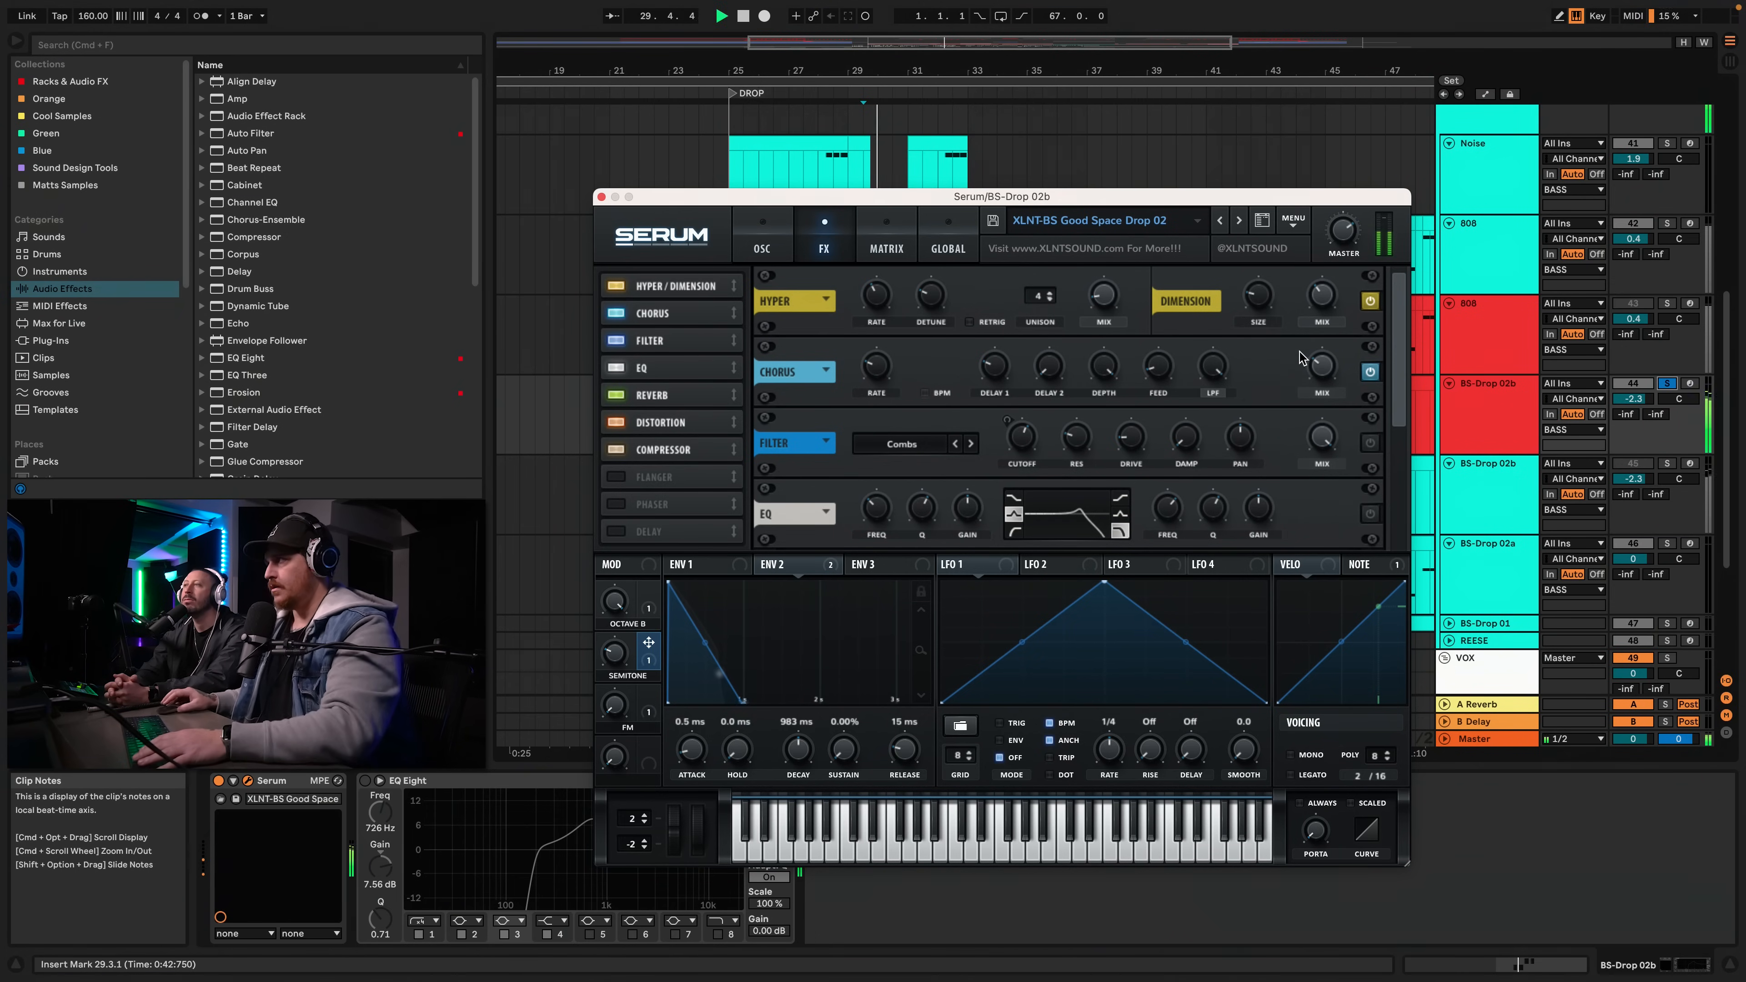
key(space)
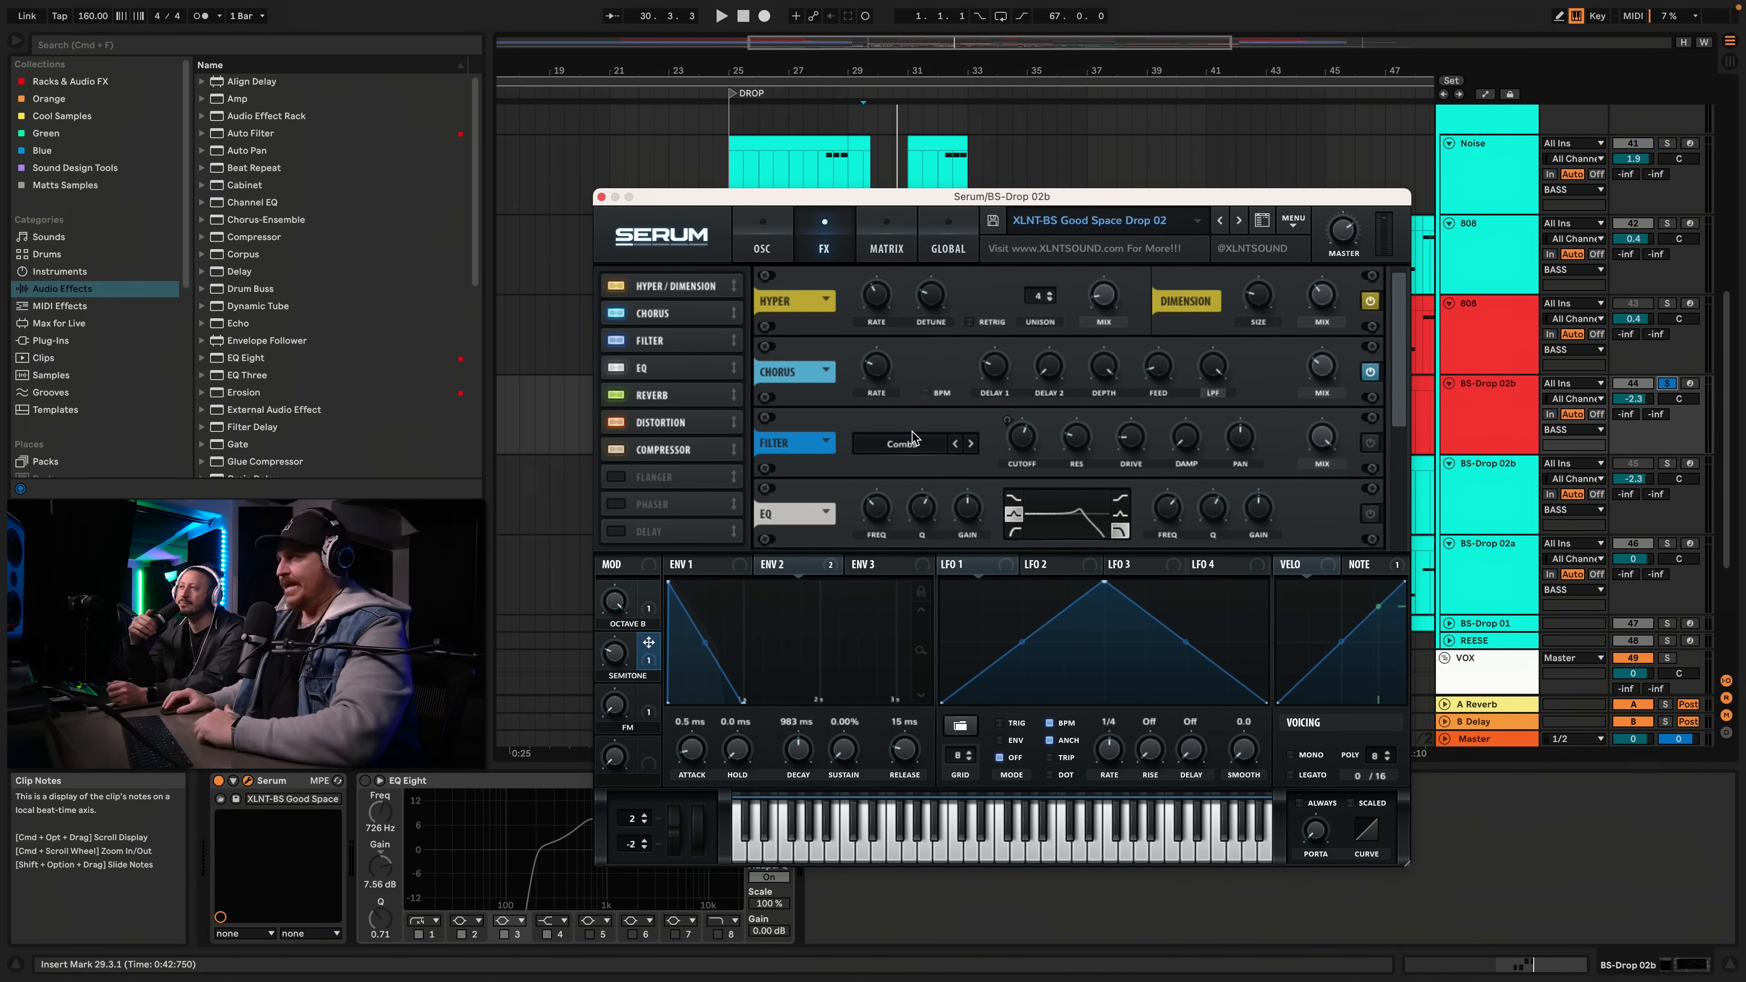
Enable the Combs filter in Serum's effects and play the soloed bass
click(1370, 444)
mouse_move(1025, 439)
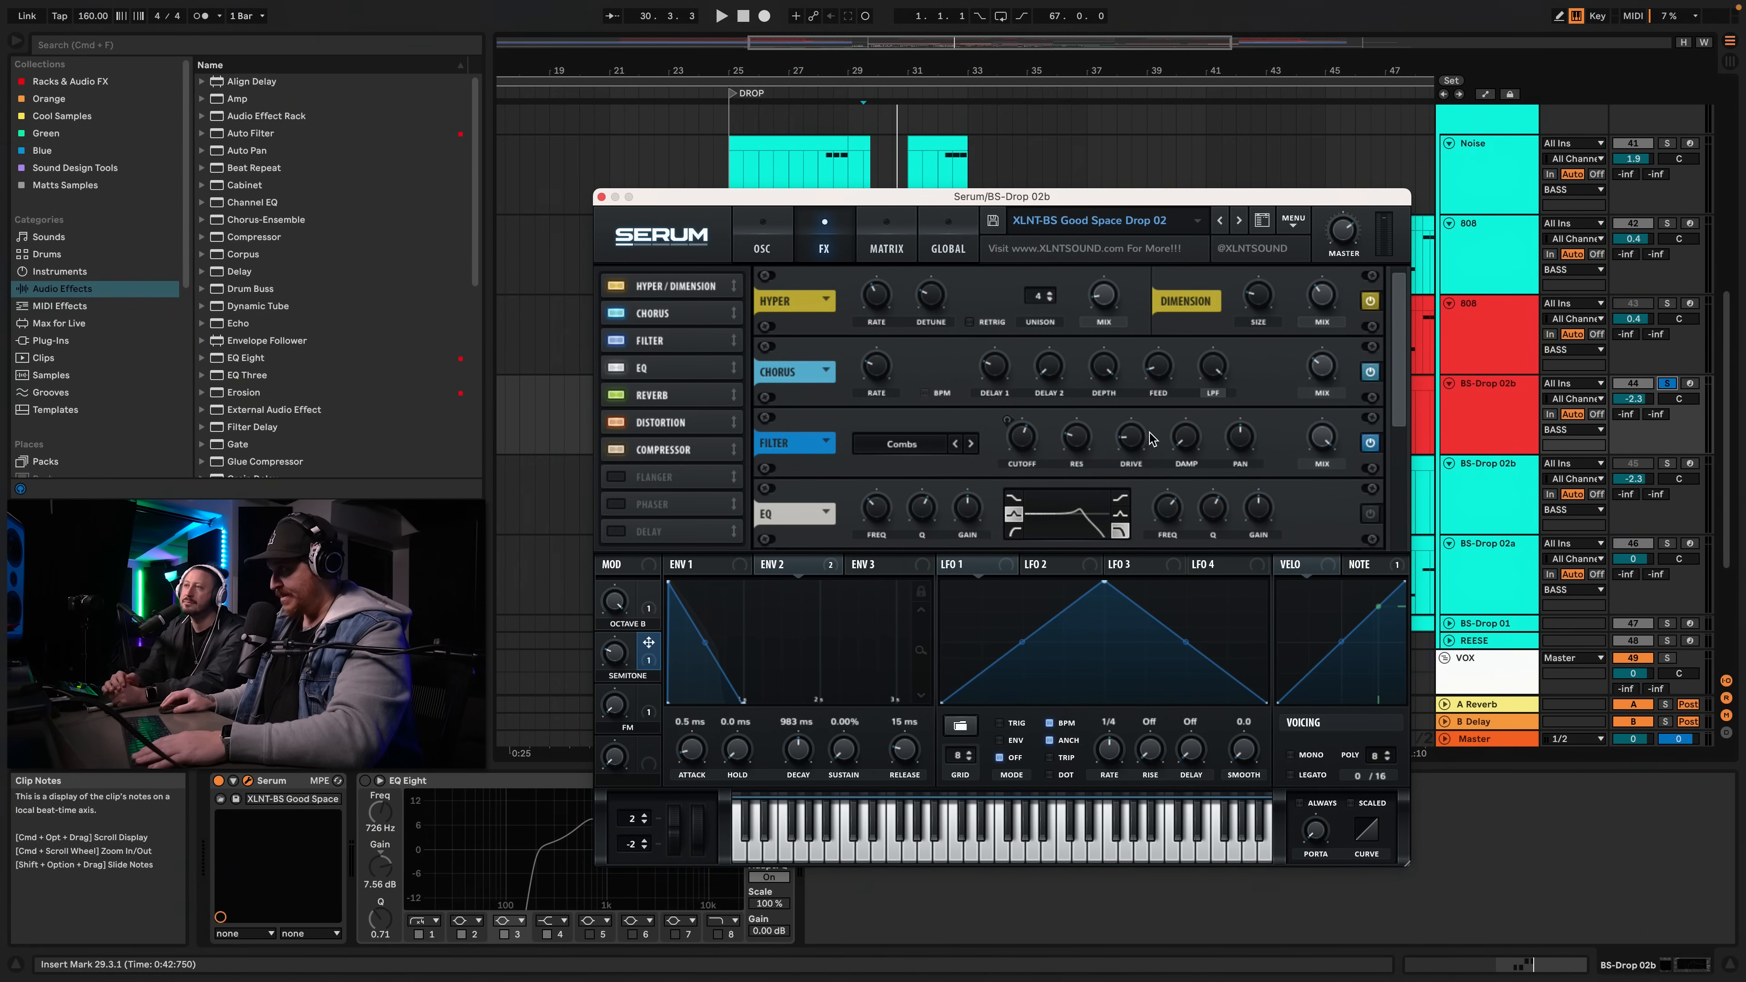
key(space)
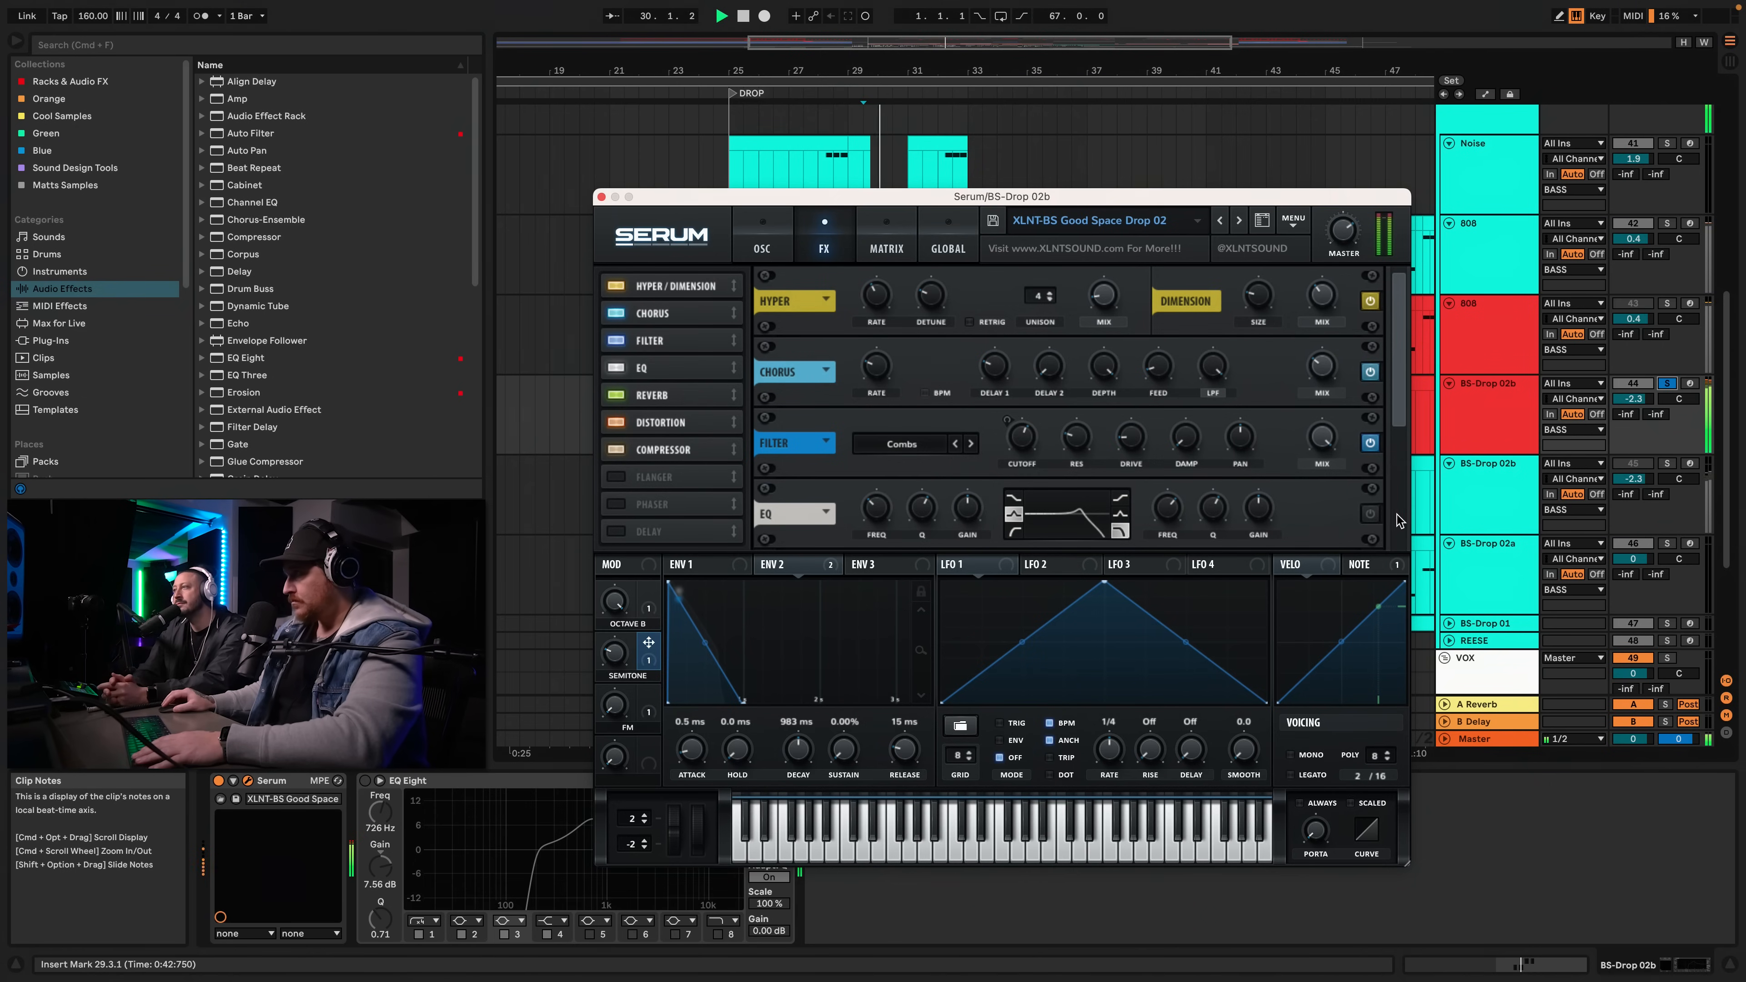
Modulate the Combs filter's cutoff with the Note source, check the assignment and play the bass
right_click(1352, 566)
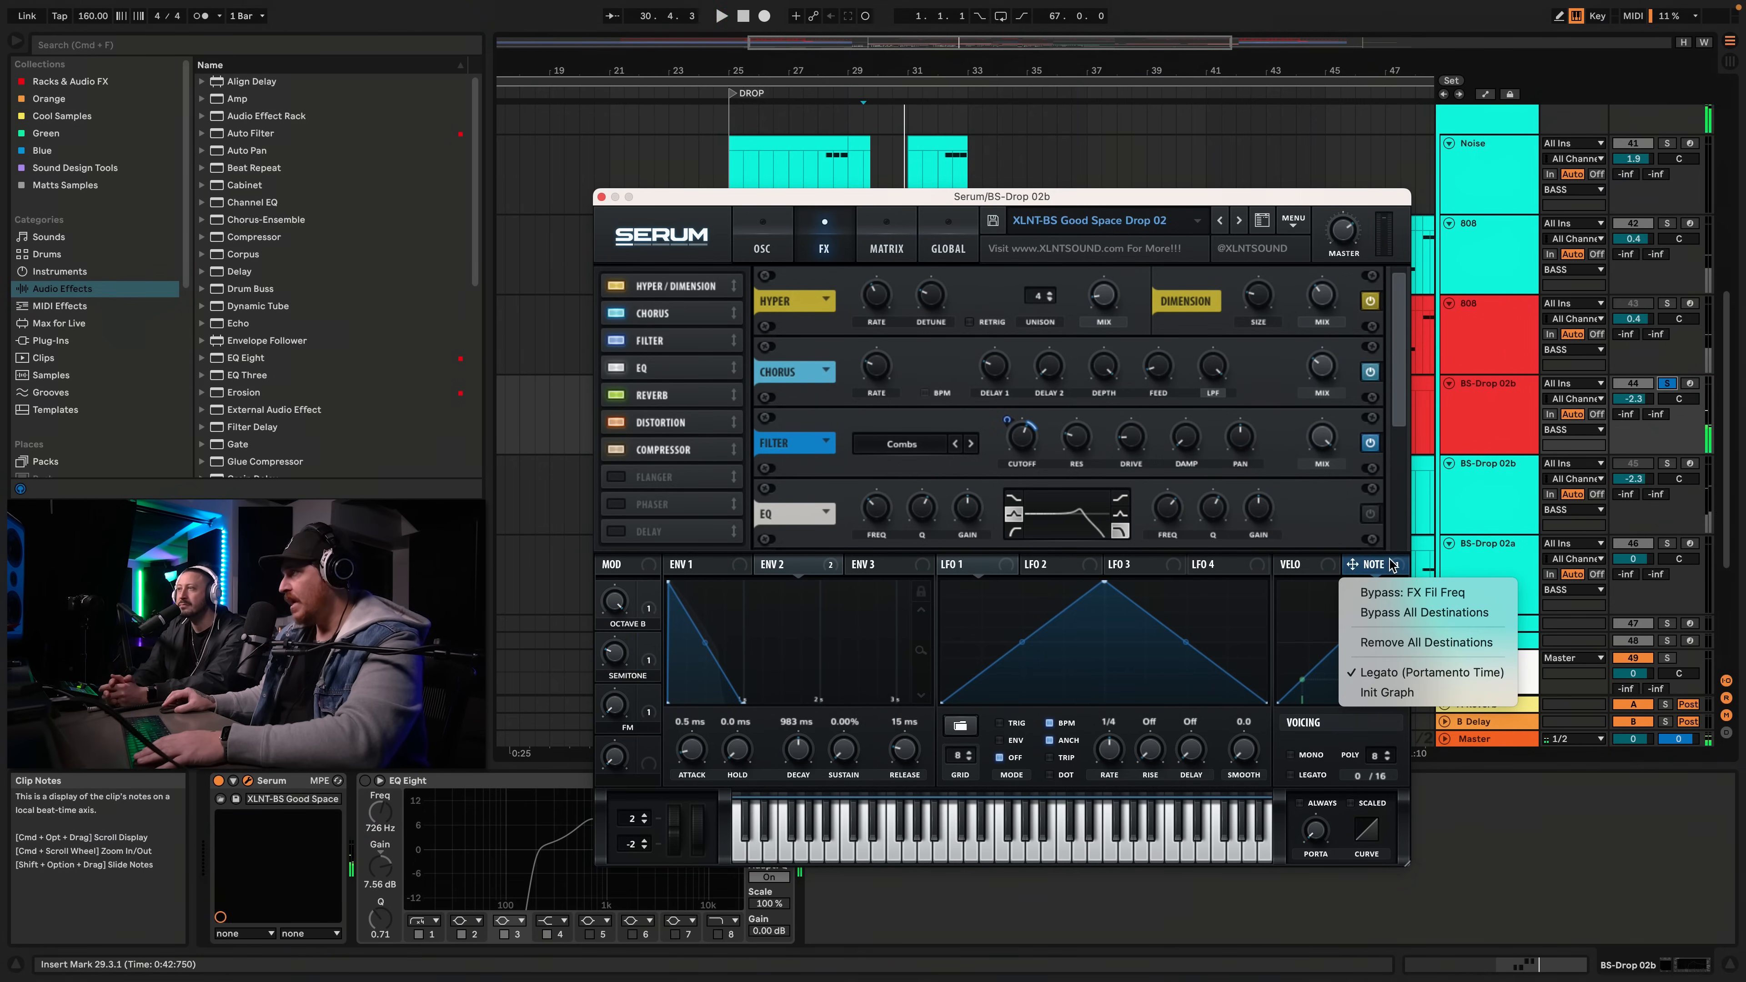
click(1352, 565)
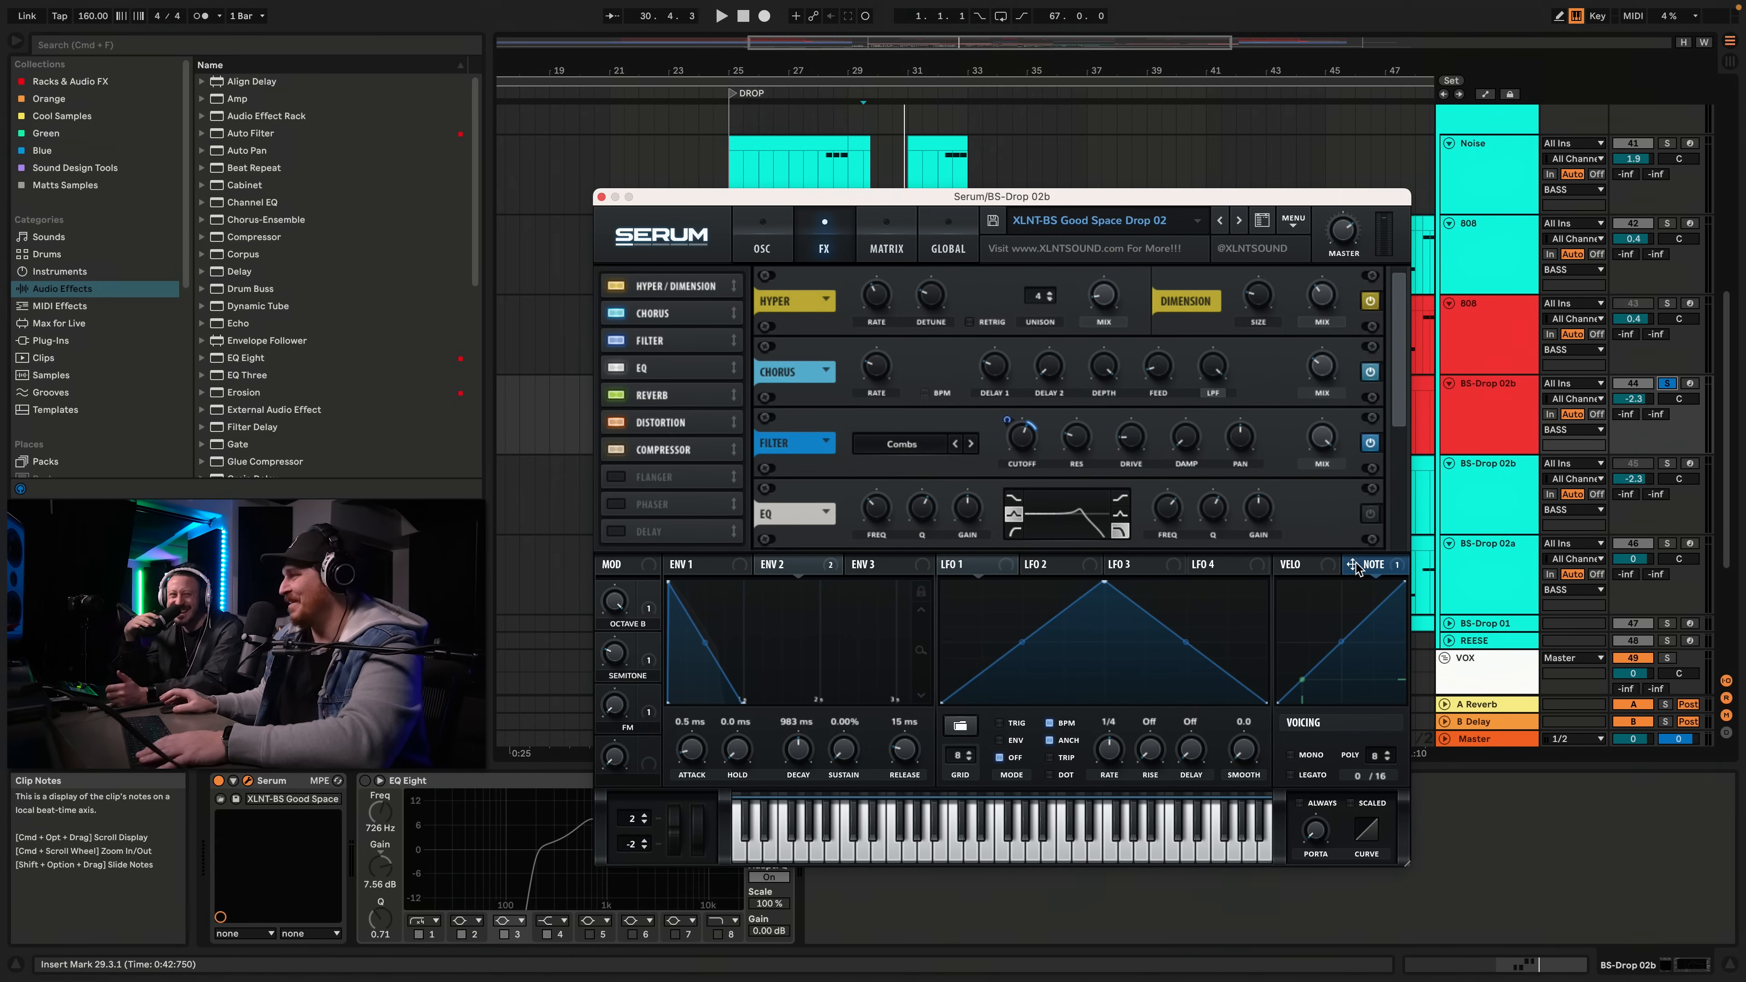
key(space)
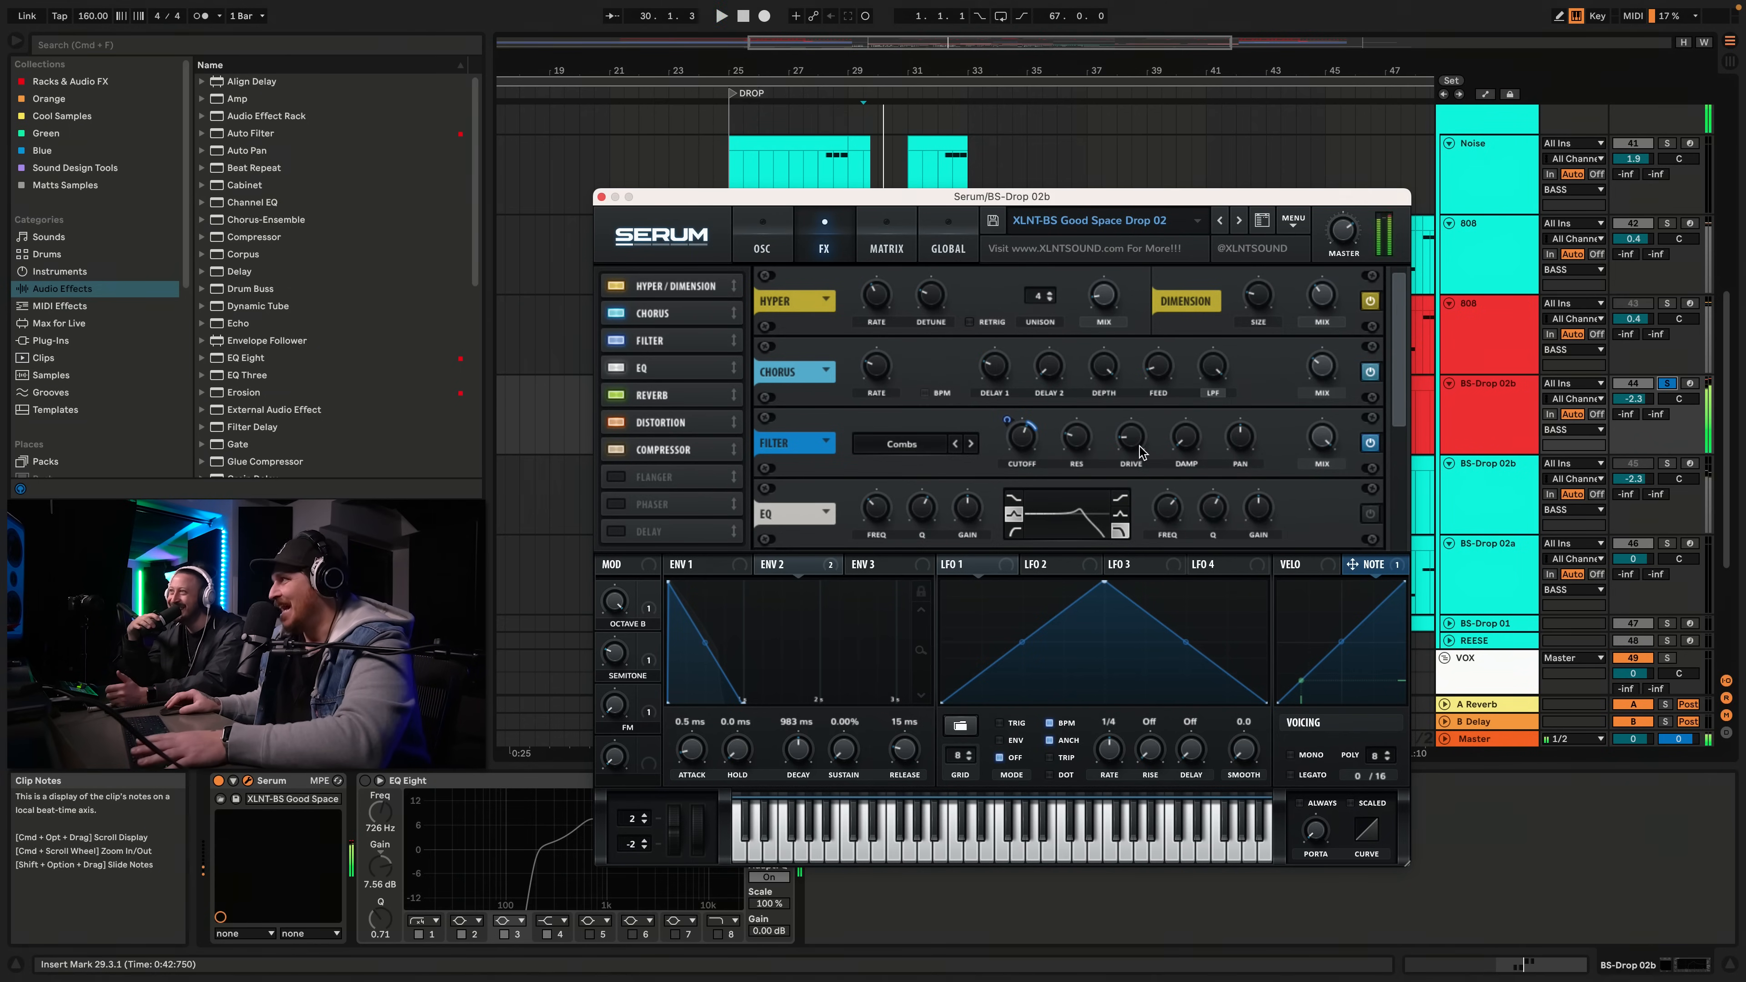
scroll(1396, 382, down, 2)
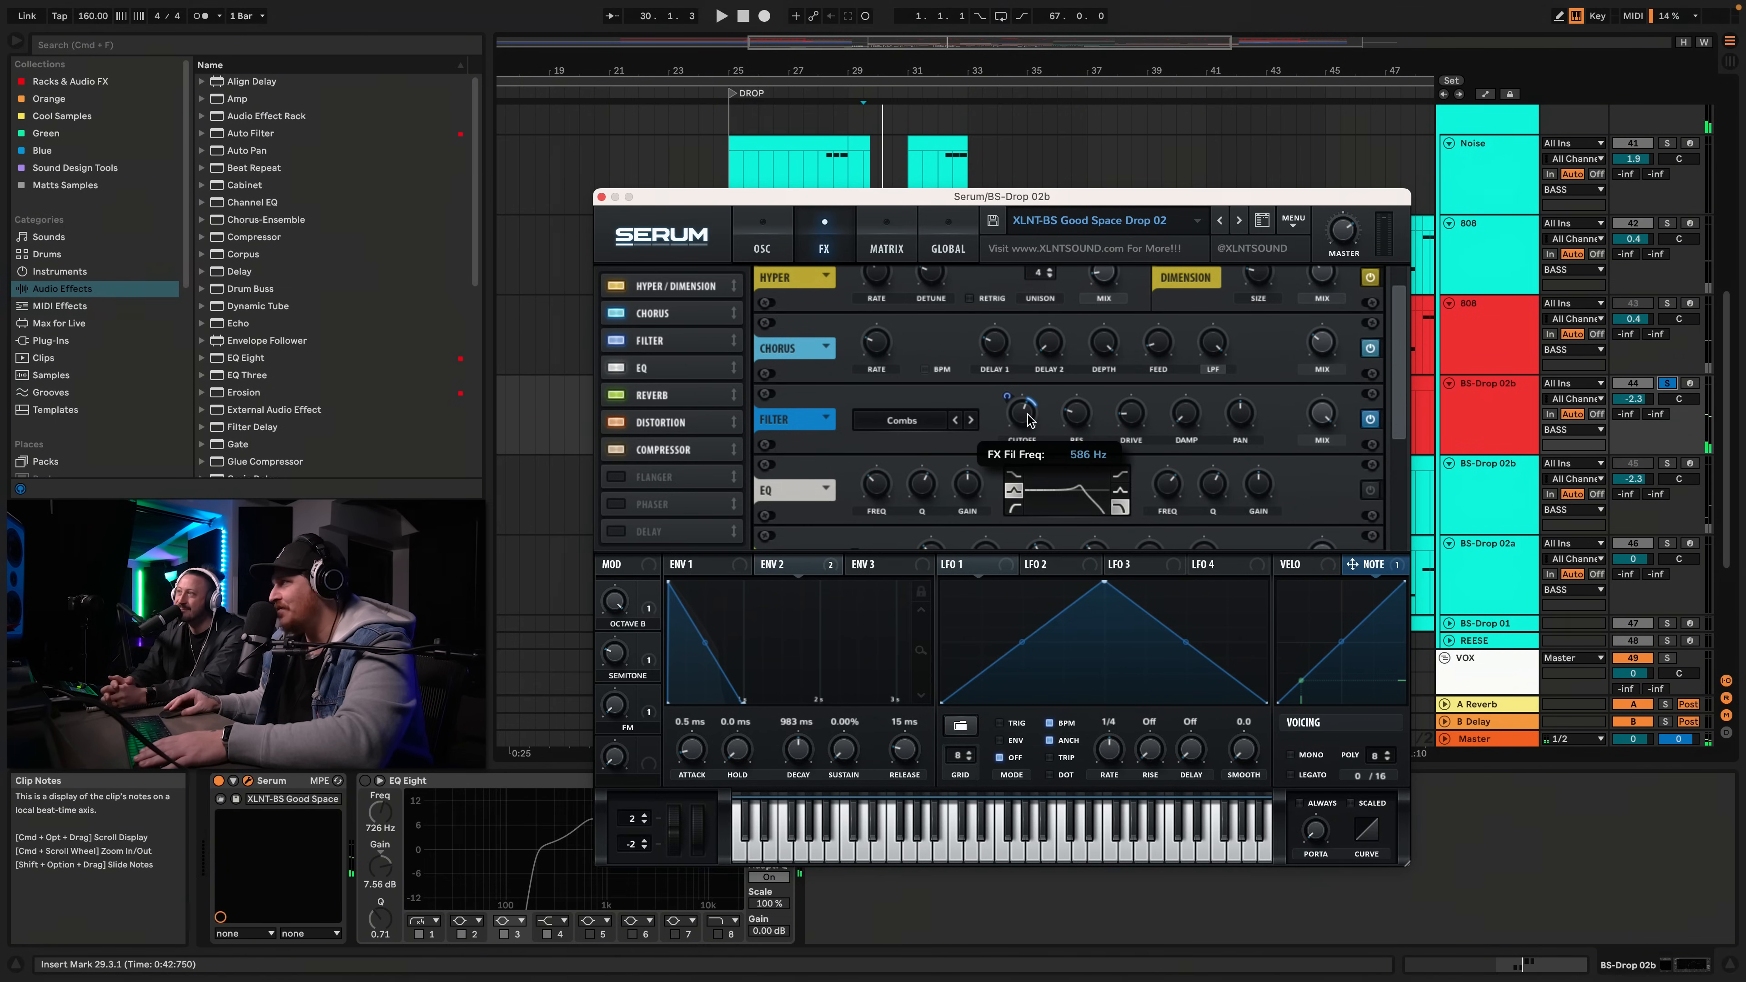
mouse_move(1396, 565)
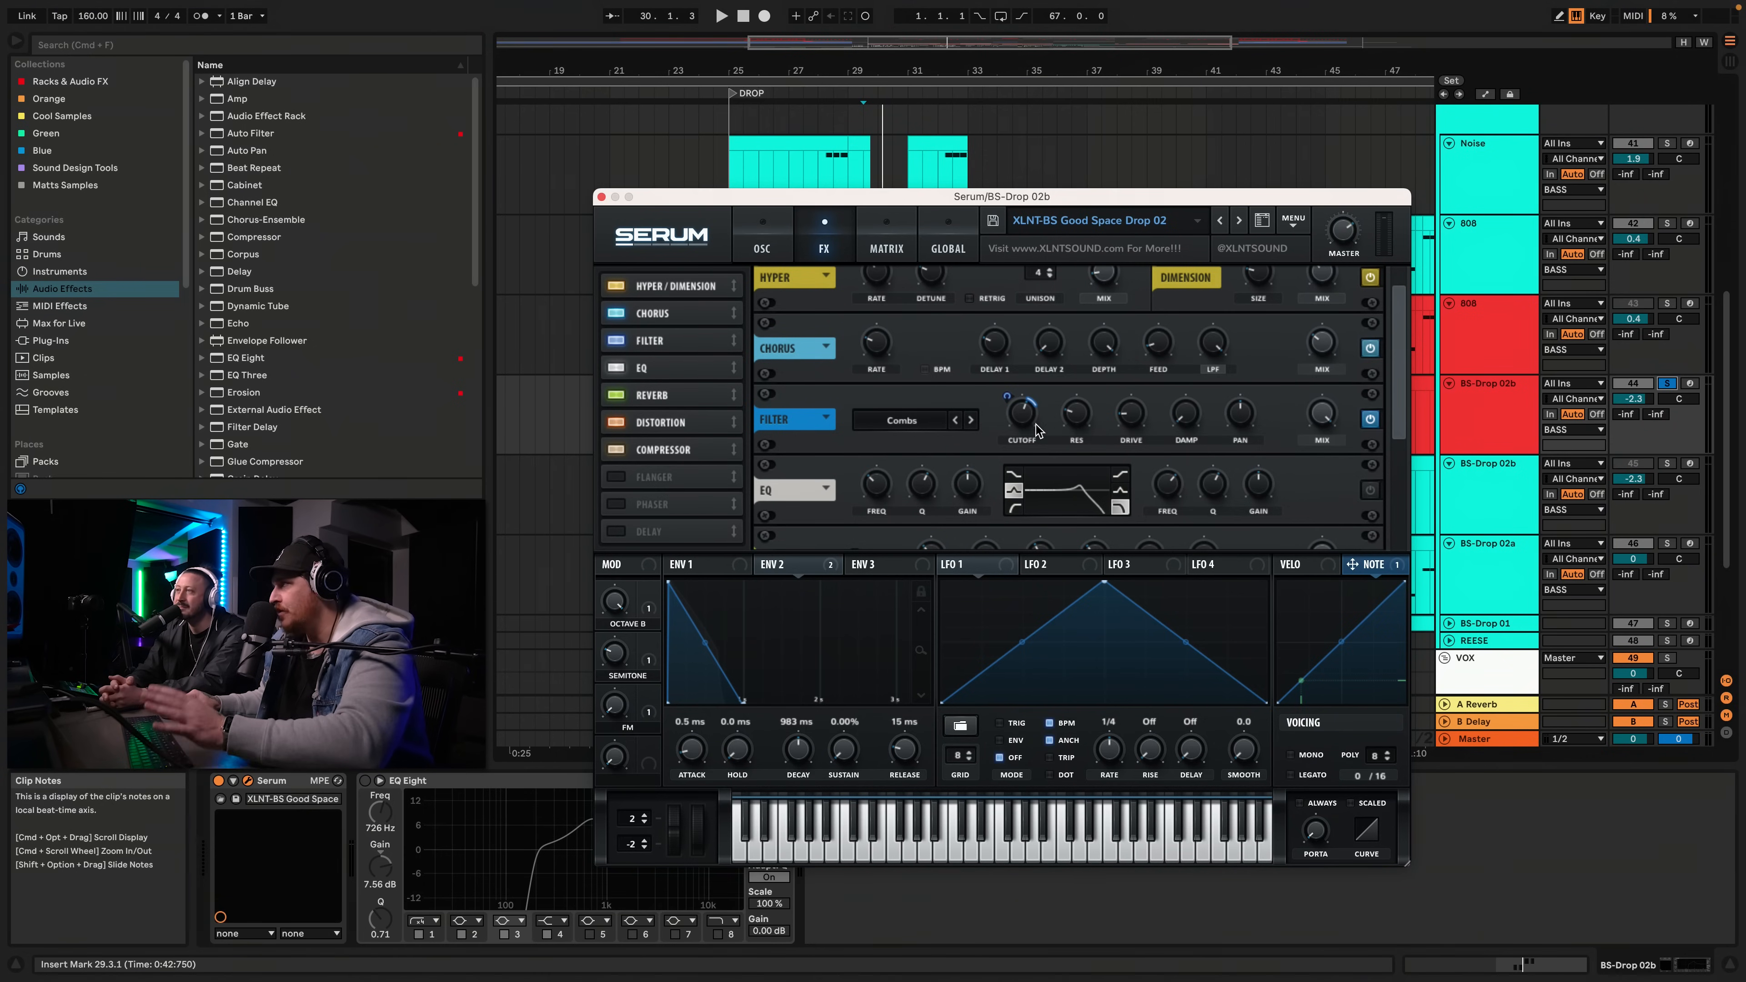
Enable Serum's EQ and Hall Reverb effects, playing the bass between the changes
click(1007, 400)
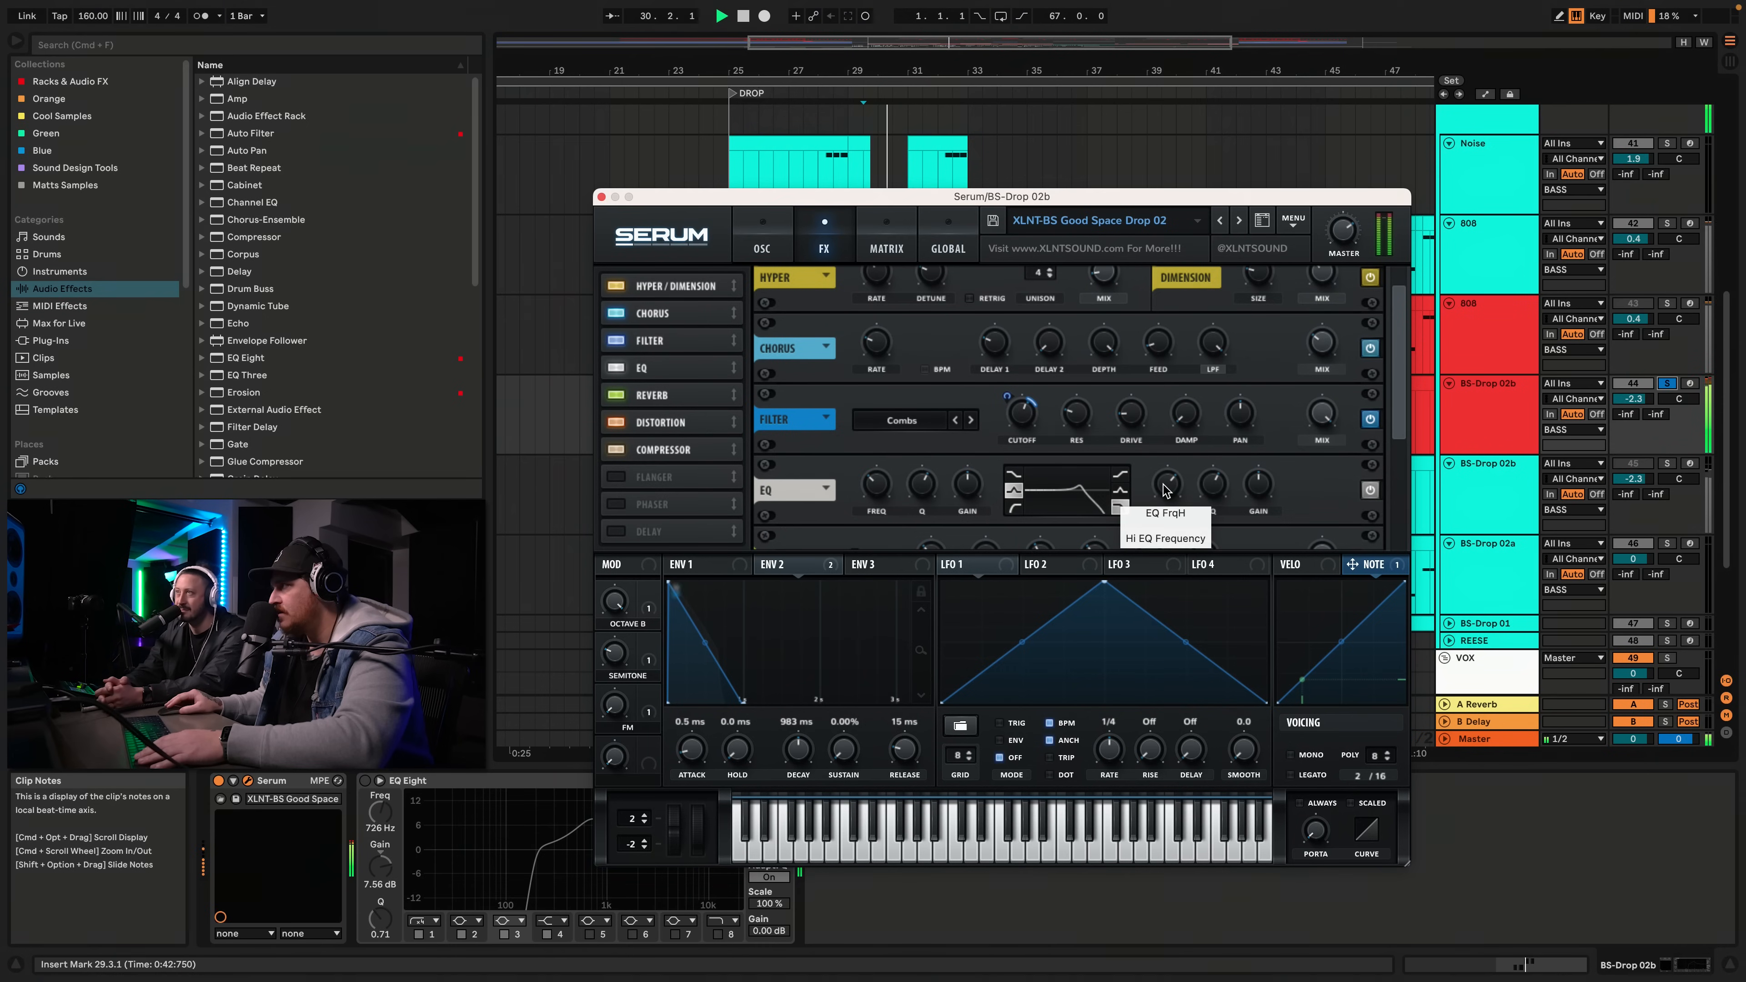
scroll(1388, 432, down, 3)
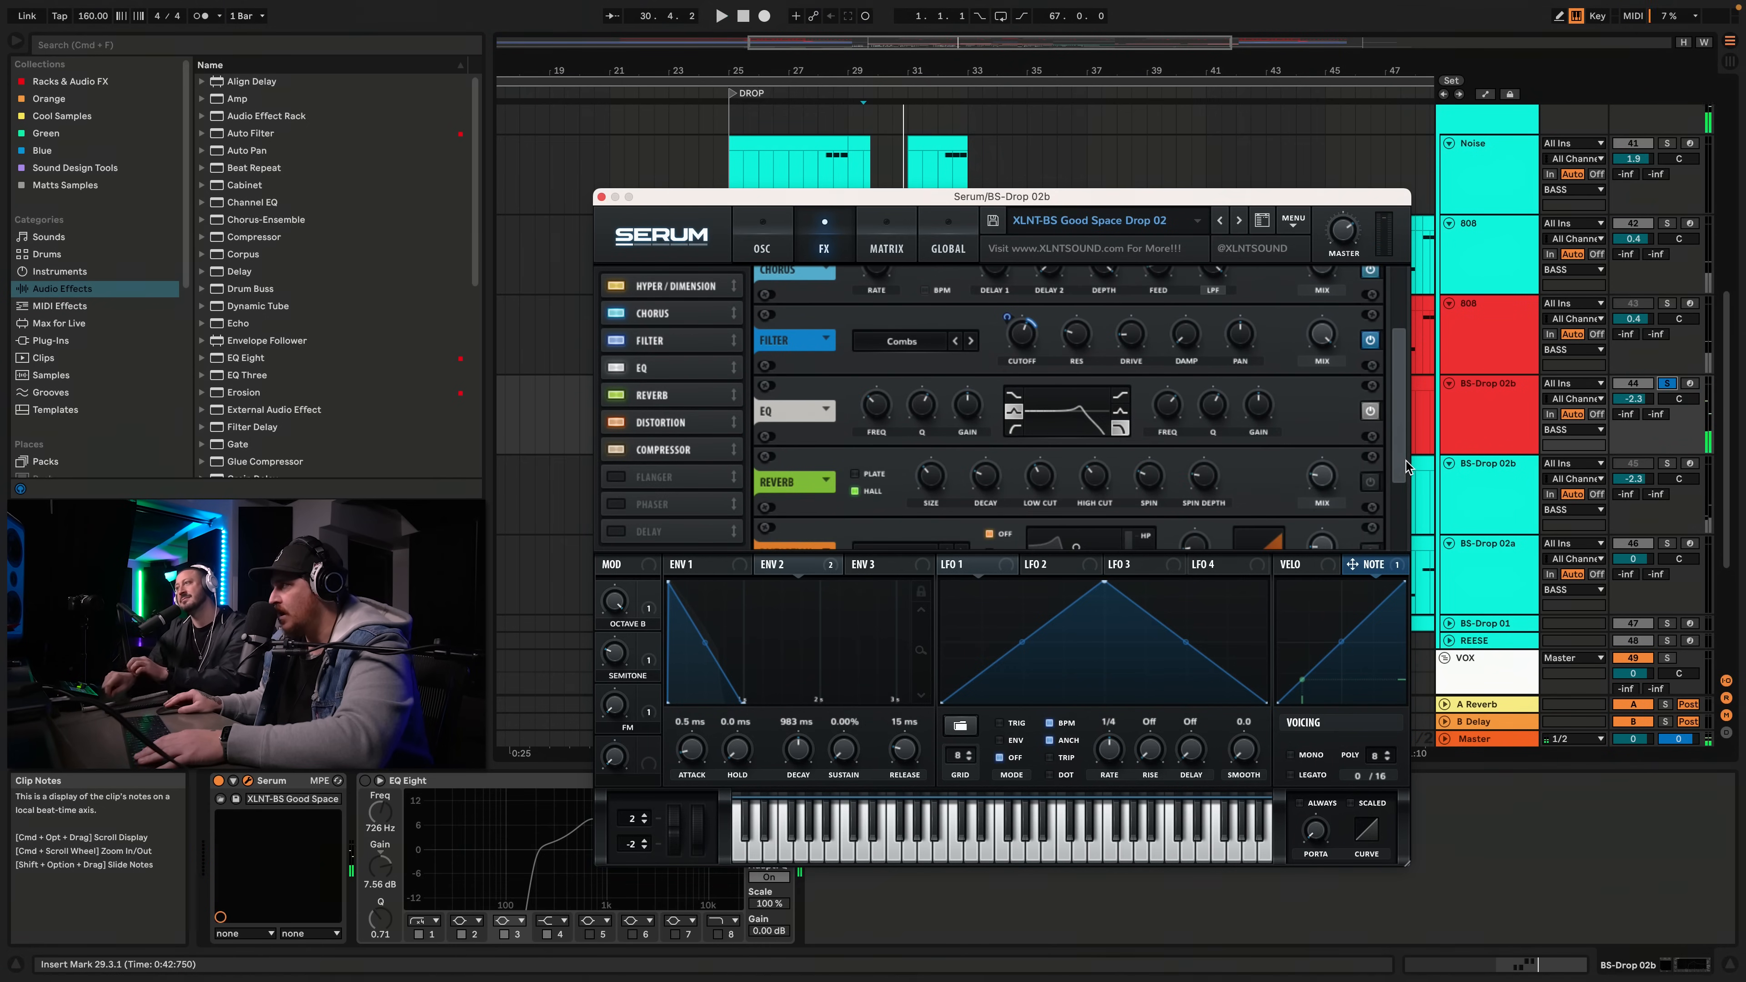
click(1369, 482)
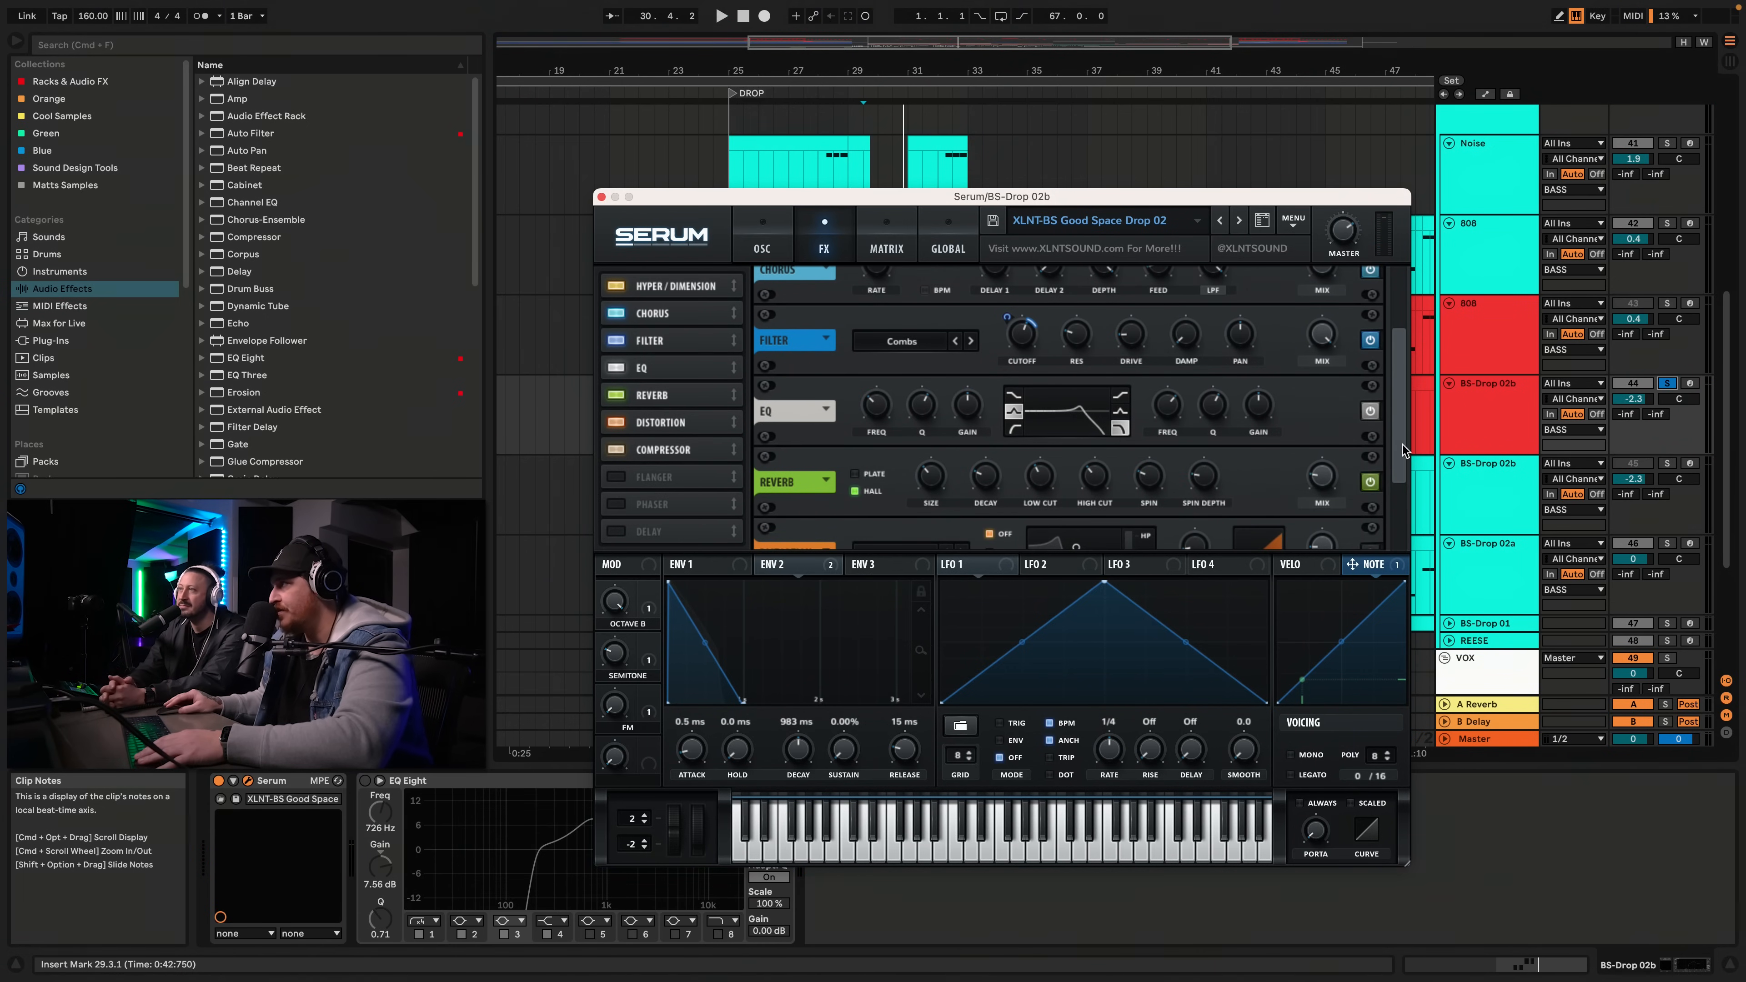
Enable Serum's Tube Distortion and Compressor effects and play the bass with each added
drag(1403, 445, 1404, 475)
key(space)
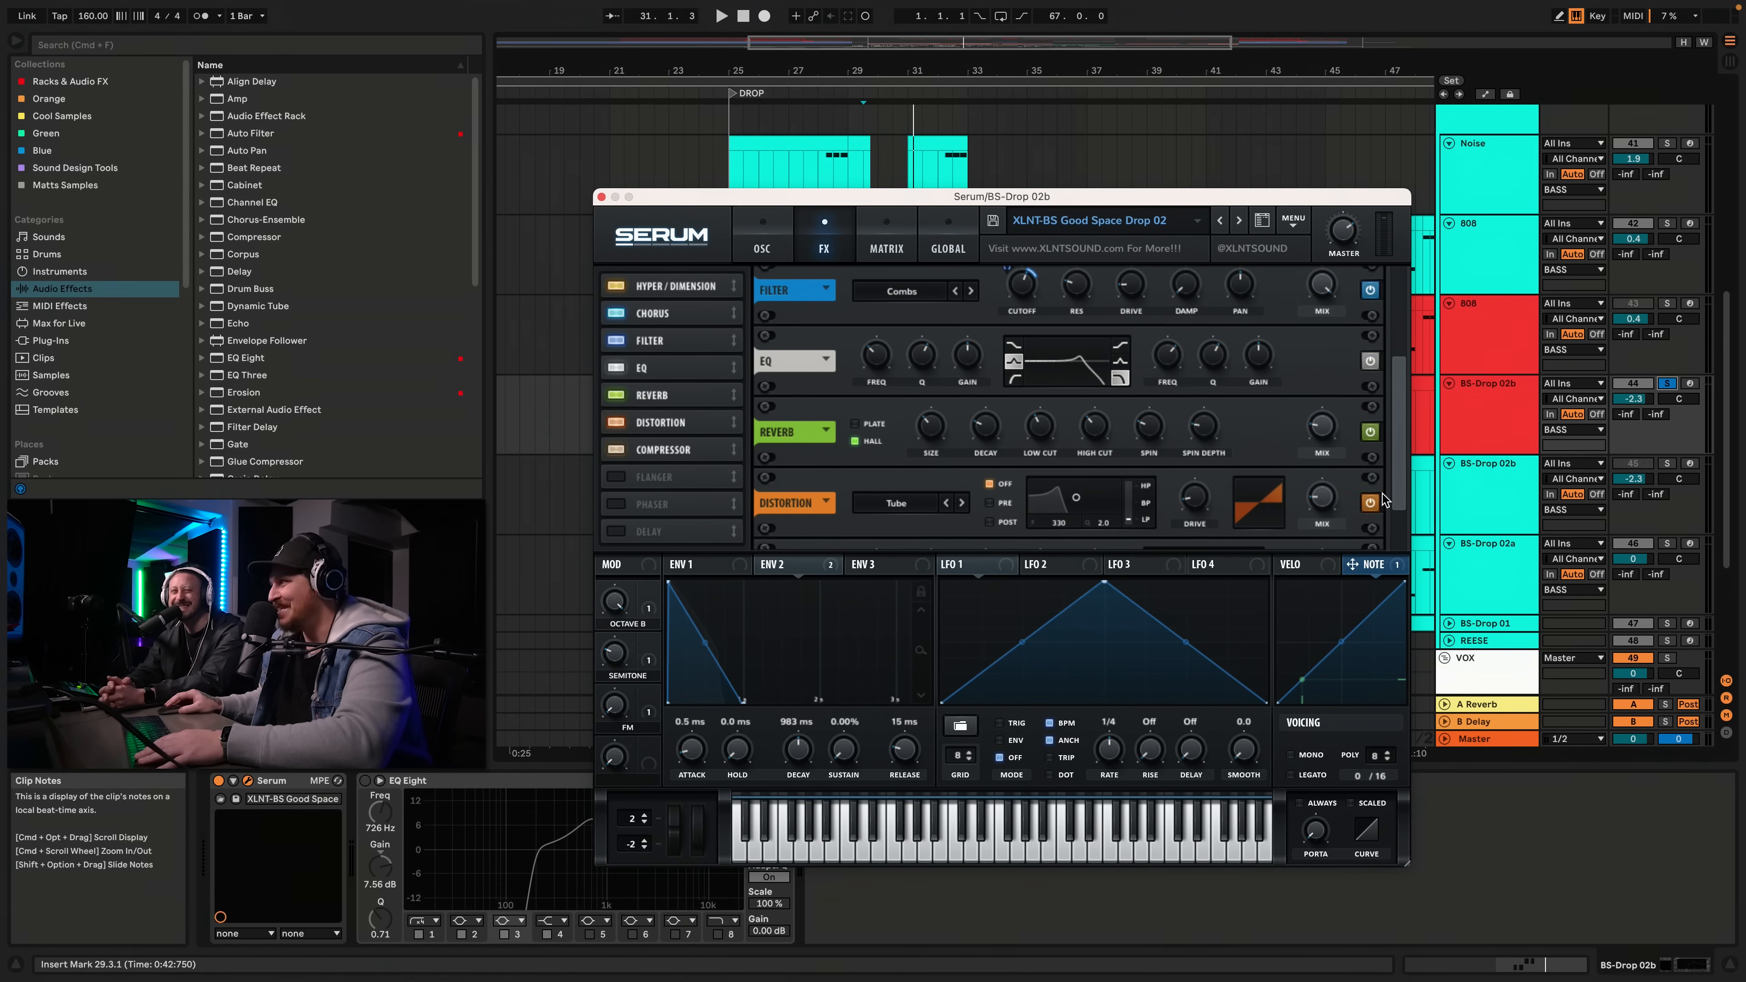
scroll(1232, 454, down, 2)
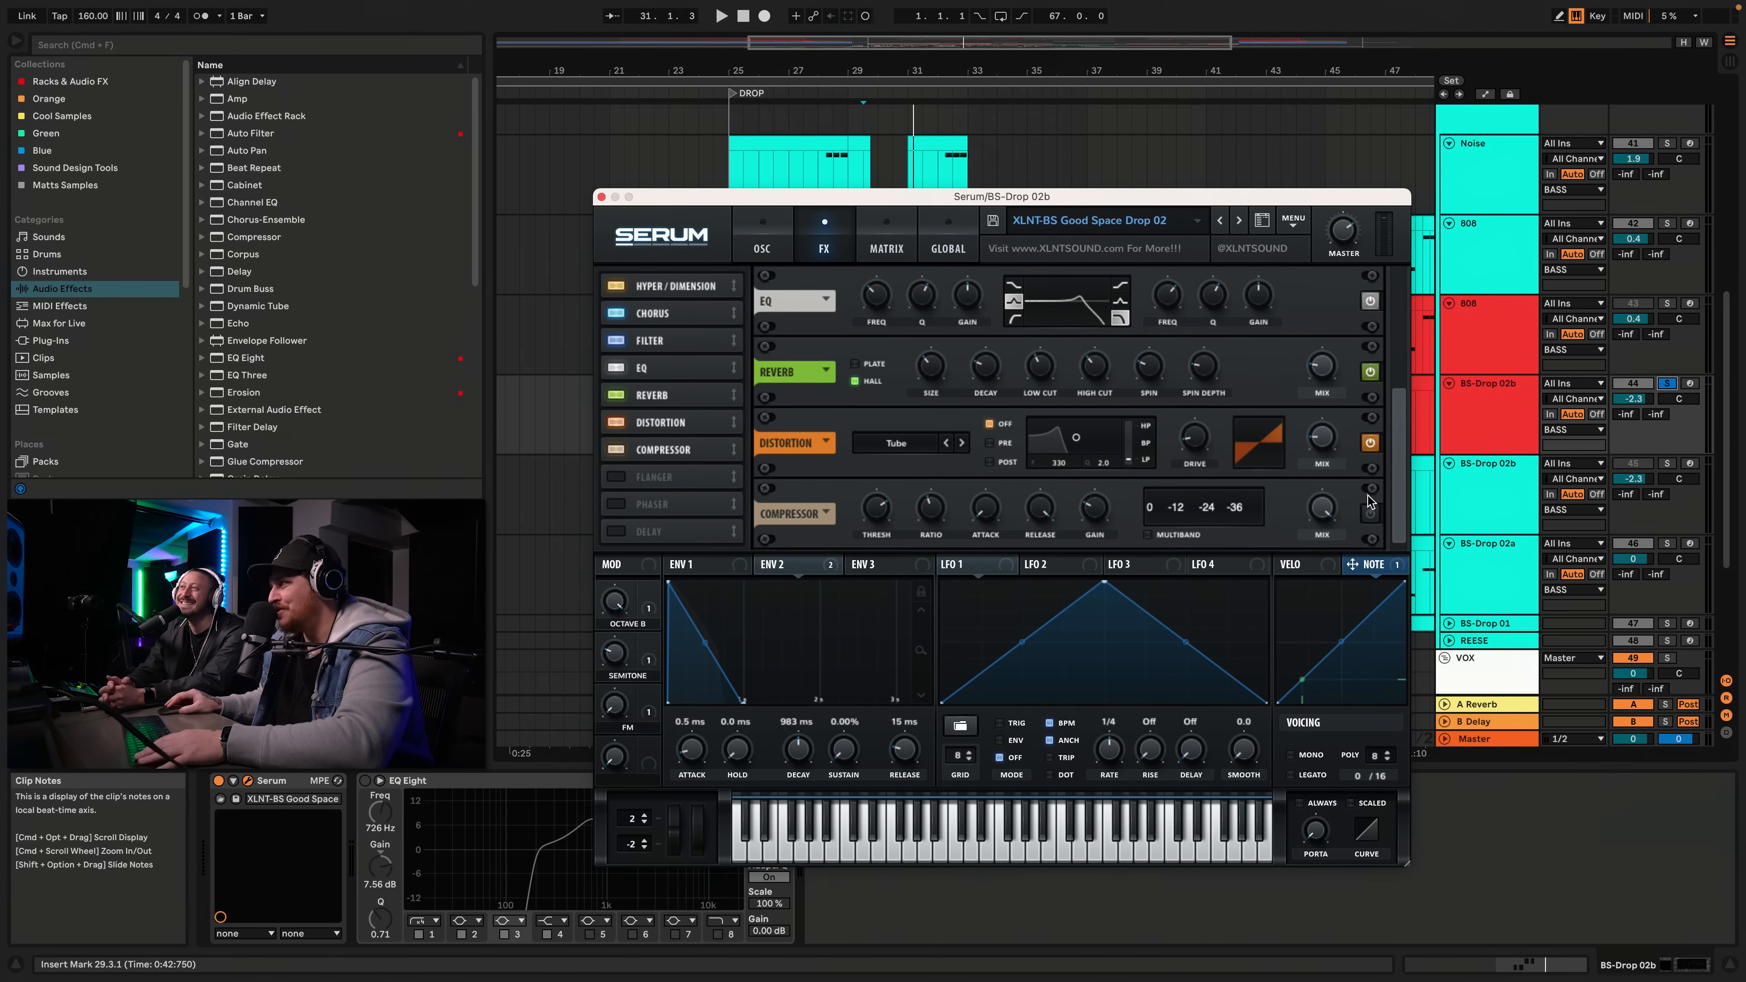
click(1371, 514)
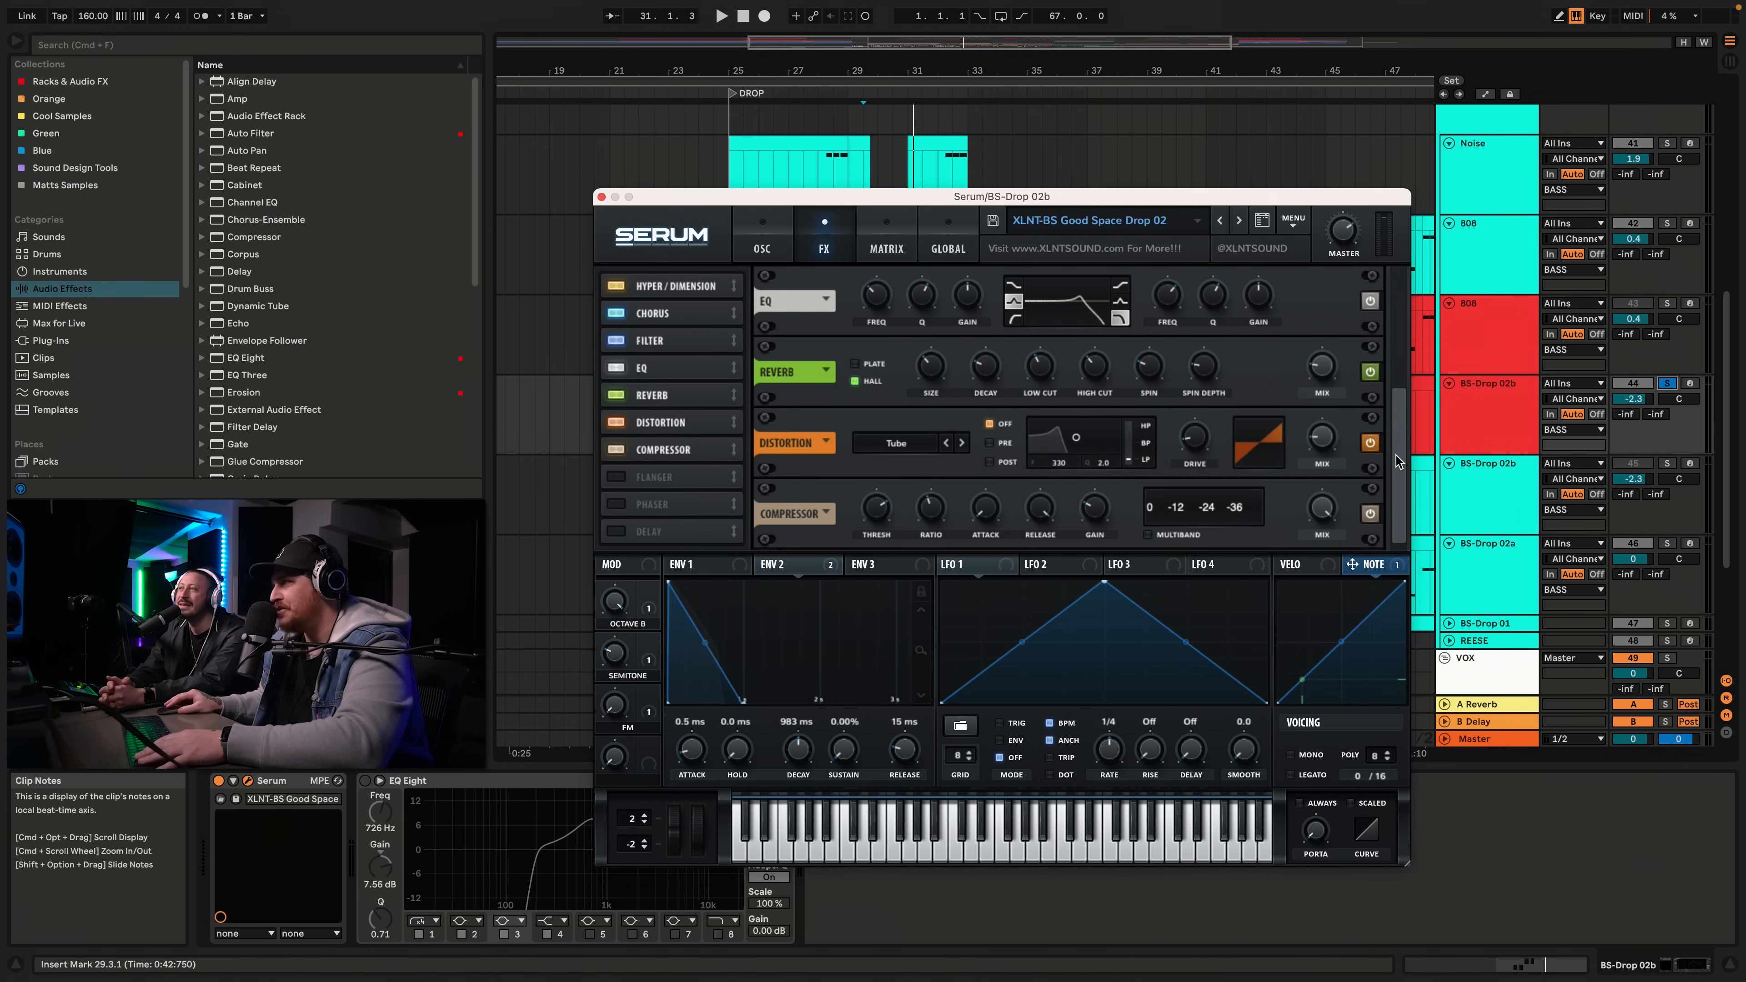
key(space)
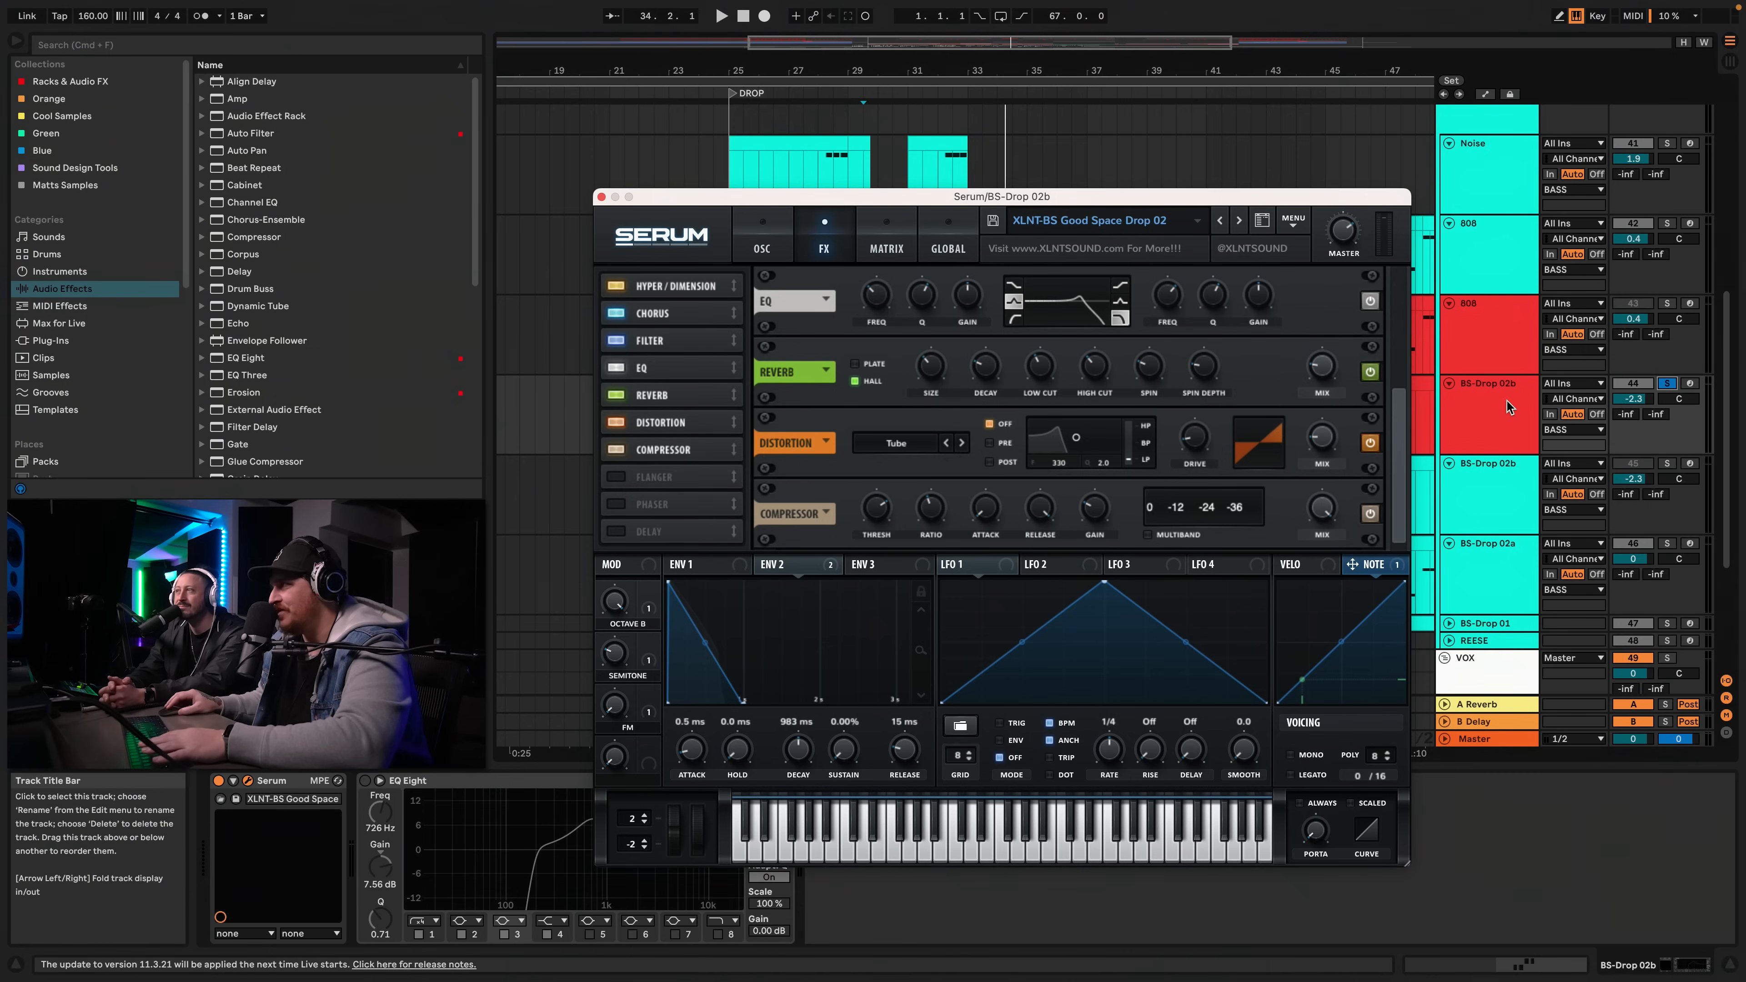
Review the enabled effects from Chorus to Compressor and play the bass through the full chain
scroll(1162, 349, up, 3)
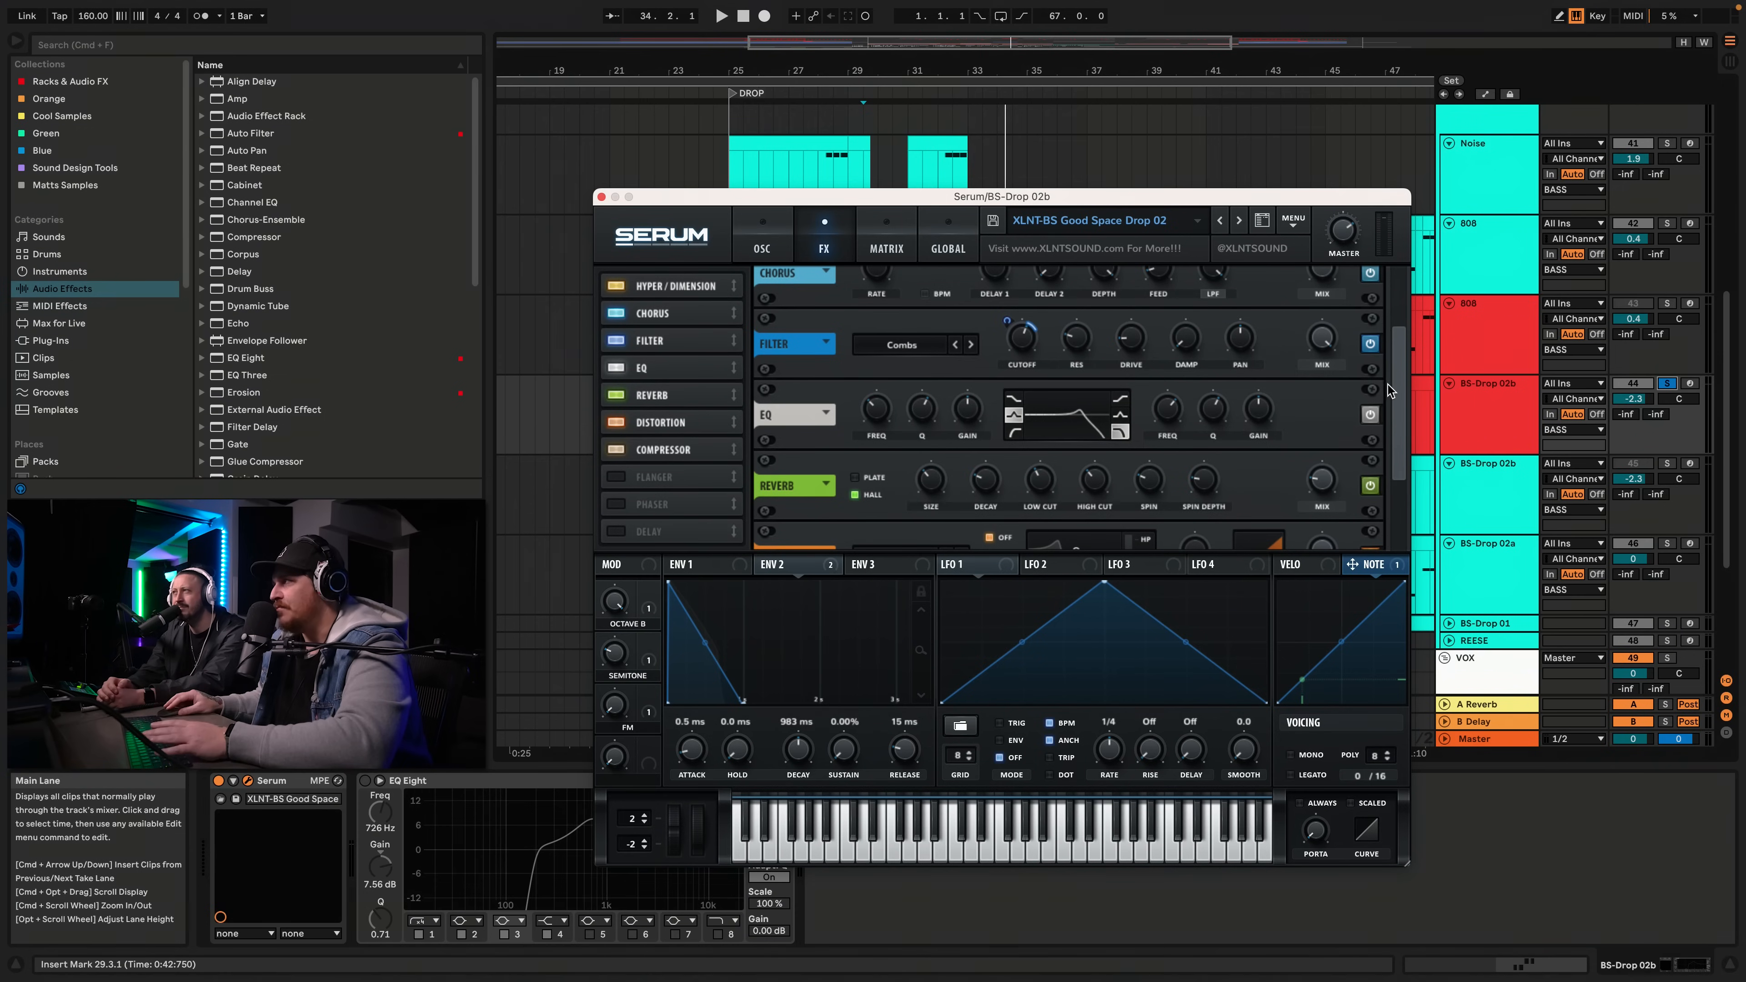
scroll(1389, 389, down, 3)
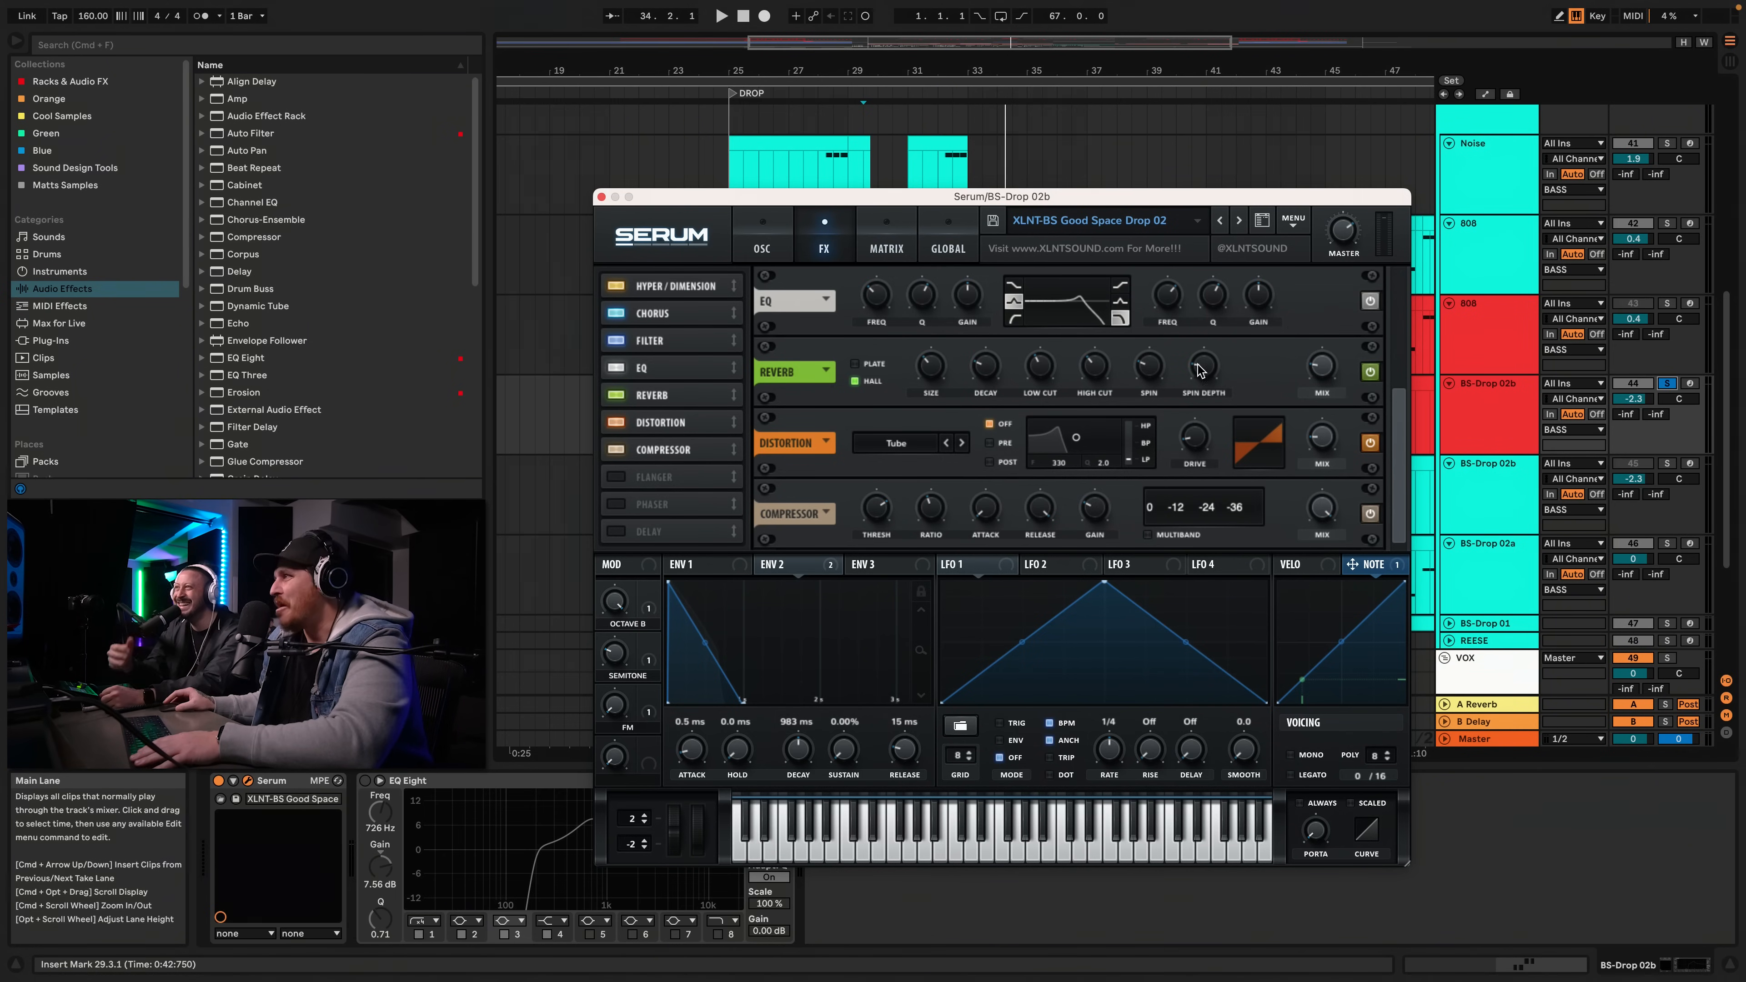
key(space)
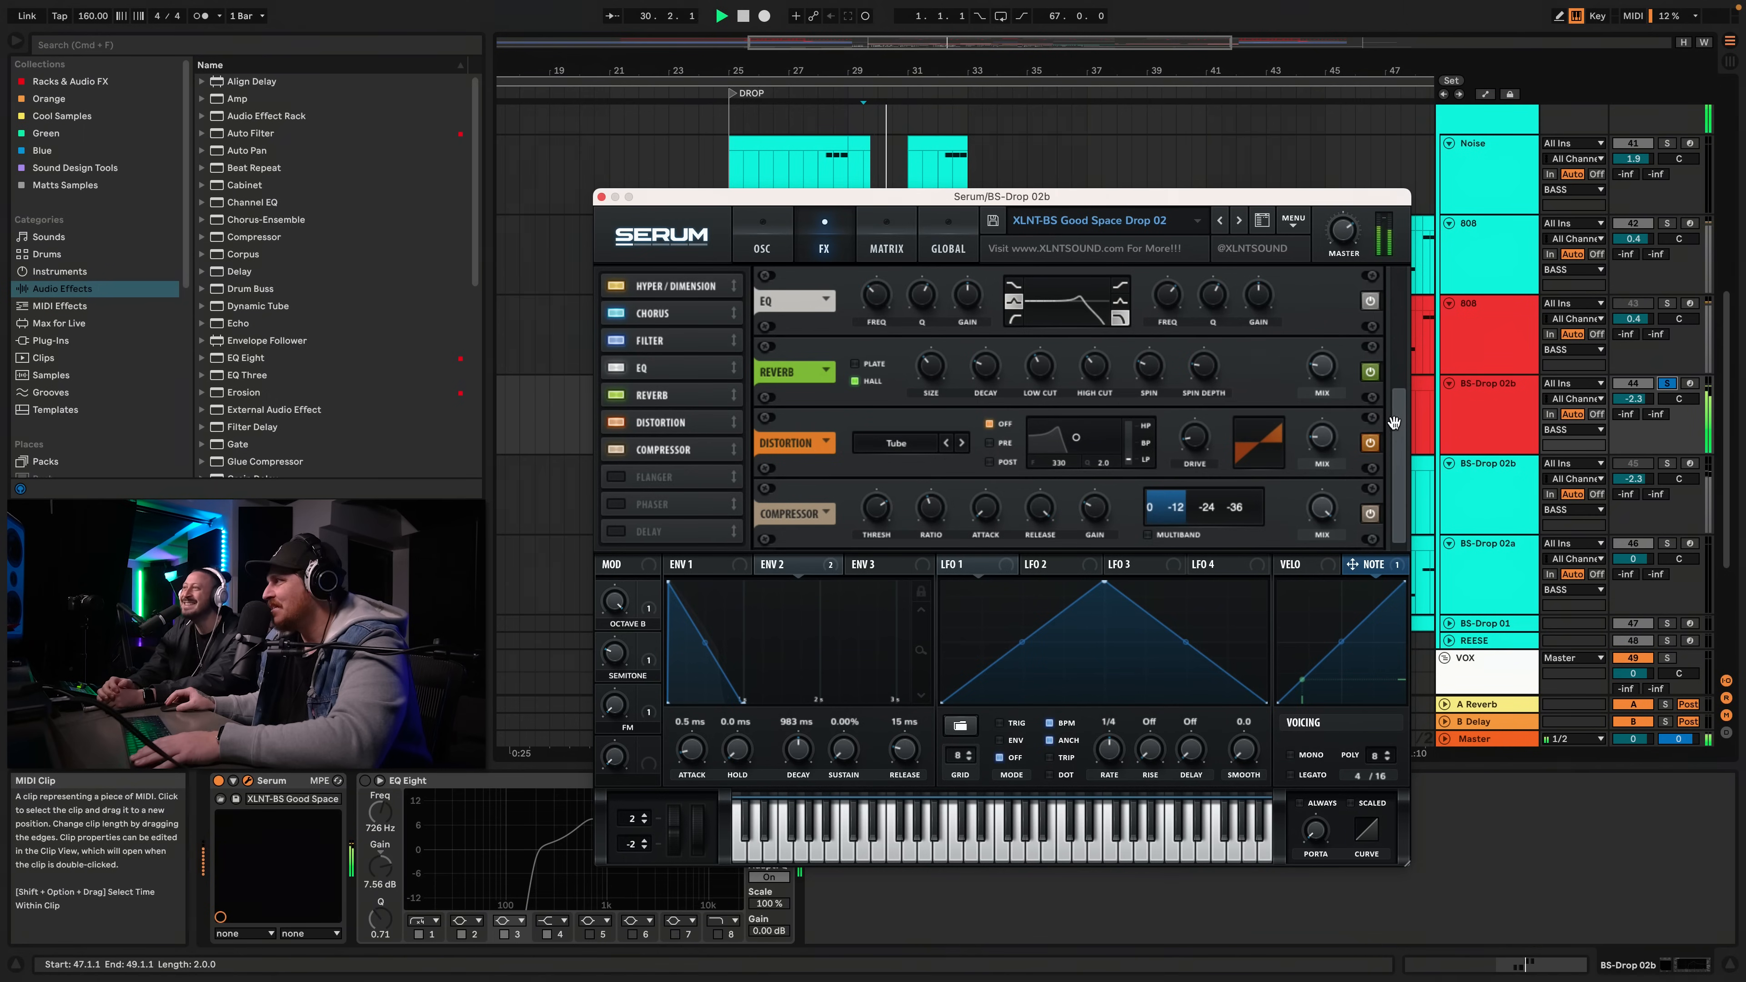
key(space)
Raise the Combs filter's Damp amount in Serum's effects and play the bass
drag(1394, 421, 1400, 352)
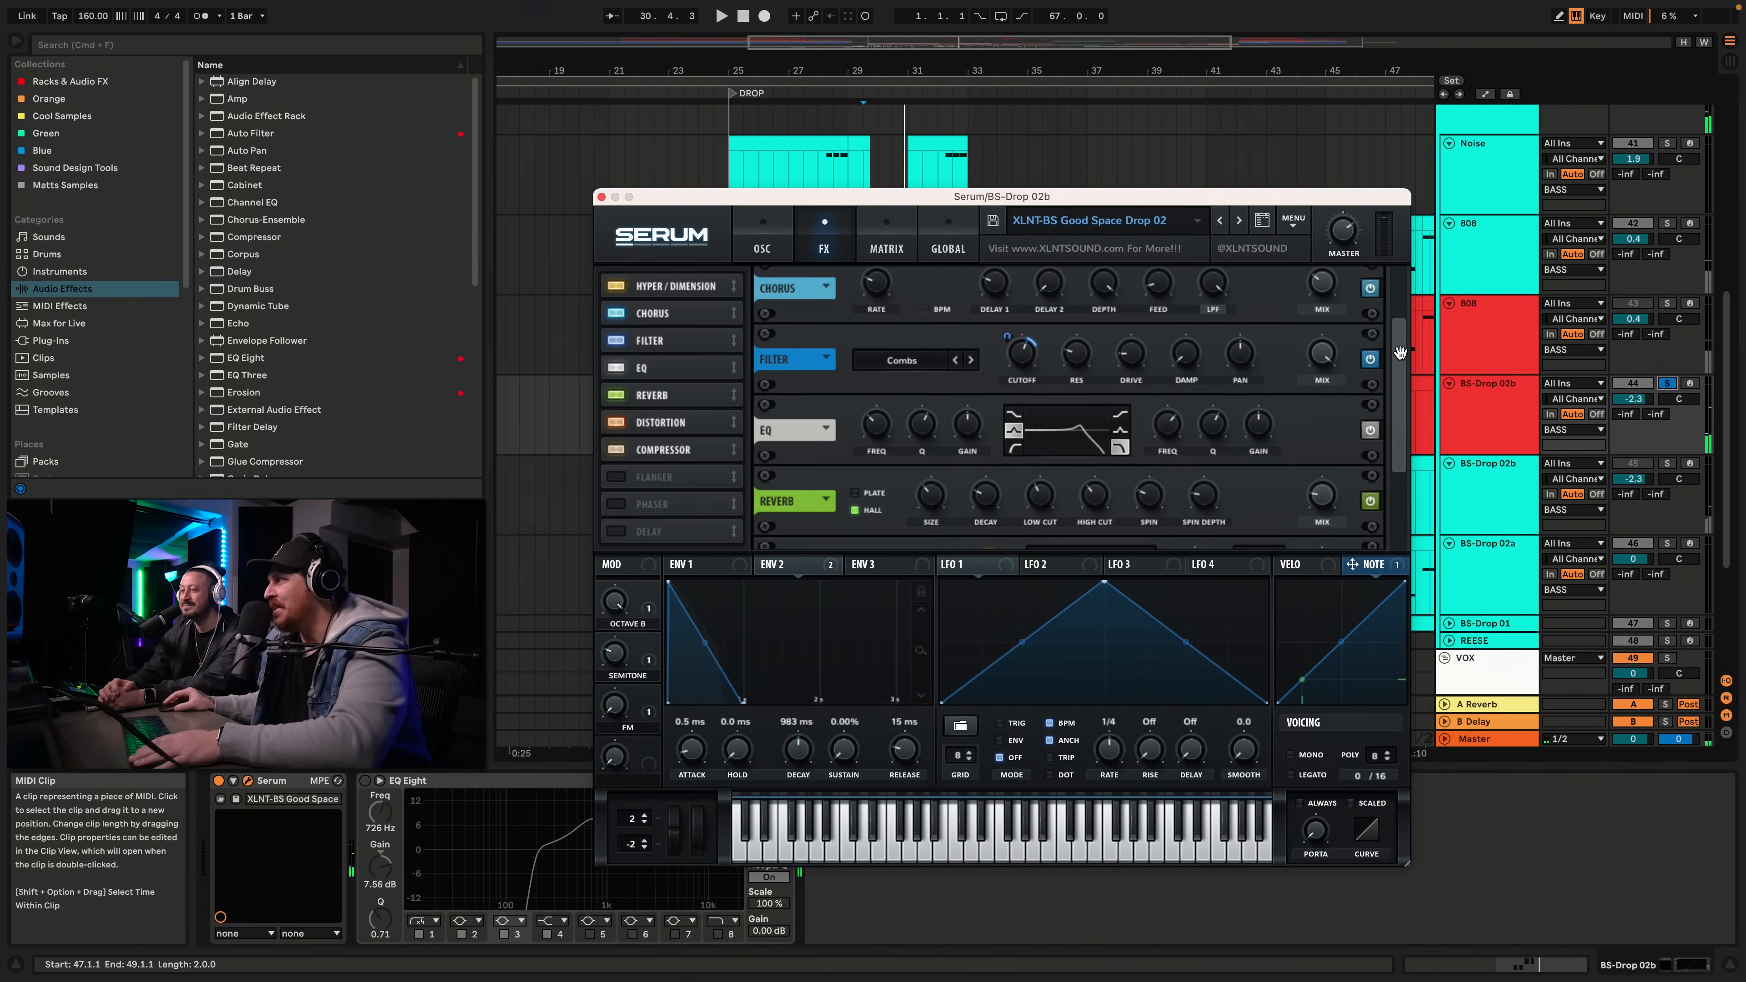
mouse_move(1189, 352)
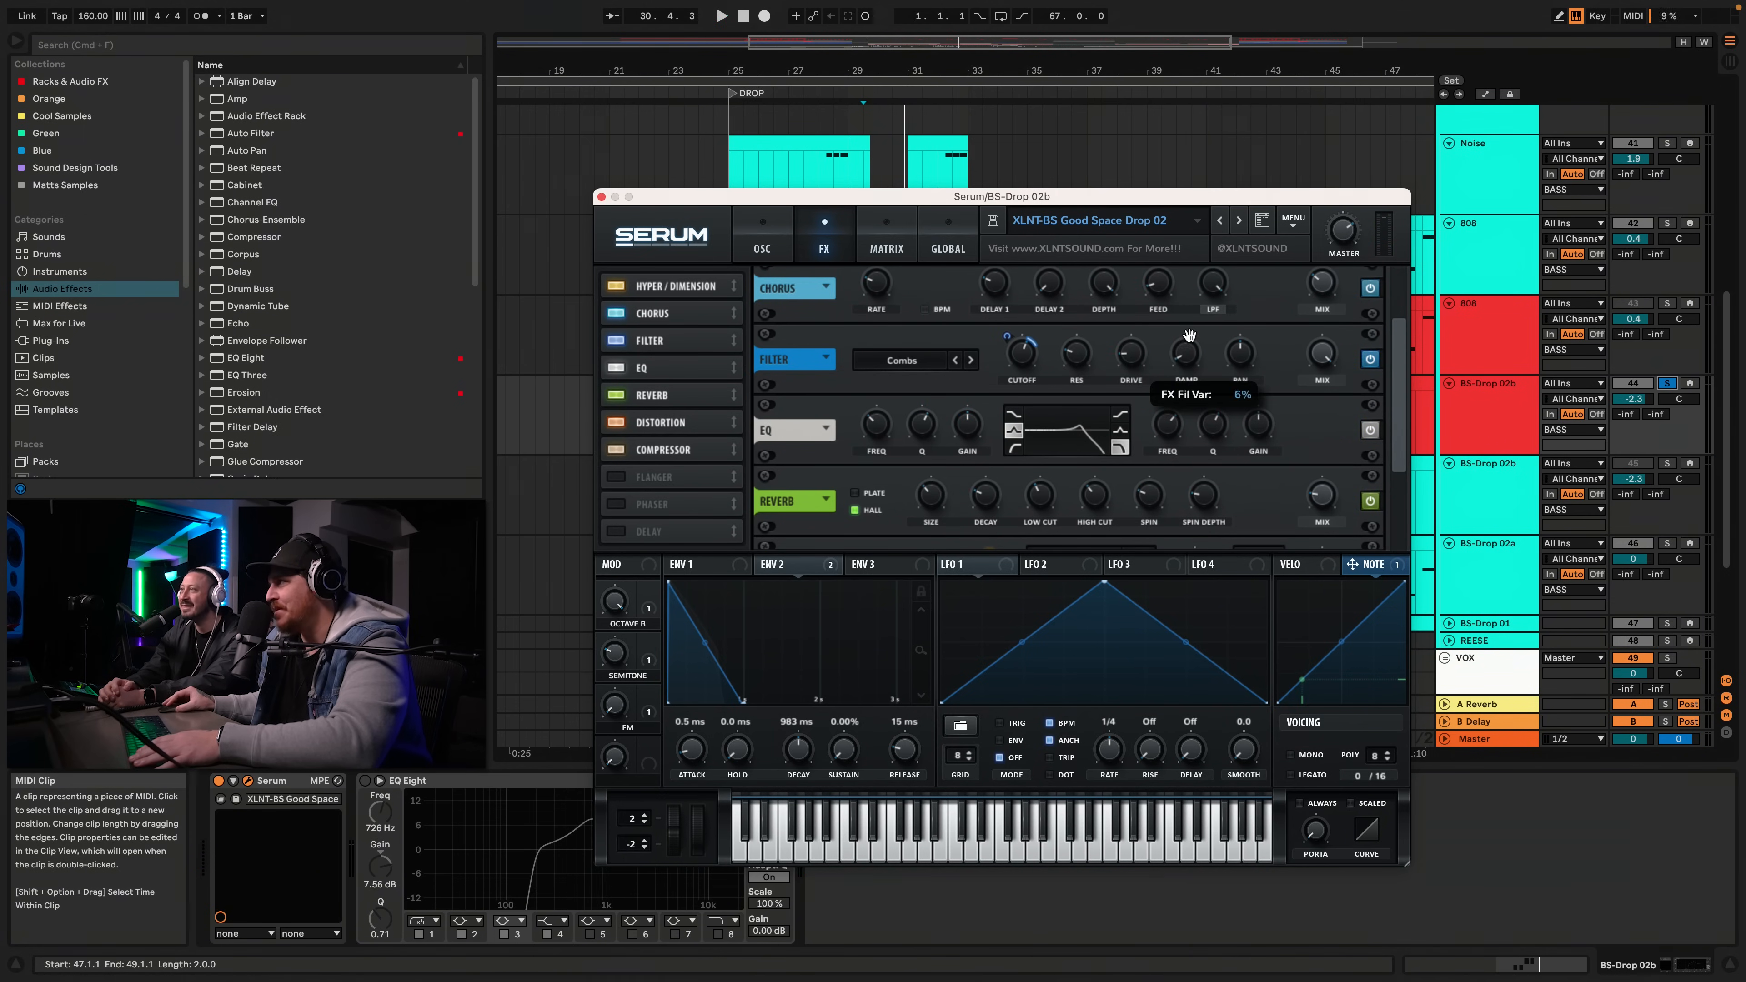
drag(1192, 282, 1232, 150)
key(space)
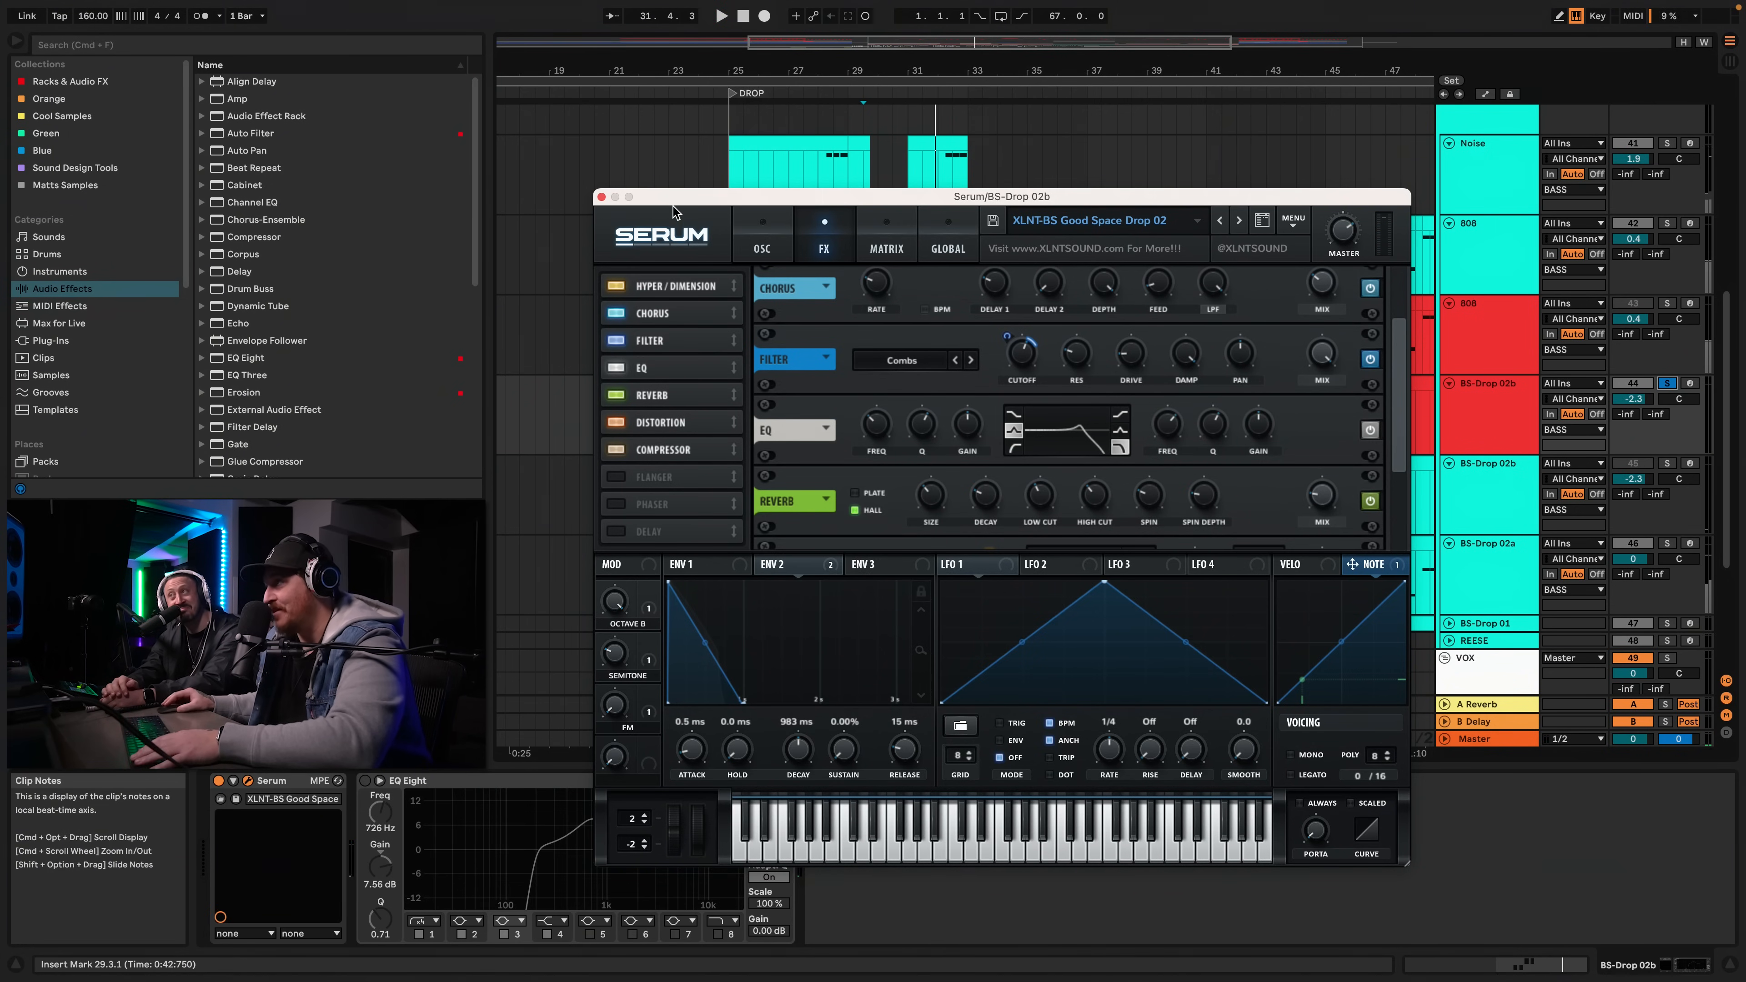
Close Serum, clear the red BS-Drop 02b solo and activate the red 808 in place of the cyan 808
click(601, 198)
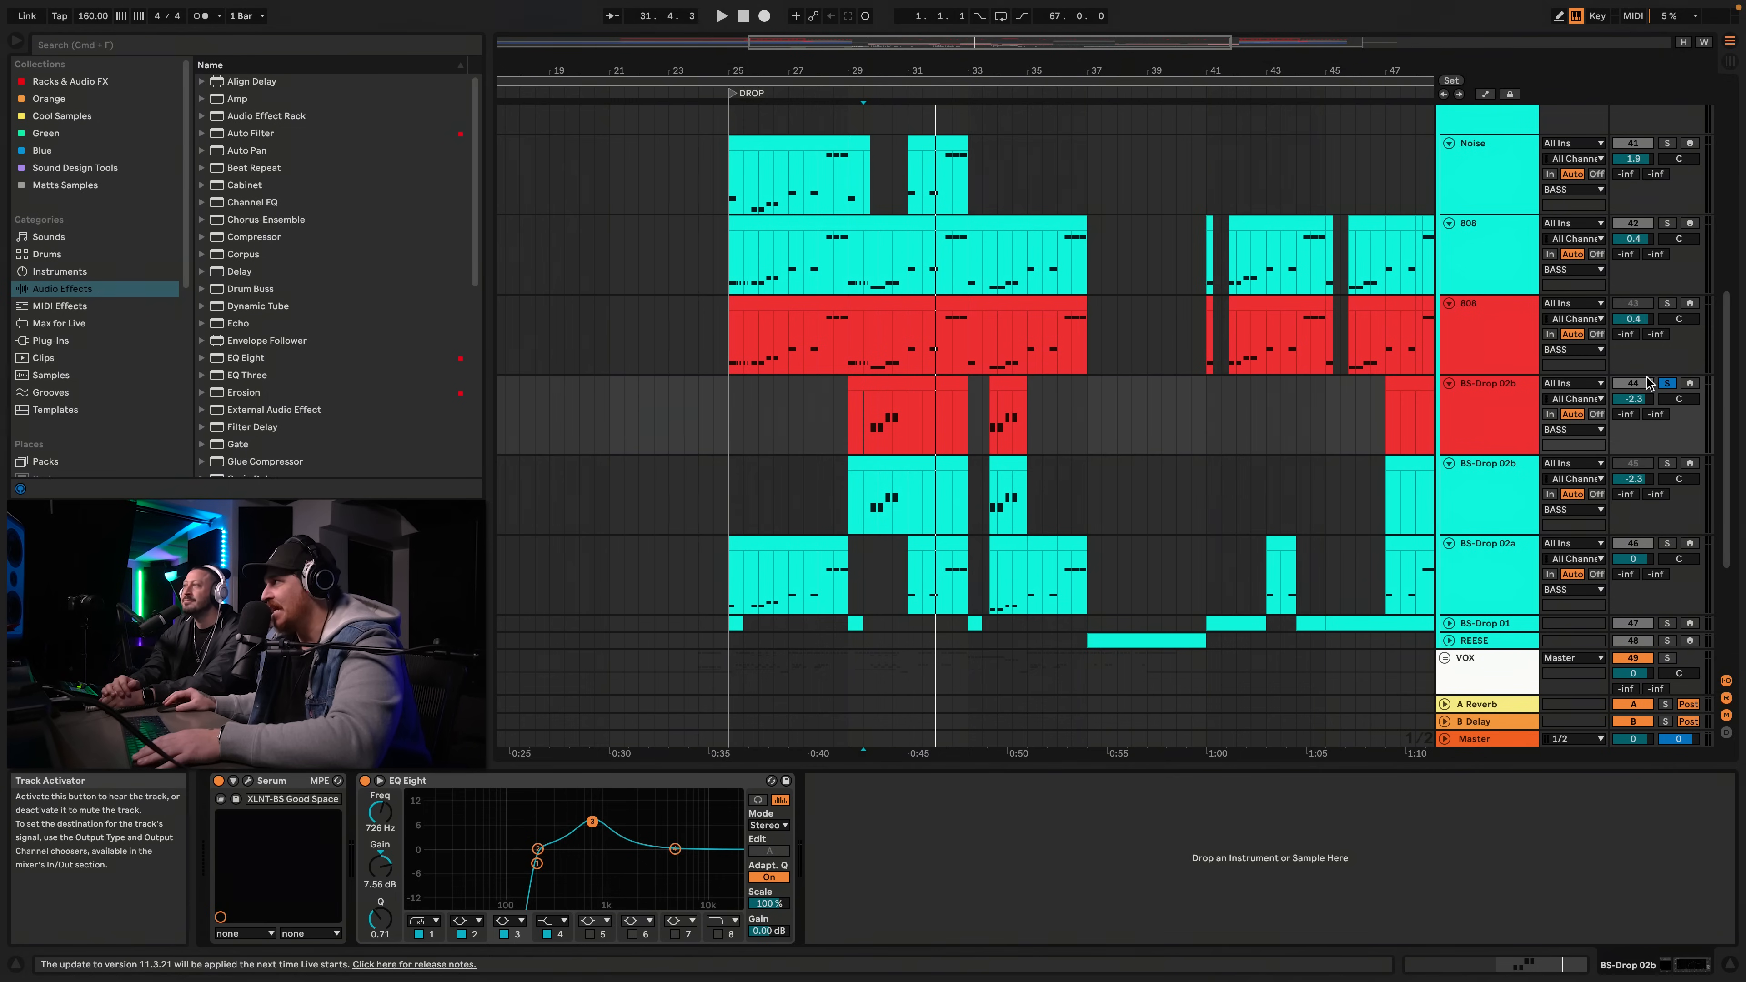
click(1667, 383)
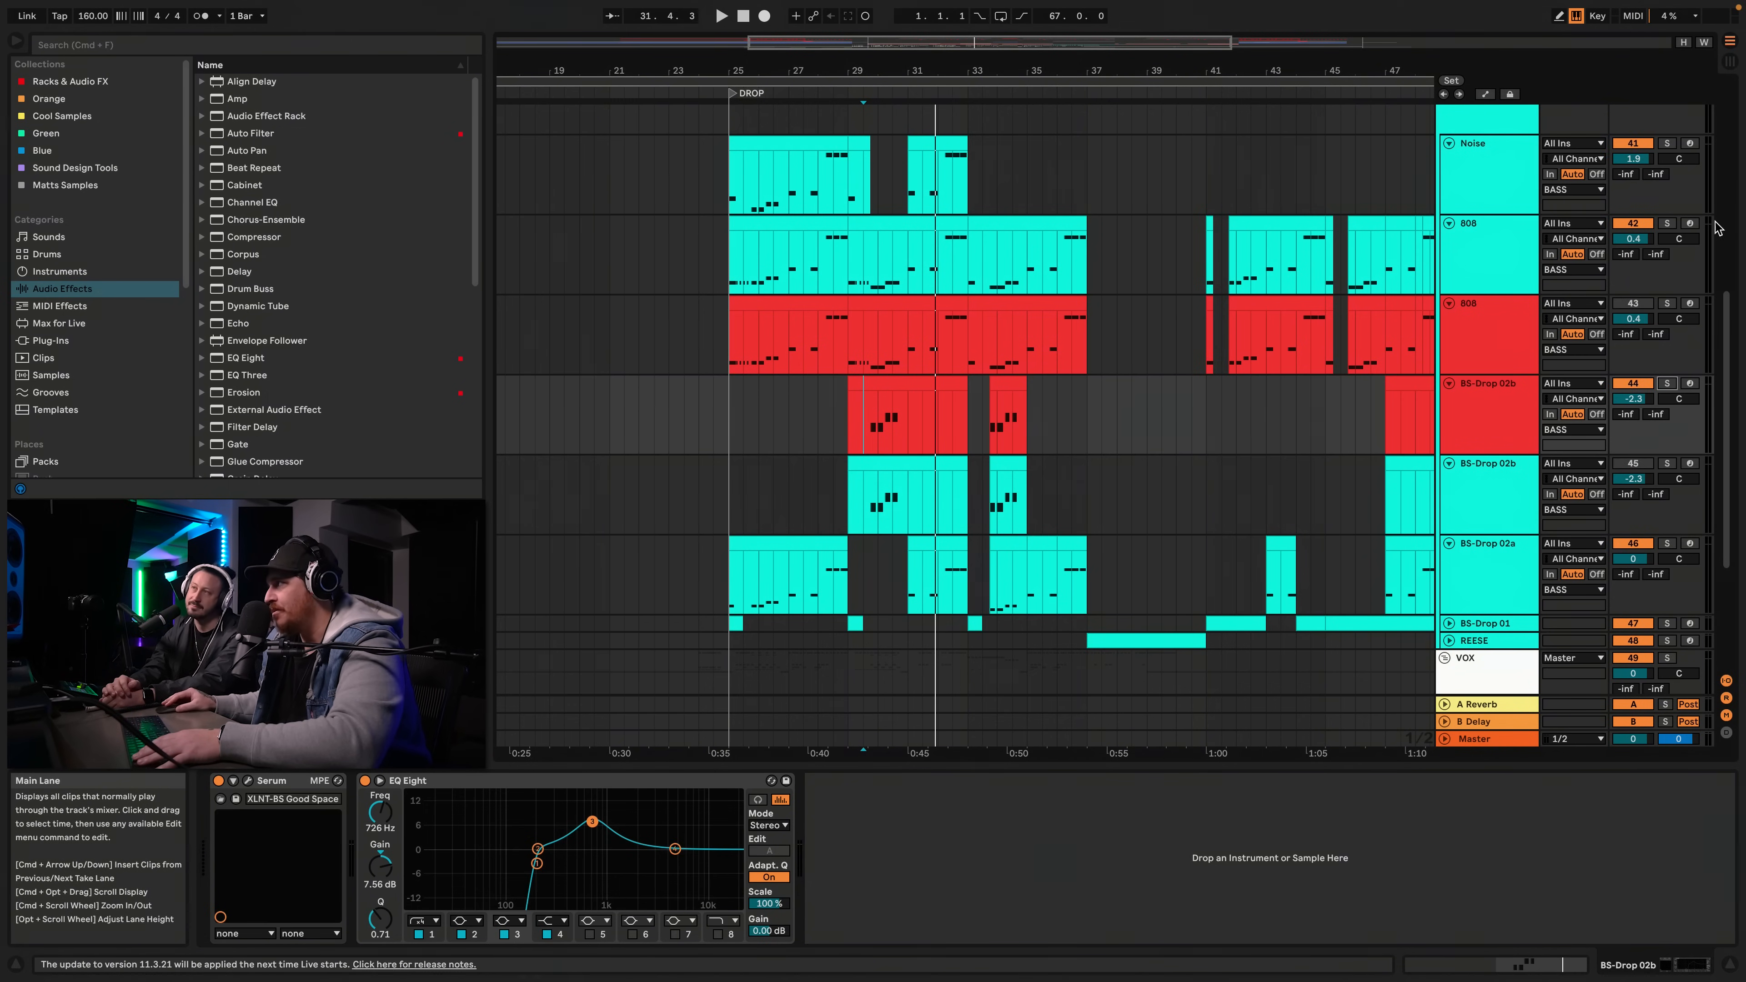
click(1633, 223)
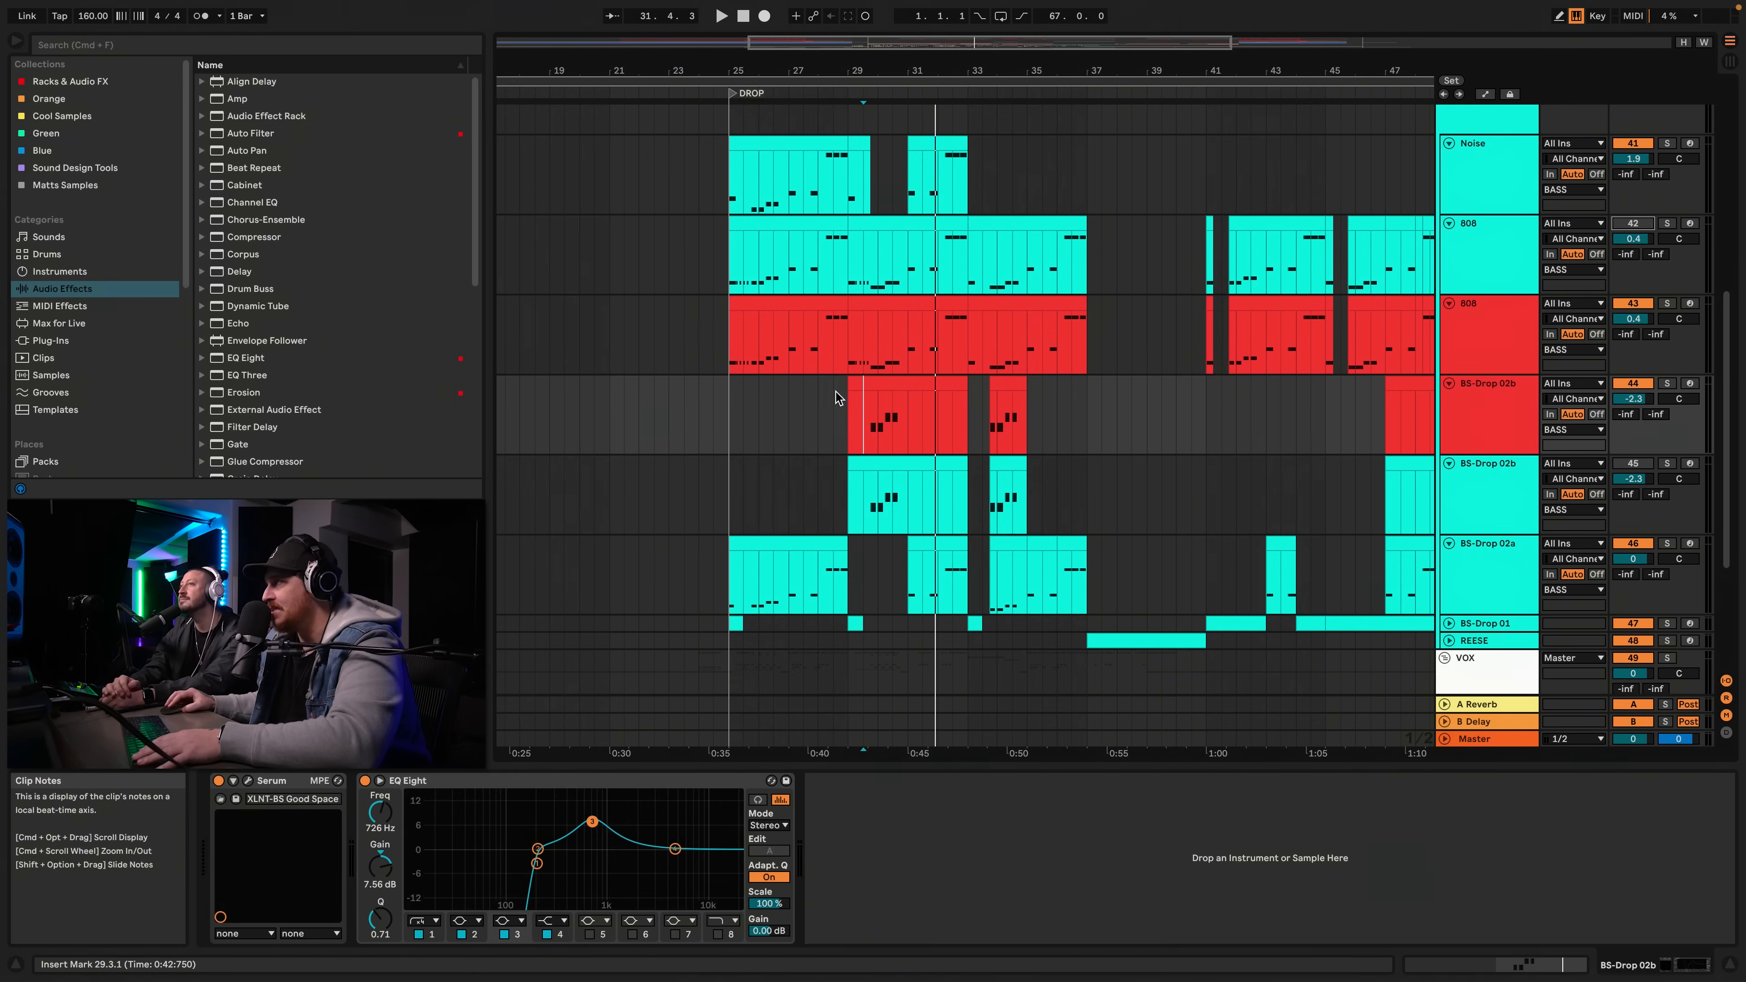
Play the drop mix with the red 808 and red BS-Drop 02b from 28.1
click(825, 419)
key(space)
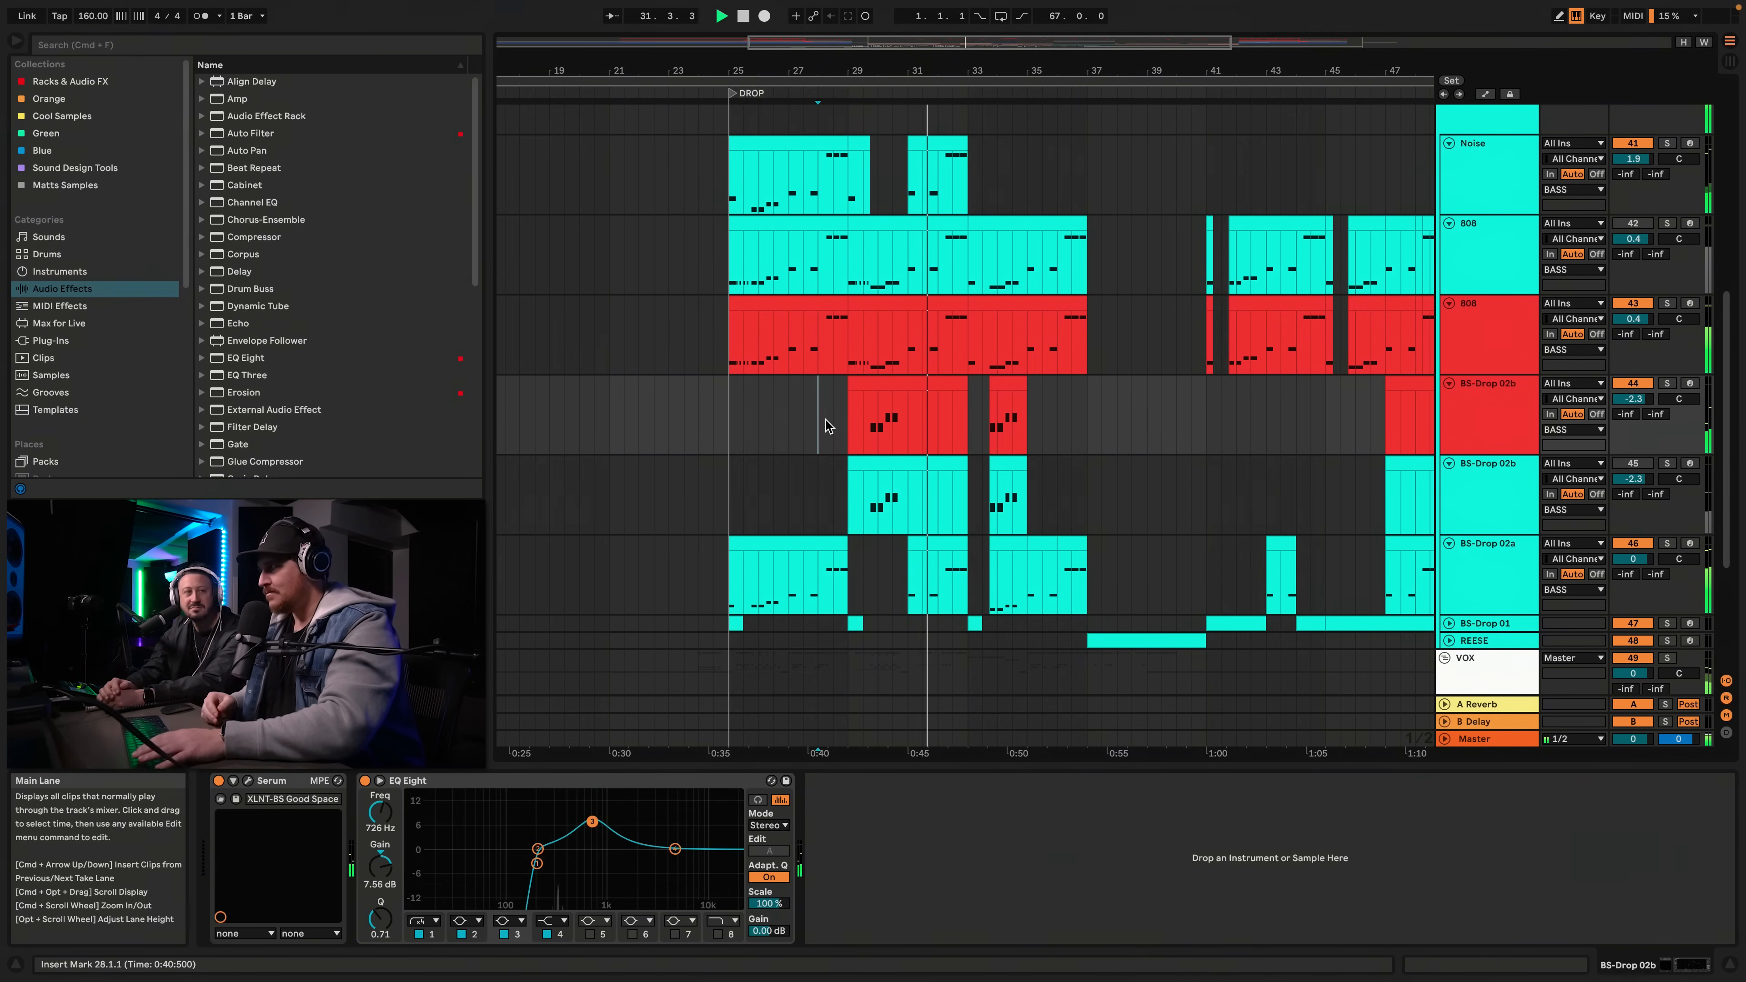
key(space)
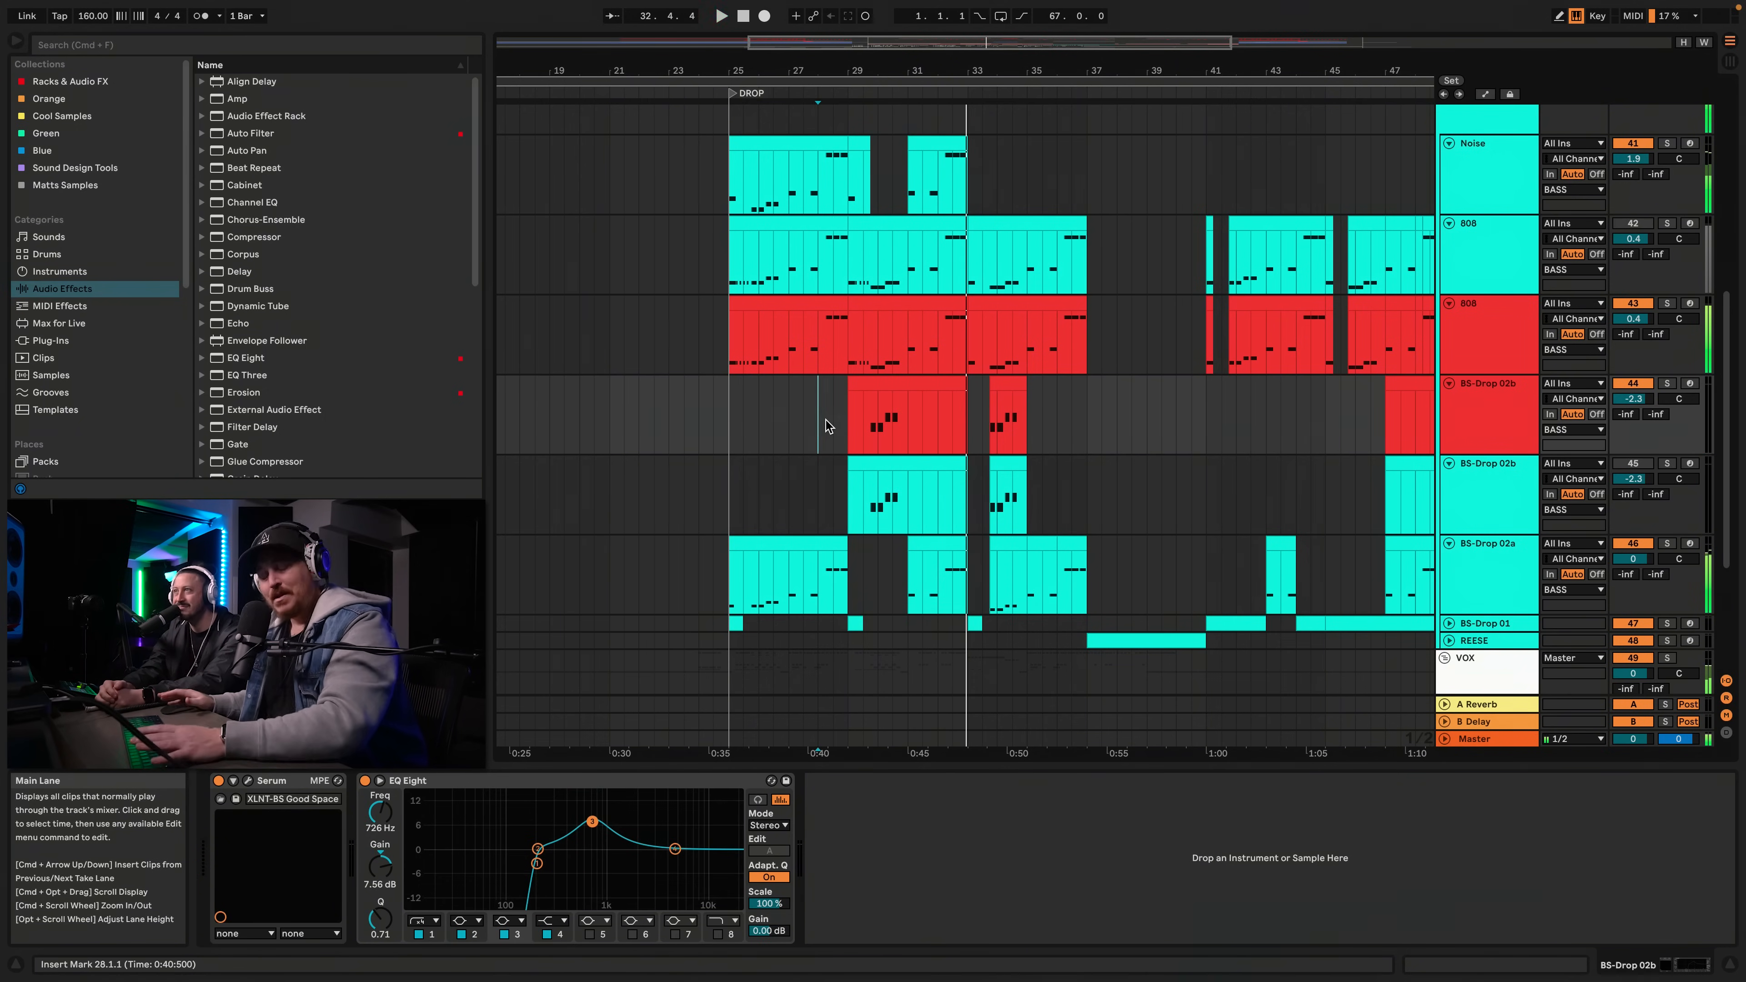